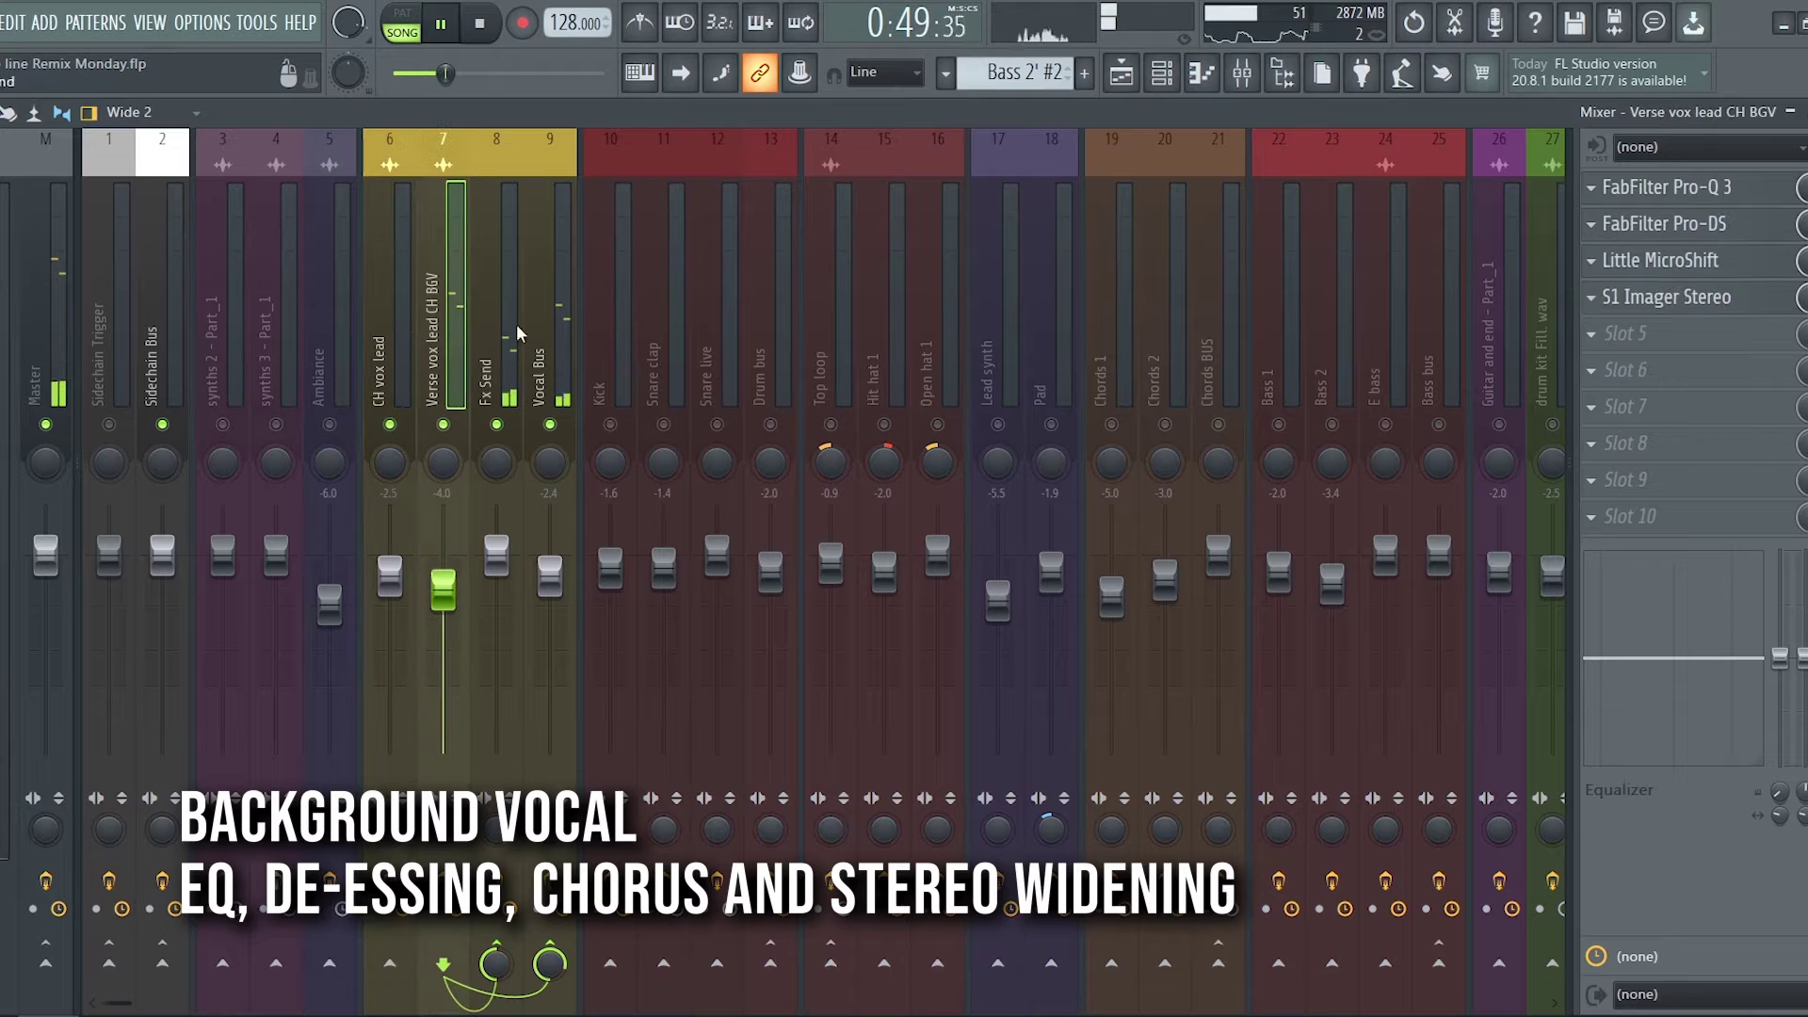
- Open the background vocal track's effects for review: FabFilter Pro-Q 3, FabFilter Pro-DS, Little MicroShift and S1 Imager Stereo
left_click(1736, 193)
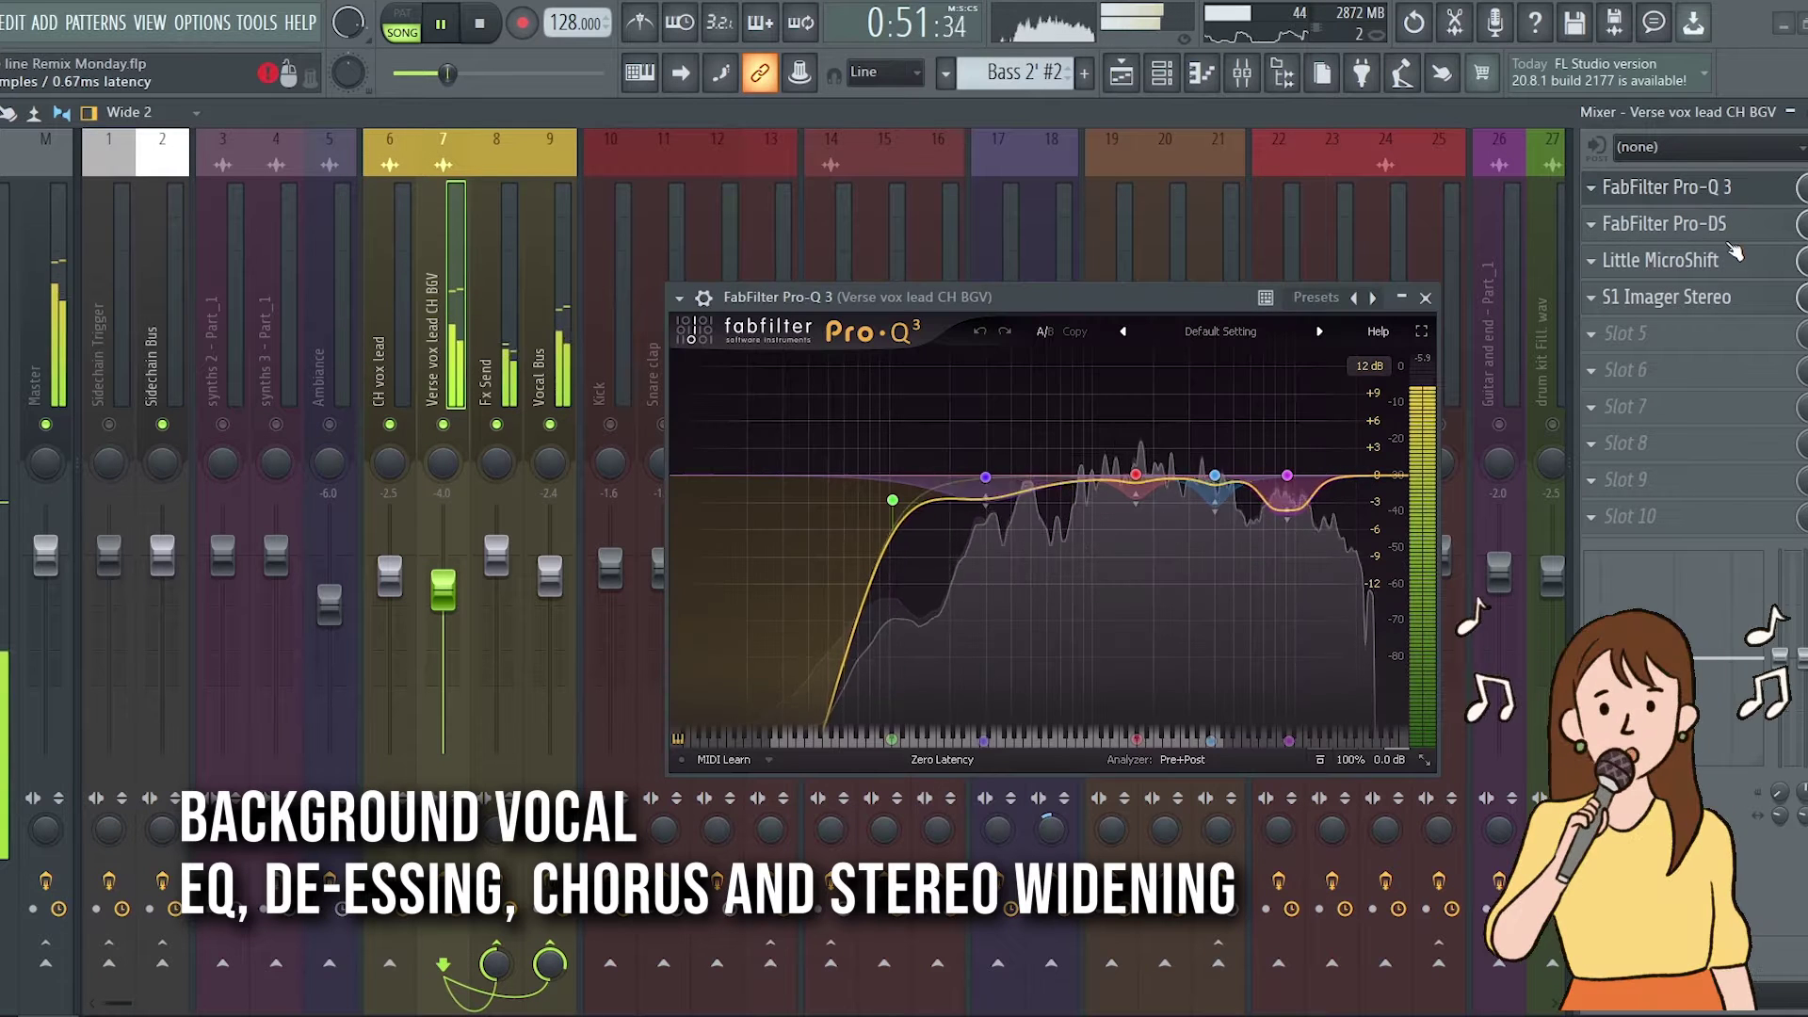
left_click(1728, 226)
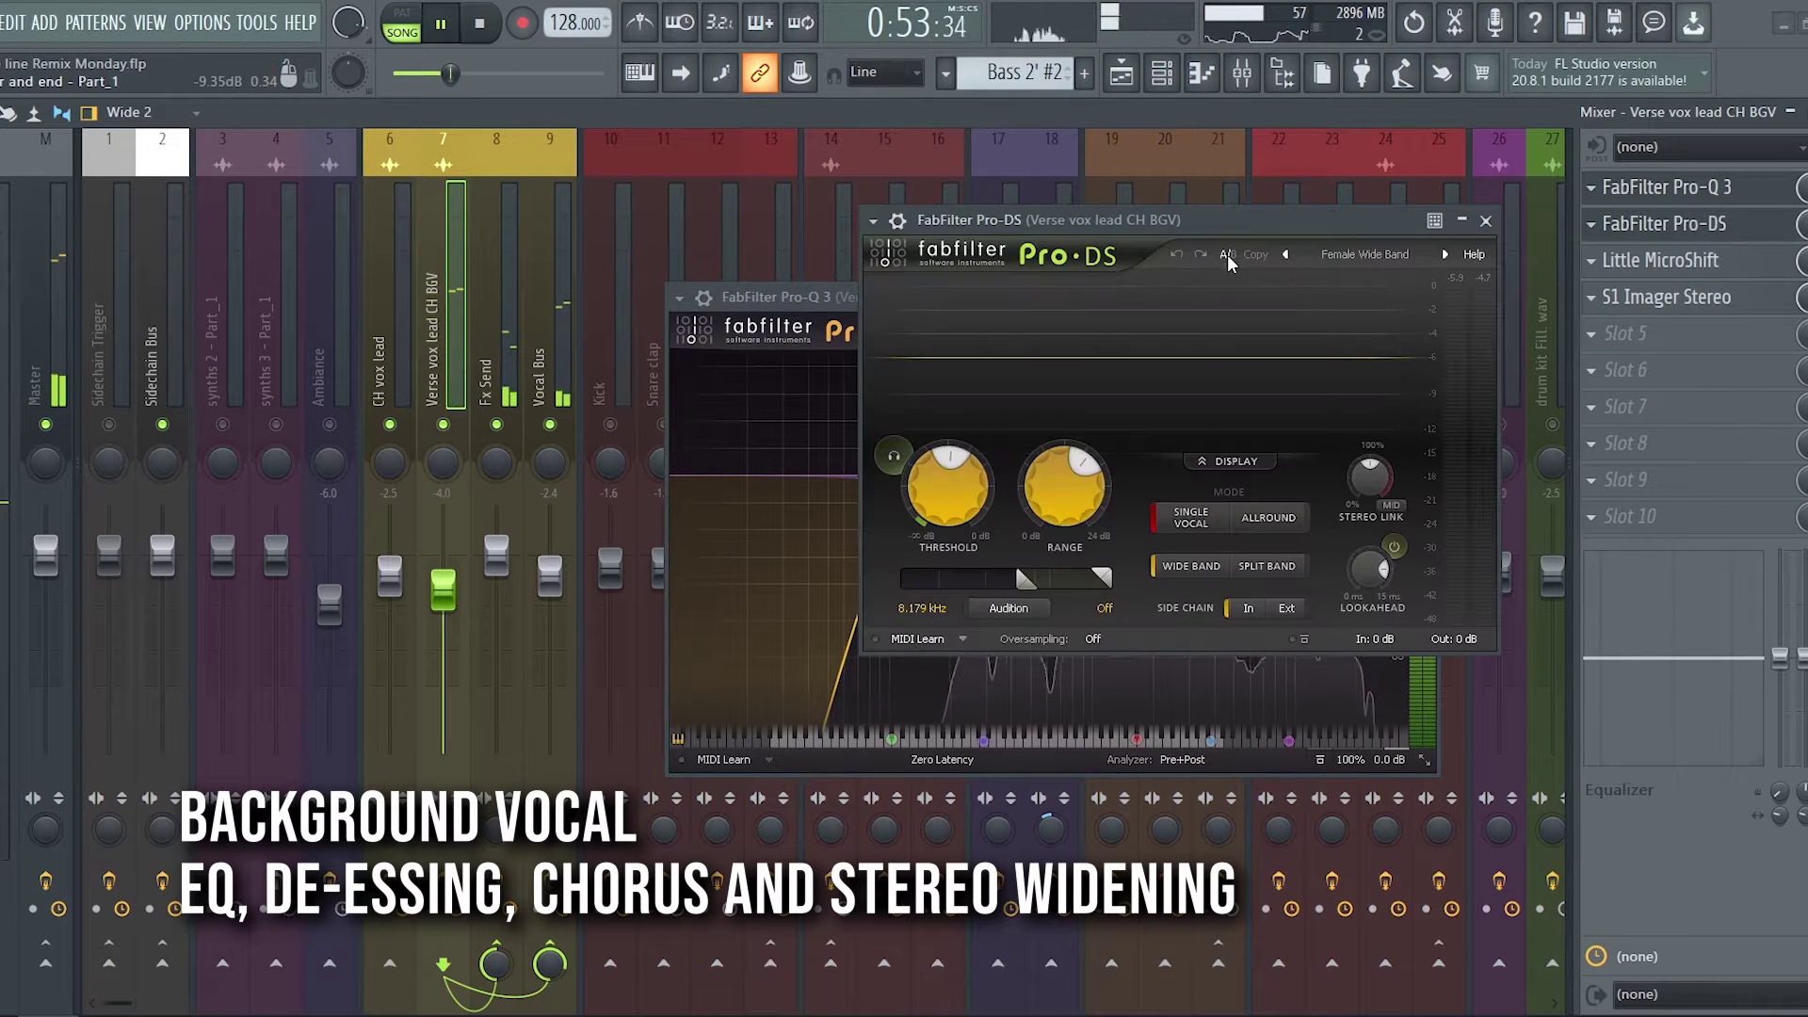
left_click(1732, 264)
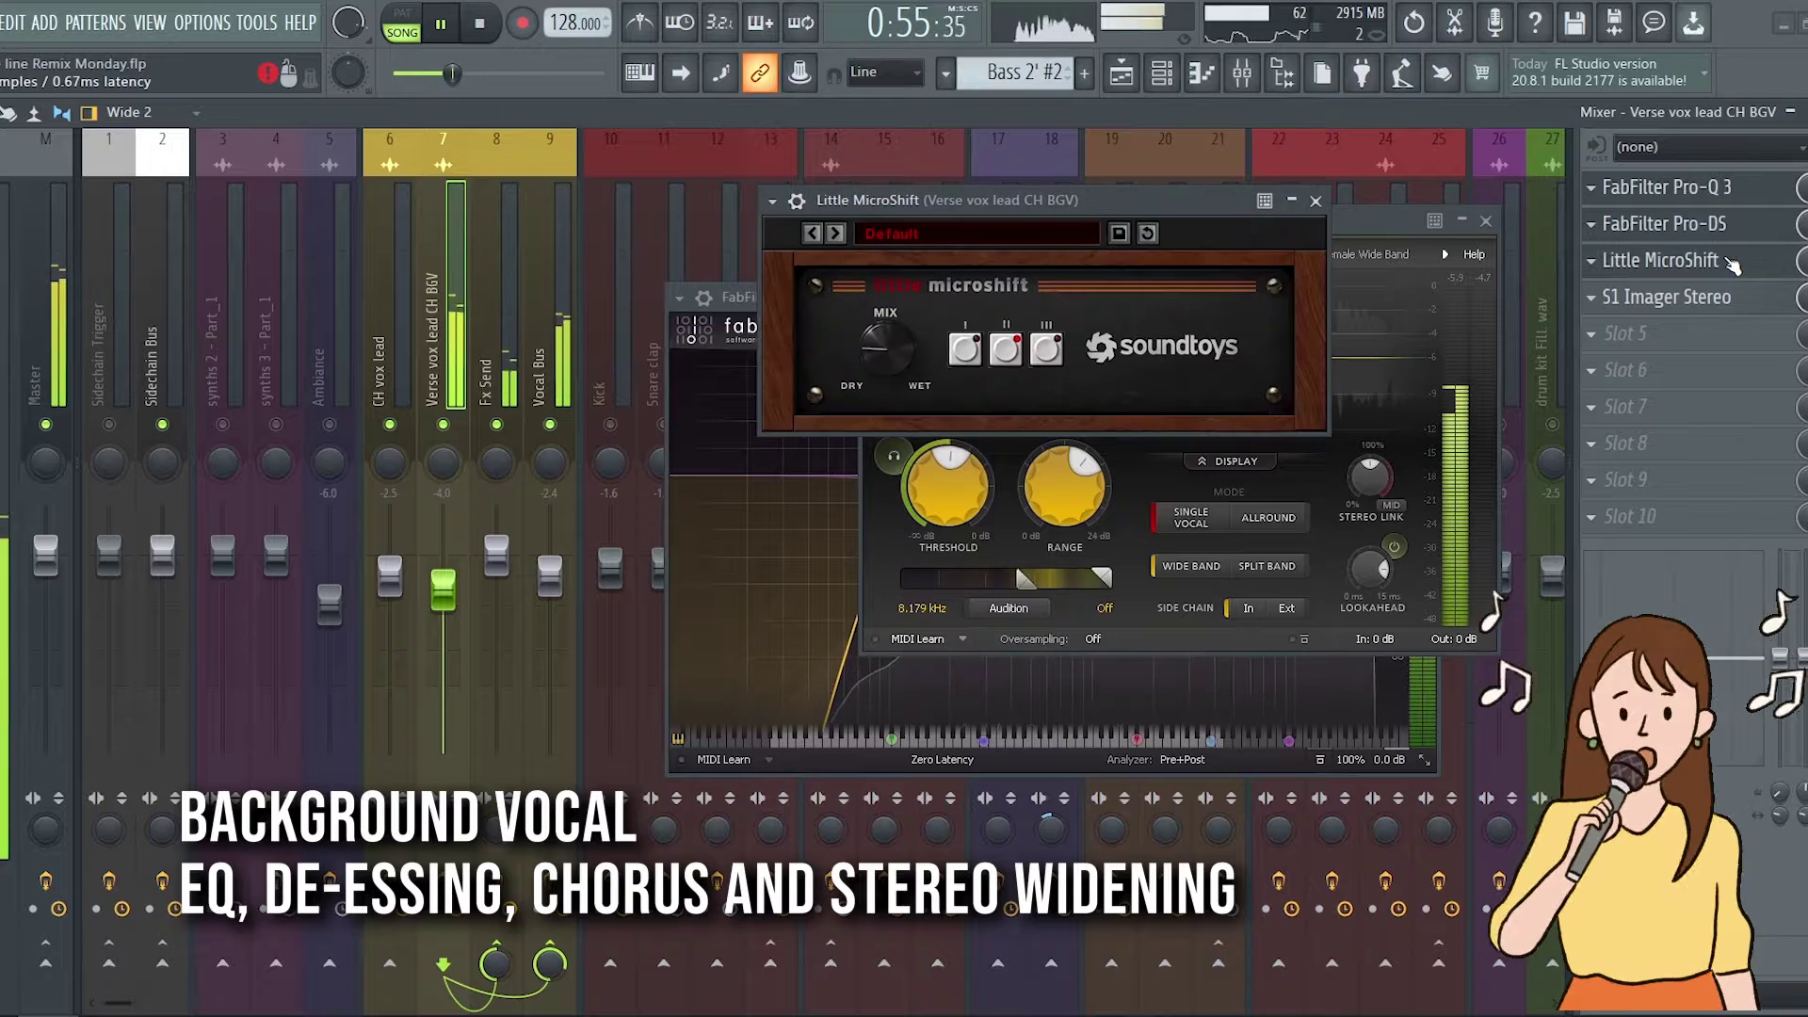
left_click(1724, 299)
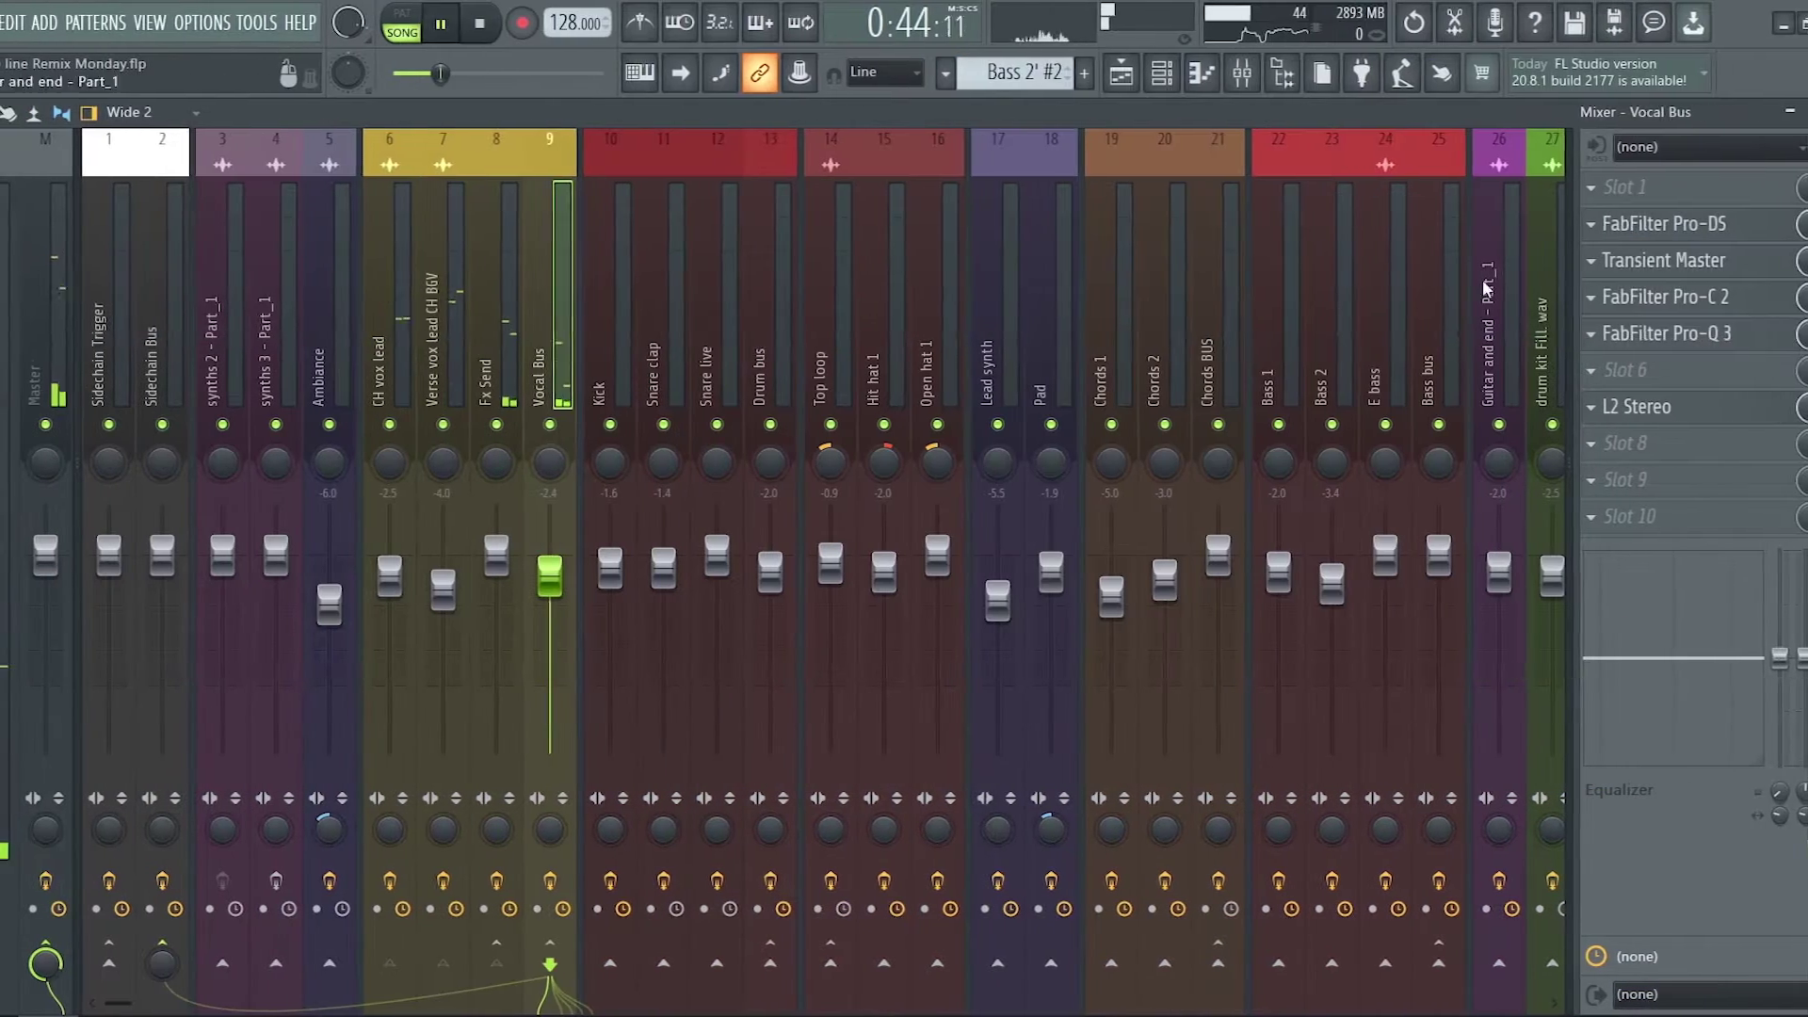
- Review the Vocal Bus effects in order: Pro-DS, Transient Master, Pro-C 2, Pro-Q 3 with its low-shelf band, and L2 Stereo
left_click(1729, 226)
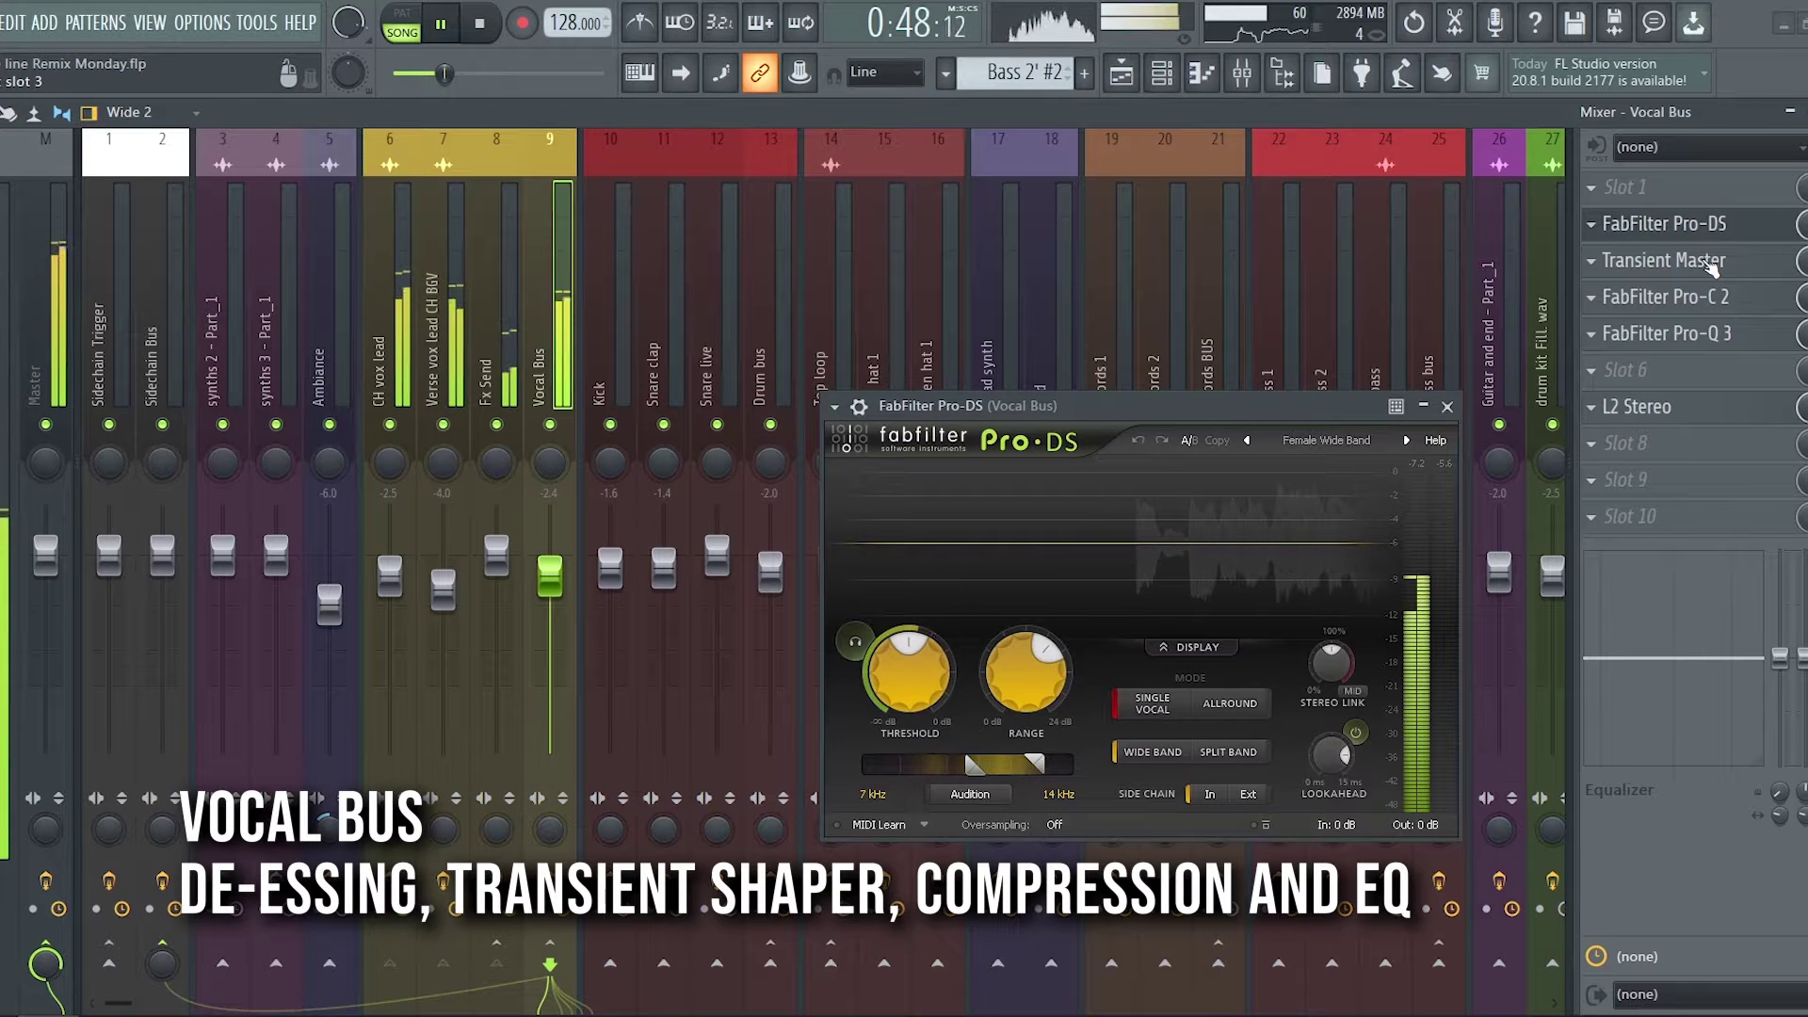
left_click(1712, 269)
left_click_drag(979, 469, 978, 480)
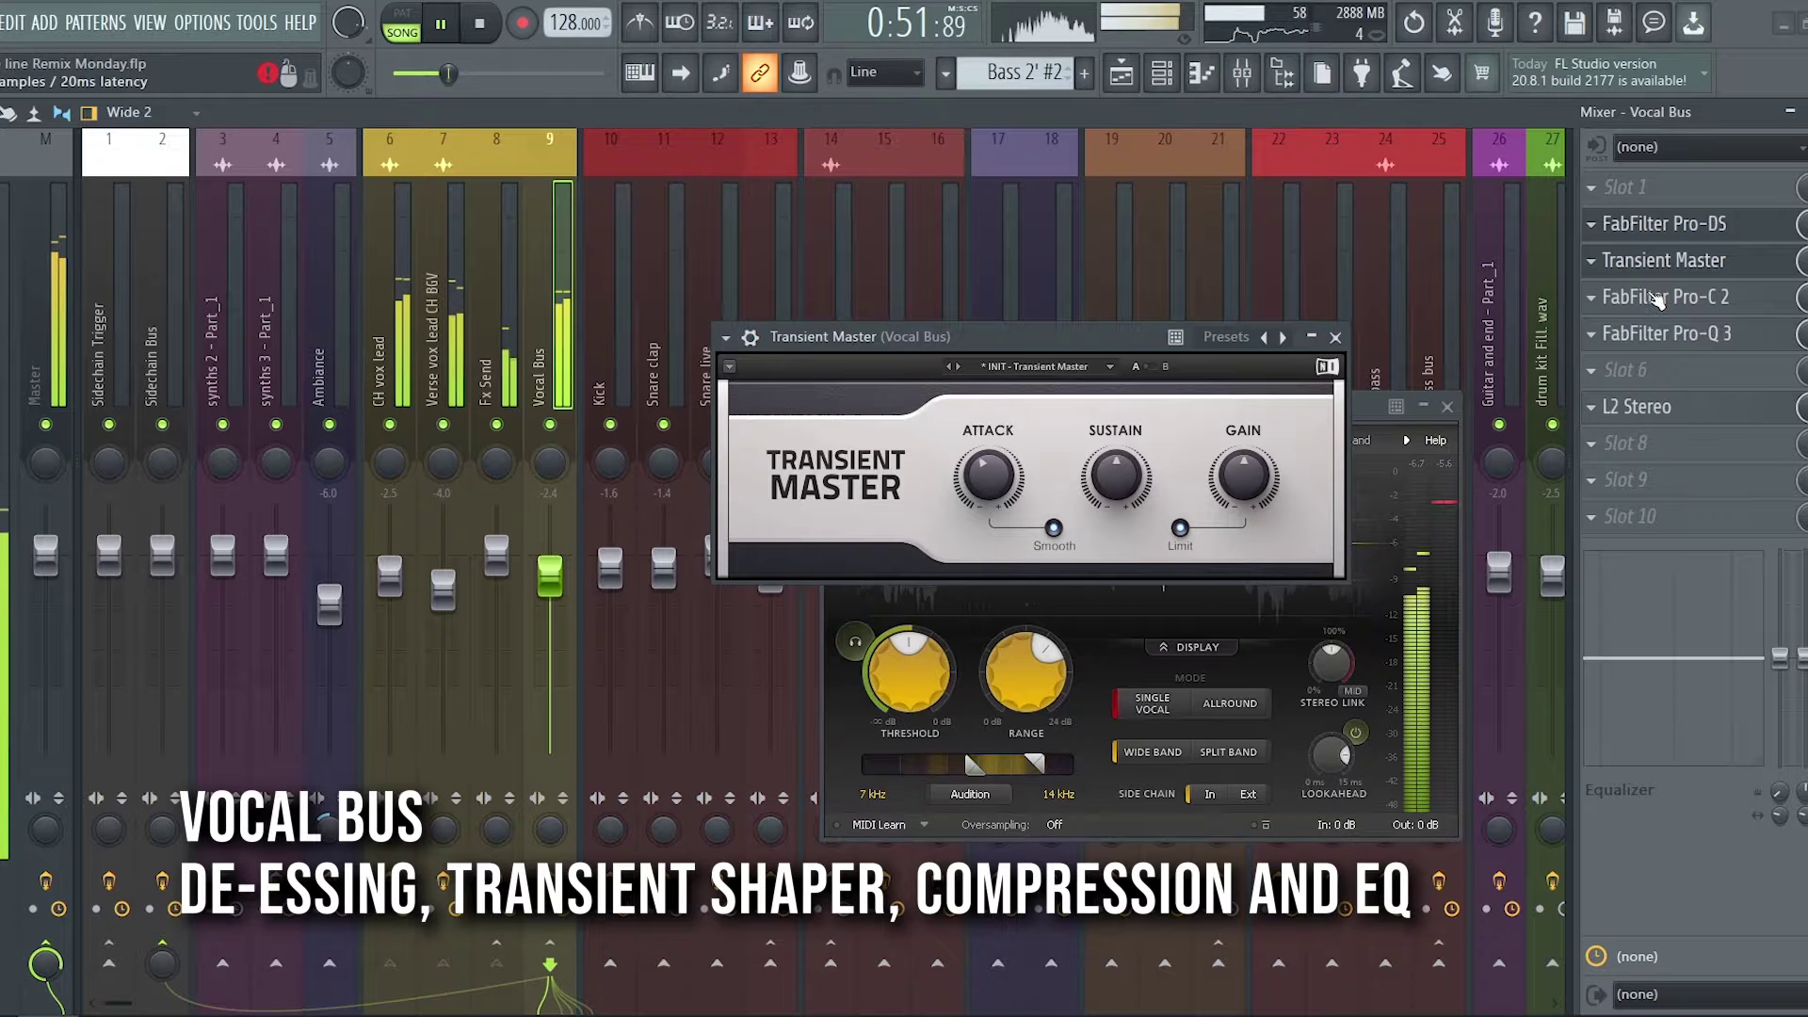
left_click(1639, 299)
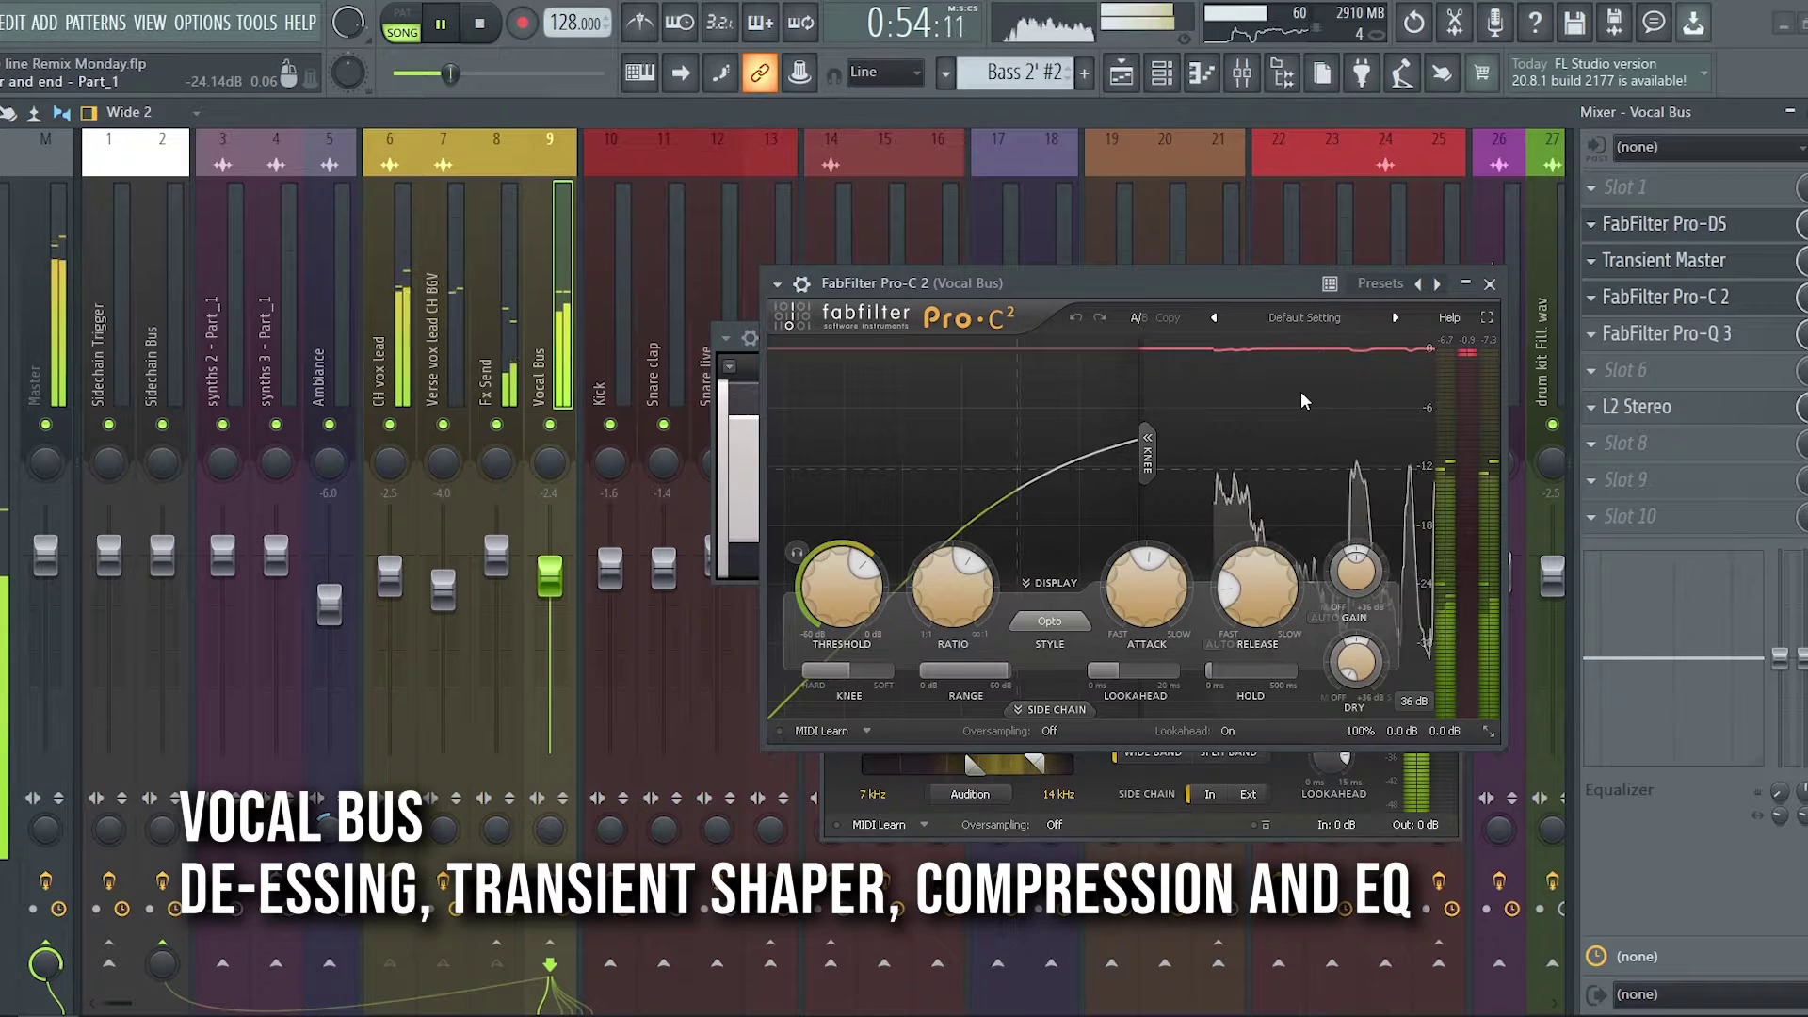
left_click(1725, 337)
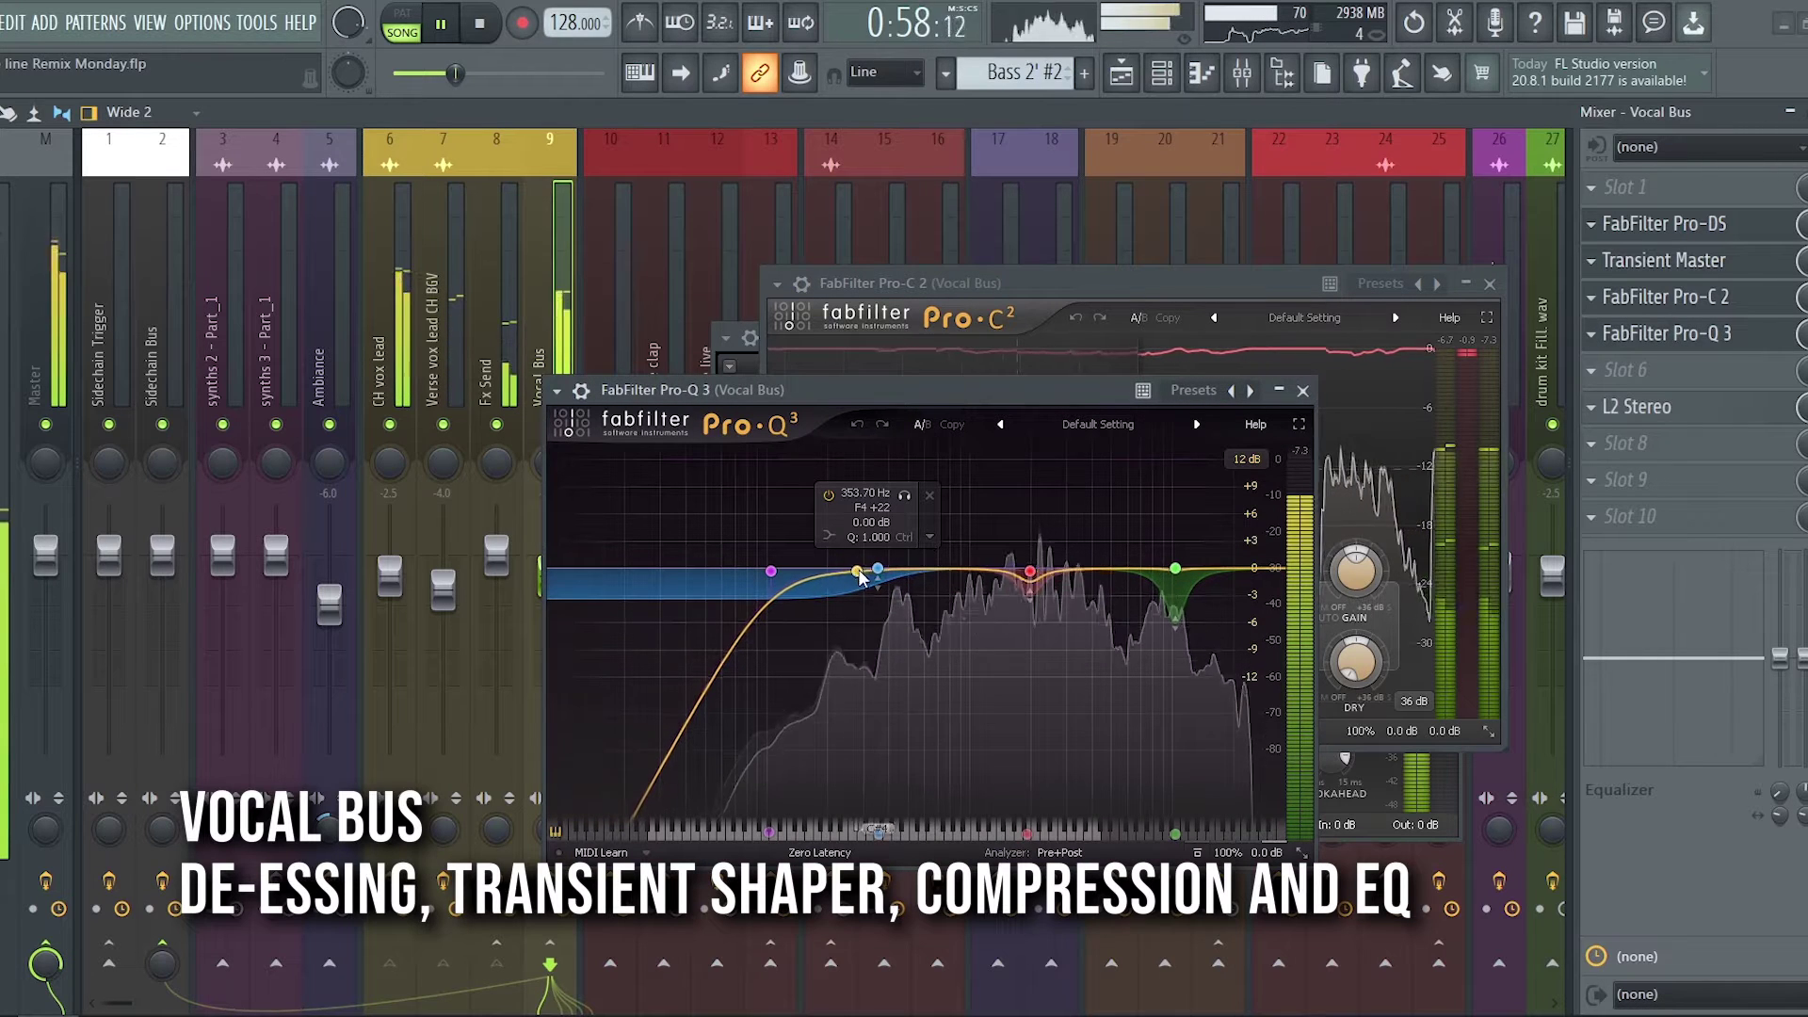
left_click(878, 569)
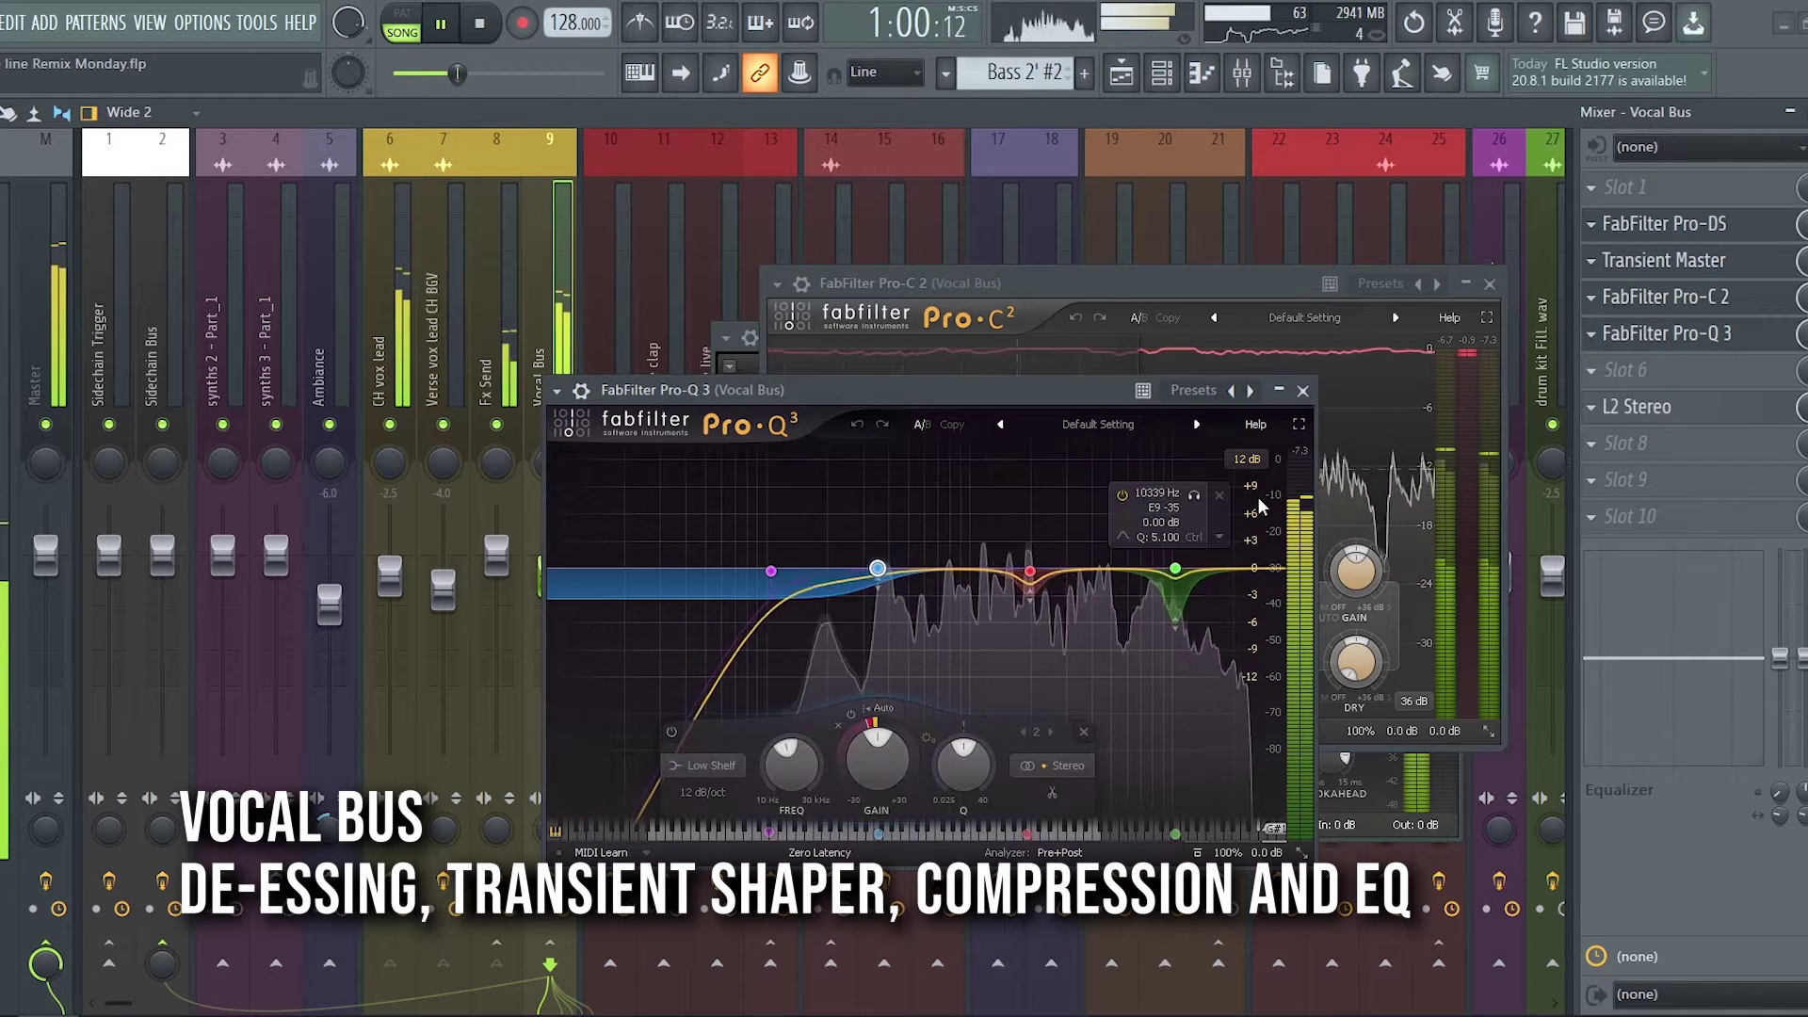
left_click(1303, 390)
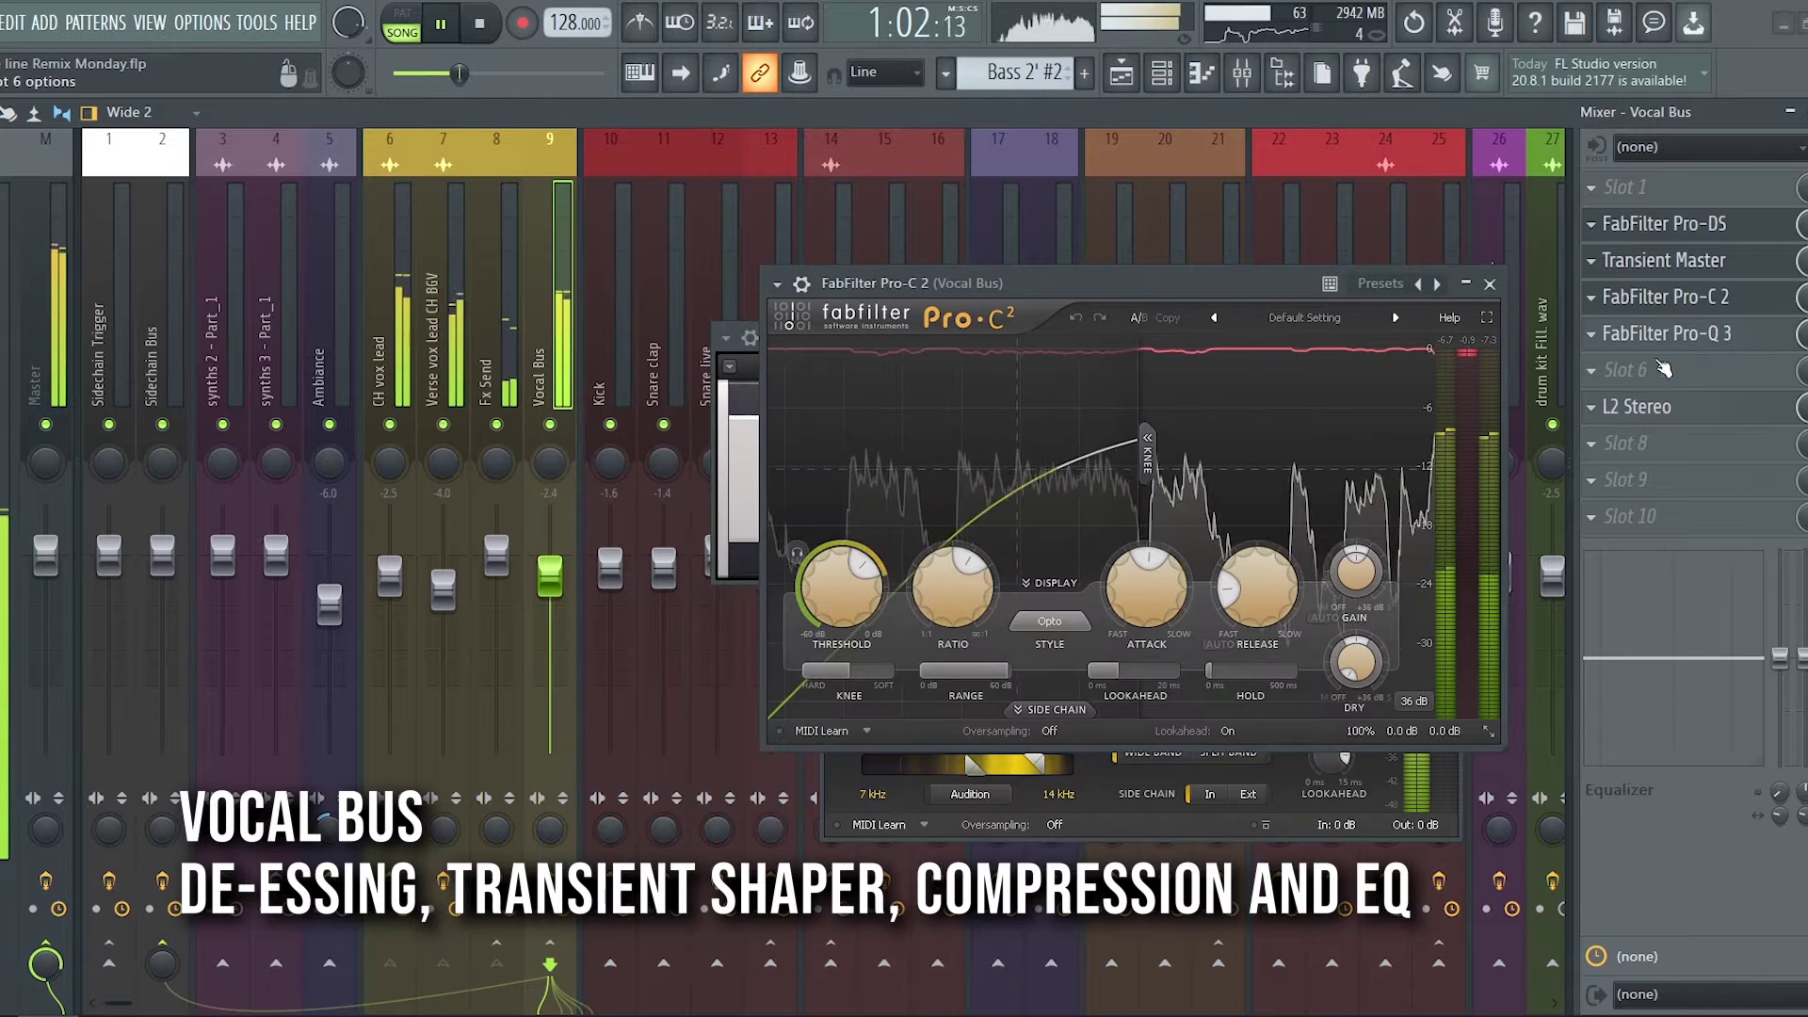
left_click(1648, 407)
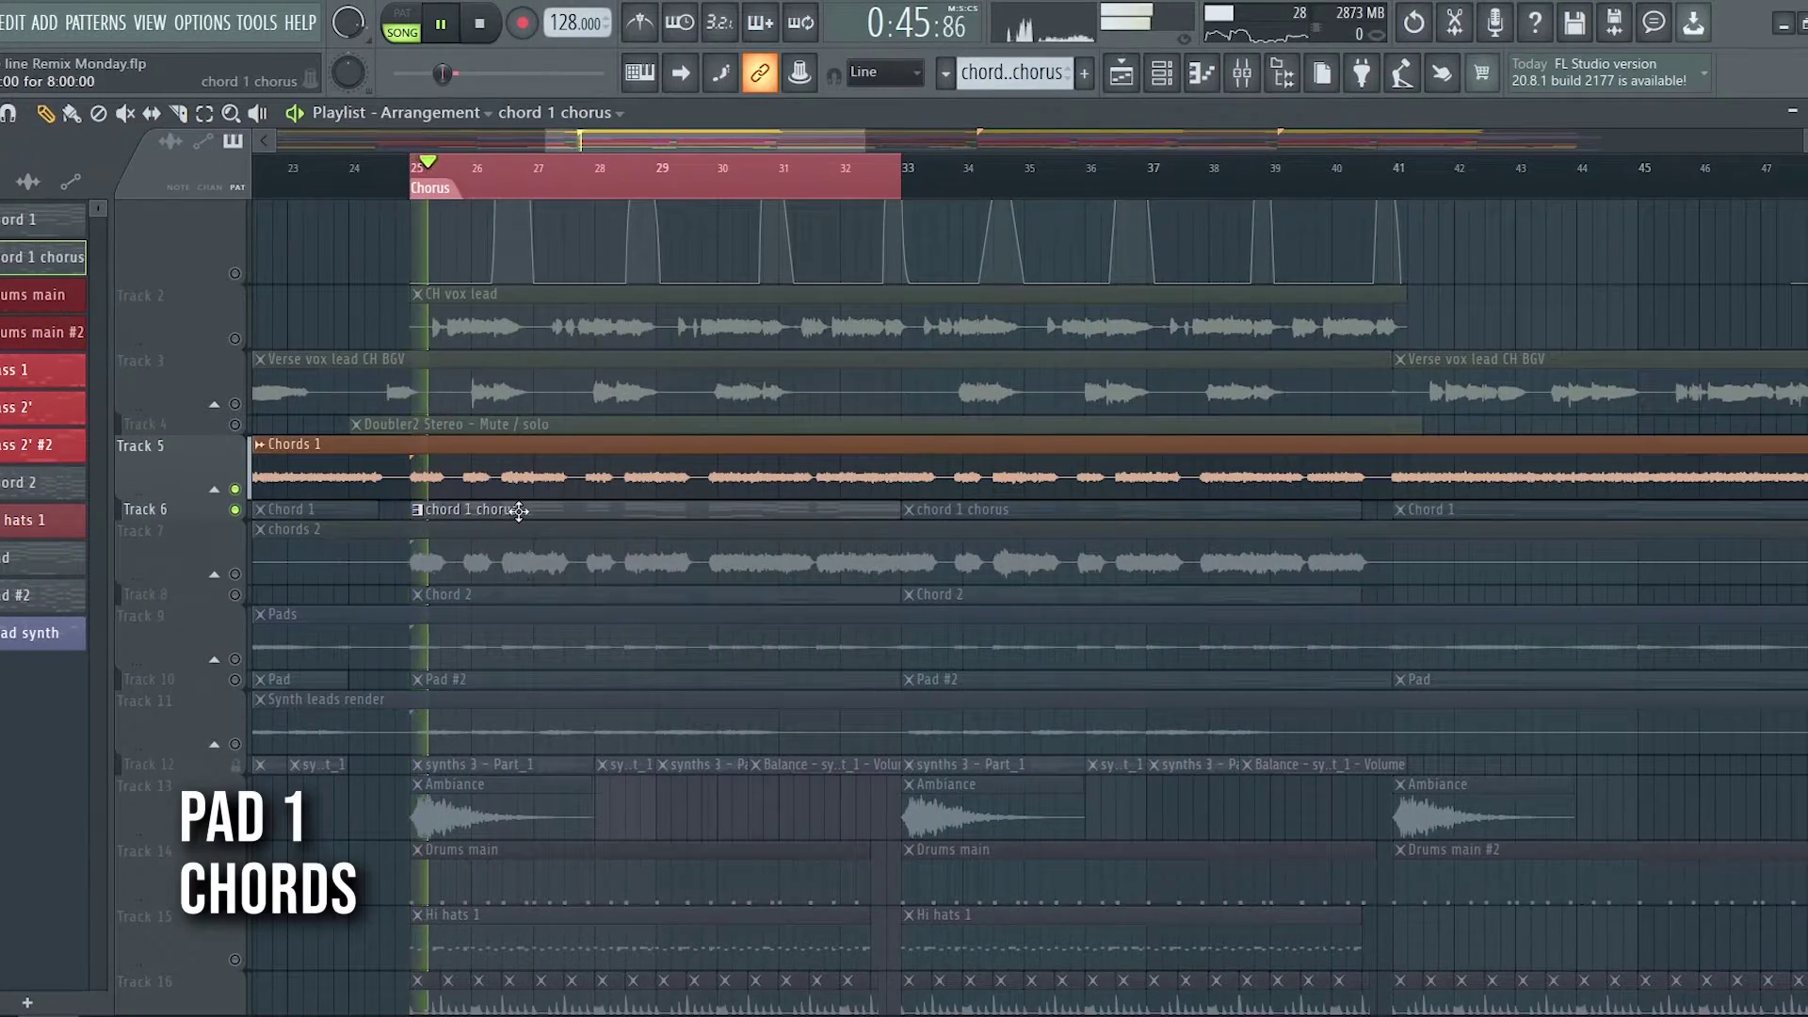
- Show the chord 1 chorus pattern's notes and inspect the oscillator and effects pages of the Chords 1 Serum patch
double_click(527, 515)
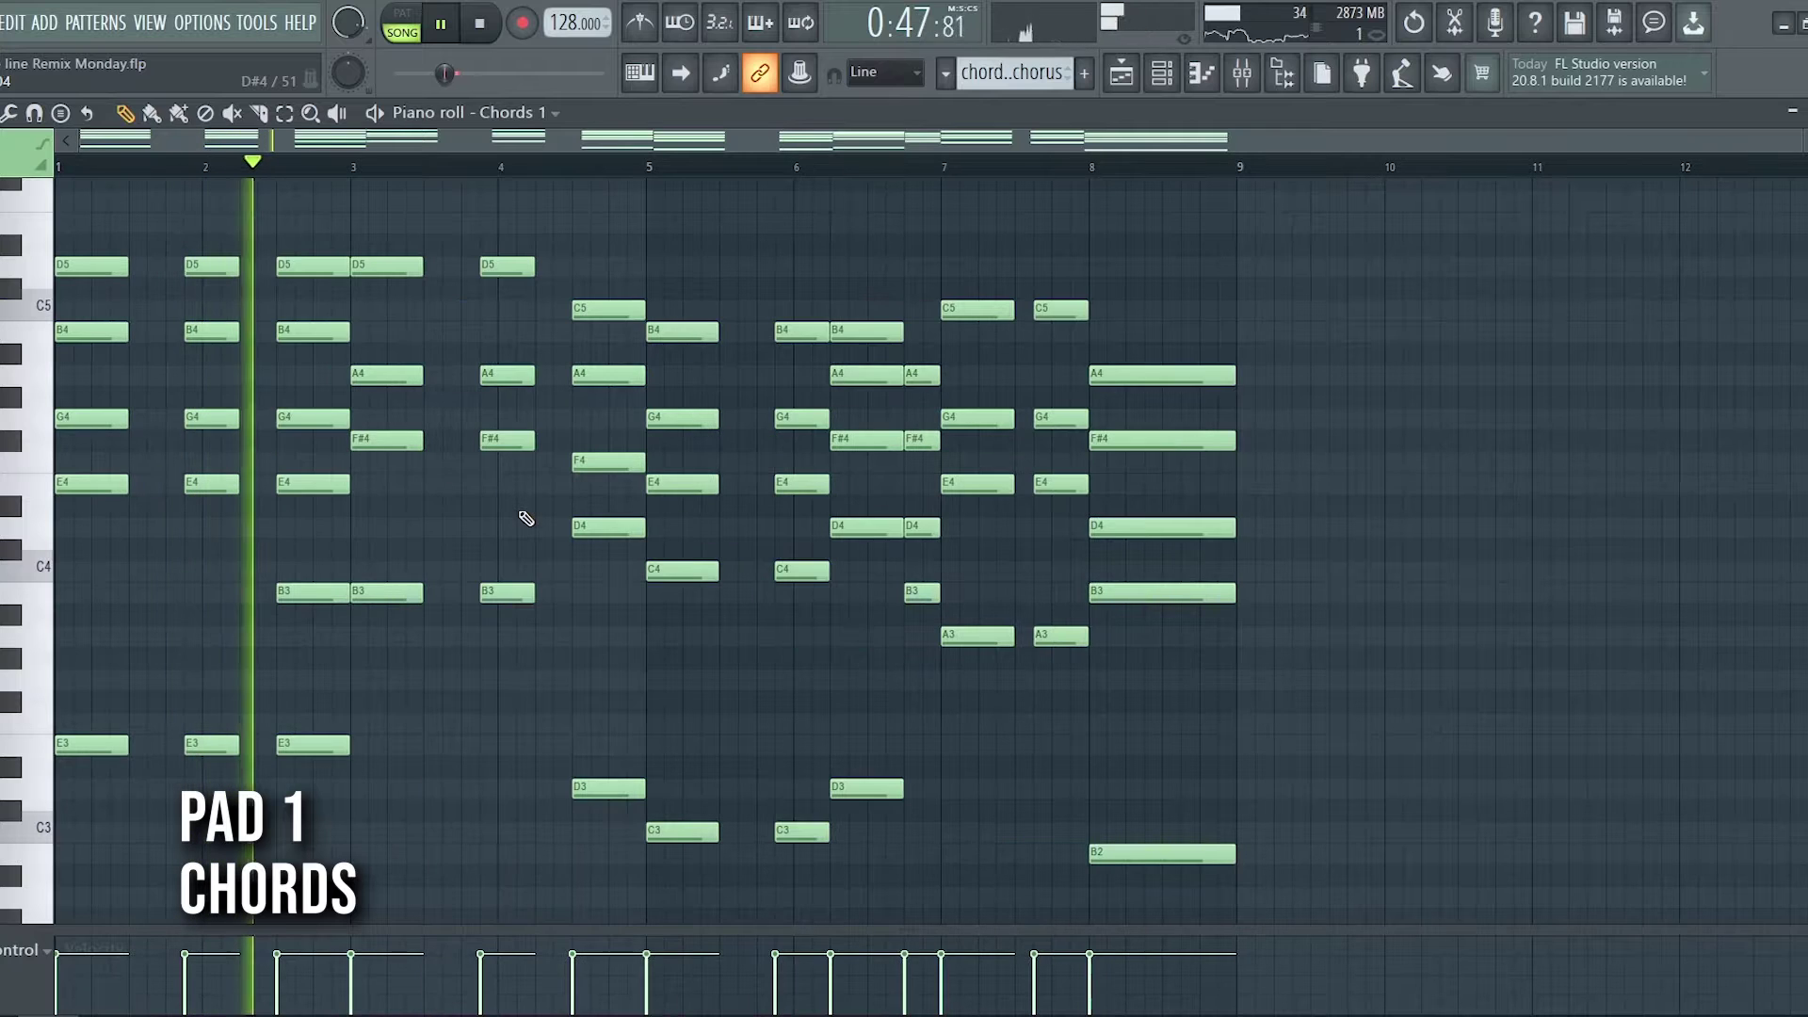
left_click(1162, 72)
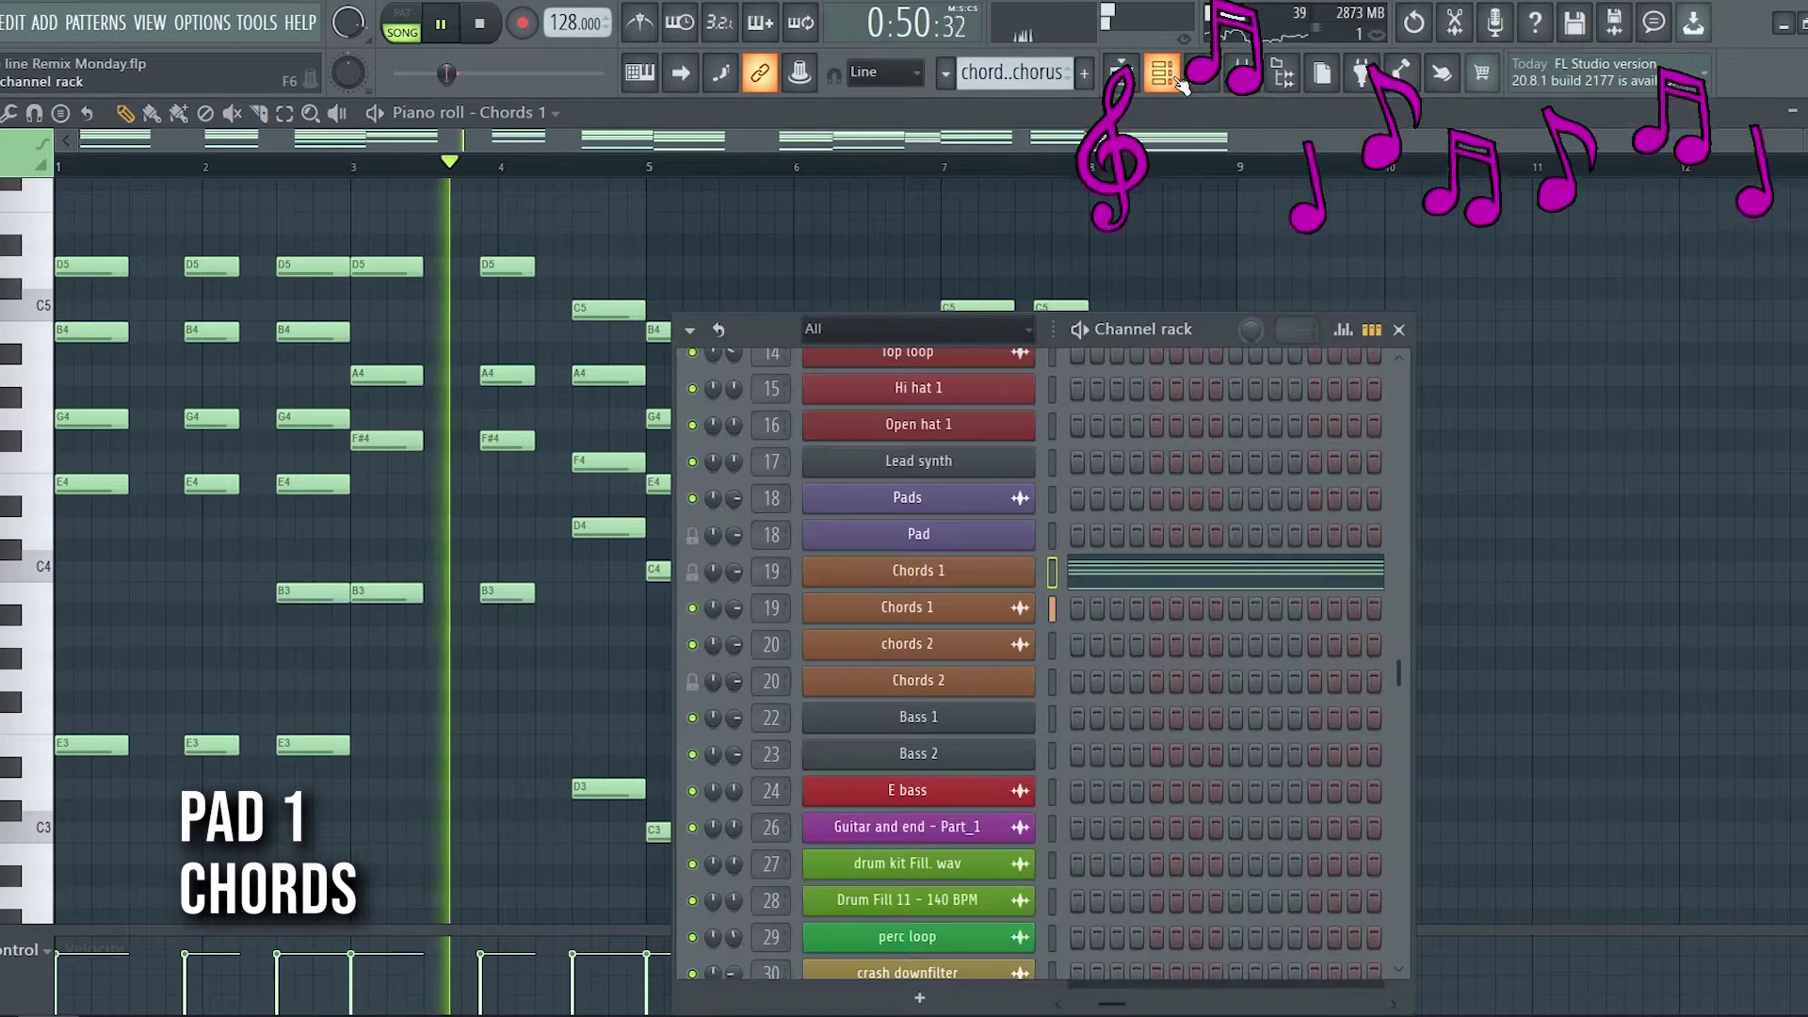
left_click(1022, 573)
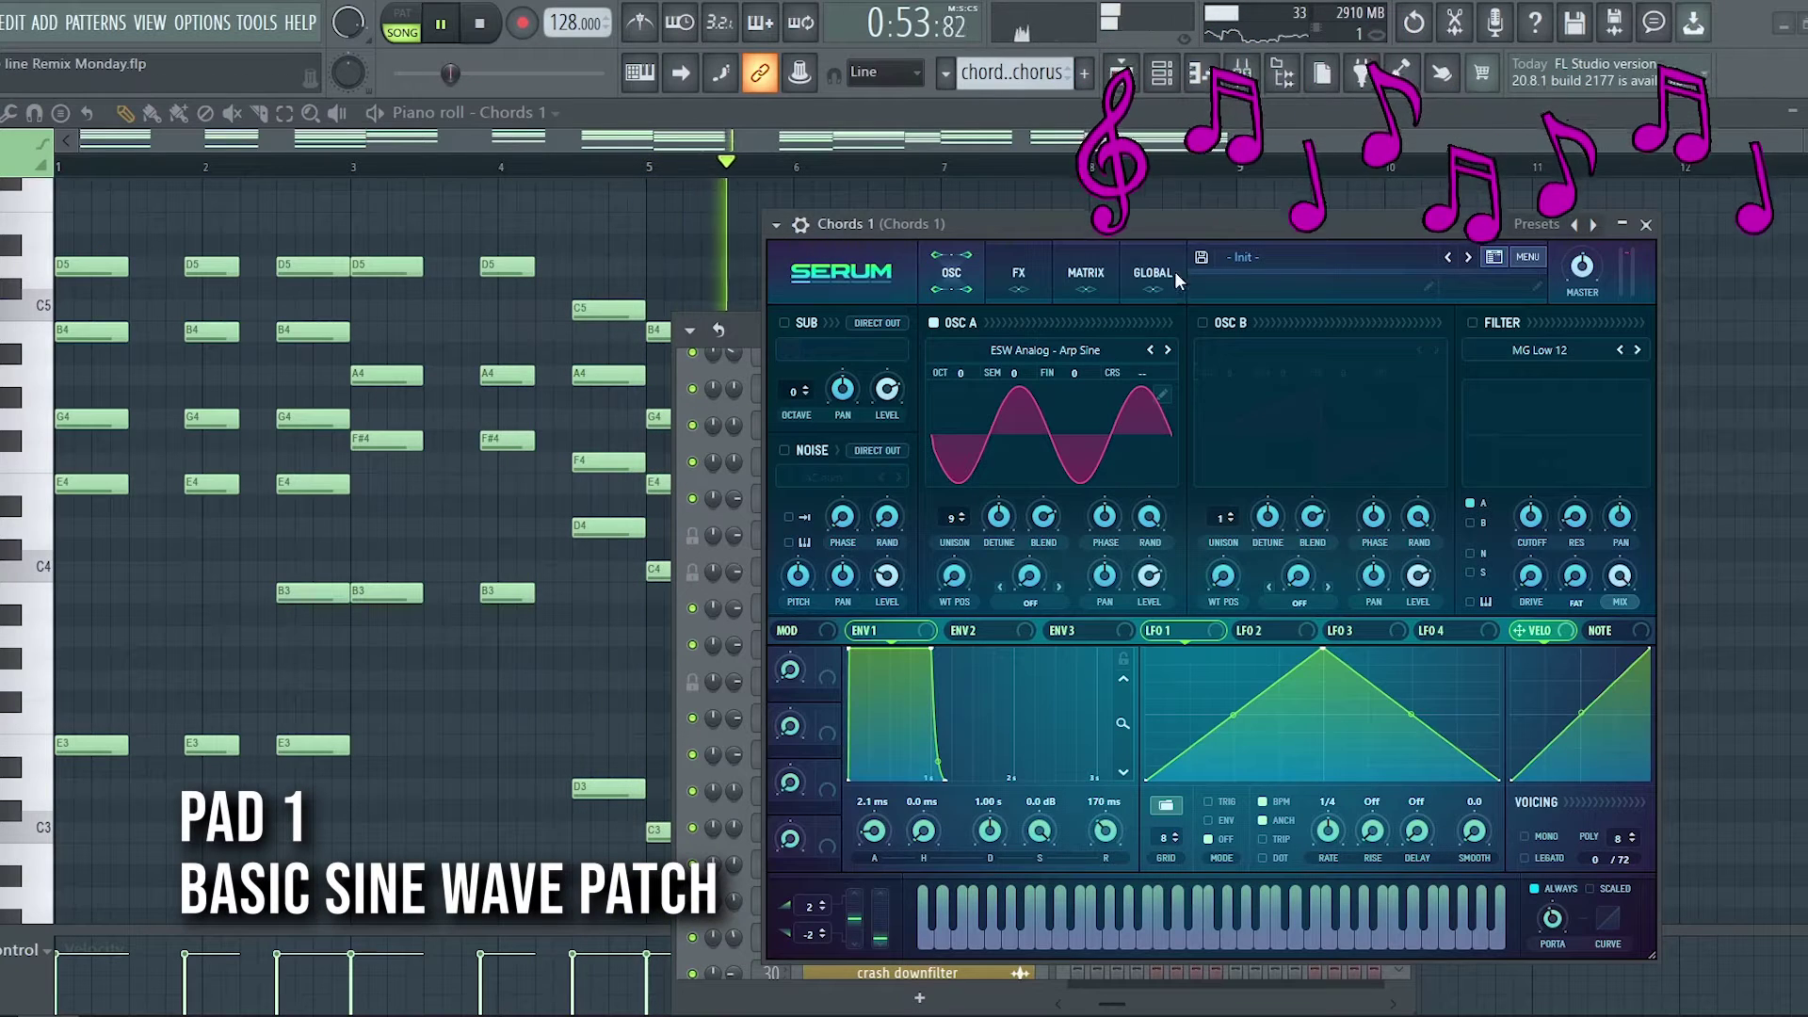
left_click(1018, 273)
left_click(947, 287)
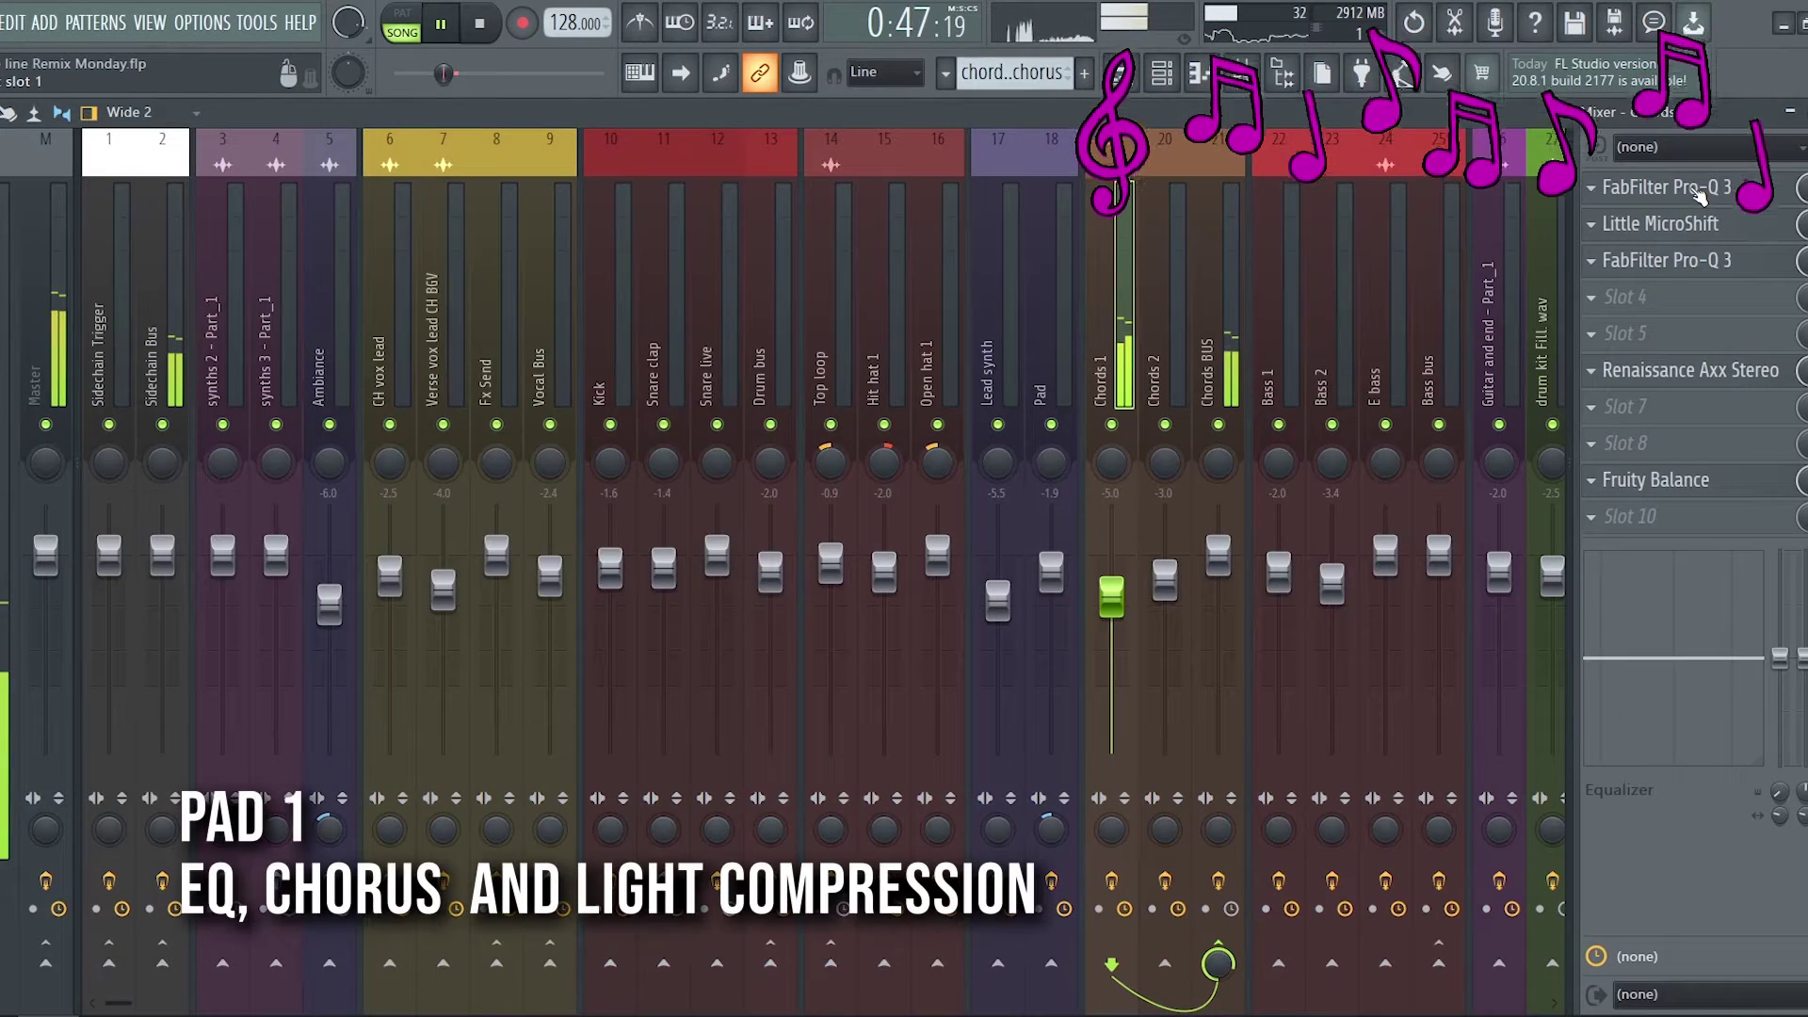
- Open the Chords 1 track's effects for review: both FabFilter Pro-Q 3 instances, Little MicroShift and Renaissance Axx Stereo
left_click(1686, 187)
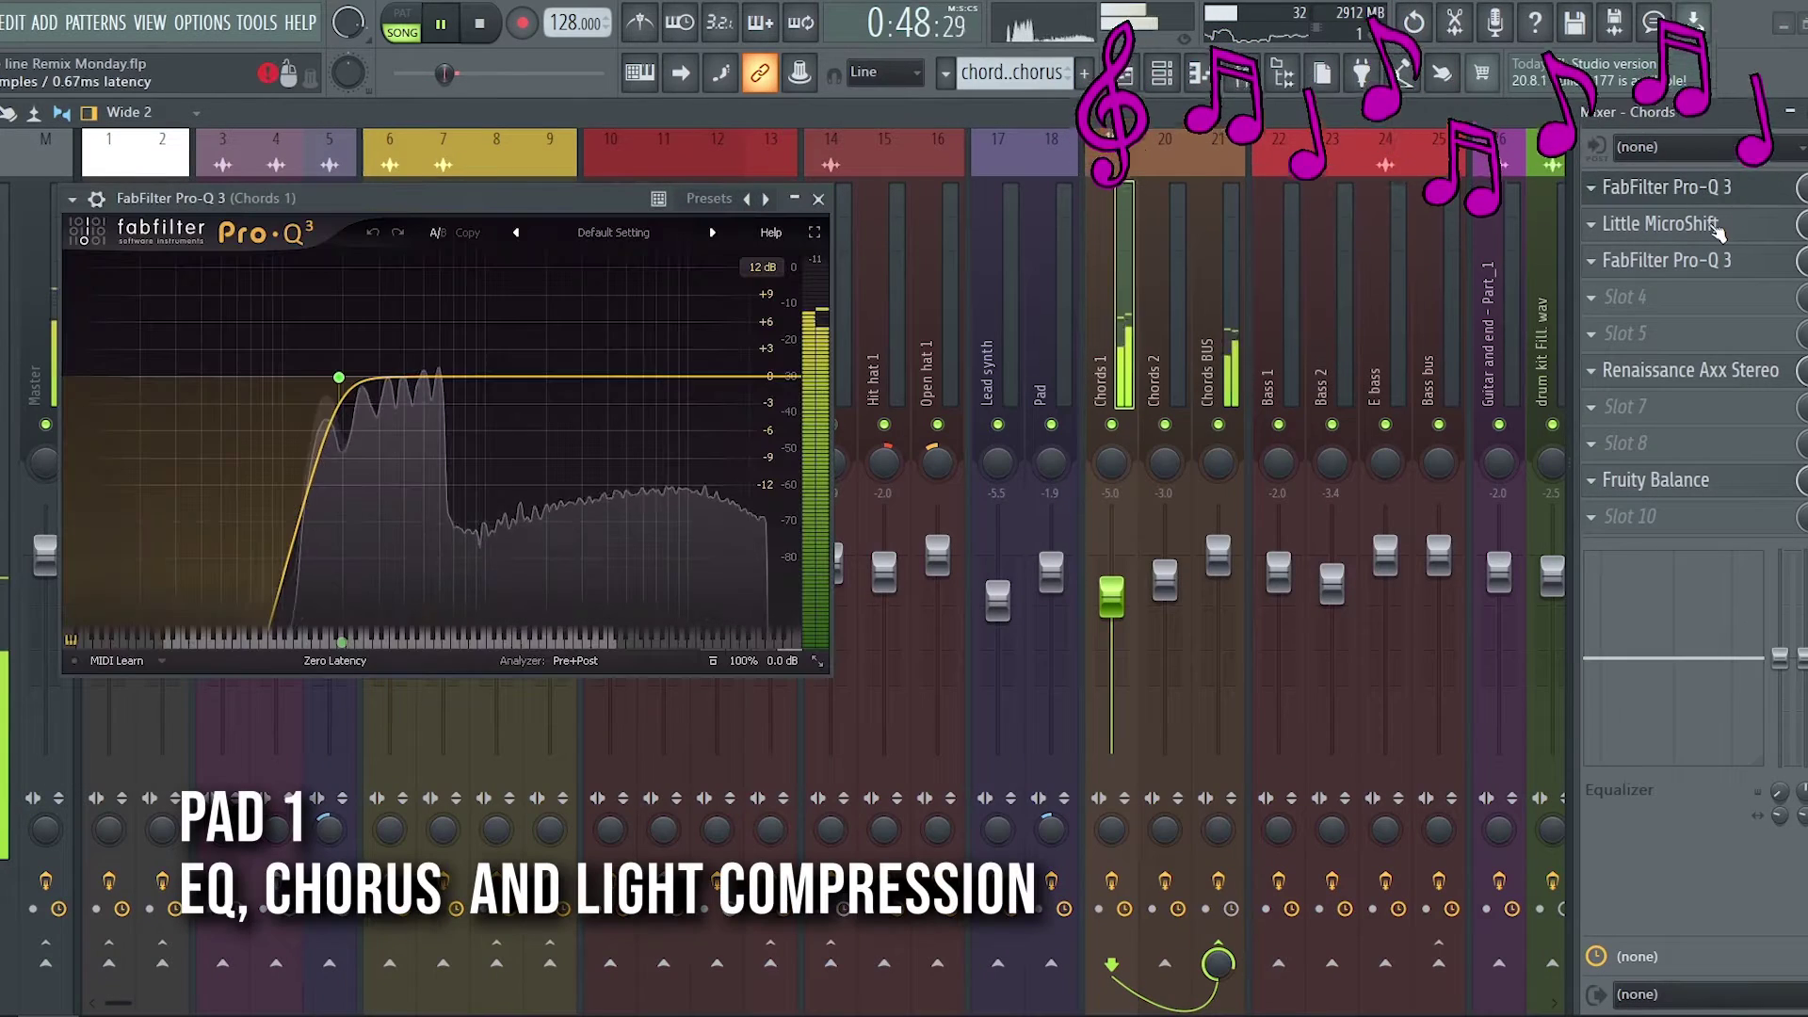
left_click(1715, 226)
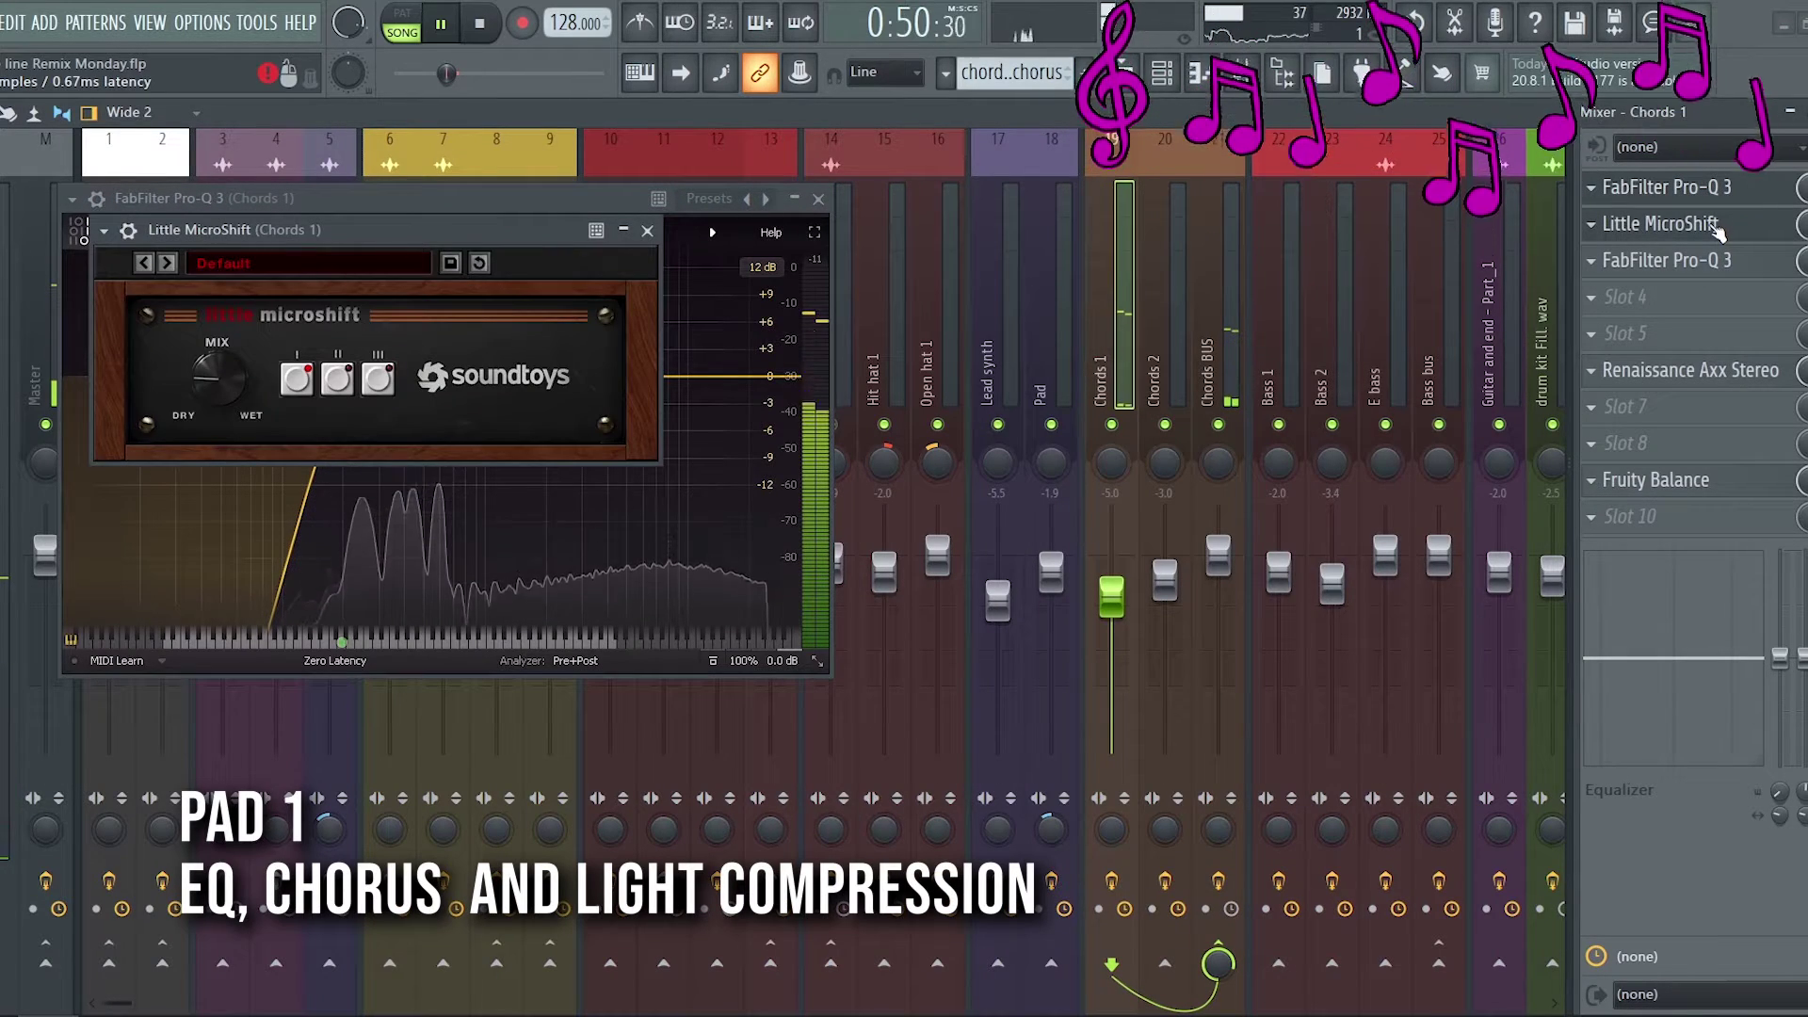
left_click(1720, 262)
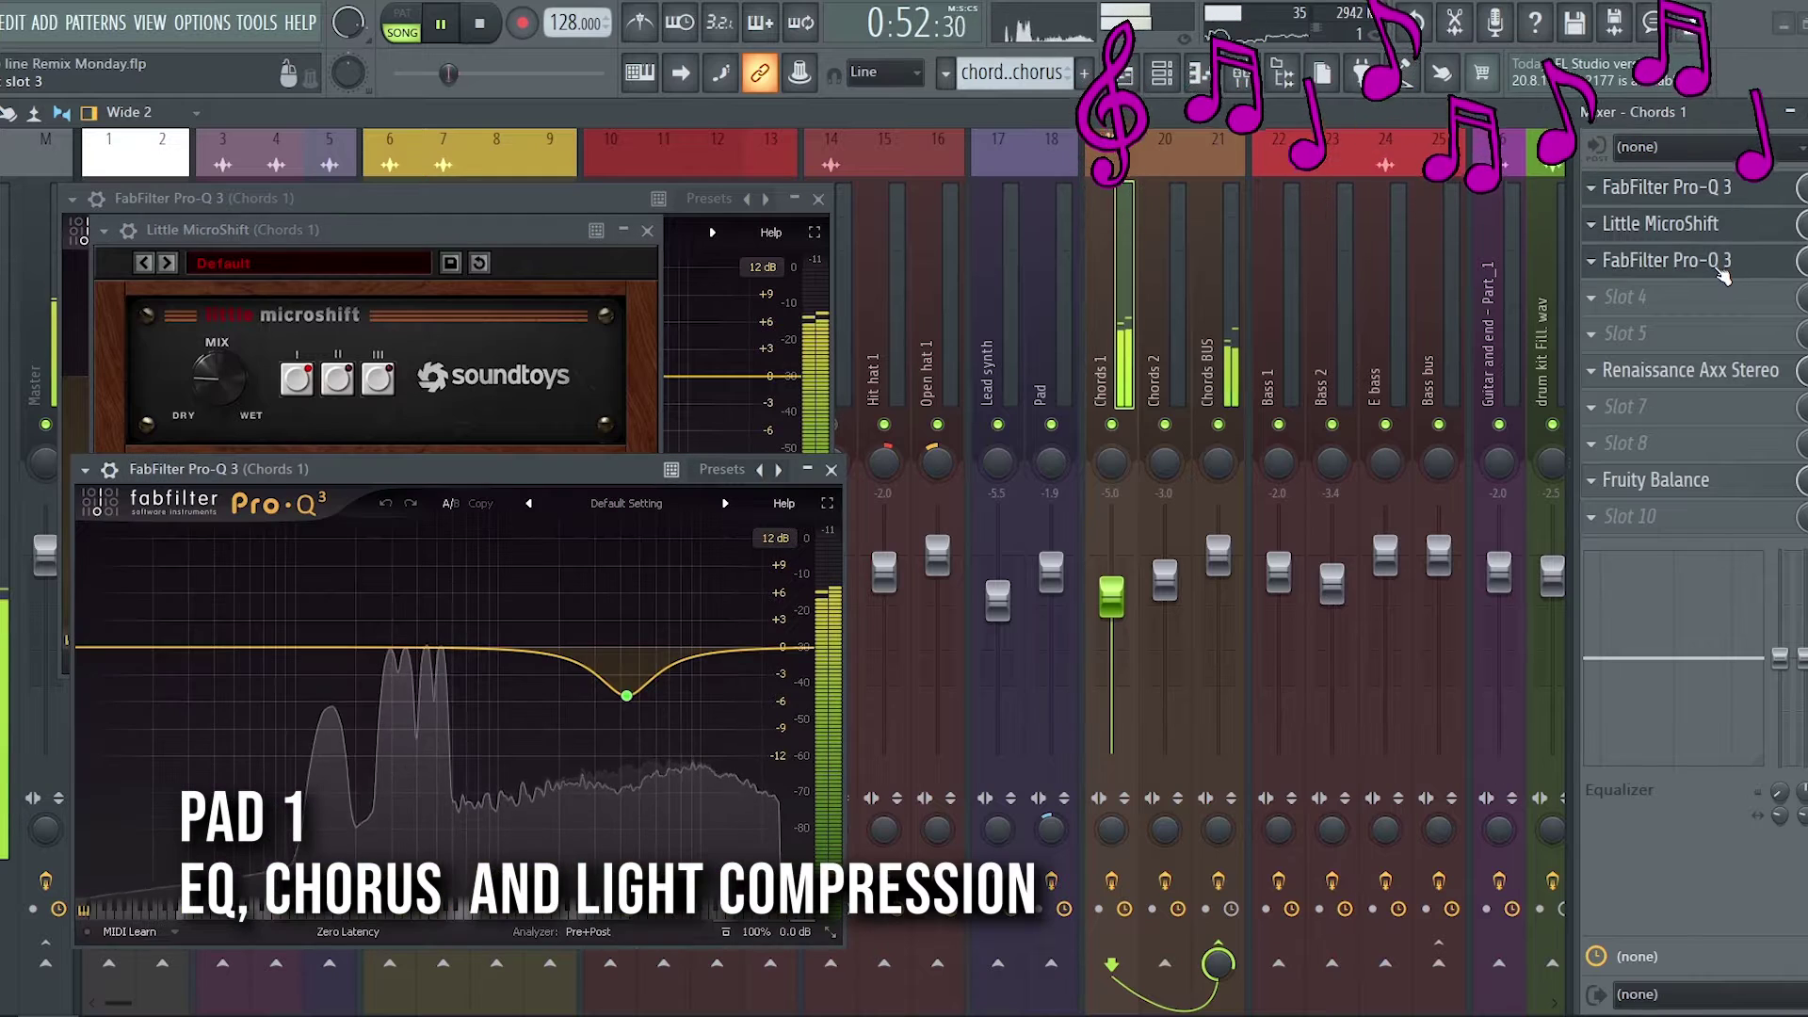
left_click(1714, 375)
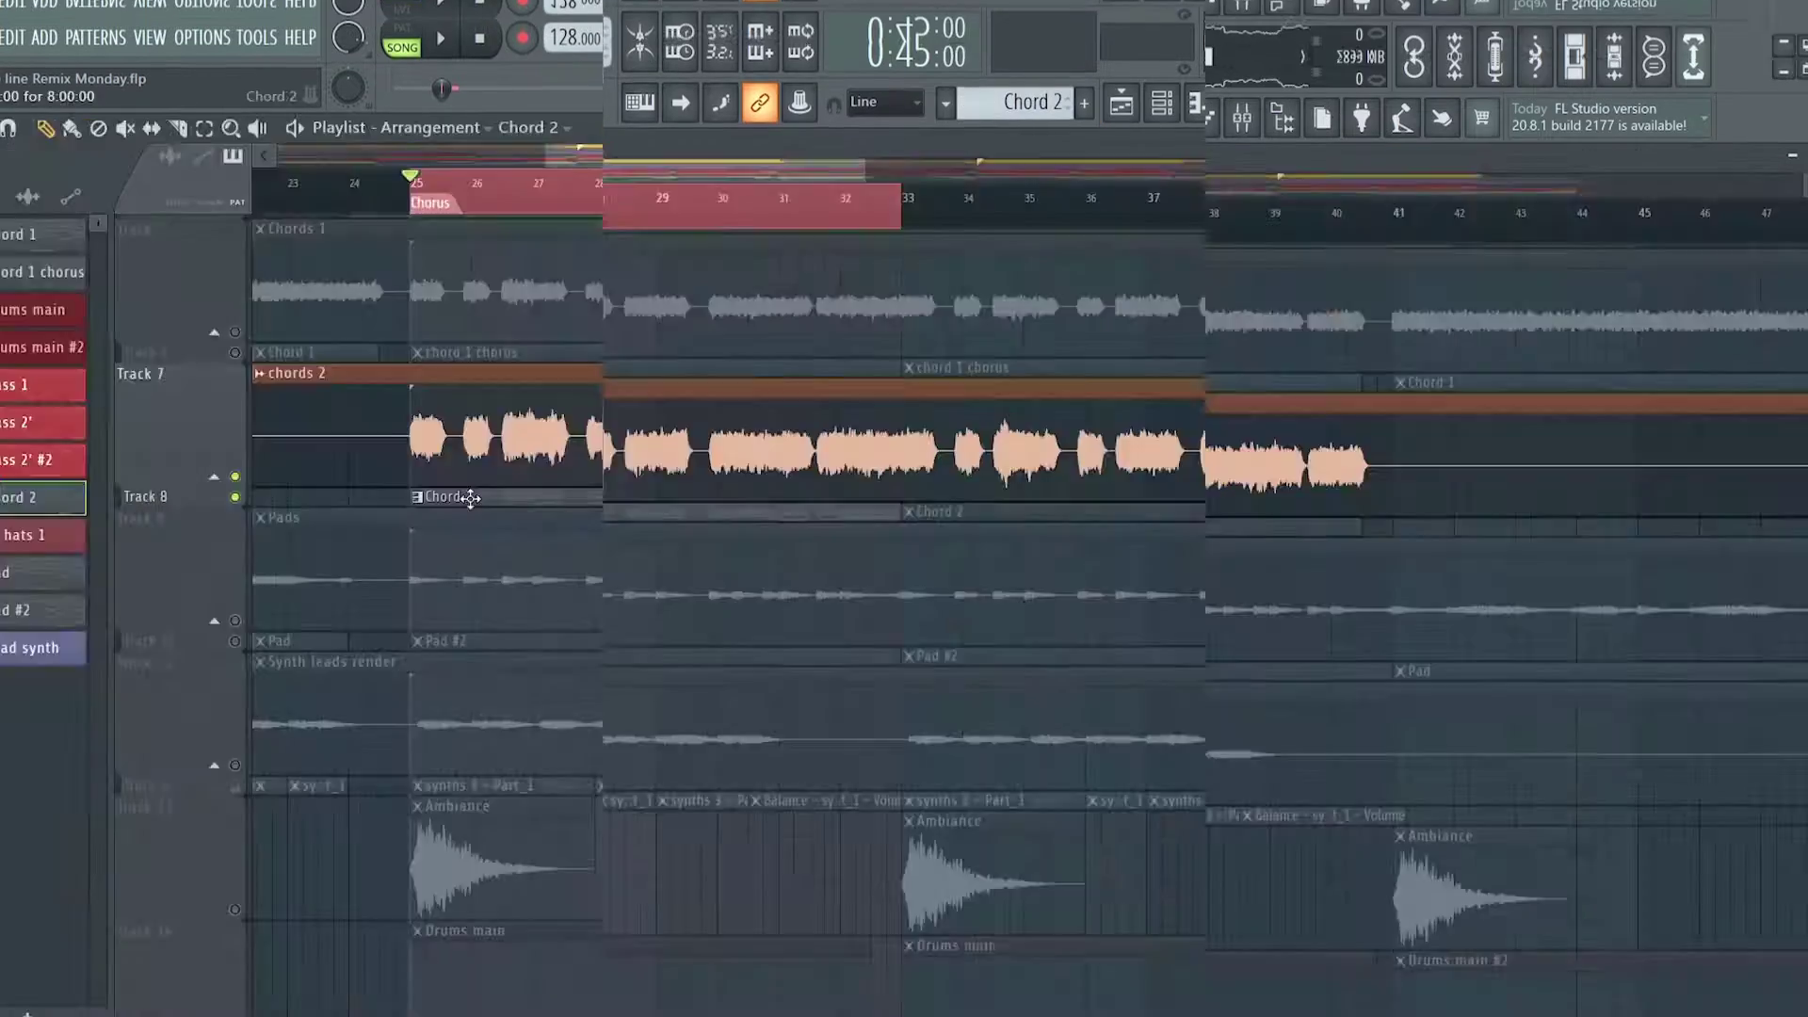
- Open the chorus's Chord 2 pattern in the piano roll and play it to examine its chords
double_click(470, 500)
key("space")
scroll(477, 494, "up", 2)
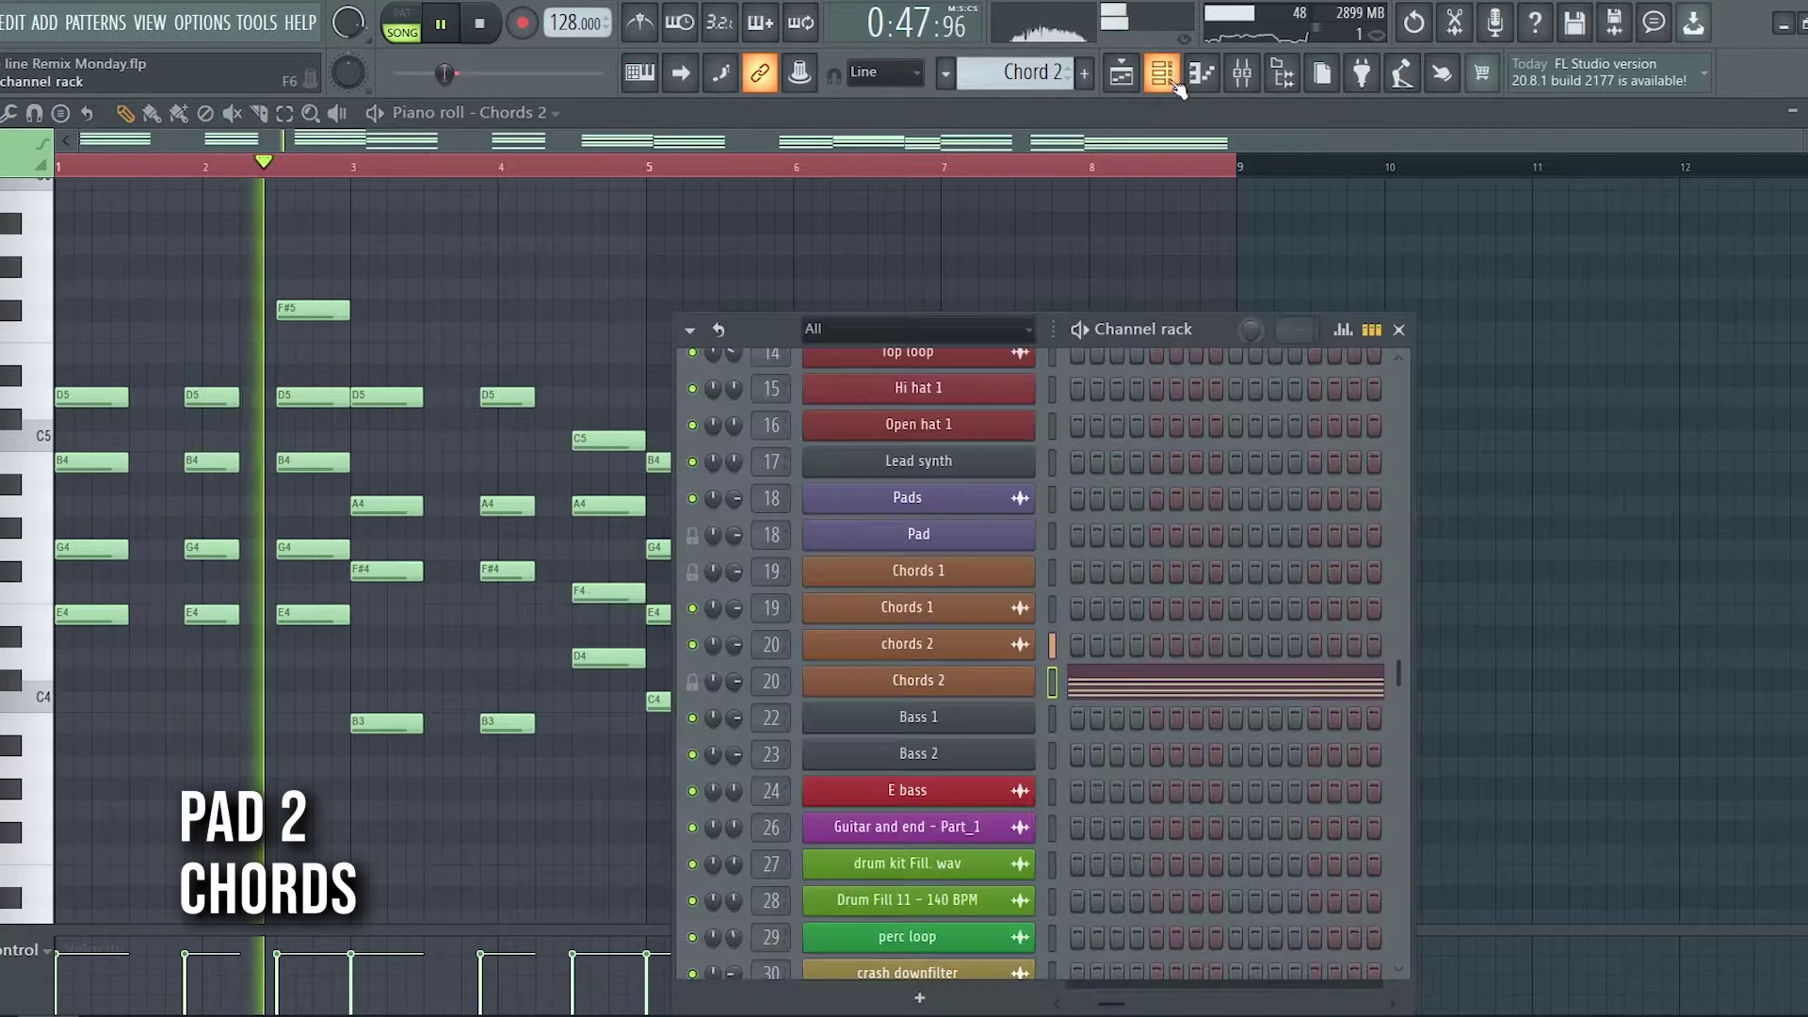
- Inspect the oscillator and effects pages of the Chords 2 Serum patch, then close the instrument
key("F6")
left_click(993, 681)
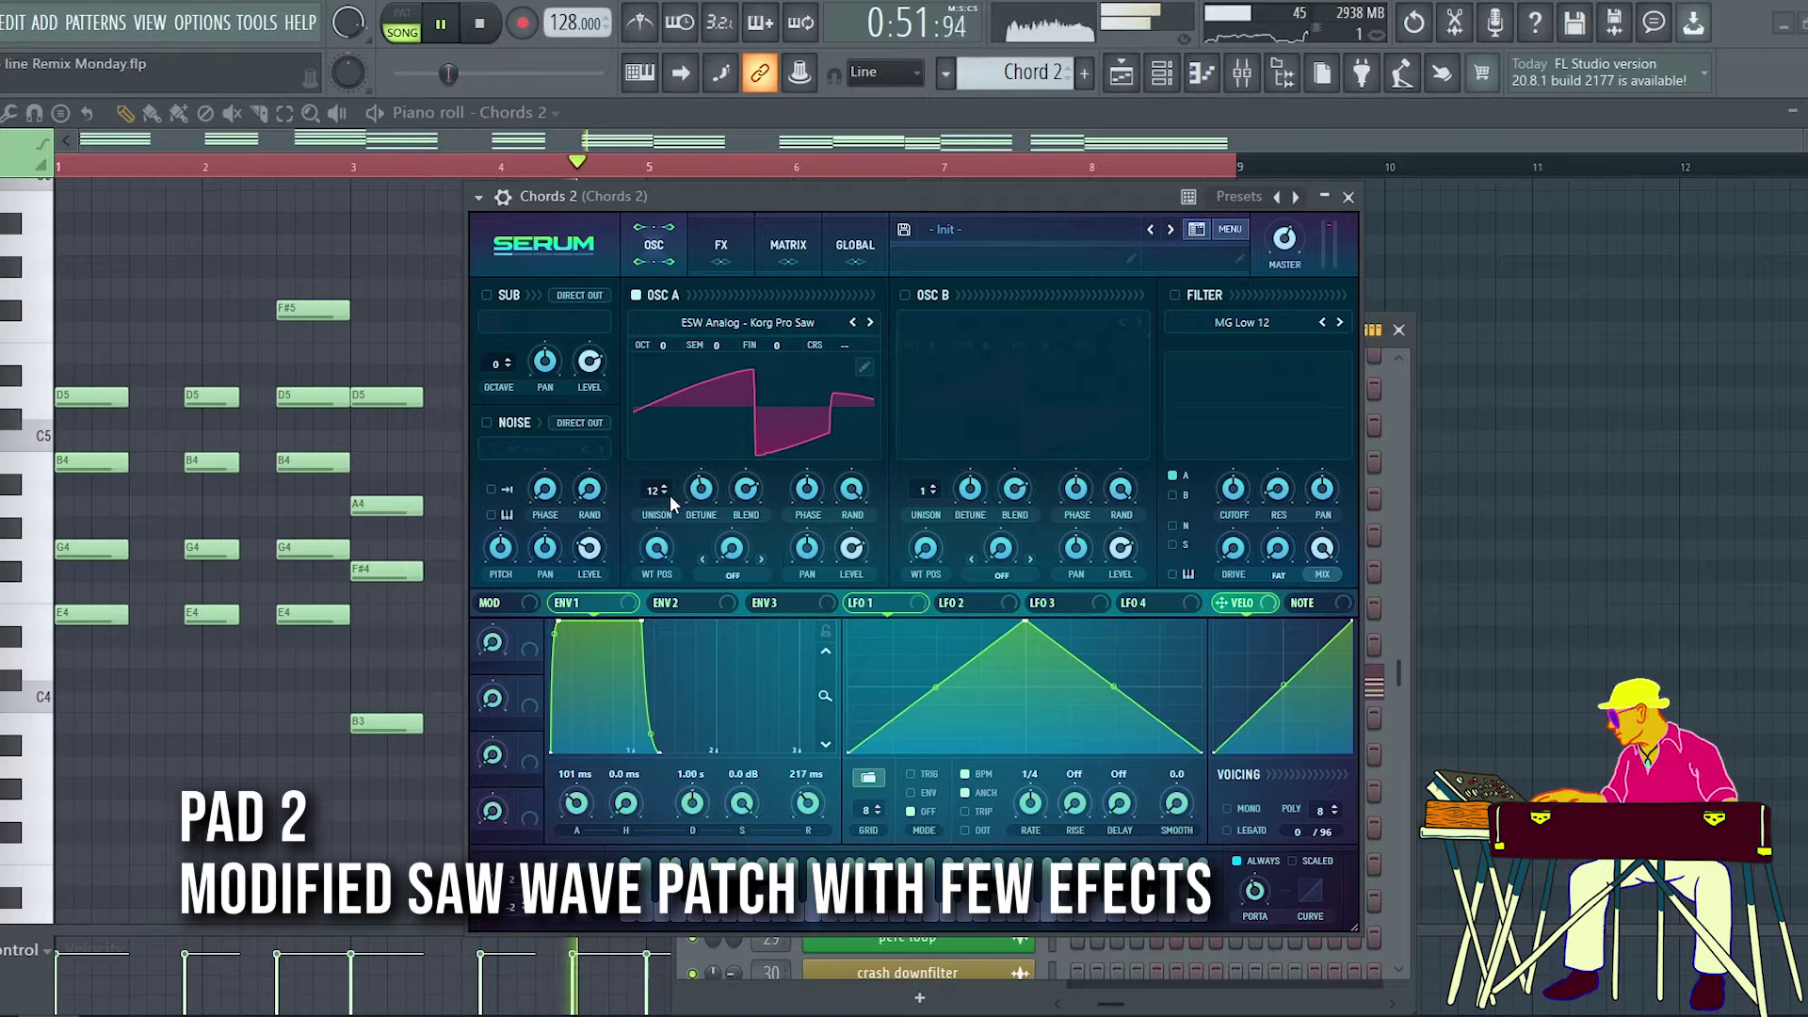
left_click(716, 259)
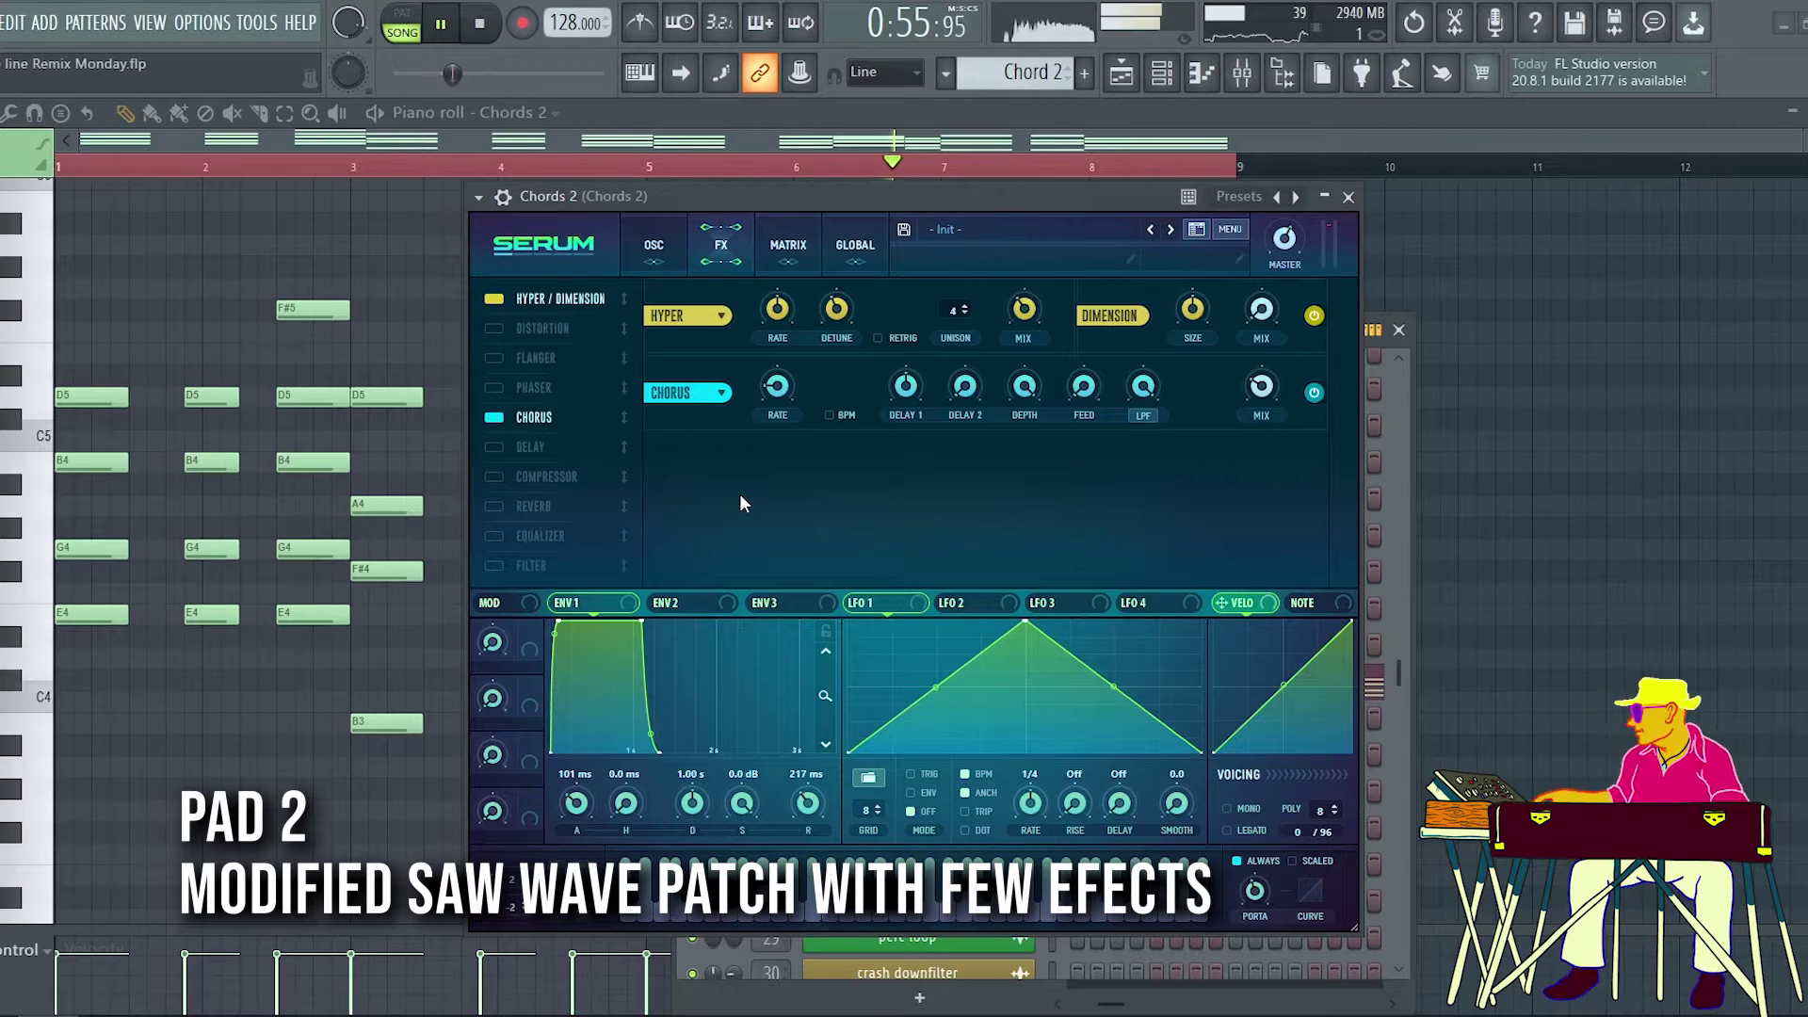
left_click(654, 247)
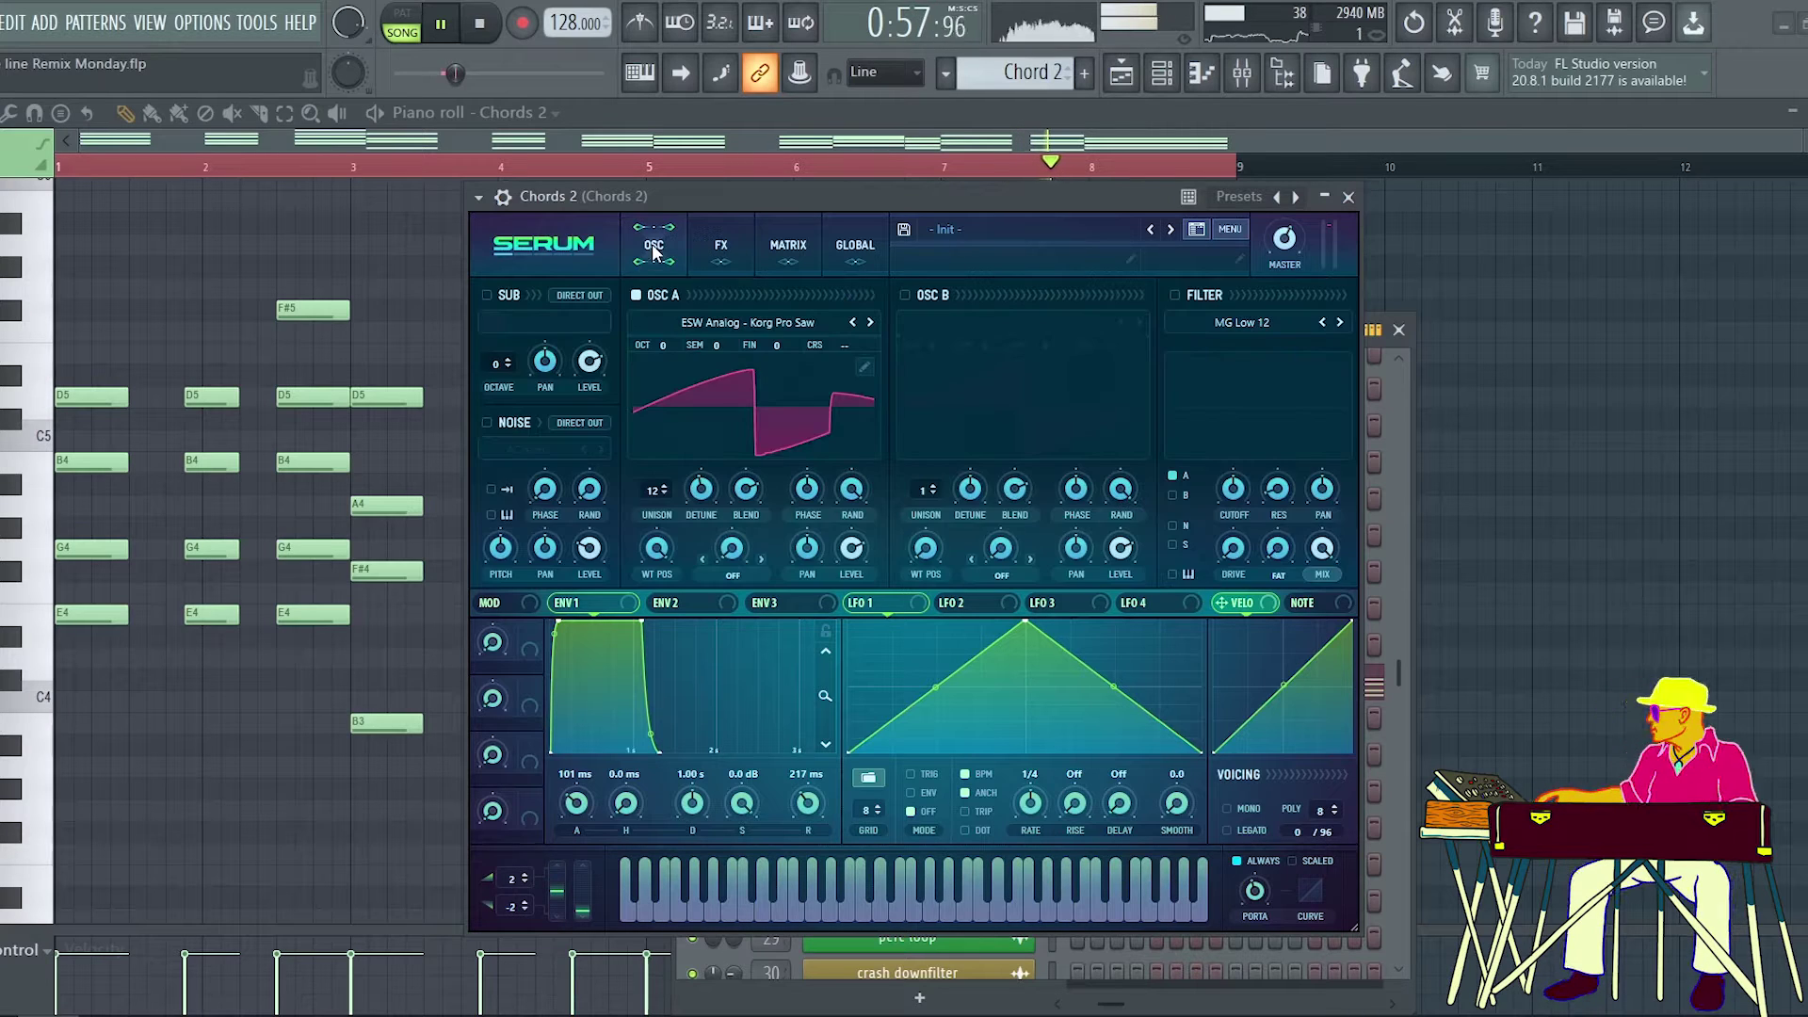
left_click(1349, 198)
- Review the Chords 2 track's mixer effects in order: OTT, FabFilter Pro-Q 3, FabFilter Pro-R, MicroShift and the second Pro-Q 3
key("F9")
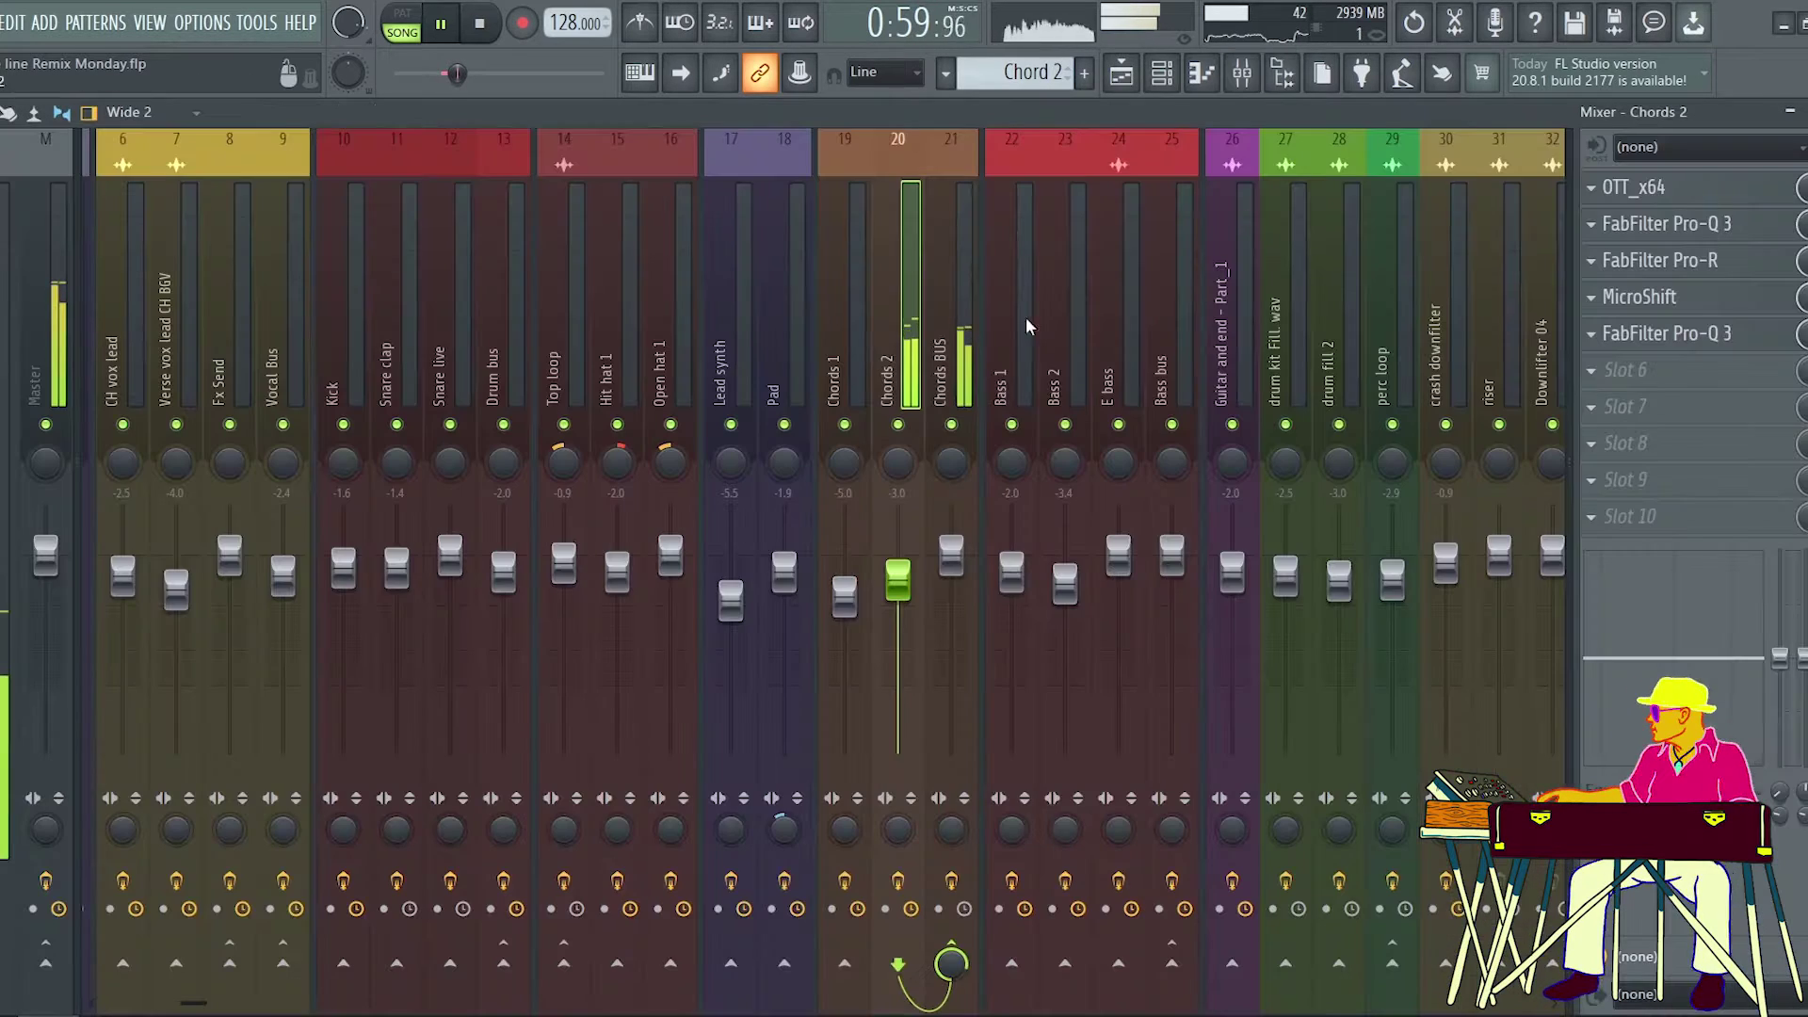
left_click(1736, 193)
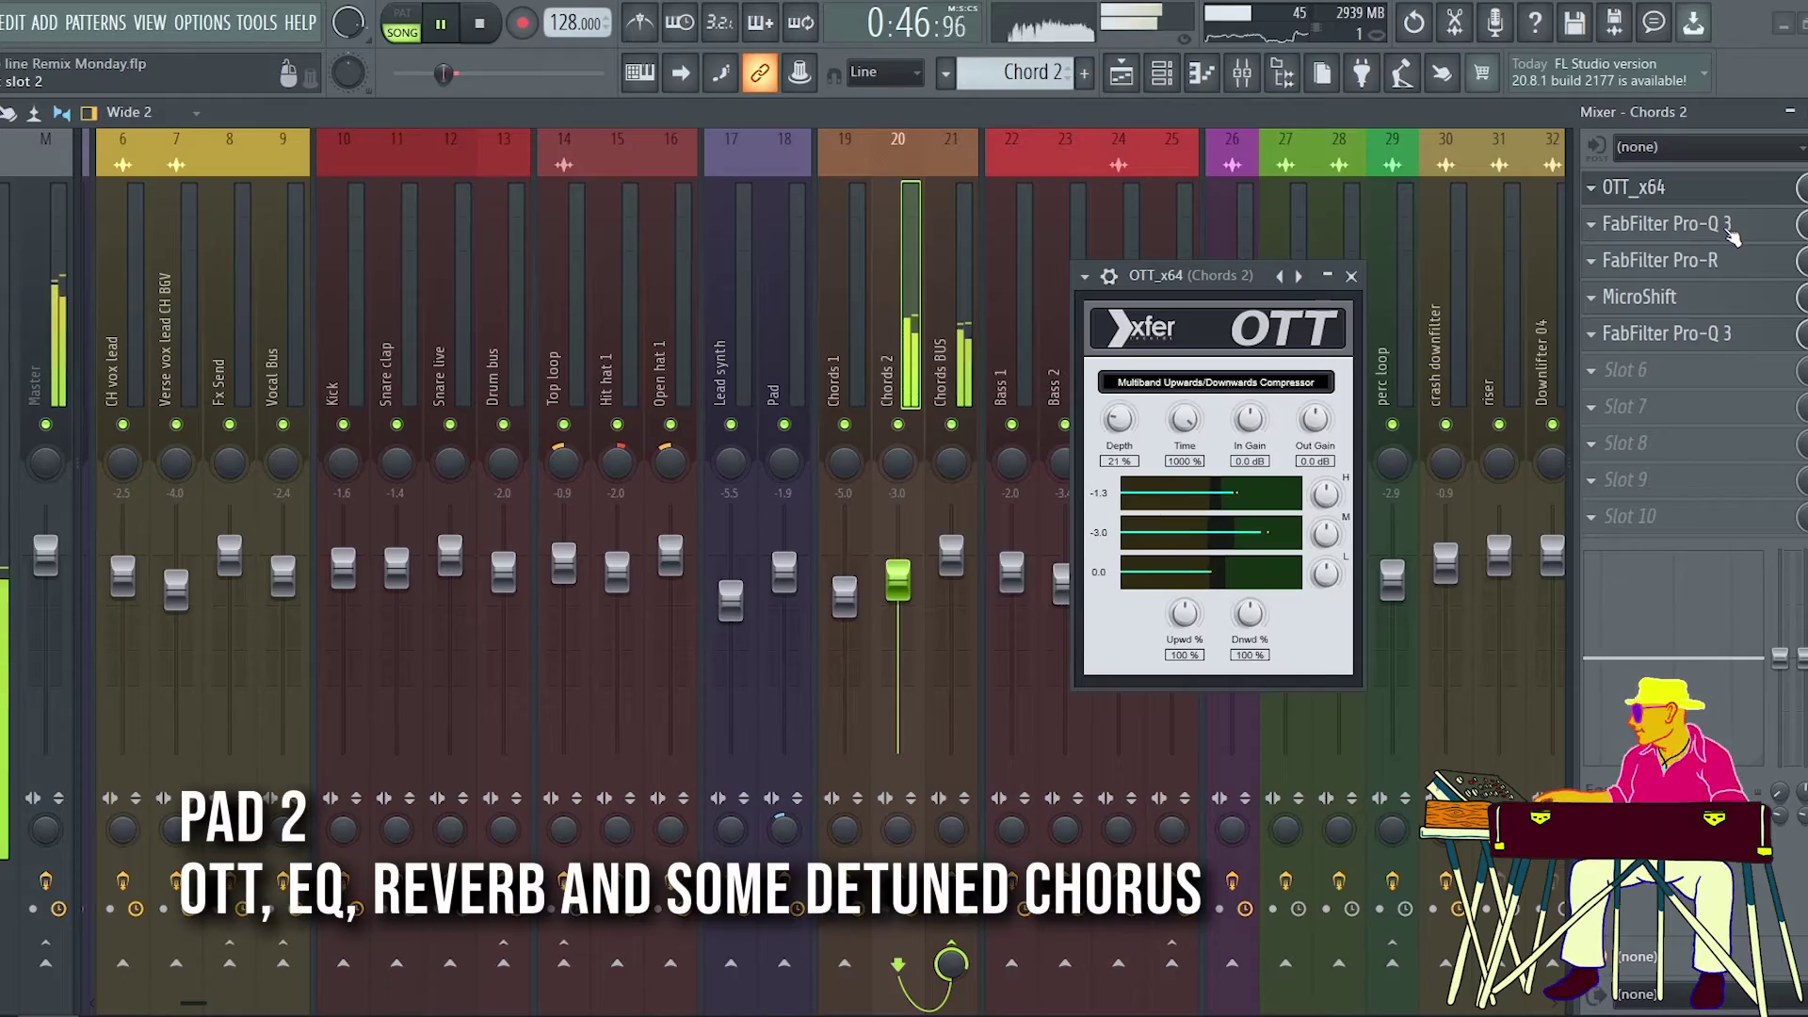
left_click(1754, 220)
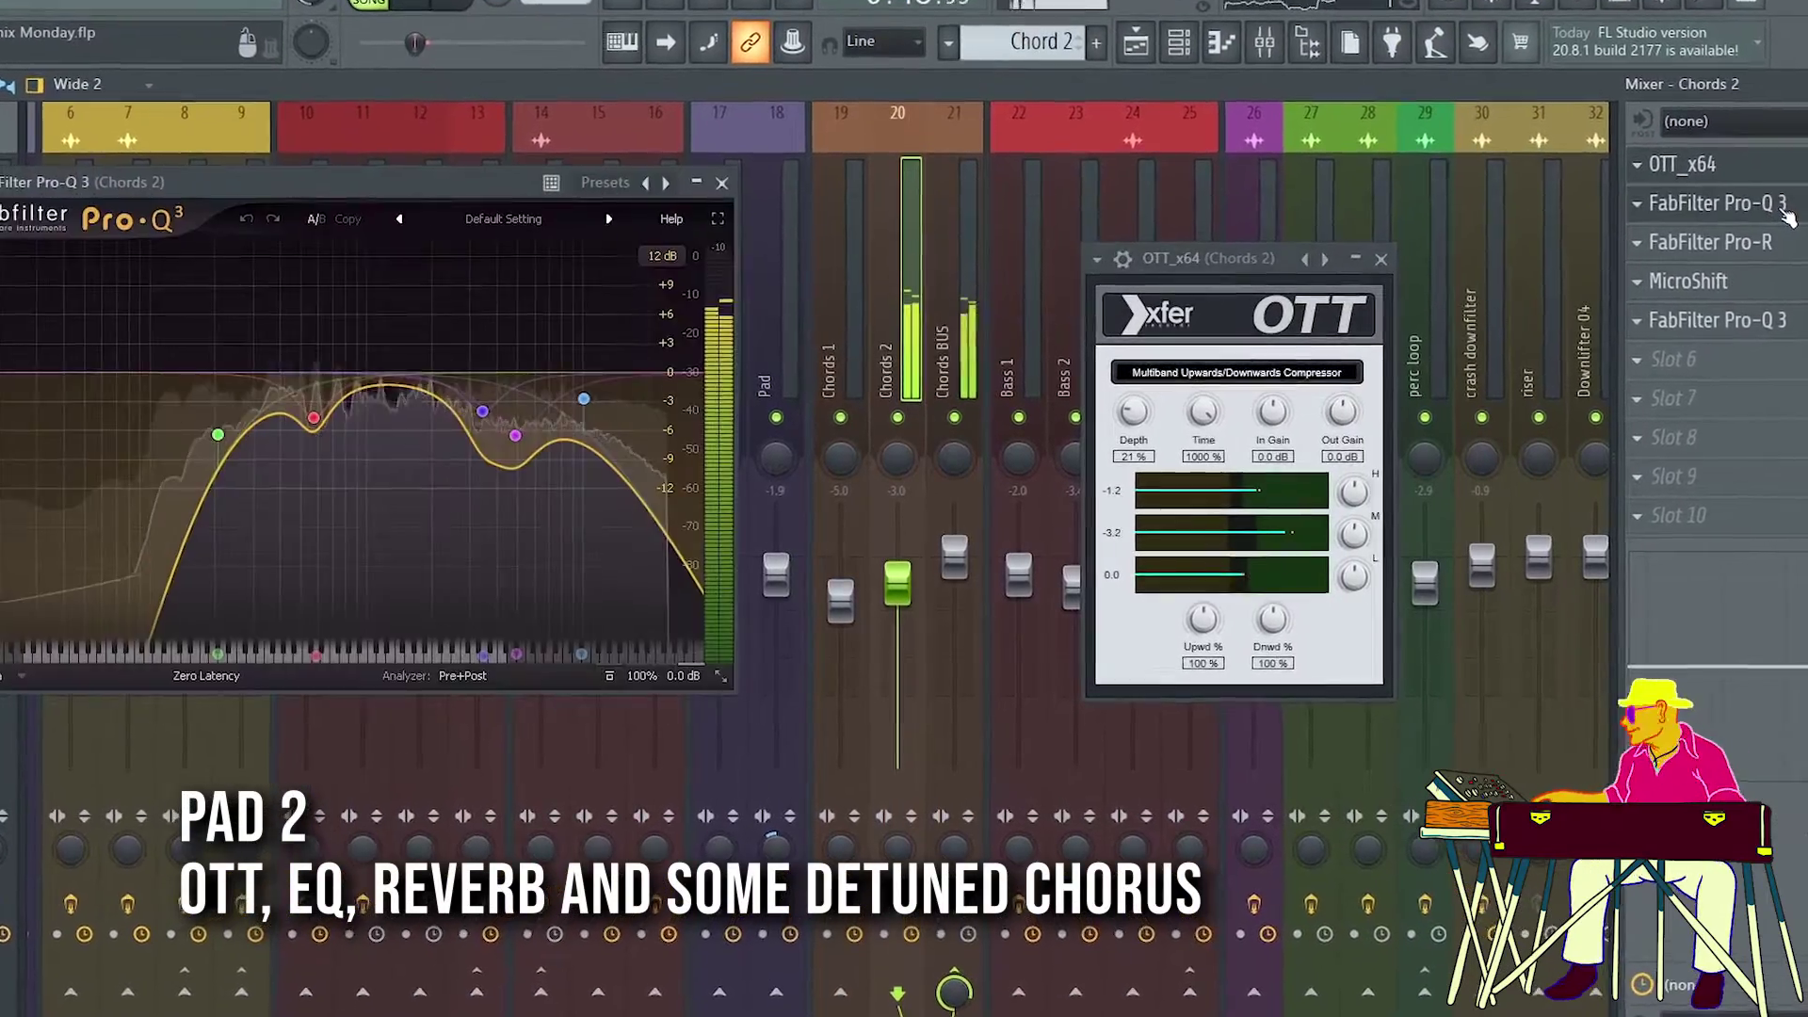
left_click_drag(476, 172, 802, 271)
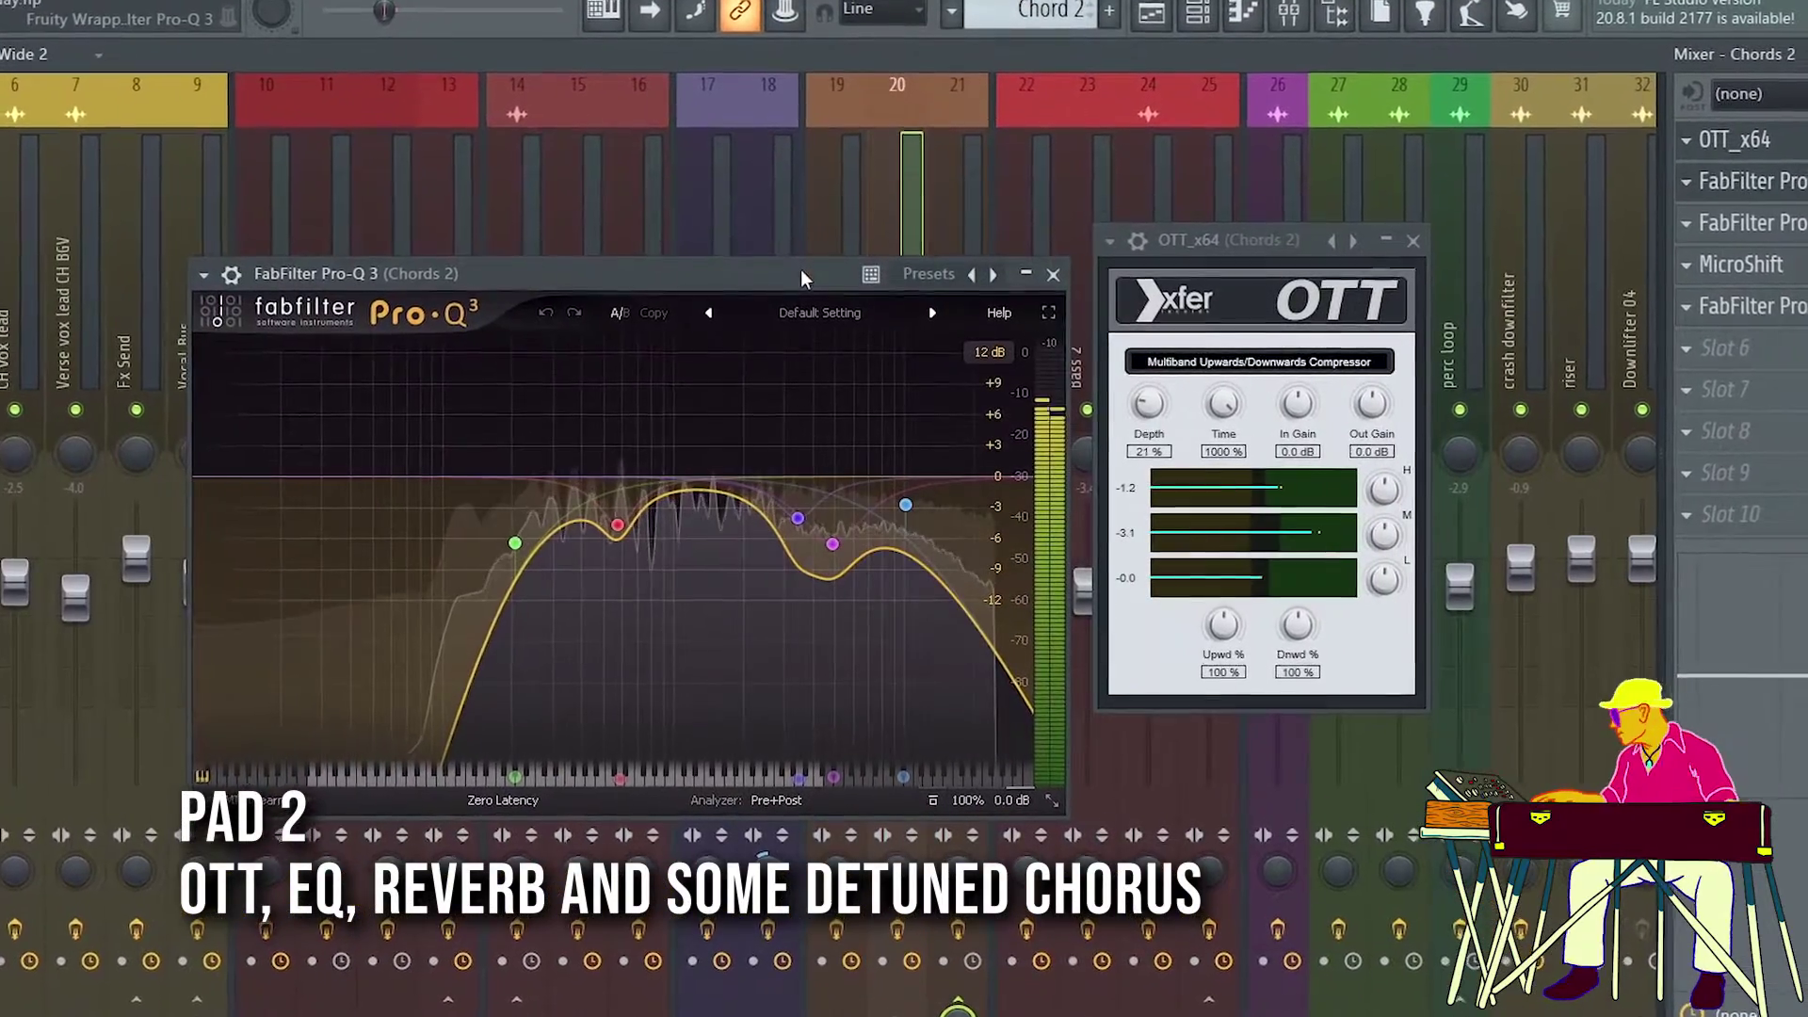
left_click(1800, 231)
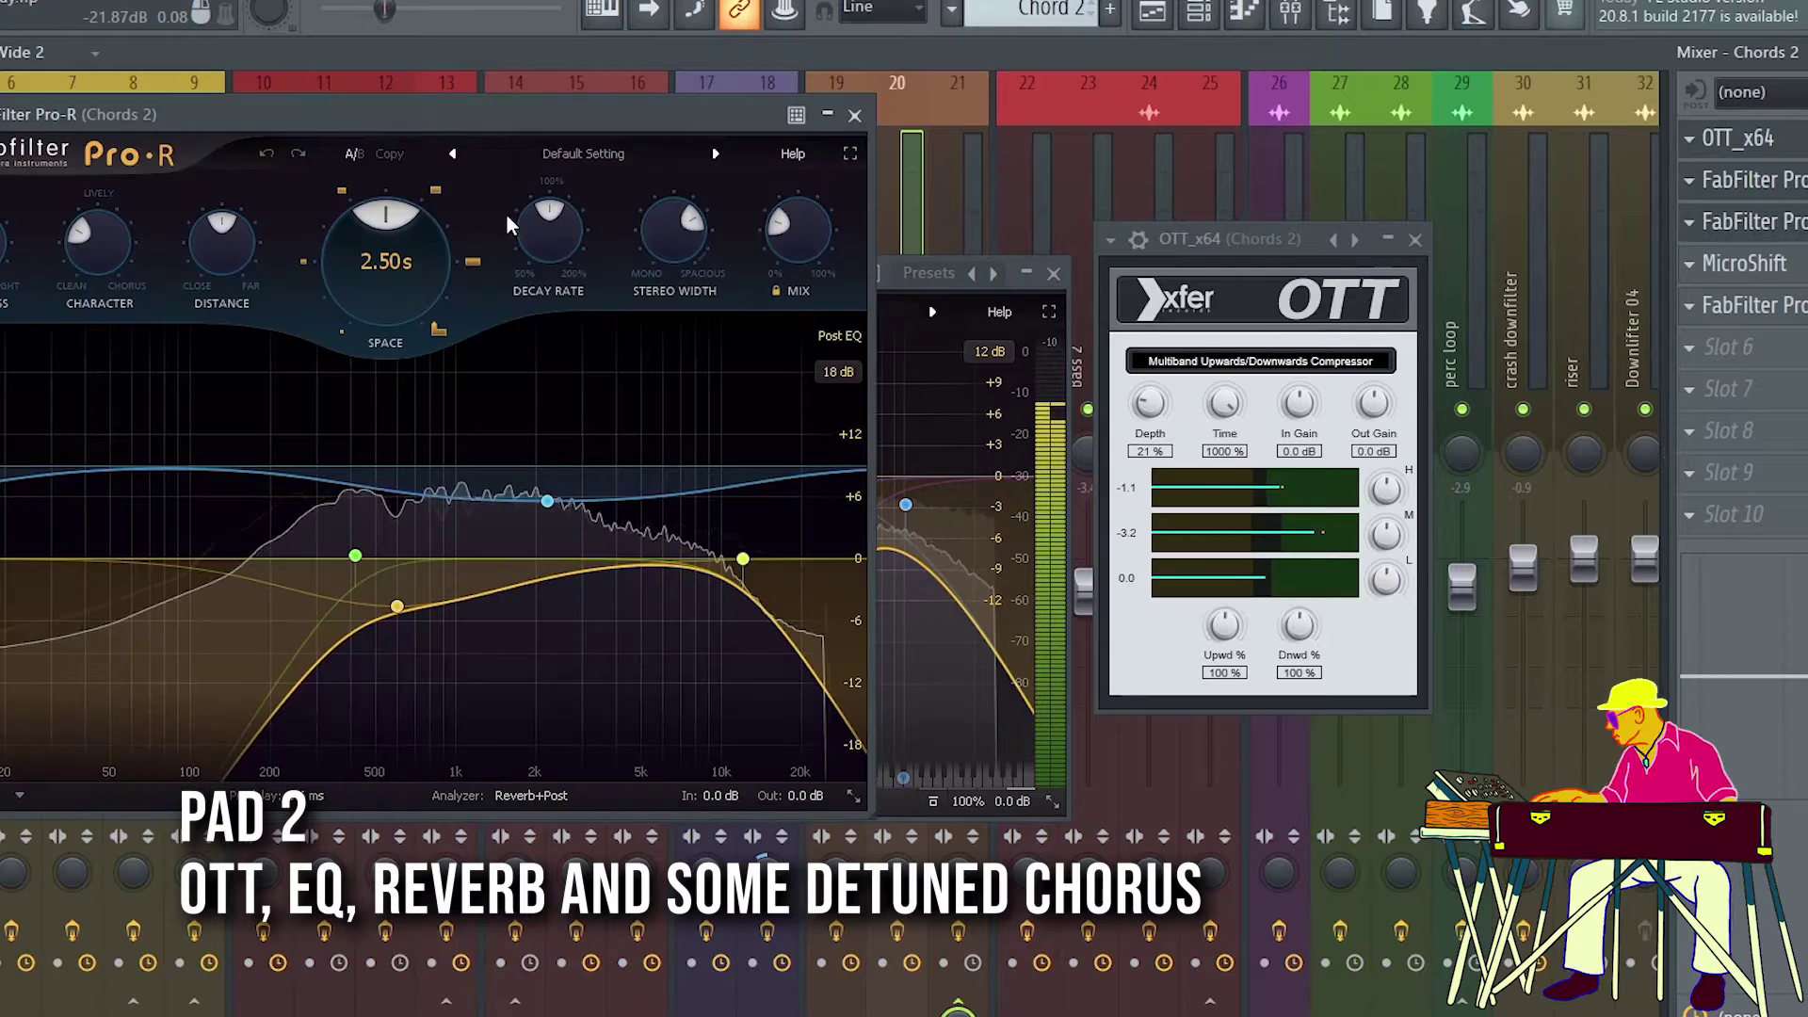
left_click_drag(530, 121, 744, 316)
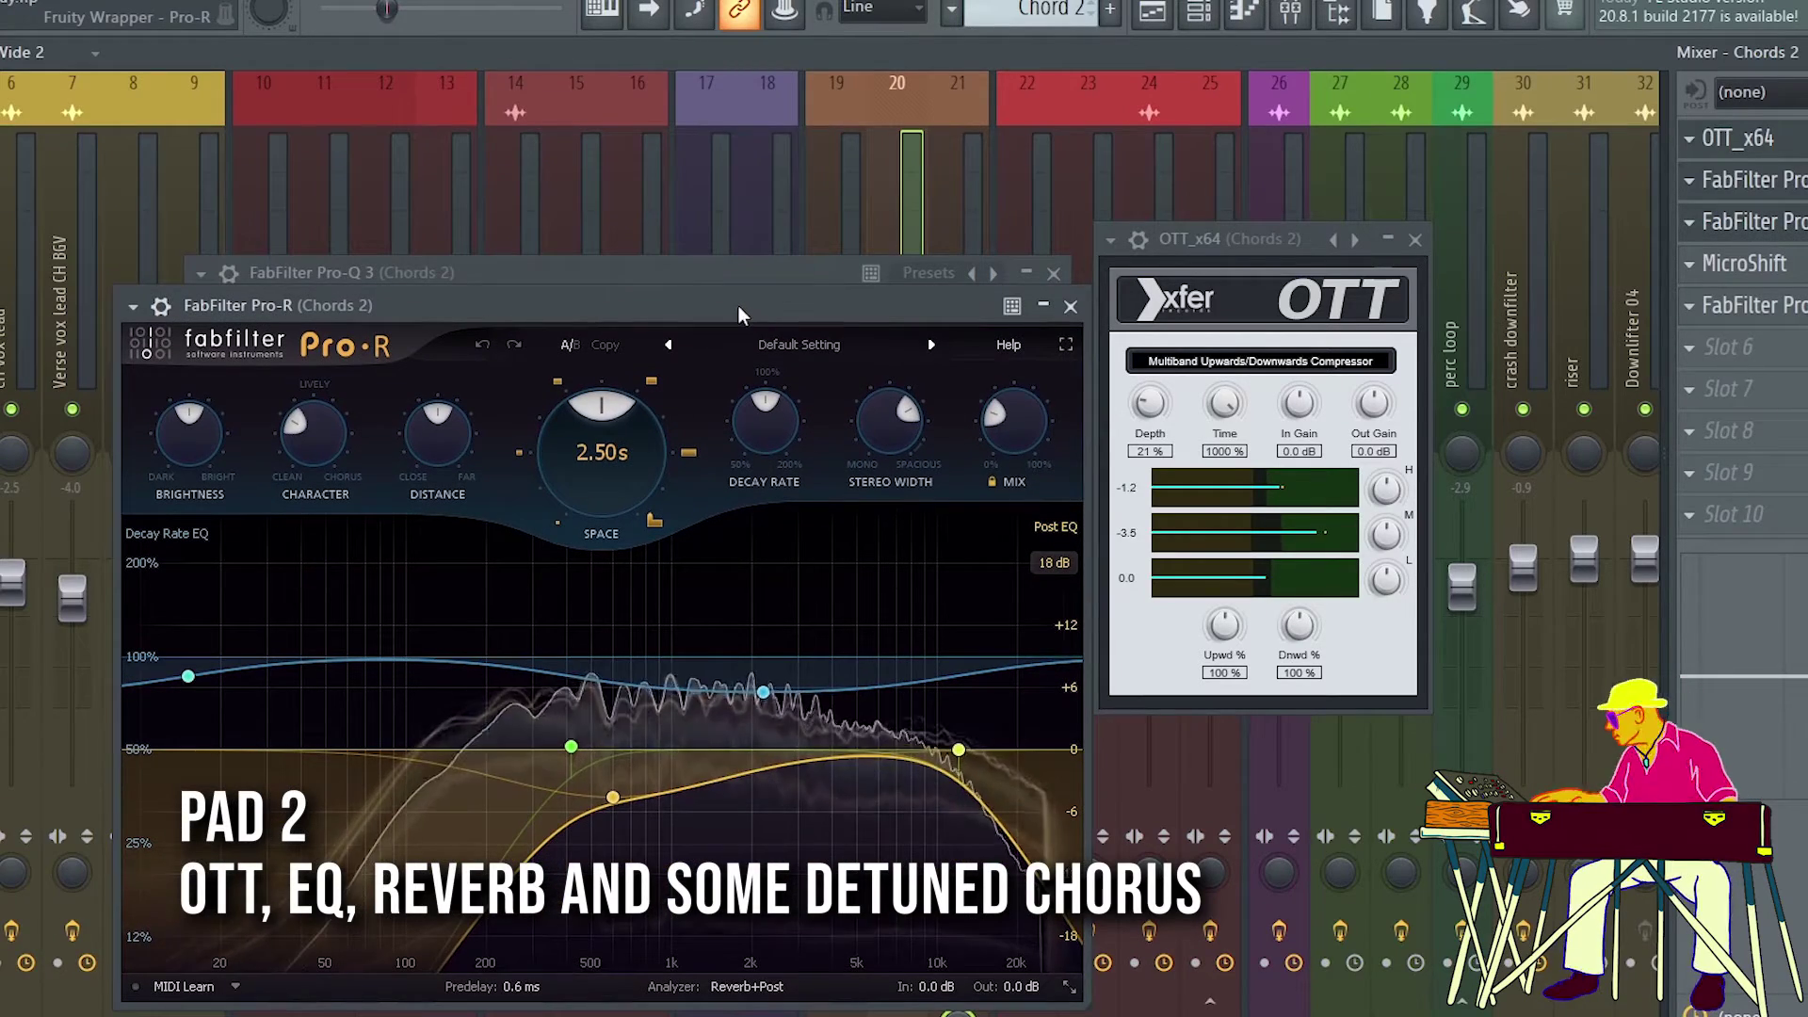
left_click(1799, 266)
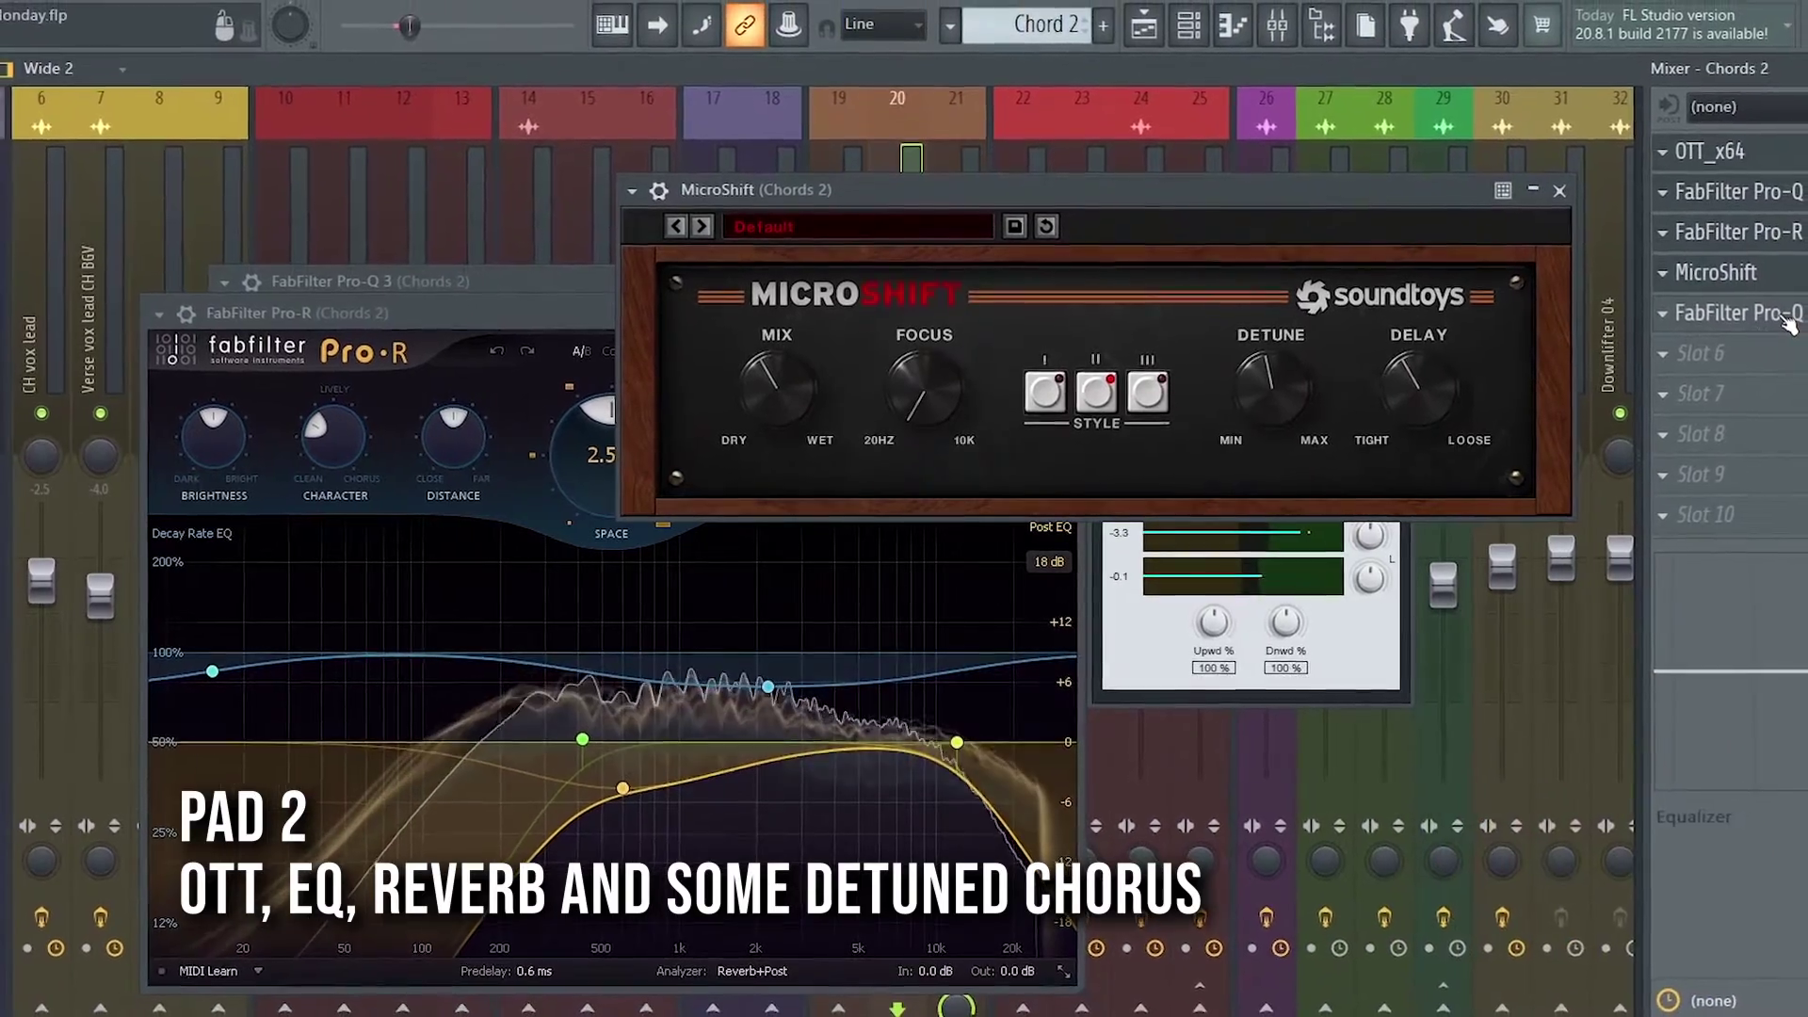
left_click(1775, 323)
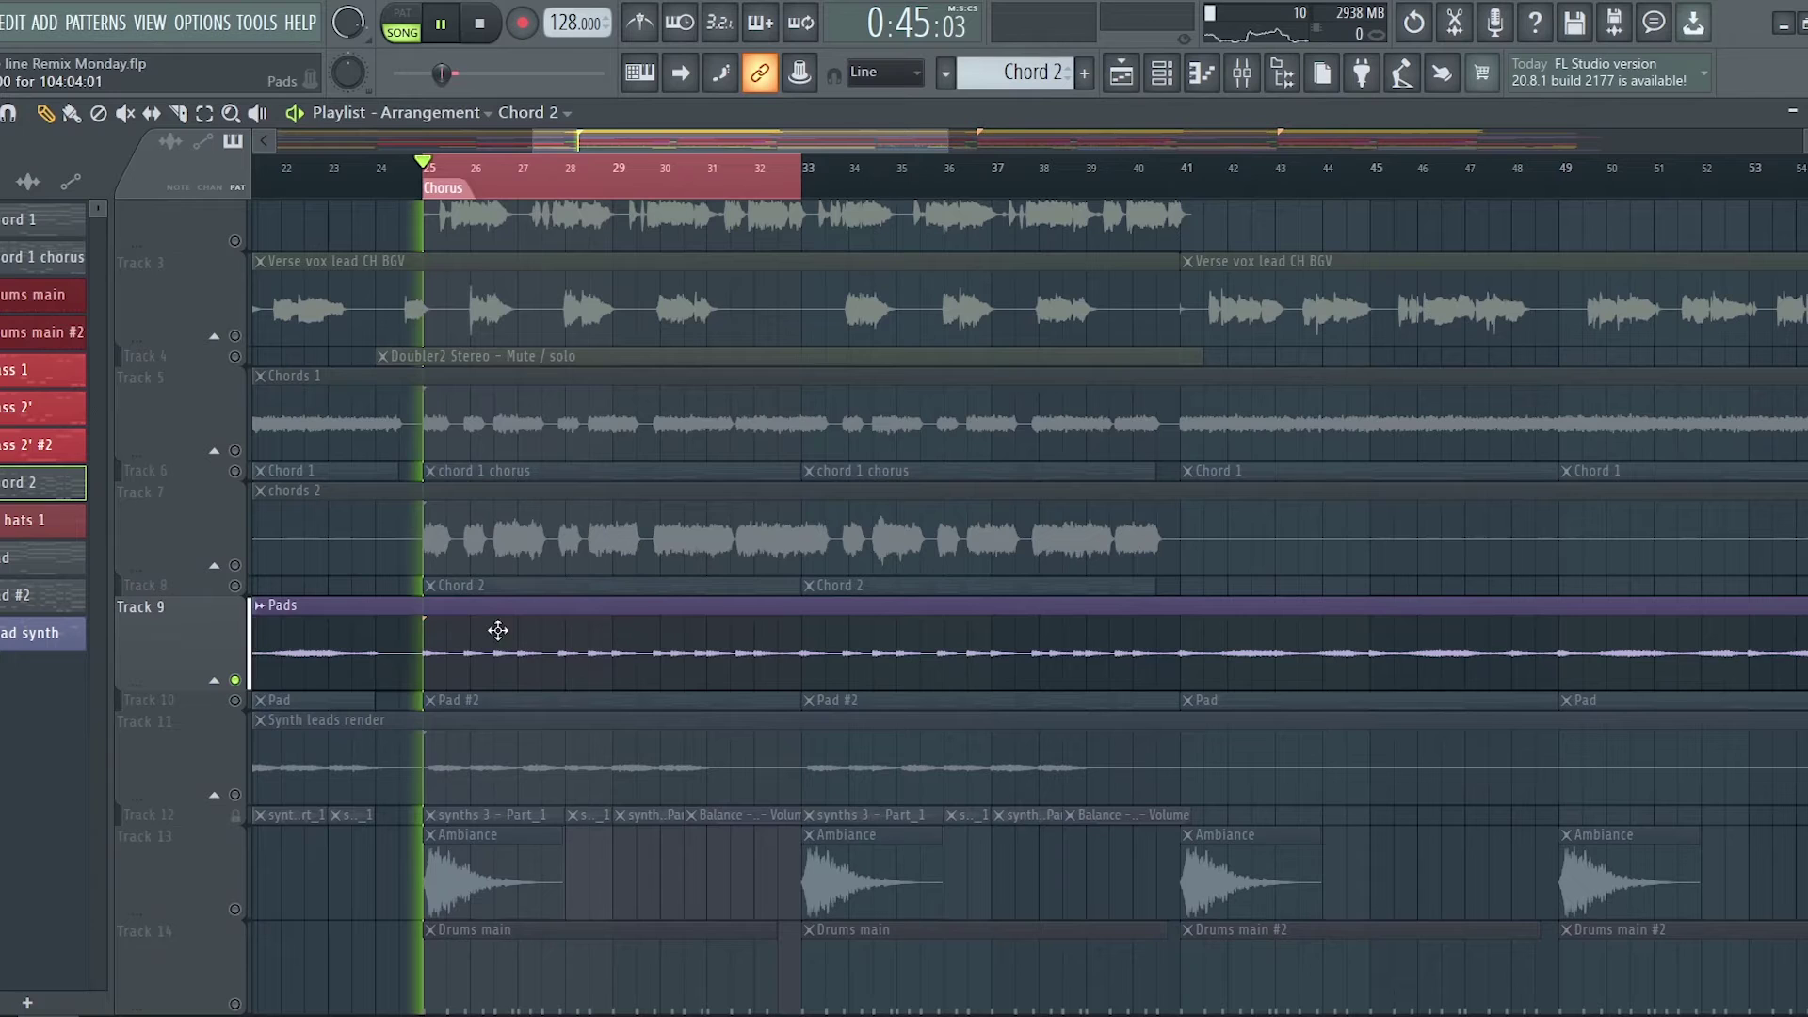
- Select the chorus's Pad #2 pattern and inspect the Pad channel's Kontakt instrument, closing it when finished
left_click(1162, 74)
left_click(486, 695)
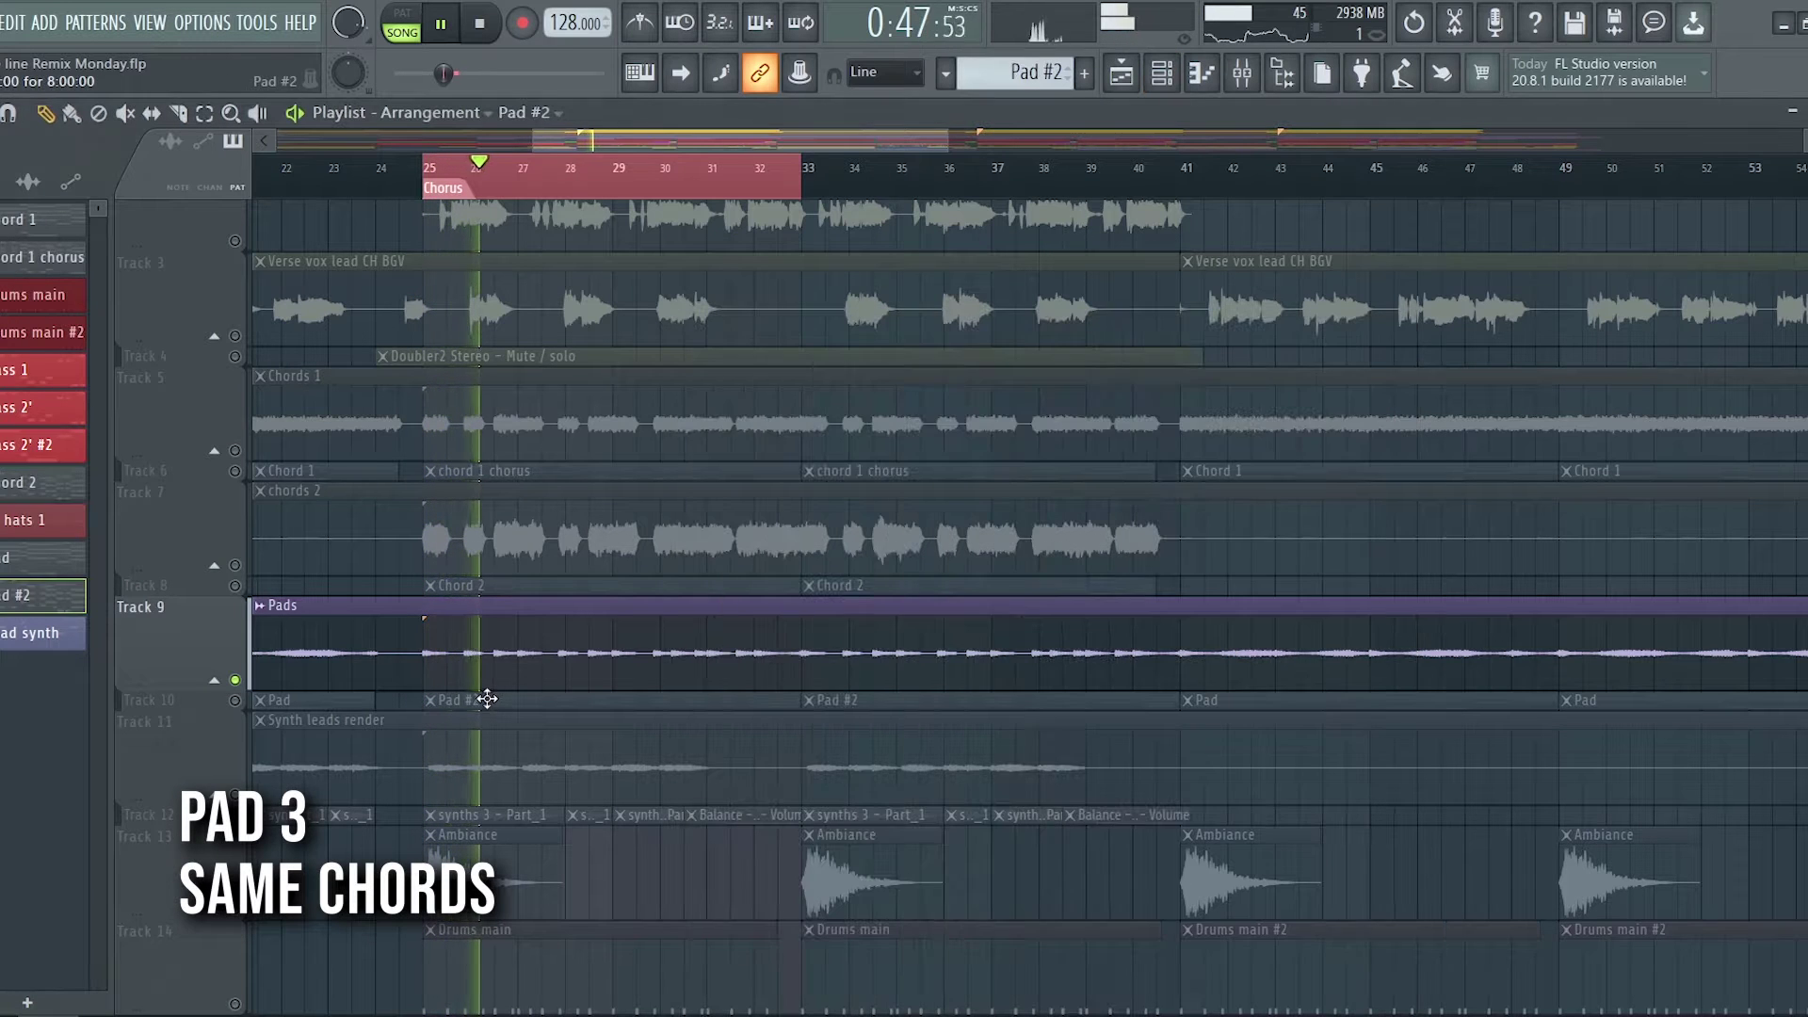
left_click(1166, 83)
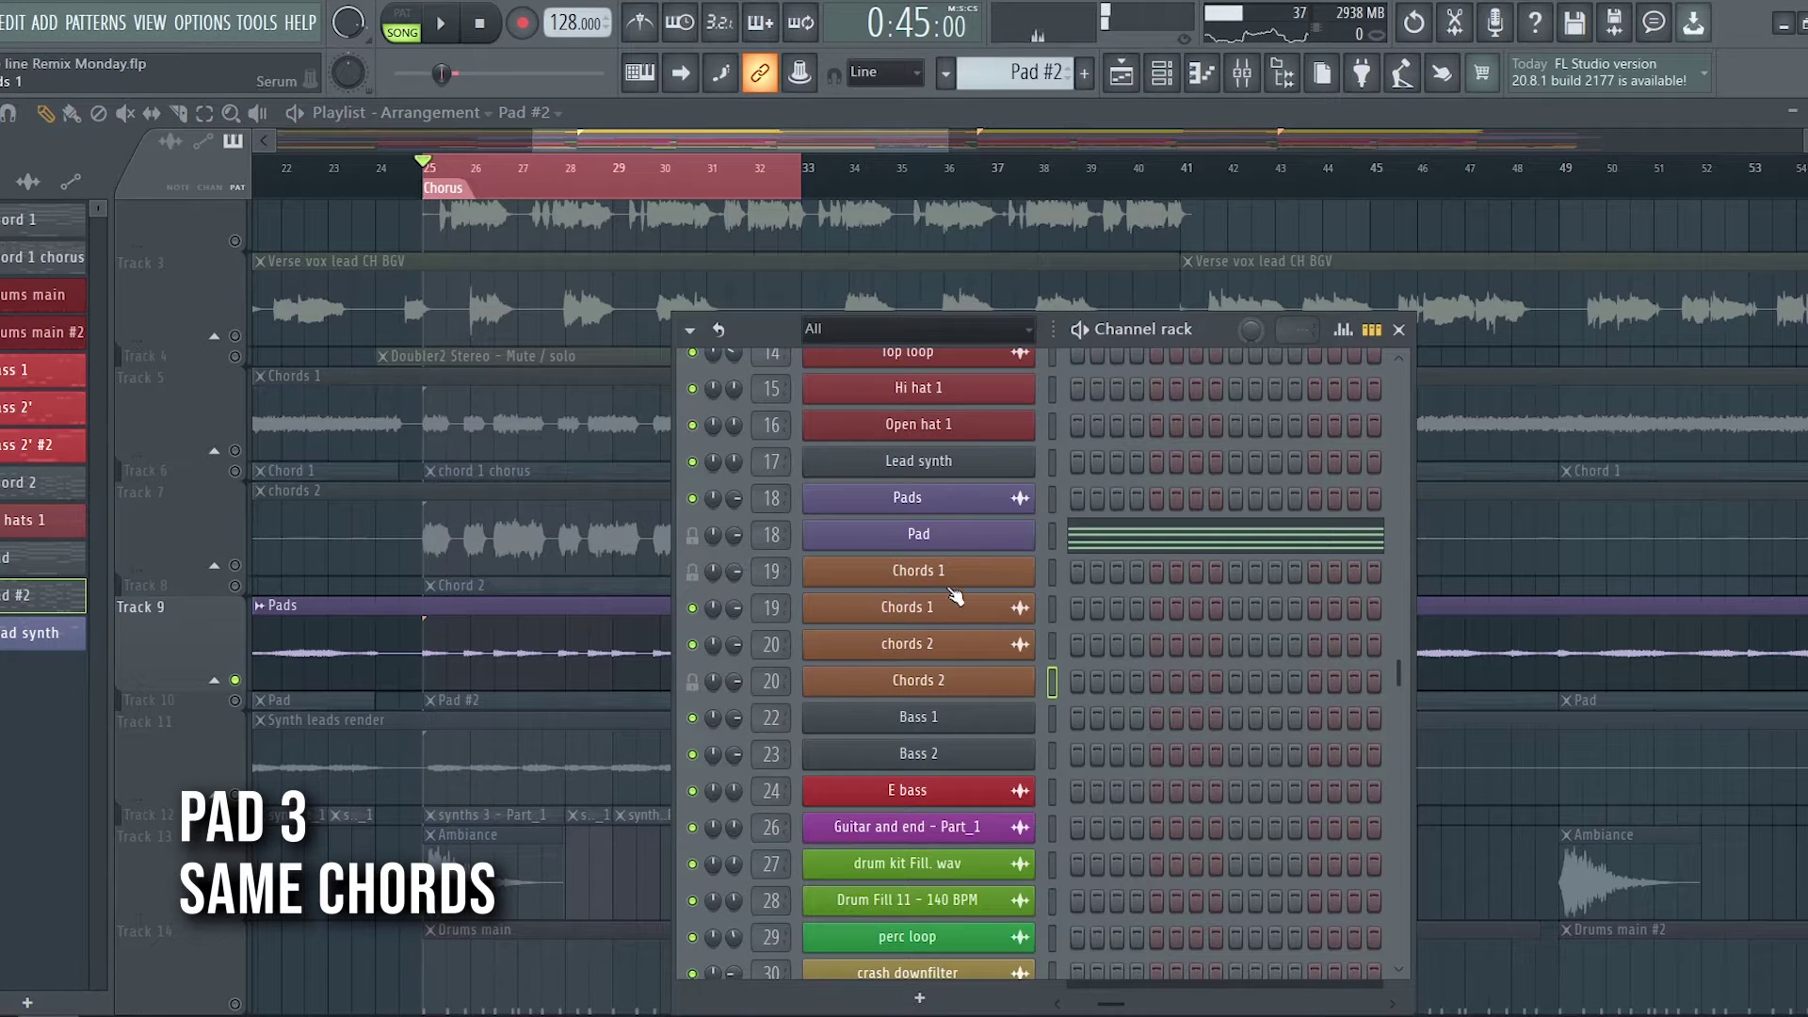
left_click(969, 537)
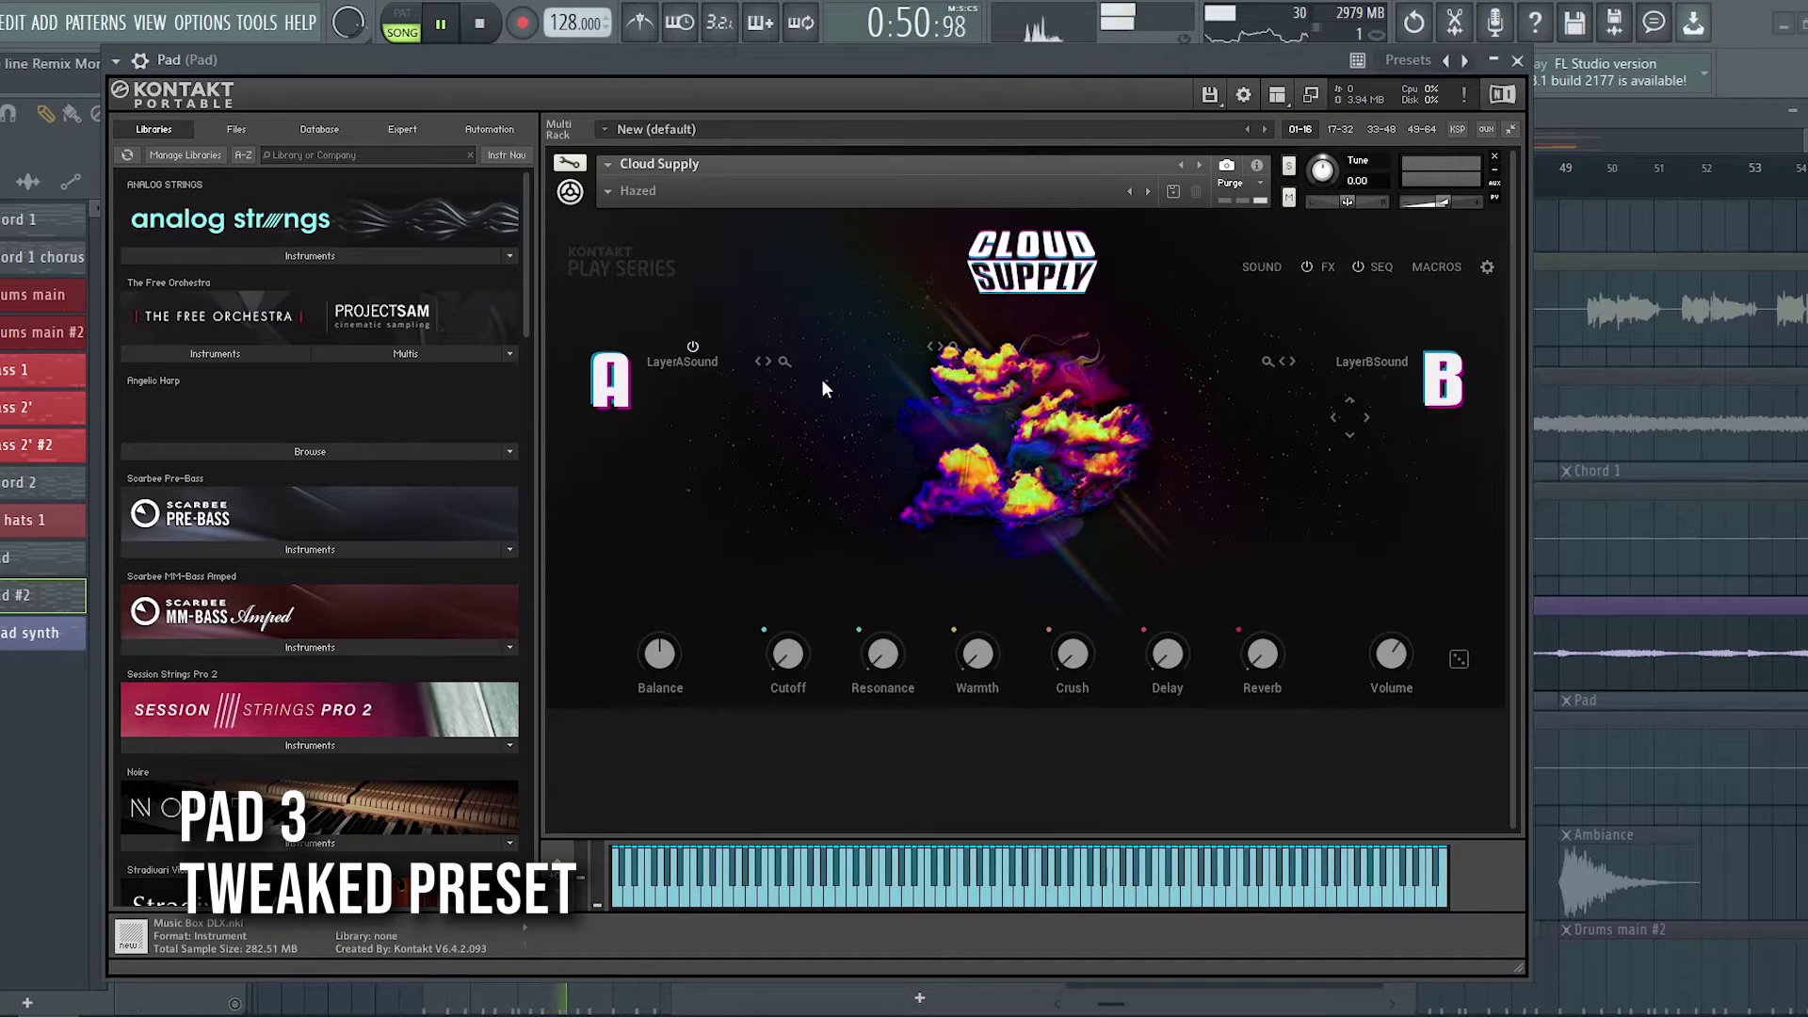
left_click(1517, 60)
- Review the Pad track's mixer effects in order: OTT, FabFilter Pro-Q 3, Portal, ValhallaVintageVerb and FabFilter Saturn 2
left_click(1243, 73)
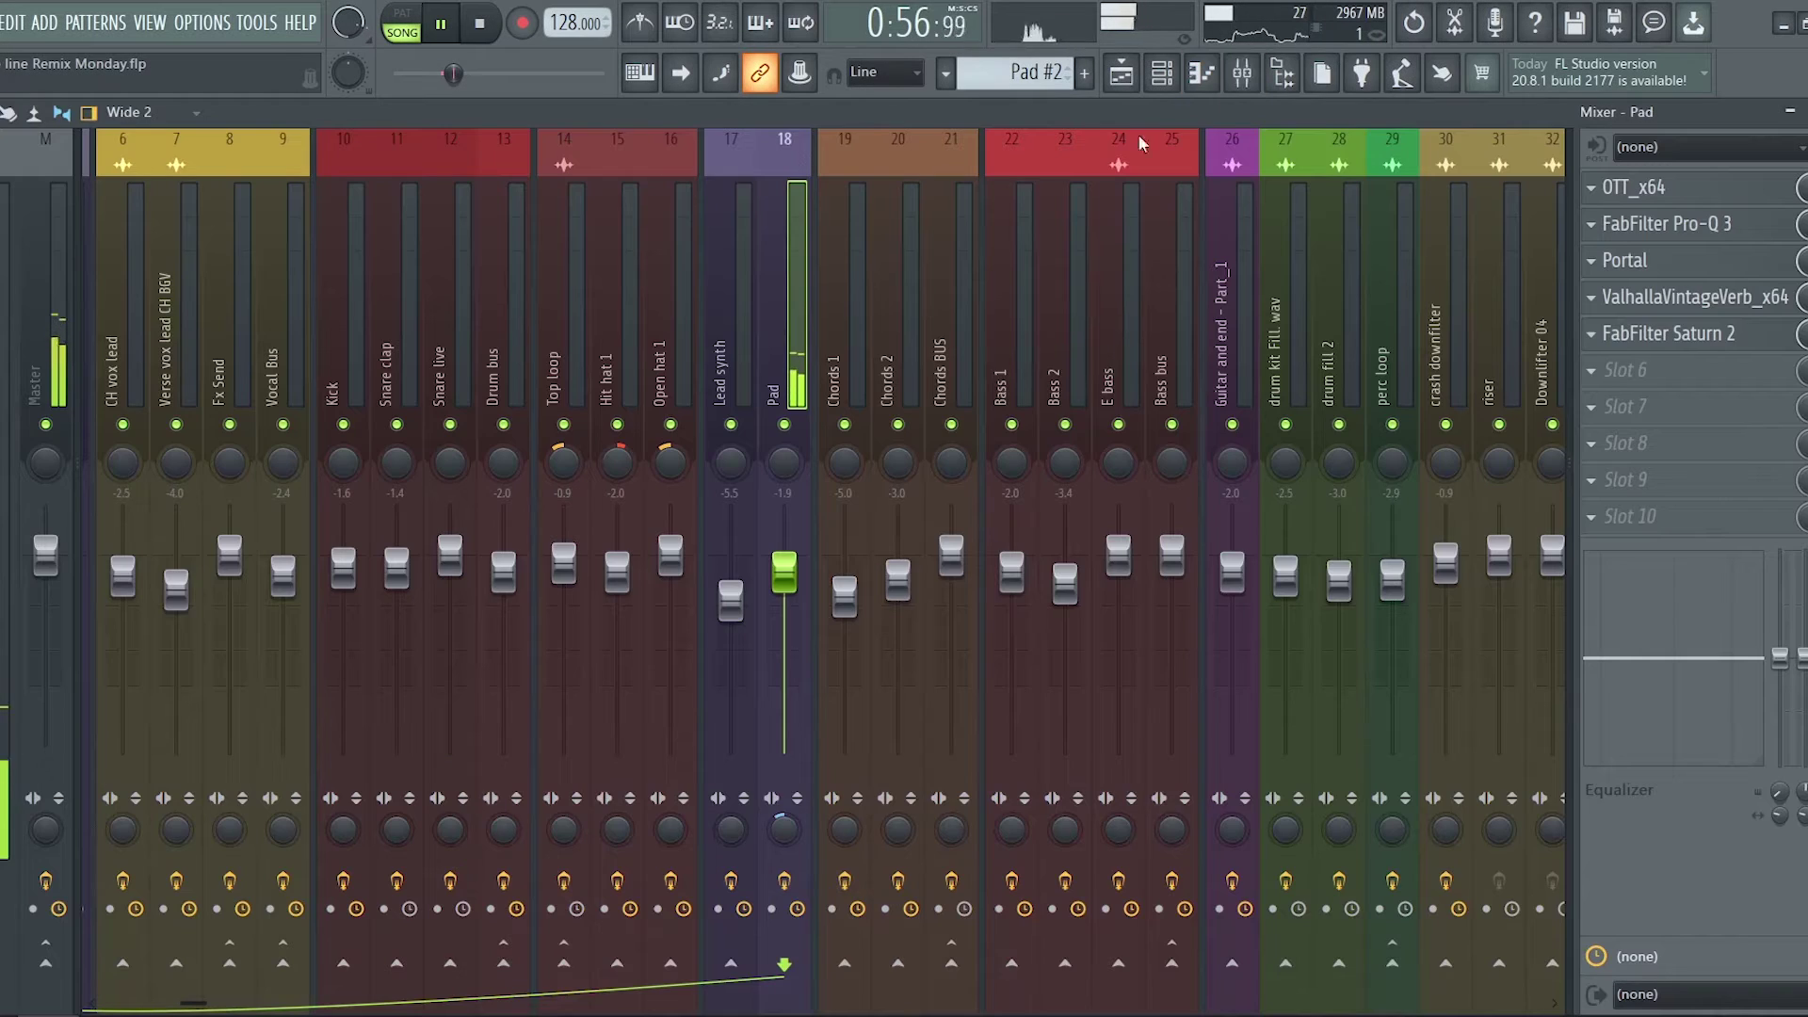
left_click(1691, 191)
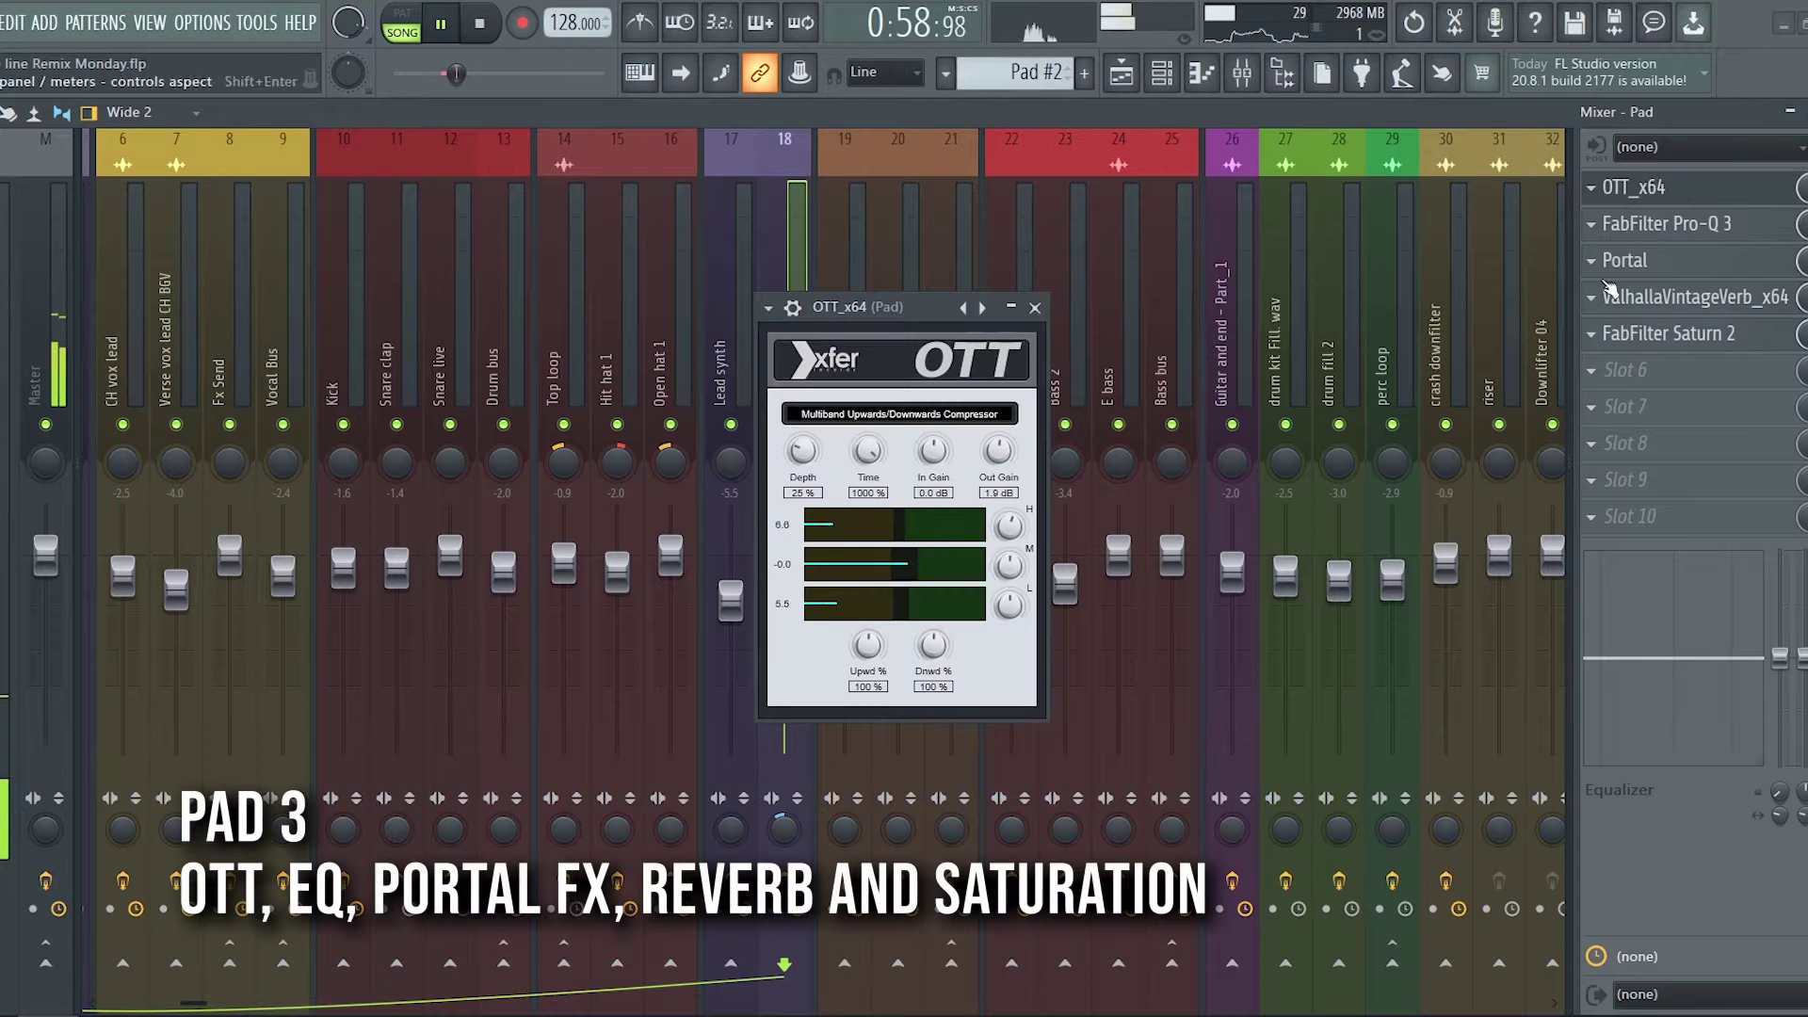
left_click(1729, 235)
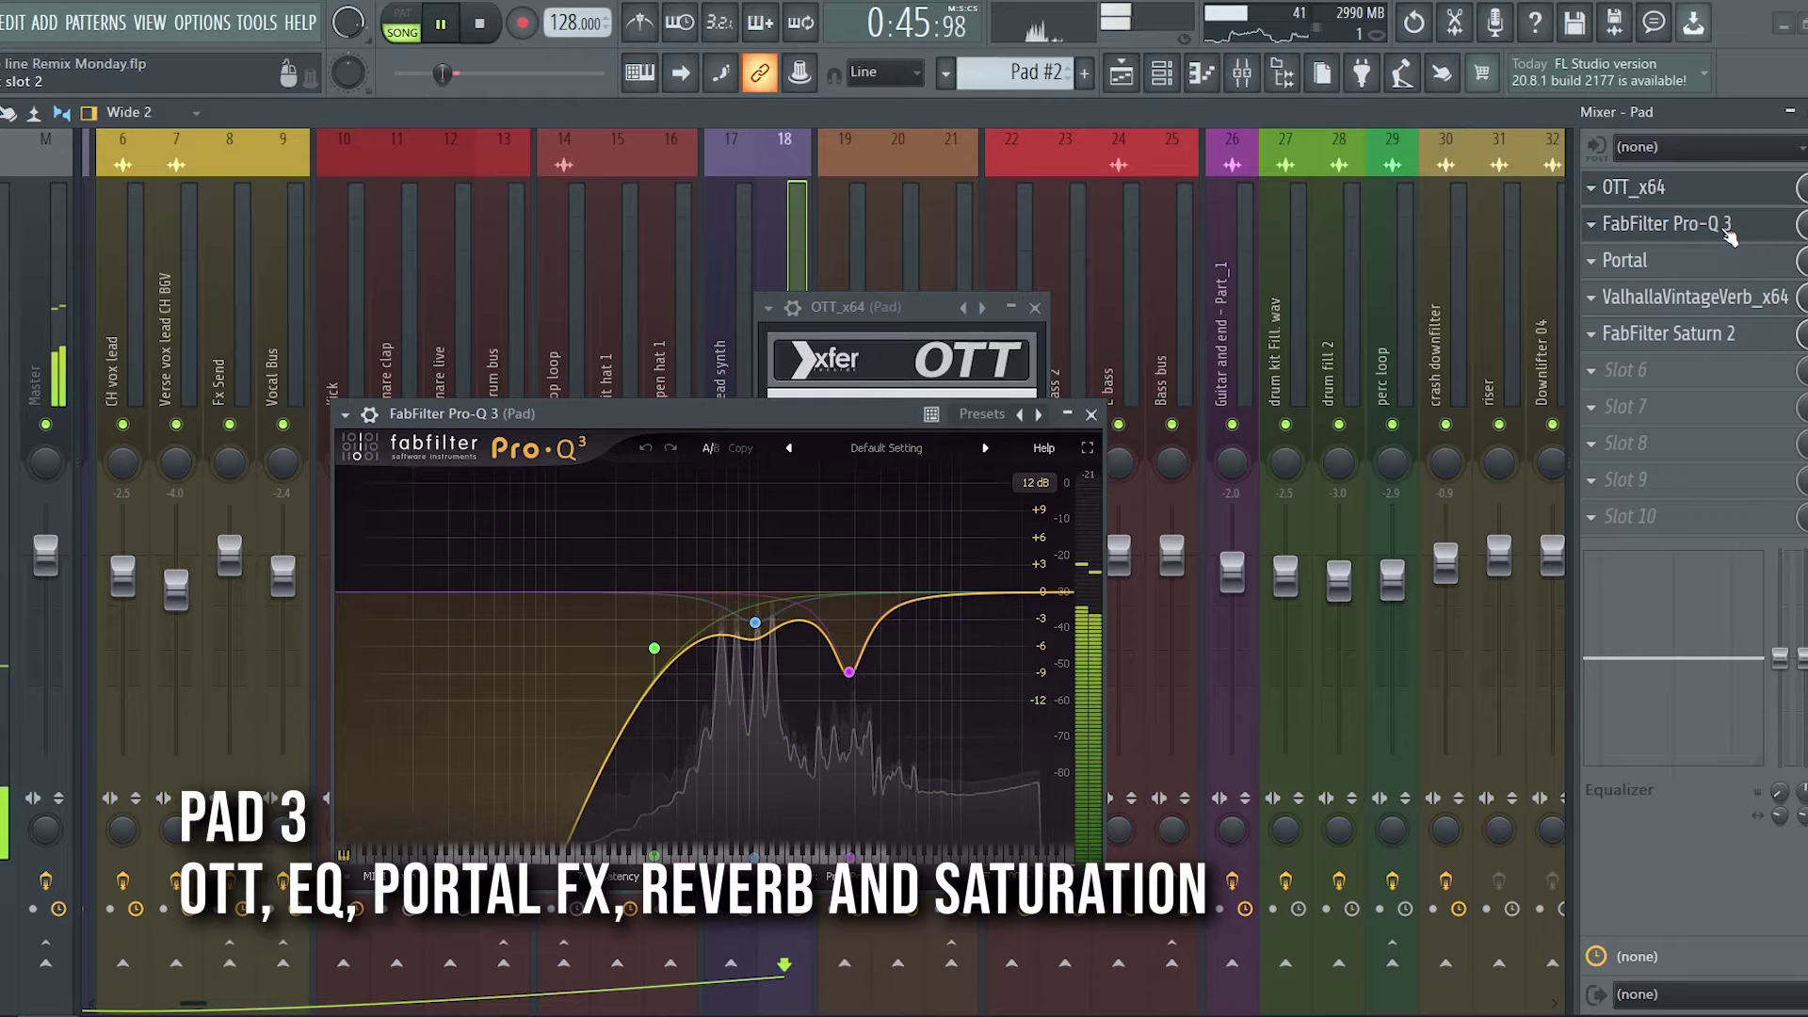
left_click(1709, 267)
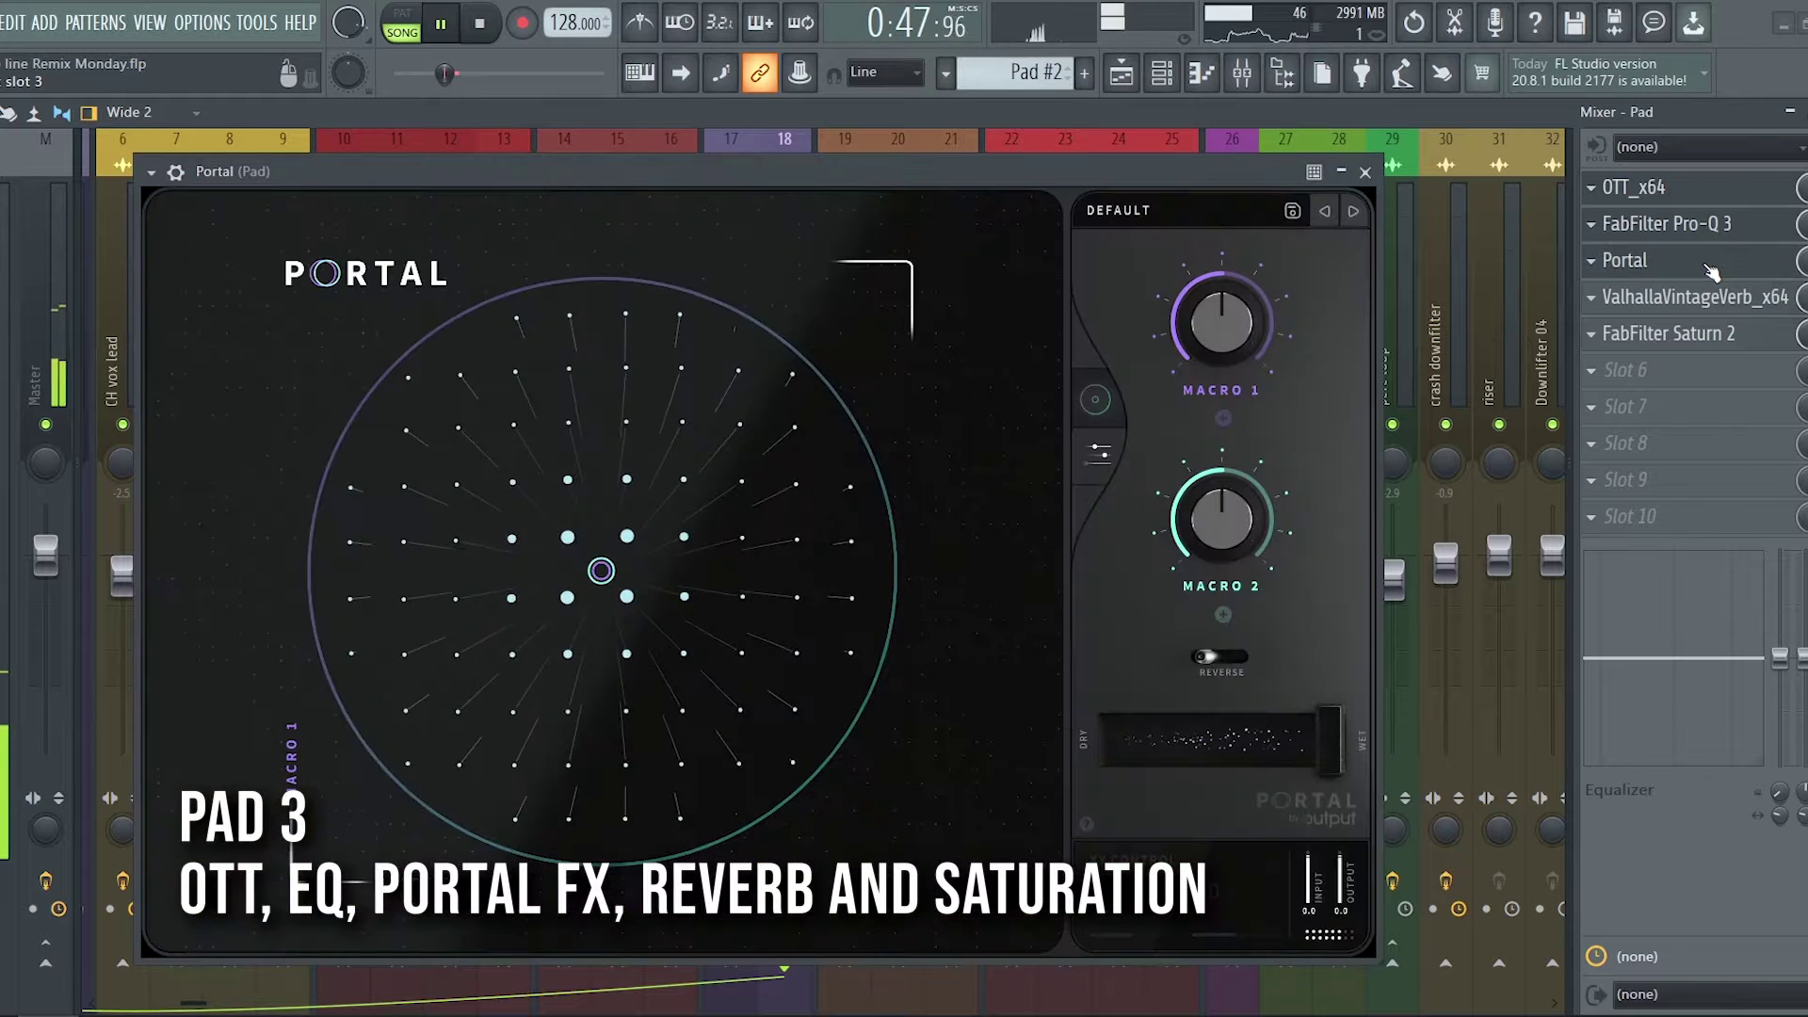
left_click(1342, 173)
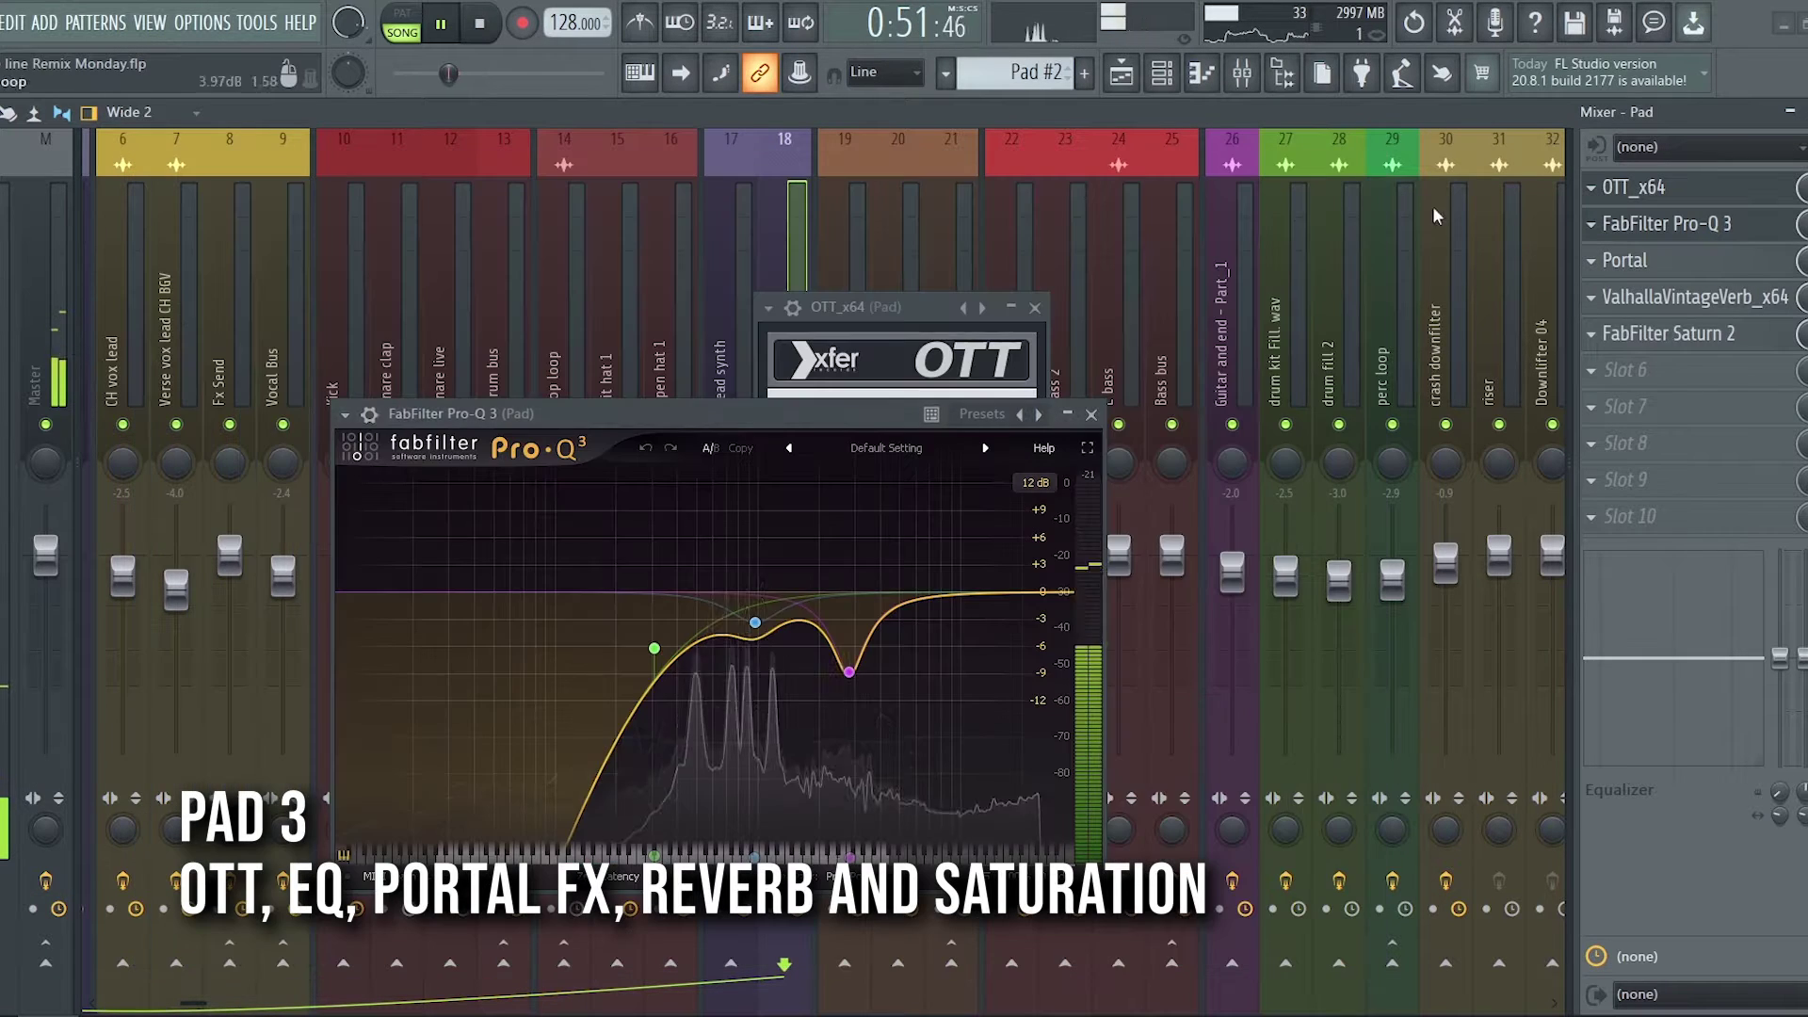
left_click(1696, 297)
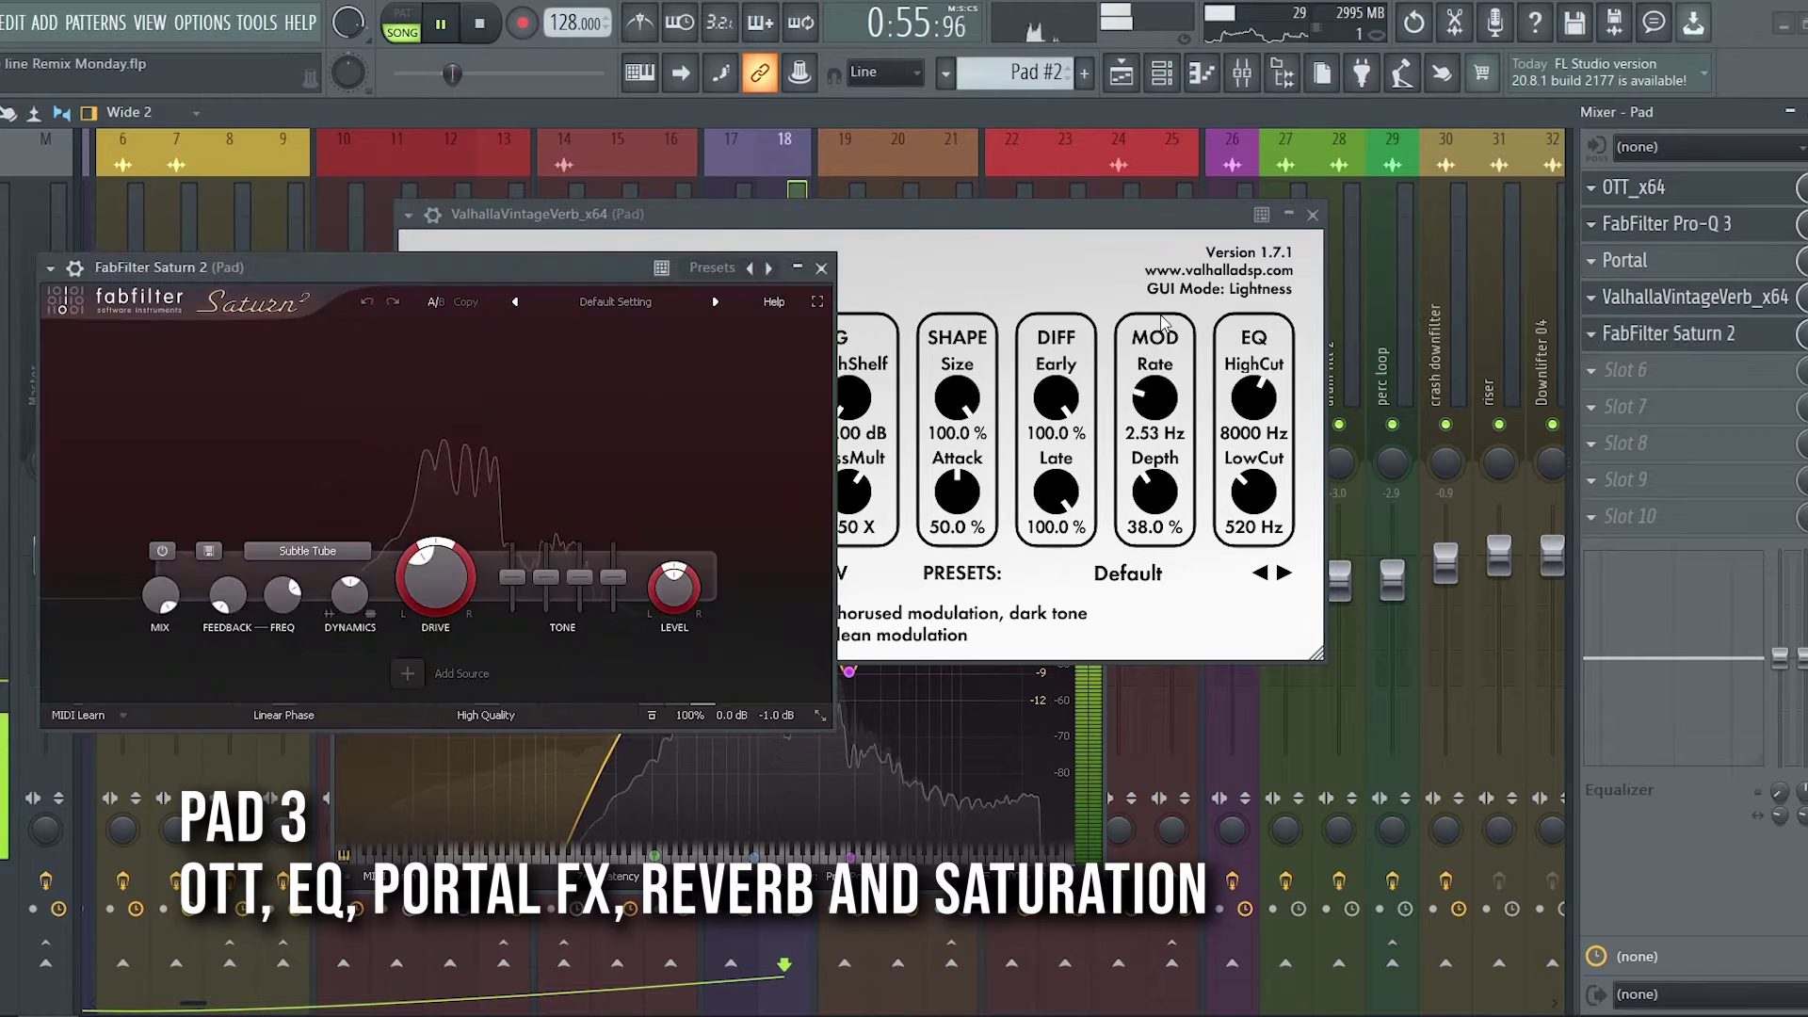
left_click_drag(531, 266, 907, 283)
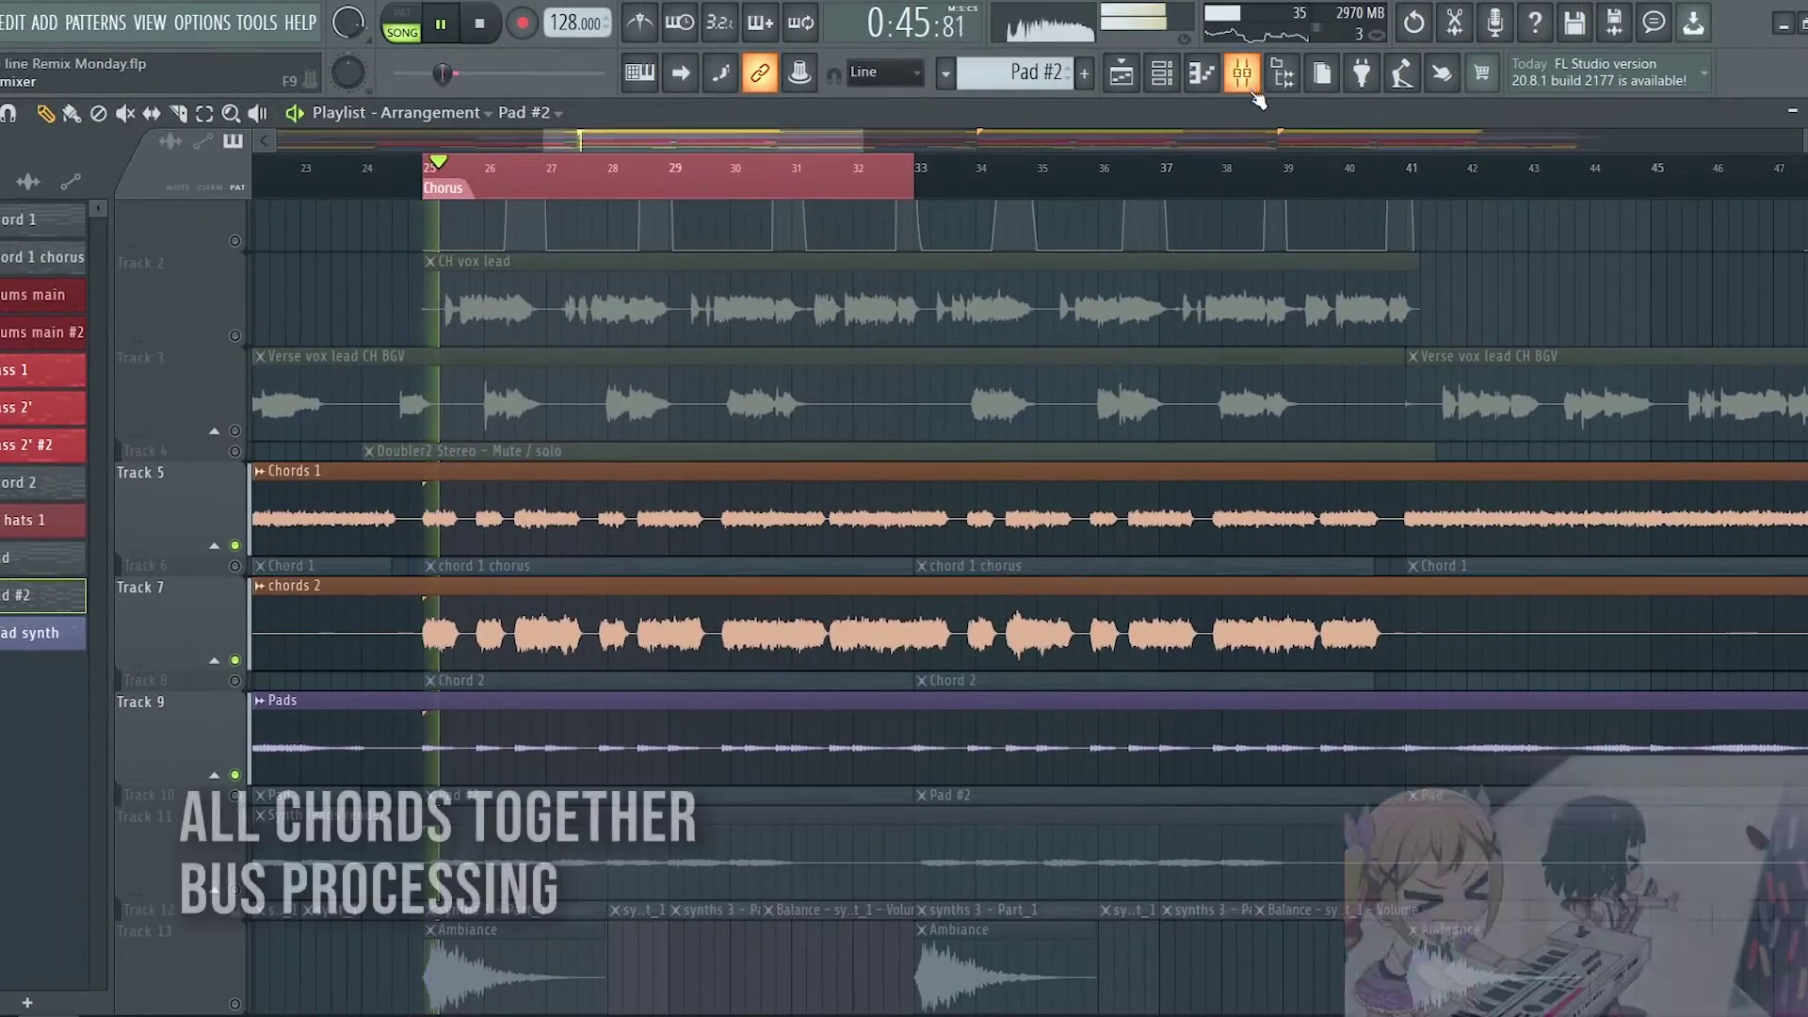
- Go through the Chords 1 and Chords 2 mixer tracks, ending on the Chords BUS track to show its effect slots
left_click(1241, 72)
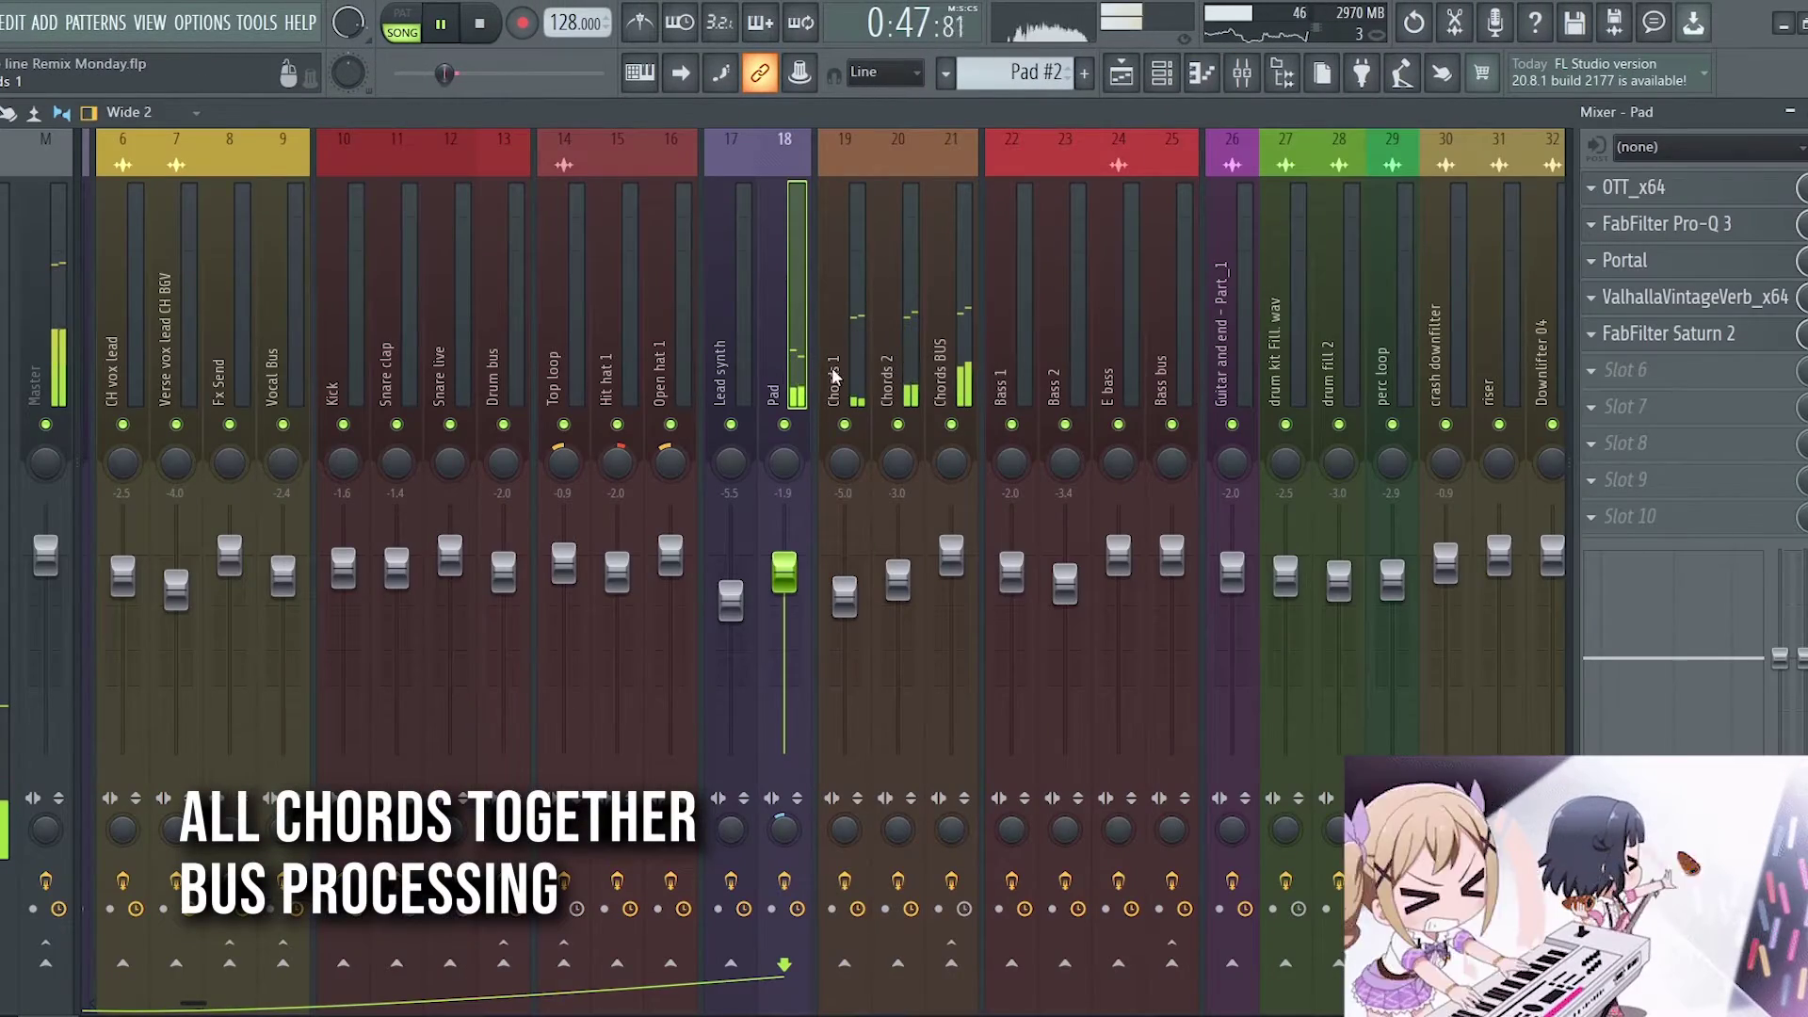
left_click(843, 372)
left_click(897, 365)
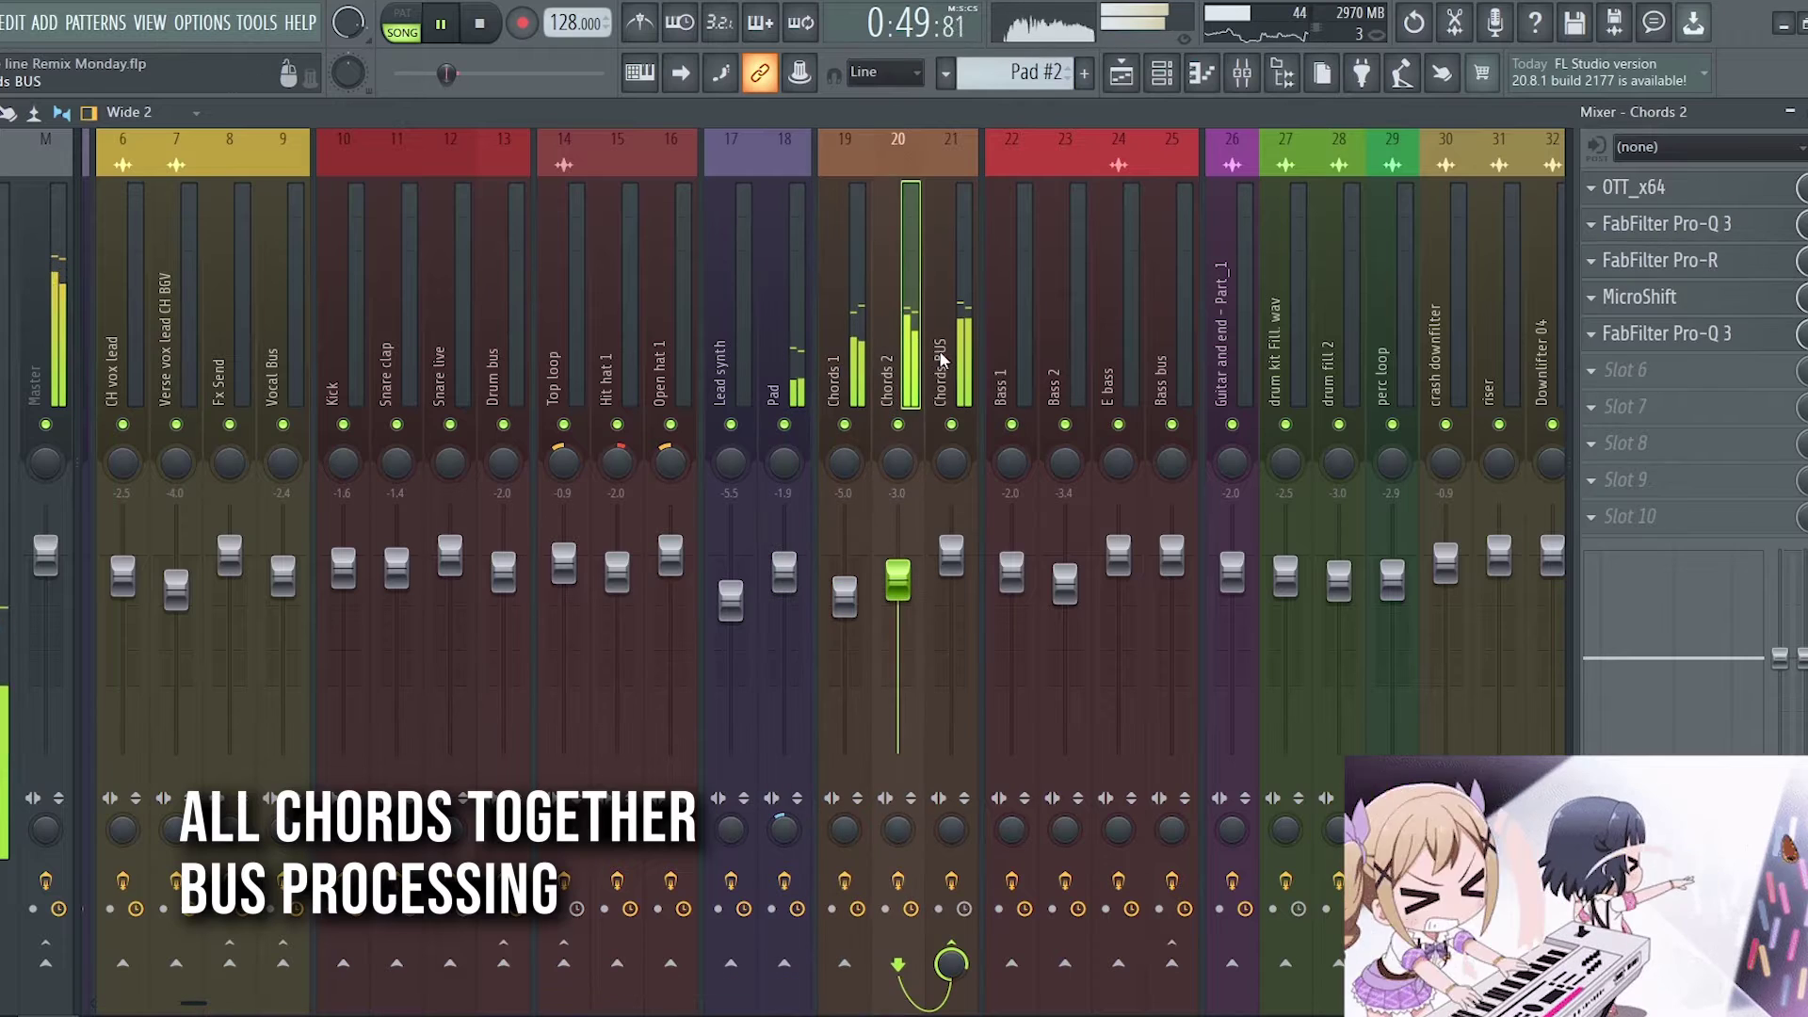
left_click(953, 356)
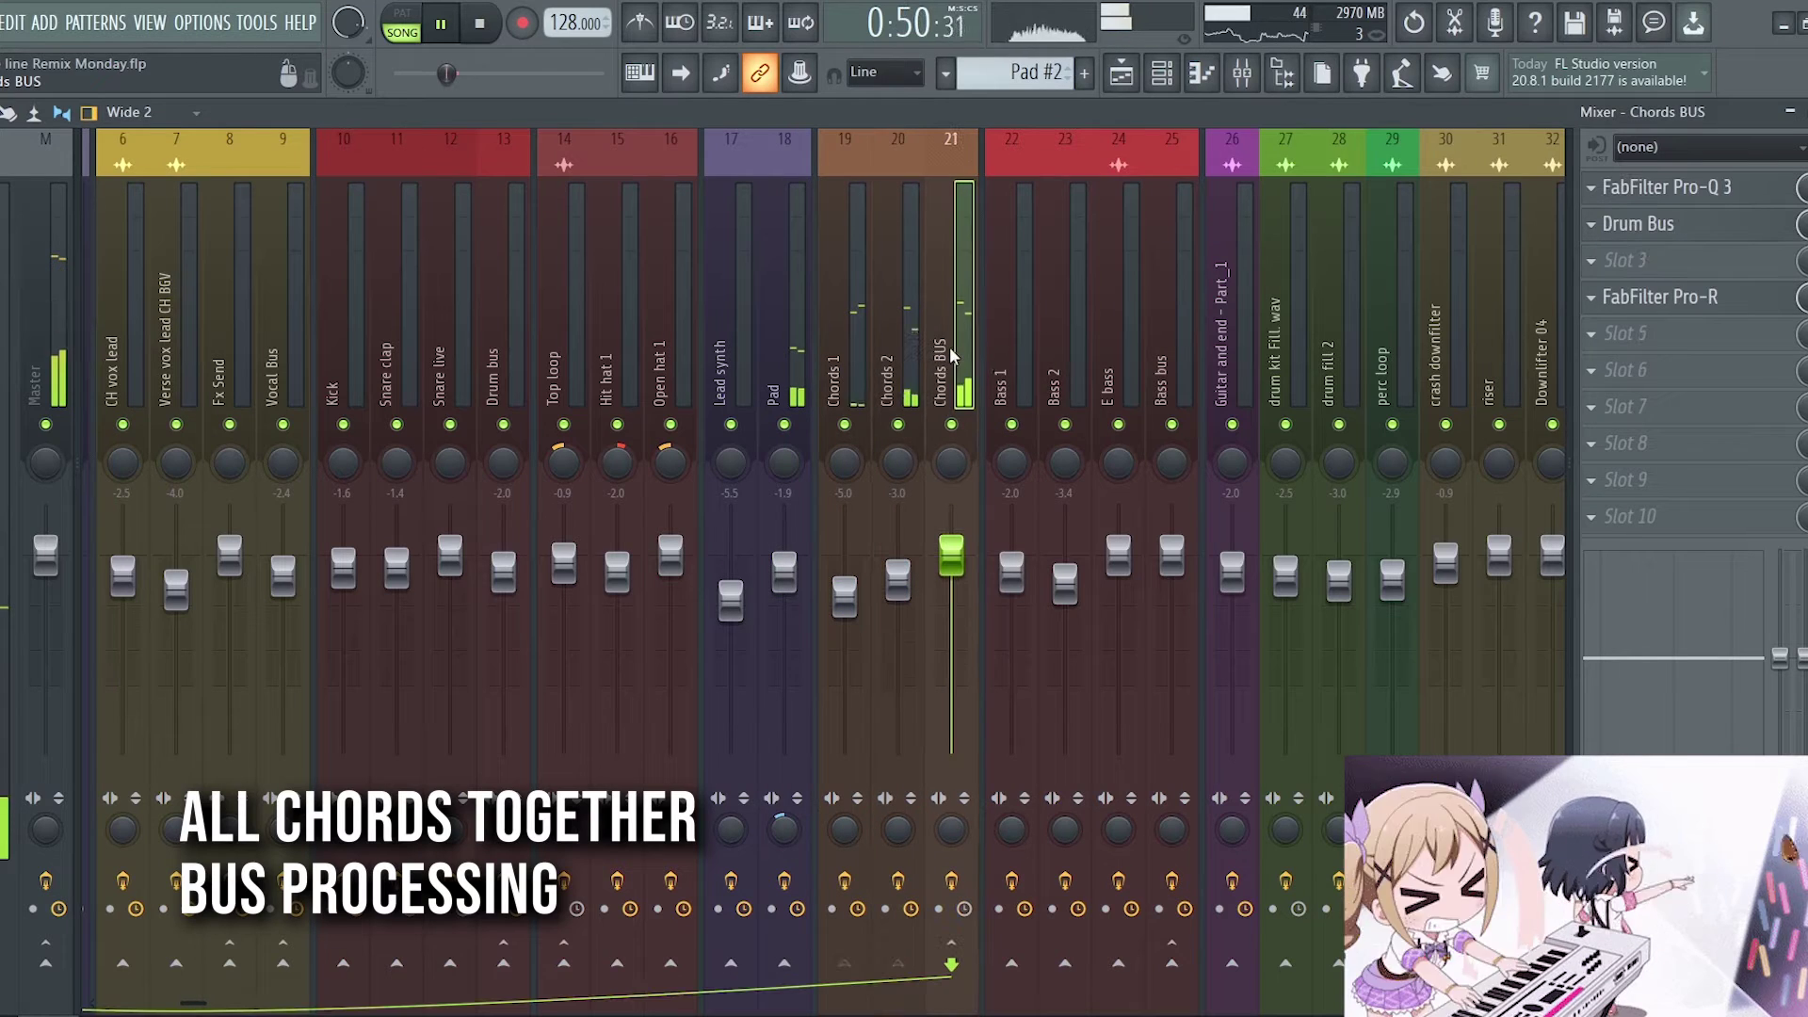
- Inspect the Chords BUS effects: FabFilter Pro-Q 3, the Drum Bus compressor and FabFilter Pro-R, closing the first two before opening Pro-R
left_click(1736, 190)
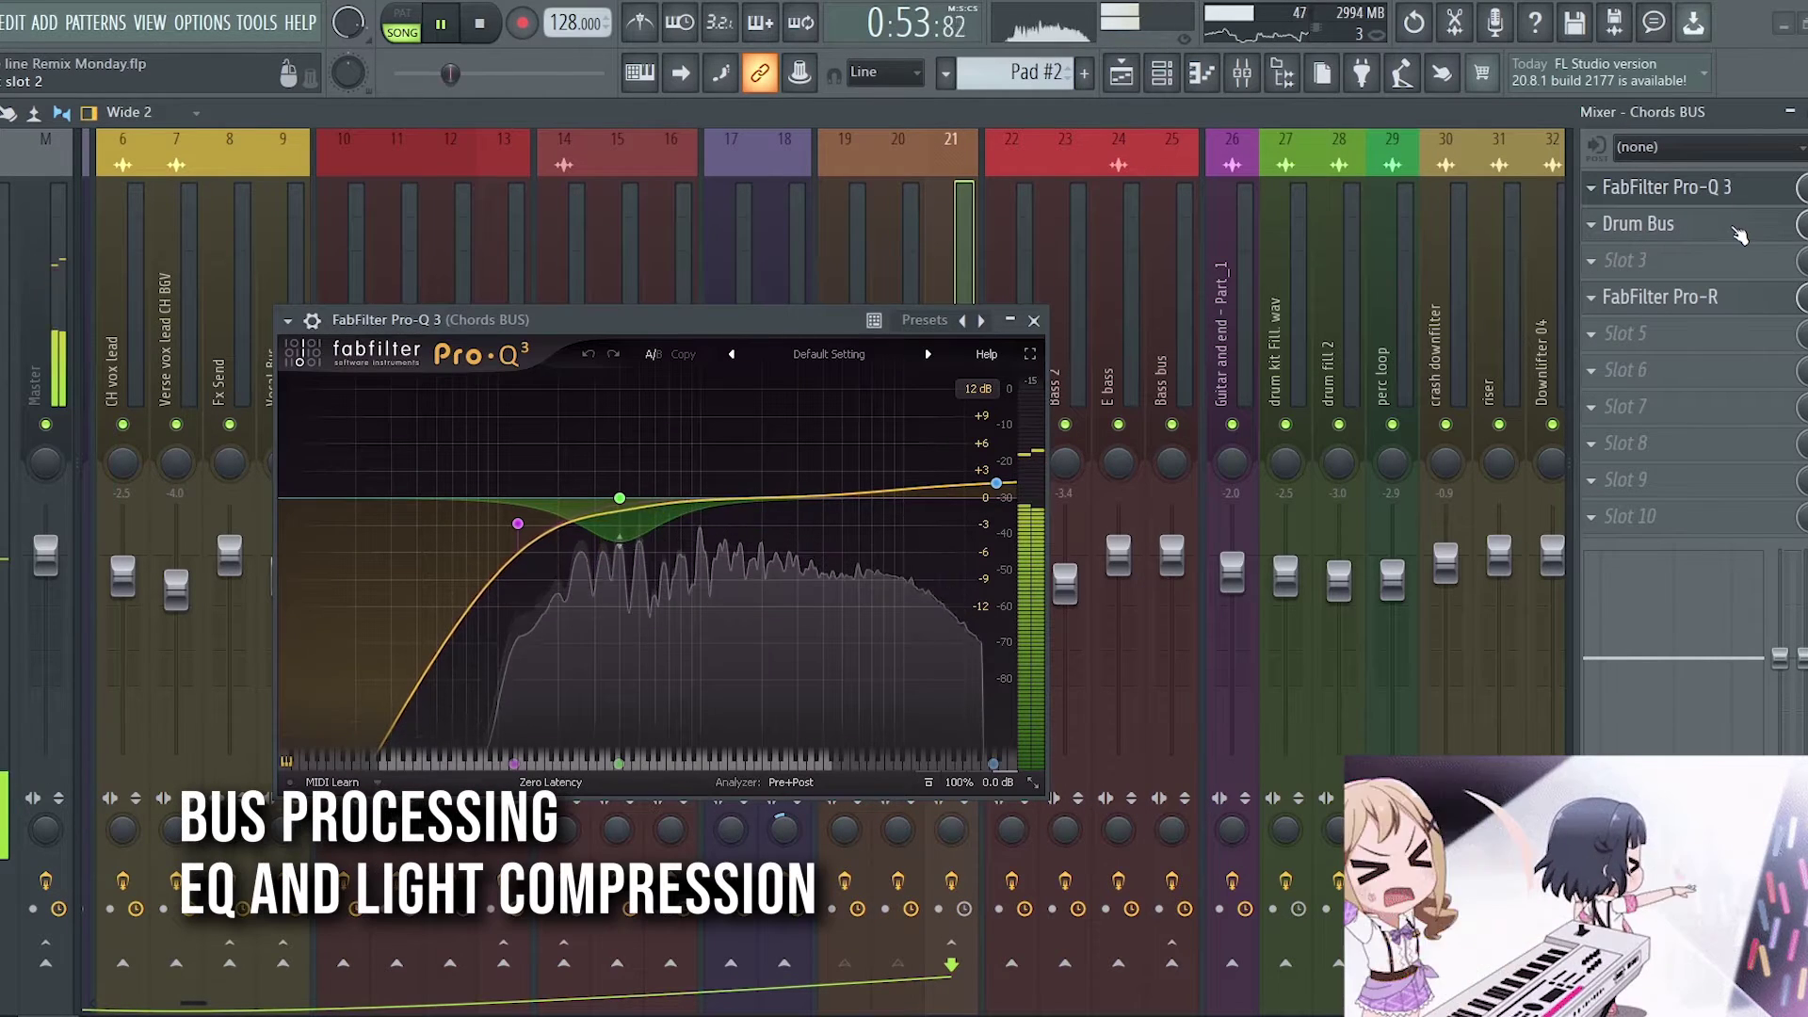
left_click(1740, 235)
left_click_drag(778, 468, 1115, 317)
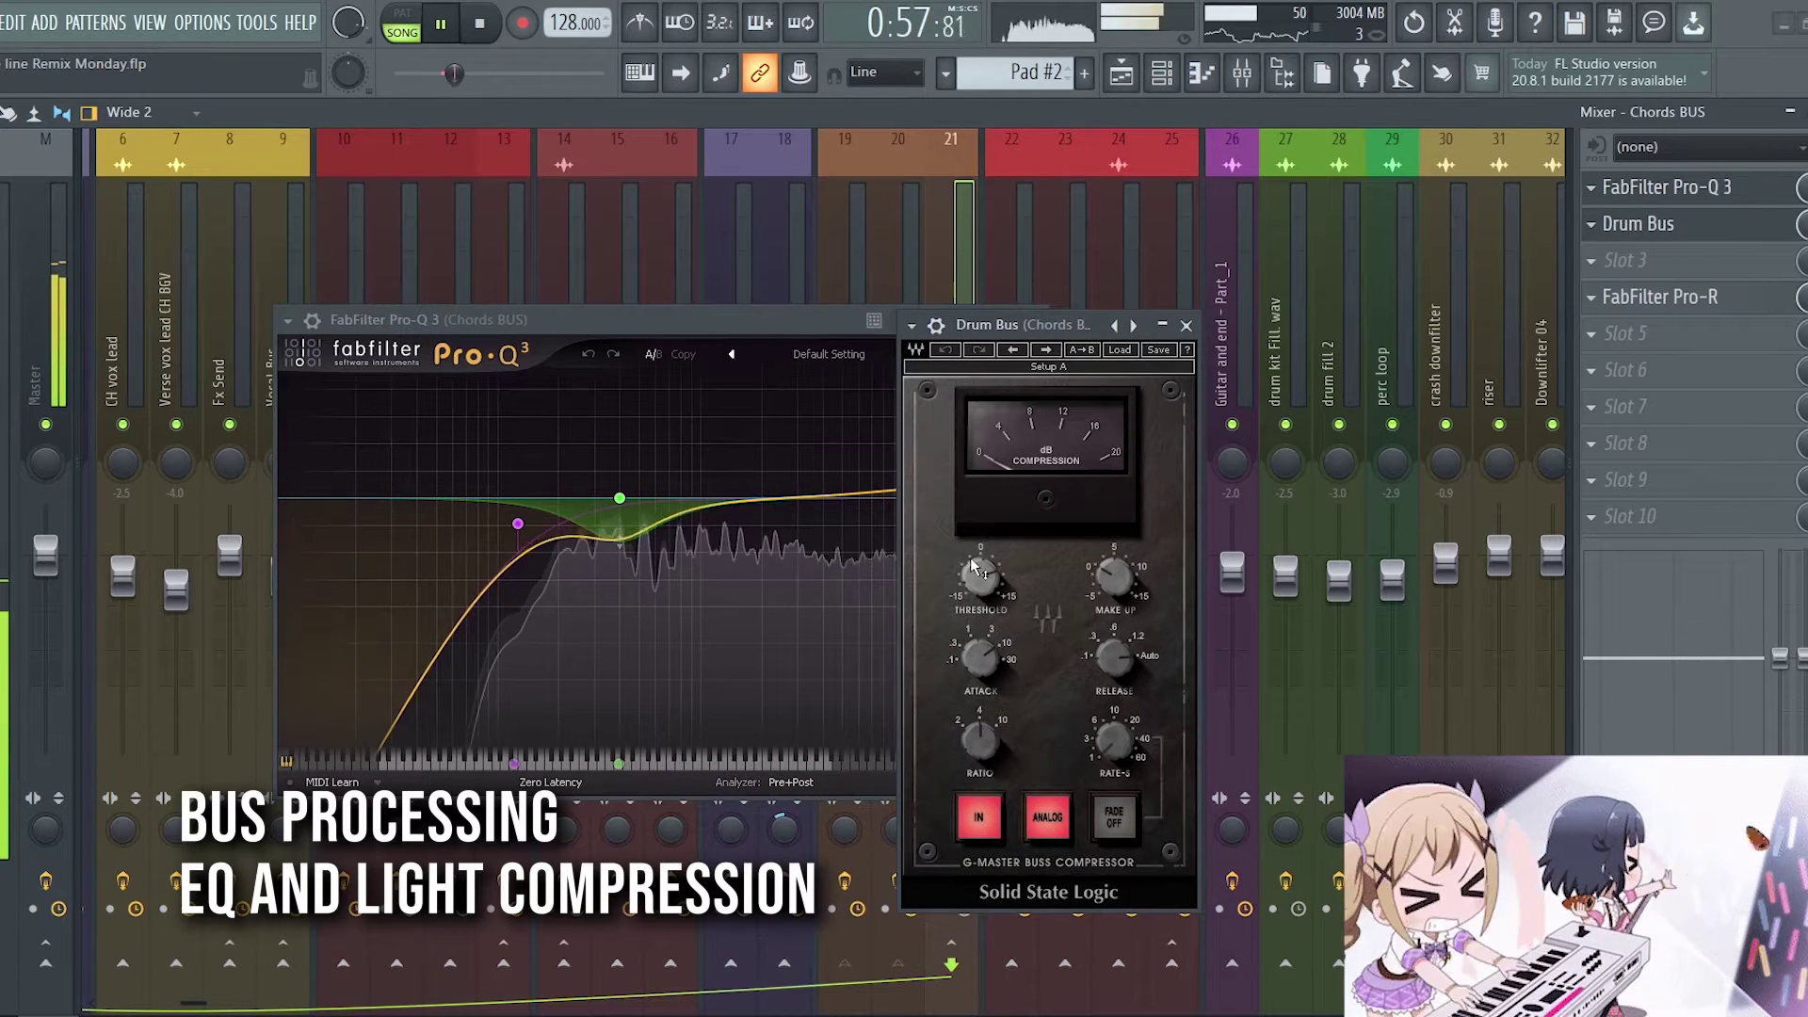
left_click(1648, 224)
left_click(1657, 187)
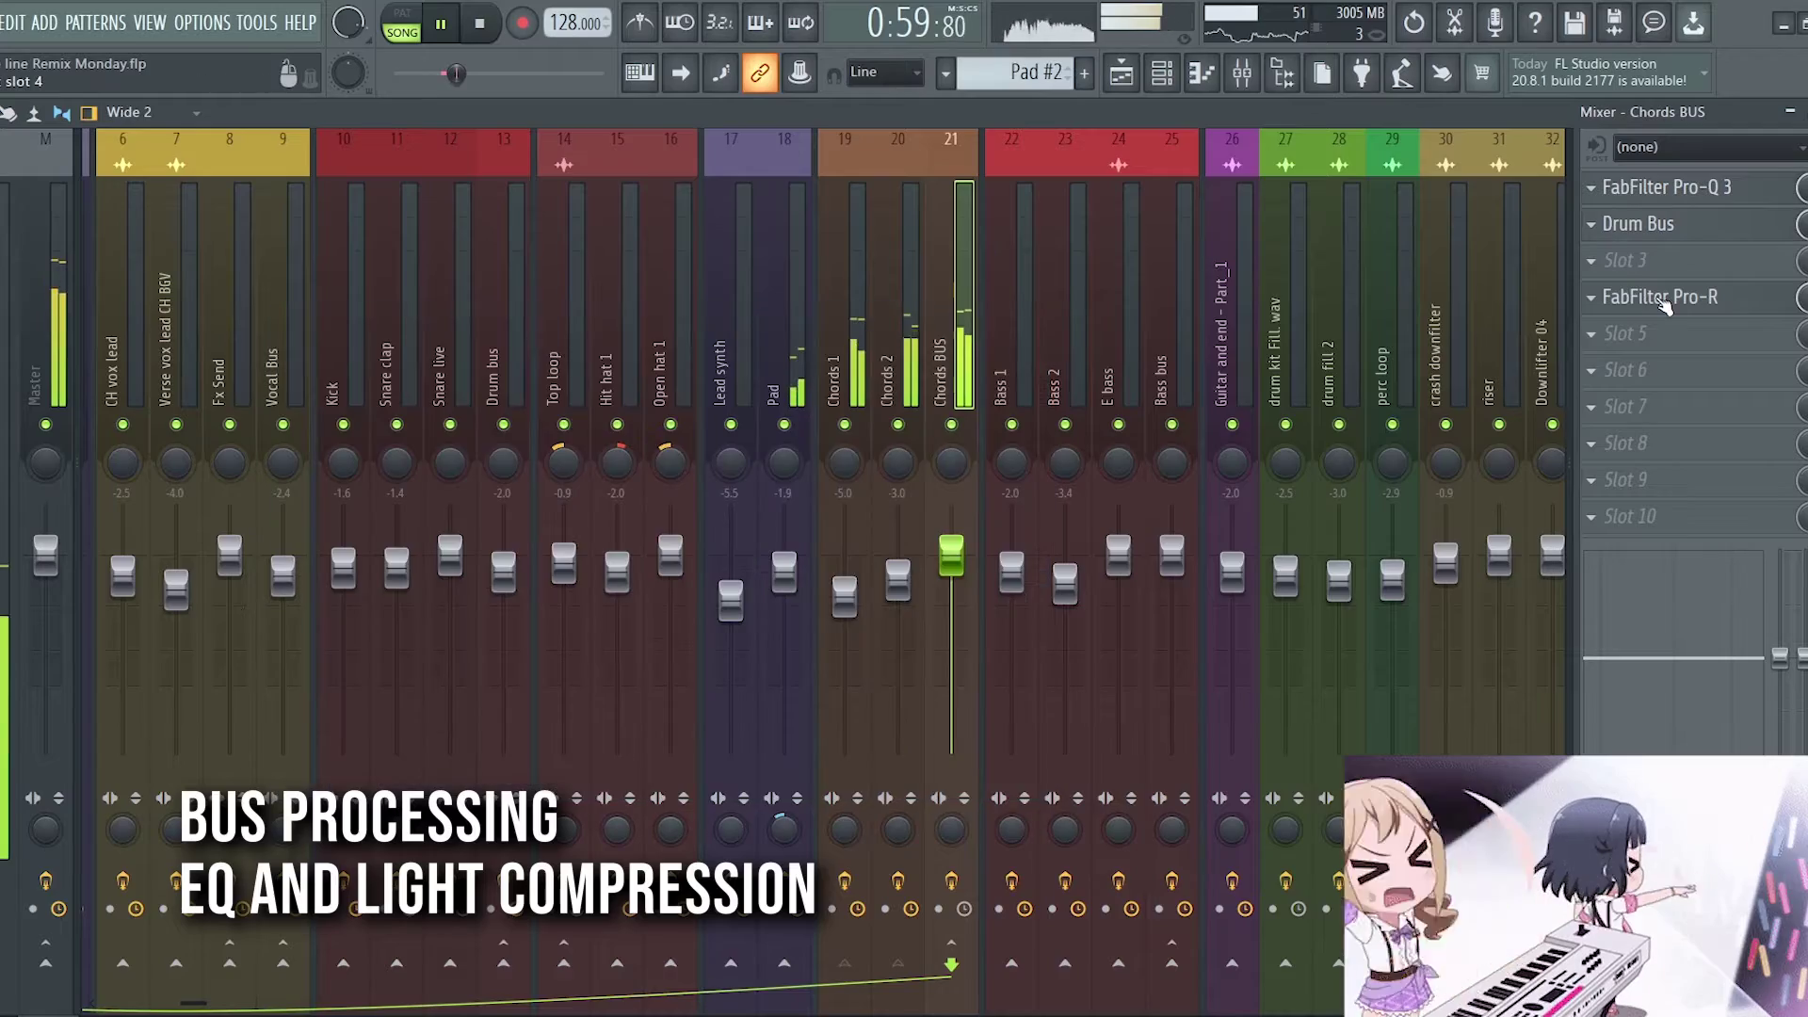
left_click(1665, 306)
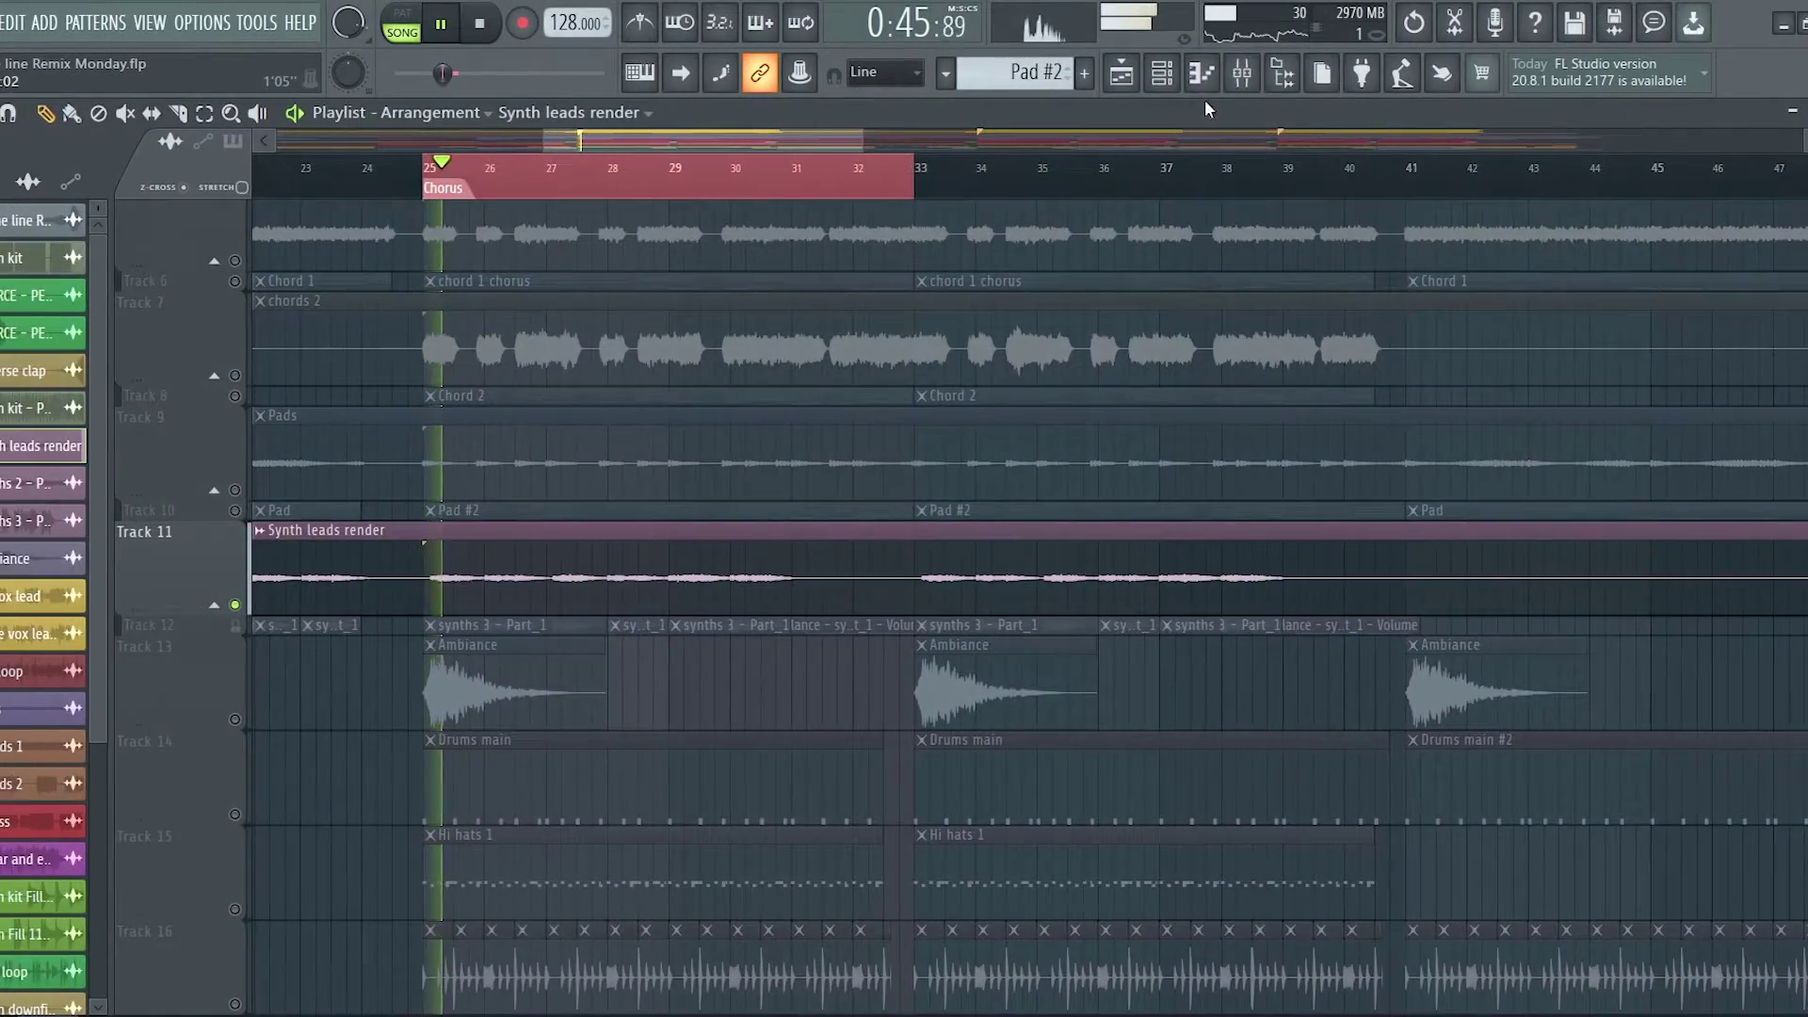
- Select the synths 3 - Part_1 mixer track and inspect its Portal, OTT and FabFilter Saturn 2 effects
left_click(1243, 74)
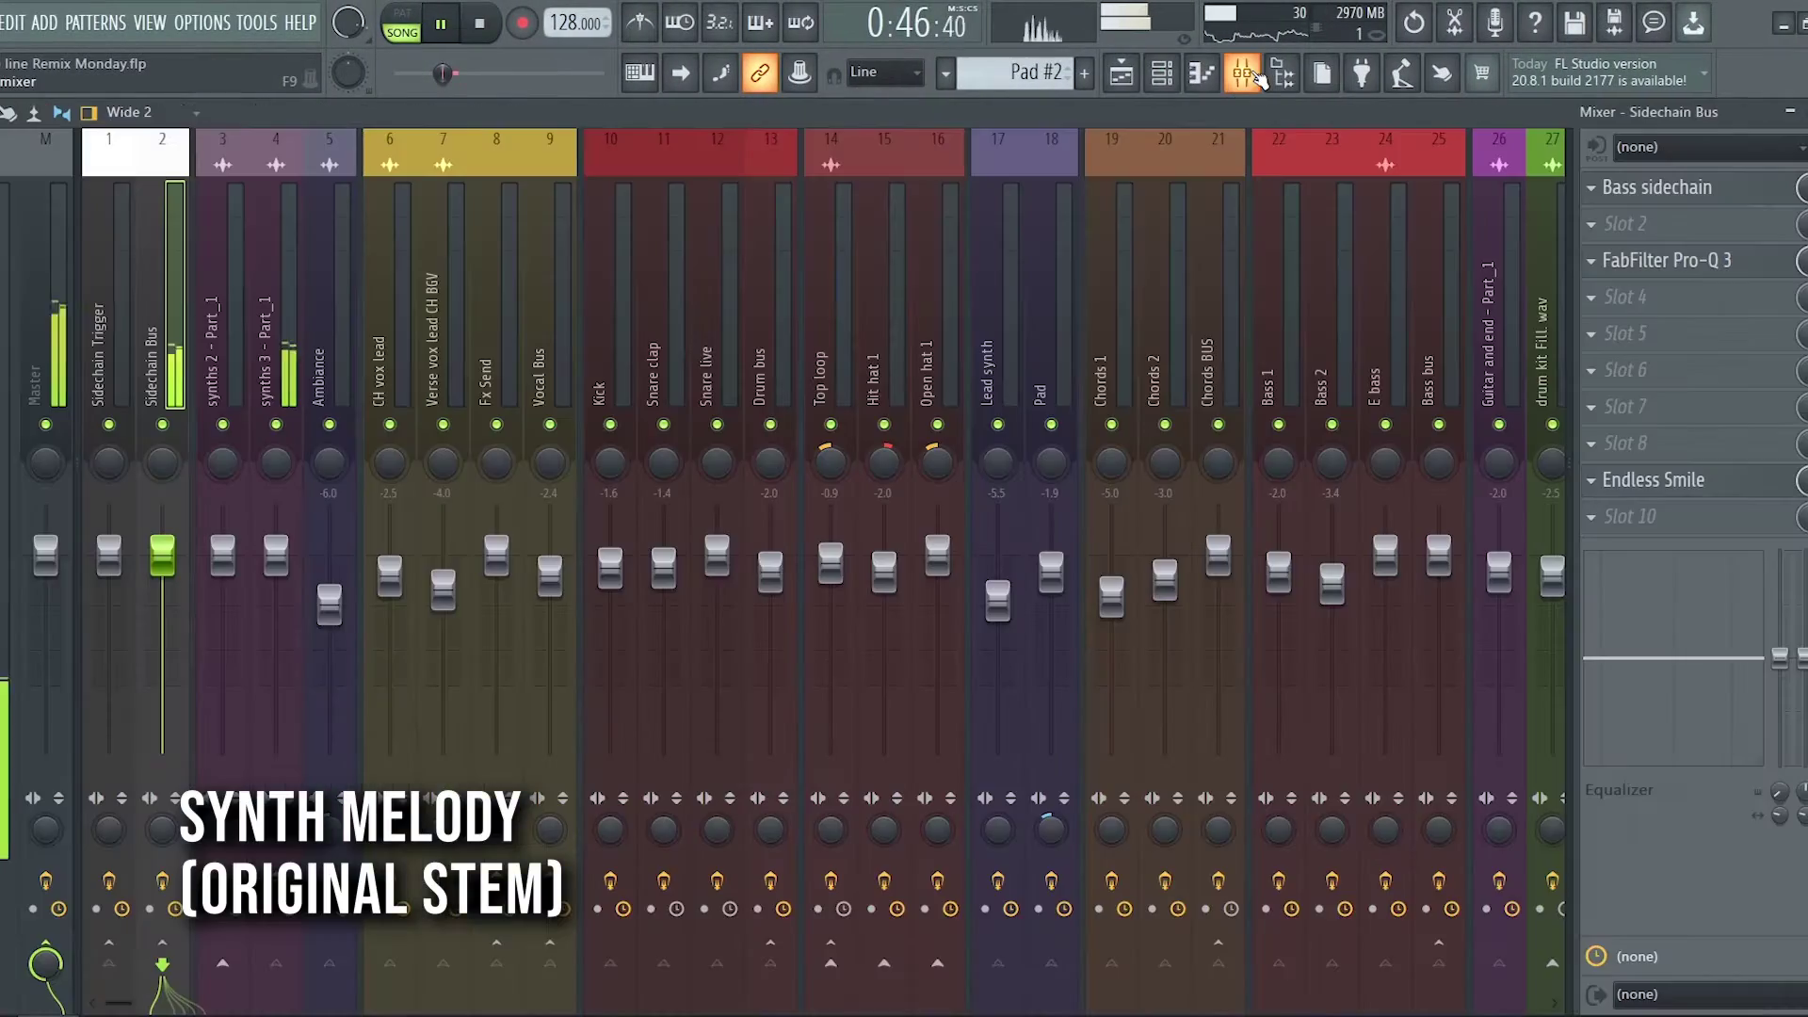
left_click(282, 377)
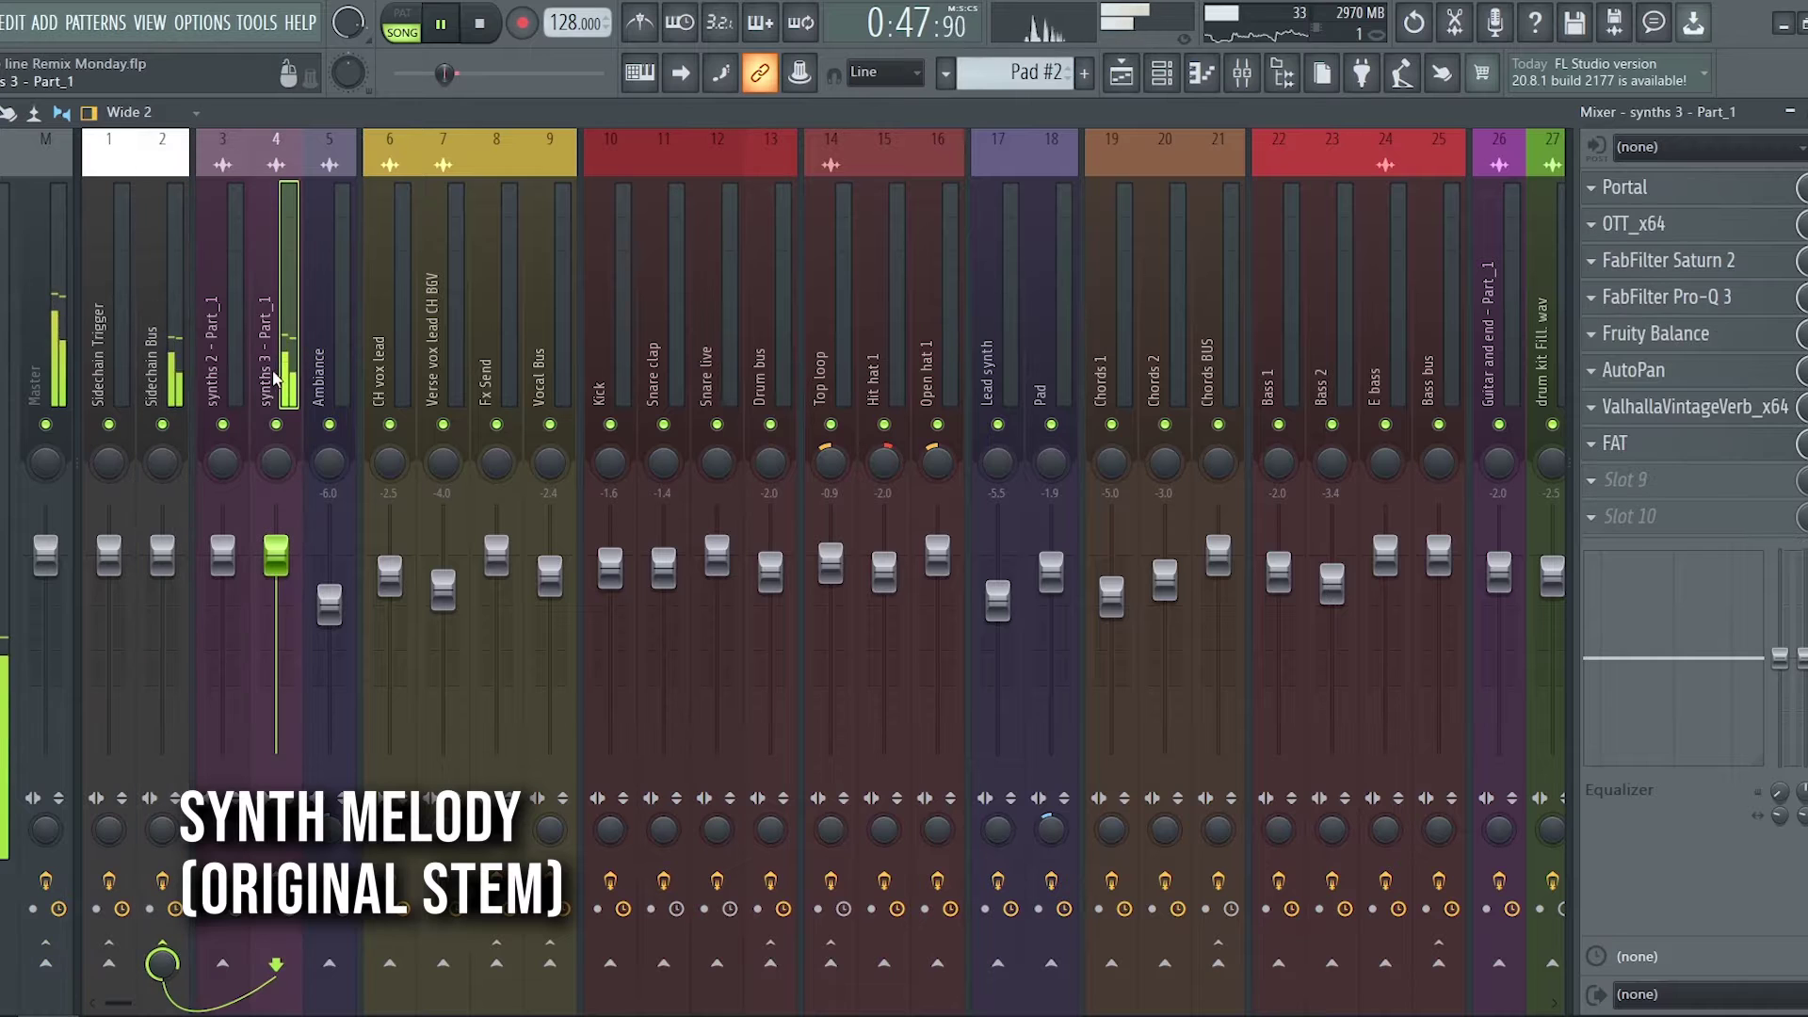
left_click(1660, 193)
left_click_drag(1531, 142, 1358, 151)
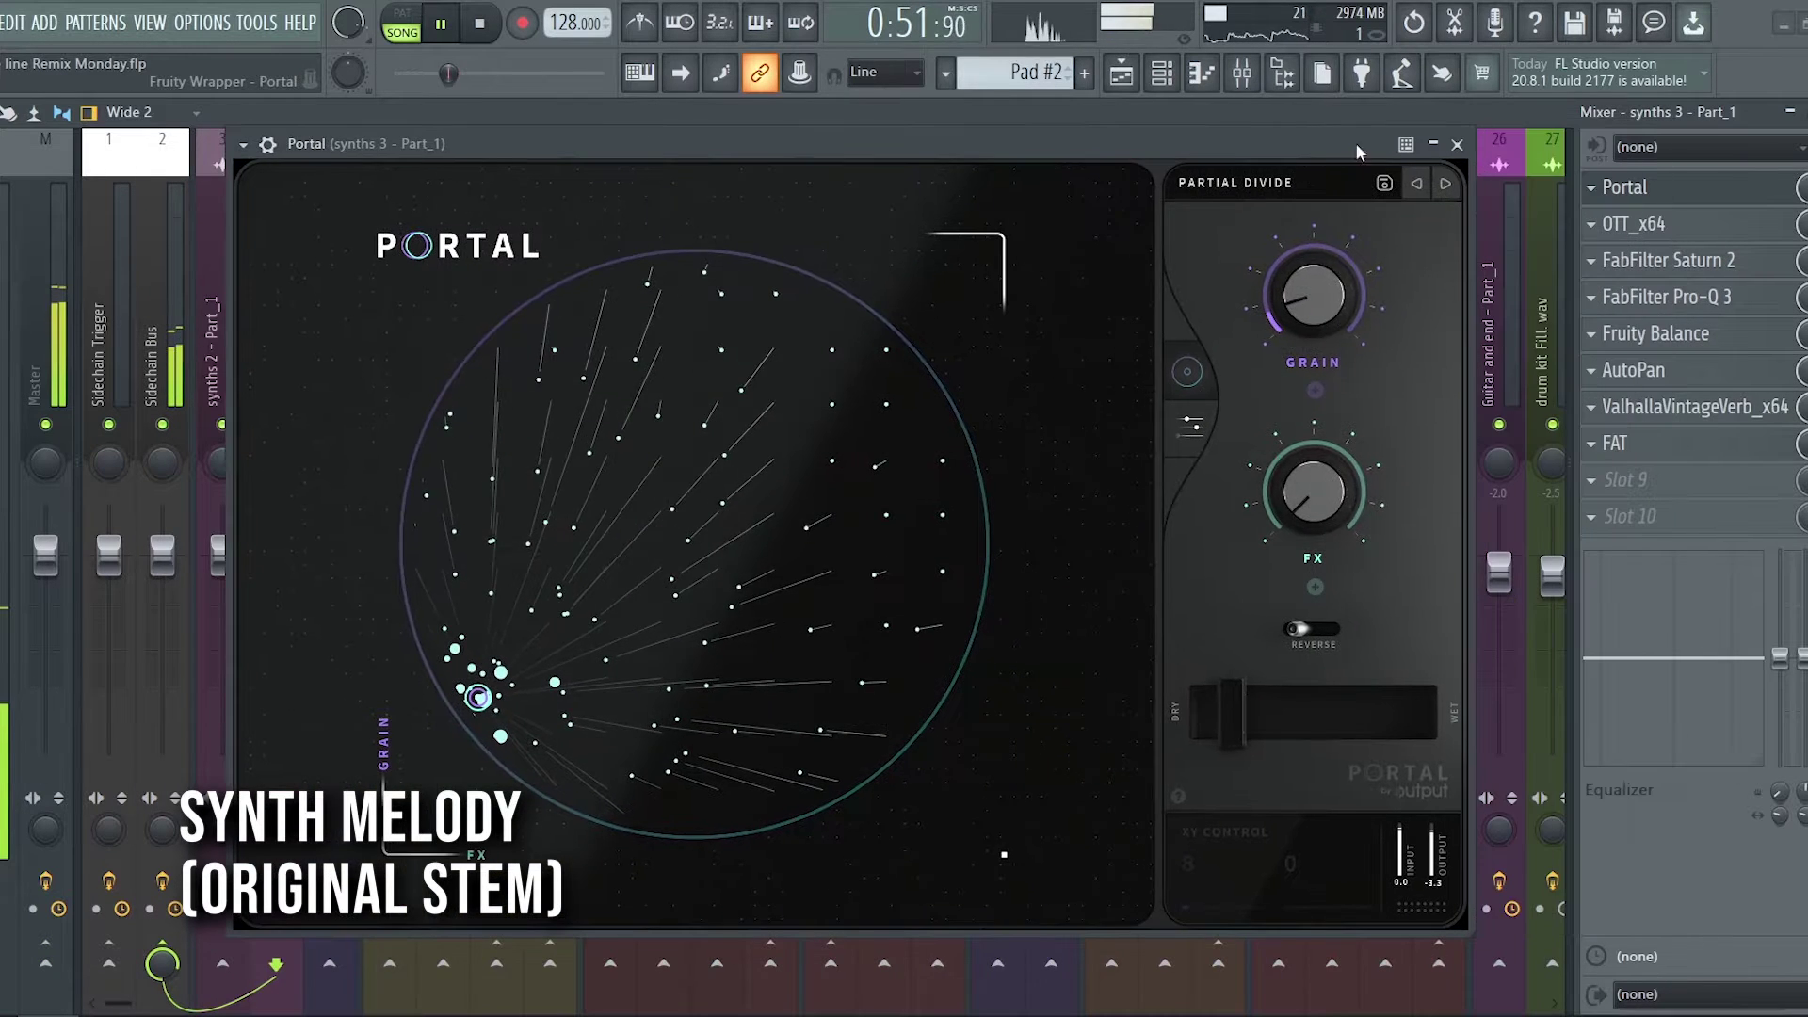
left_click(1676, 229)
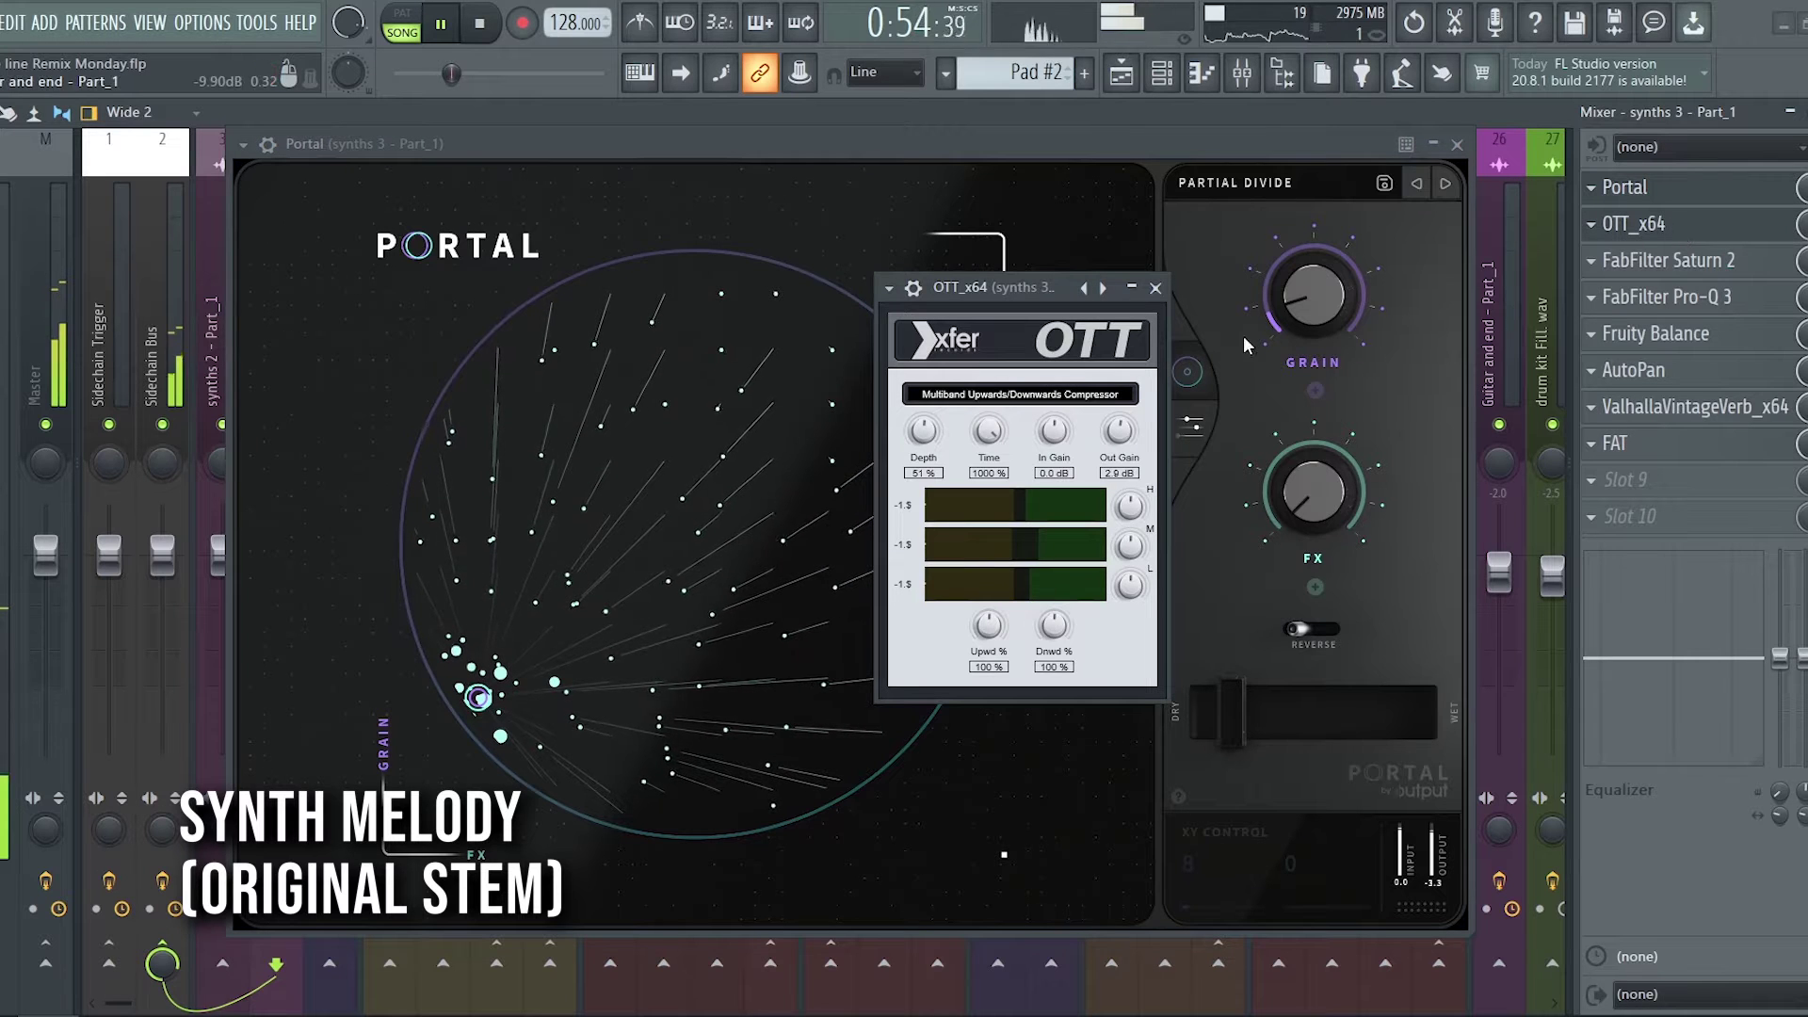
left_click(1712, 267)
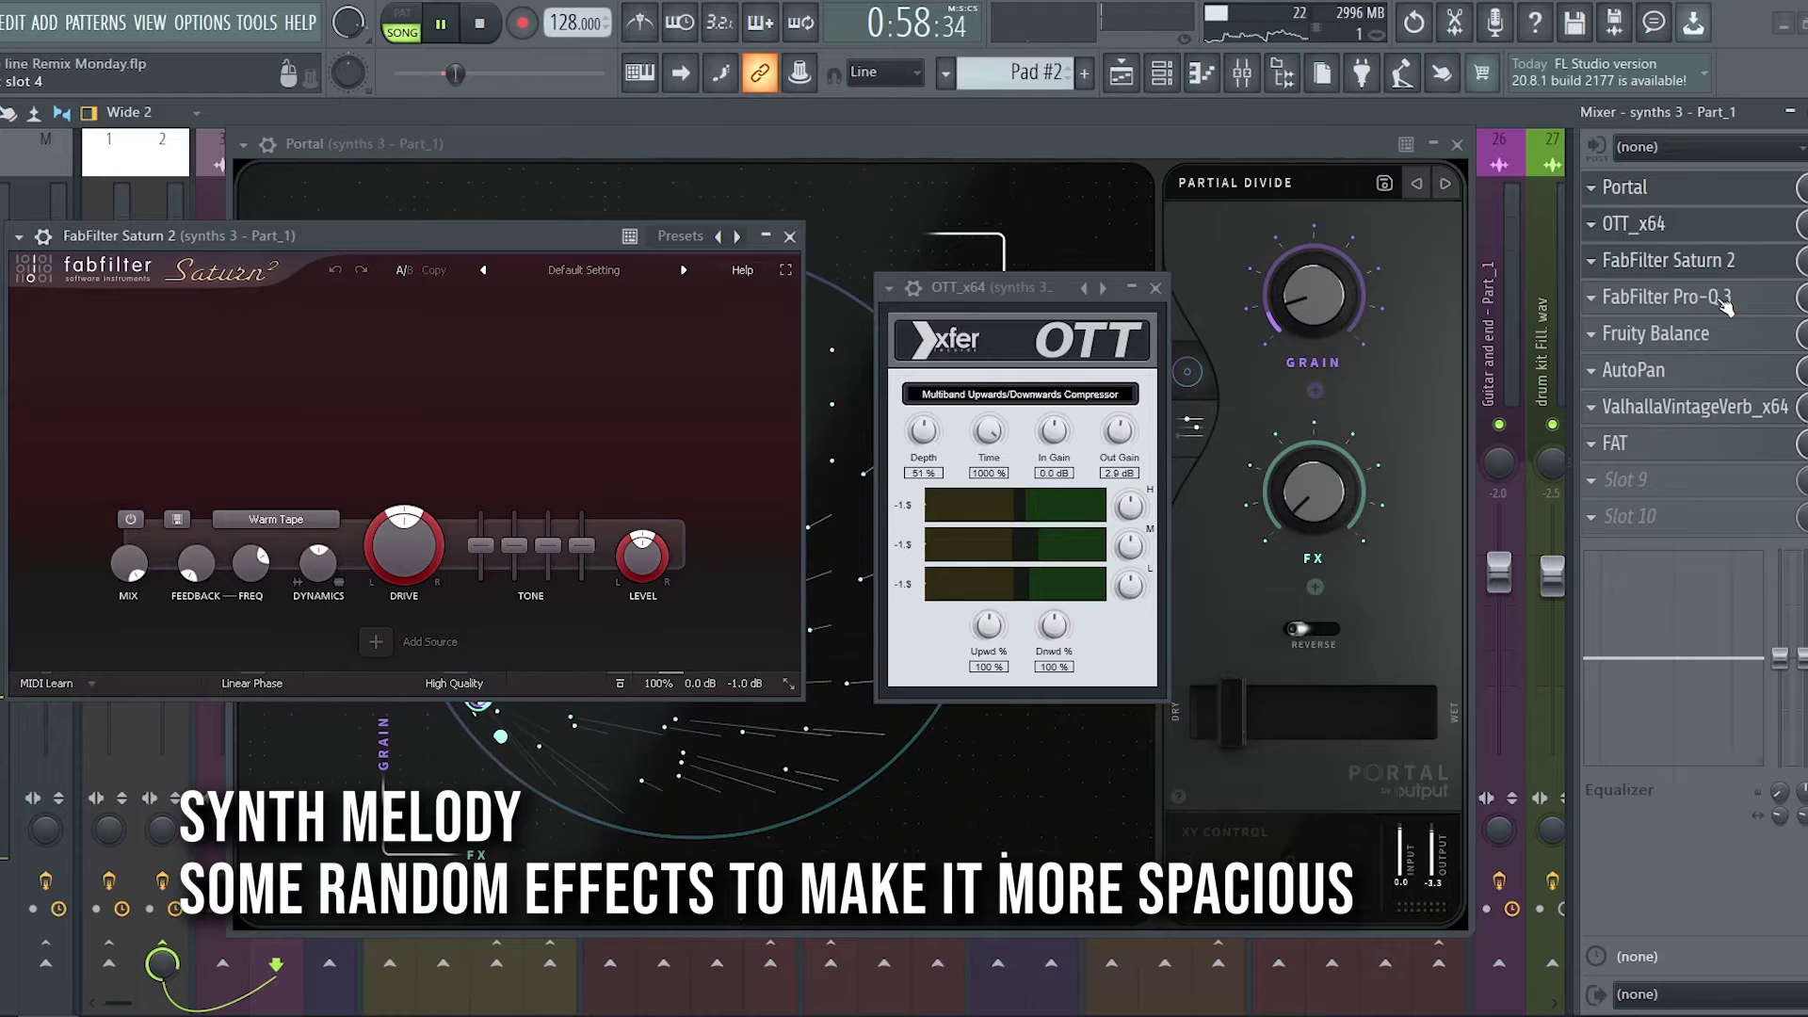
- Inspect the rest of the synths 3 - Part_1 chain: FabFilter Pro-Q 3, Fruity Balance, AutoPan, ValhallaVintageVerb and FAT
left_click(1722, 300)
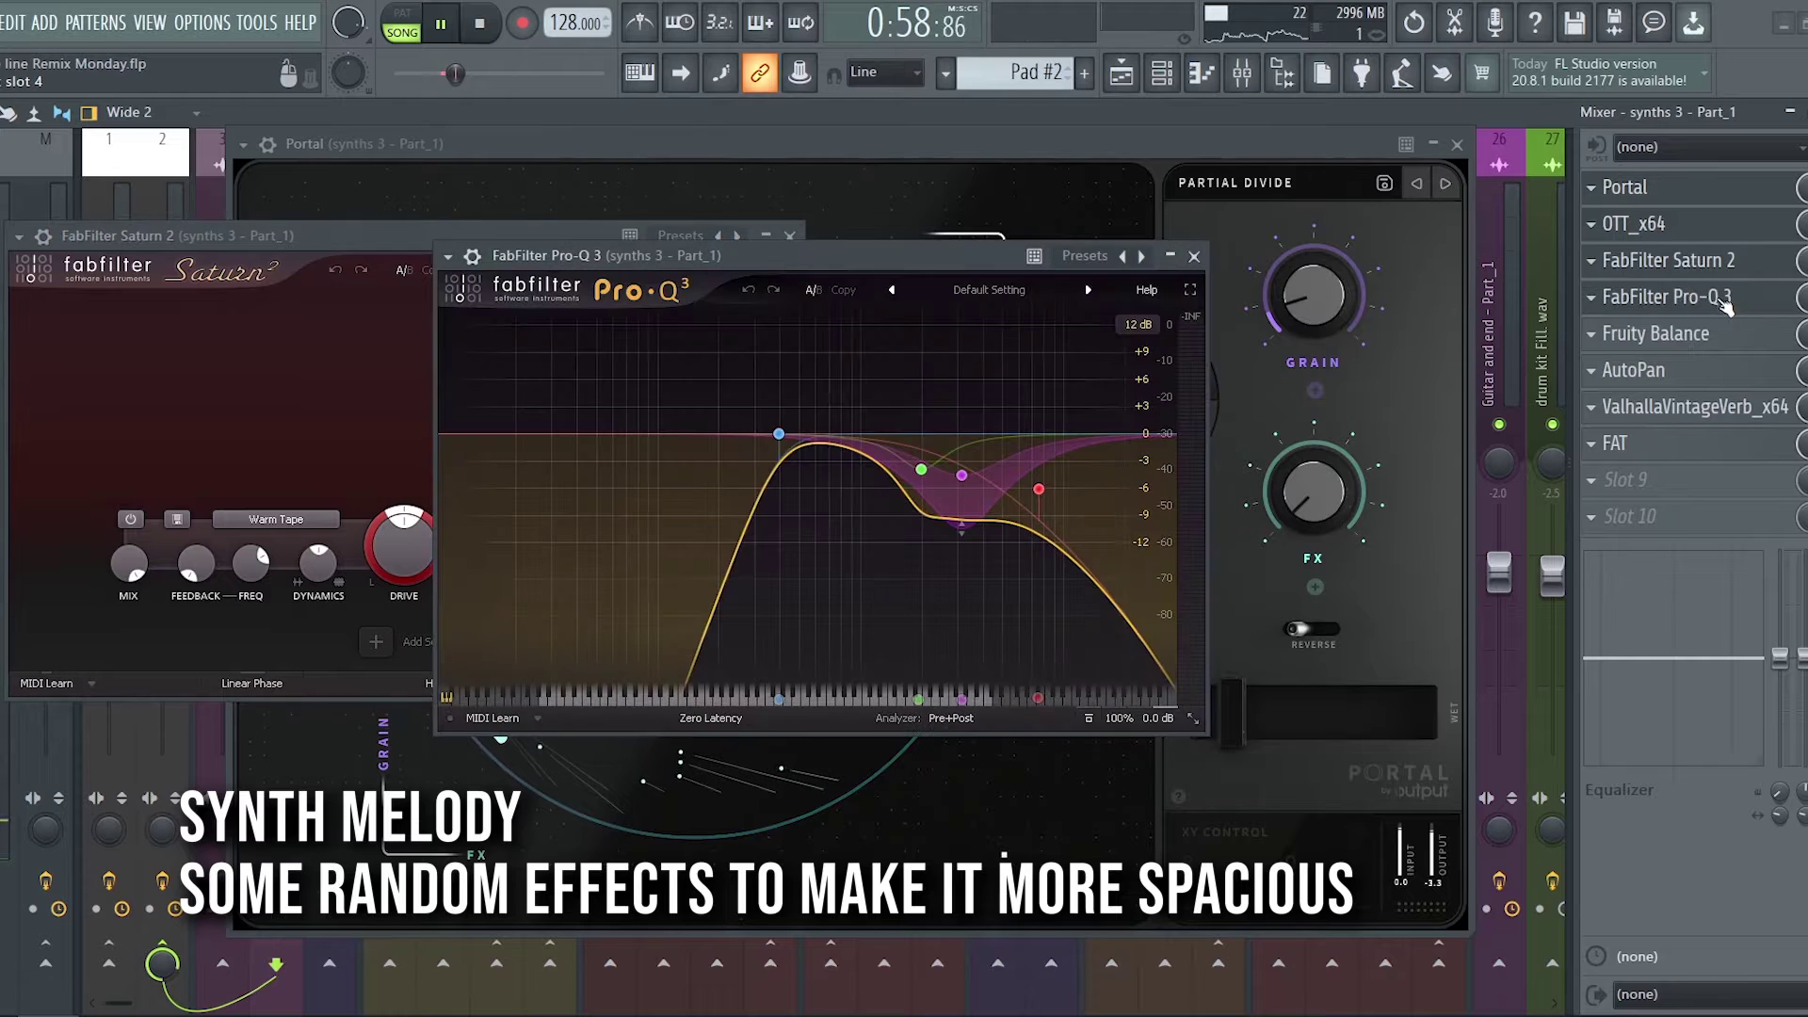
left_click(1701, 349)
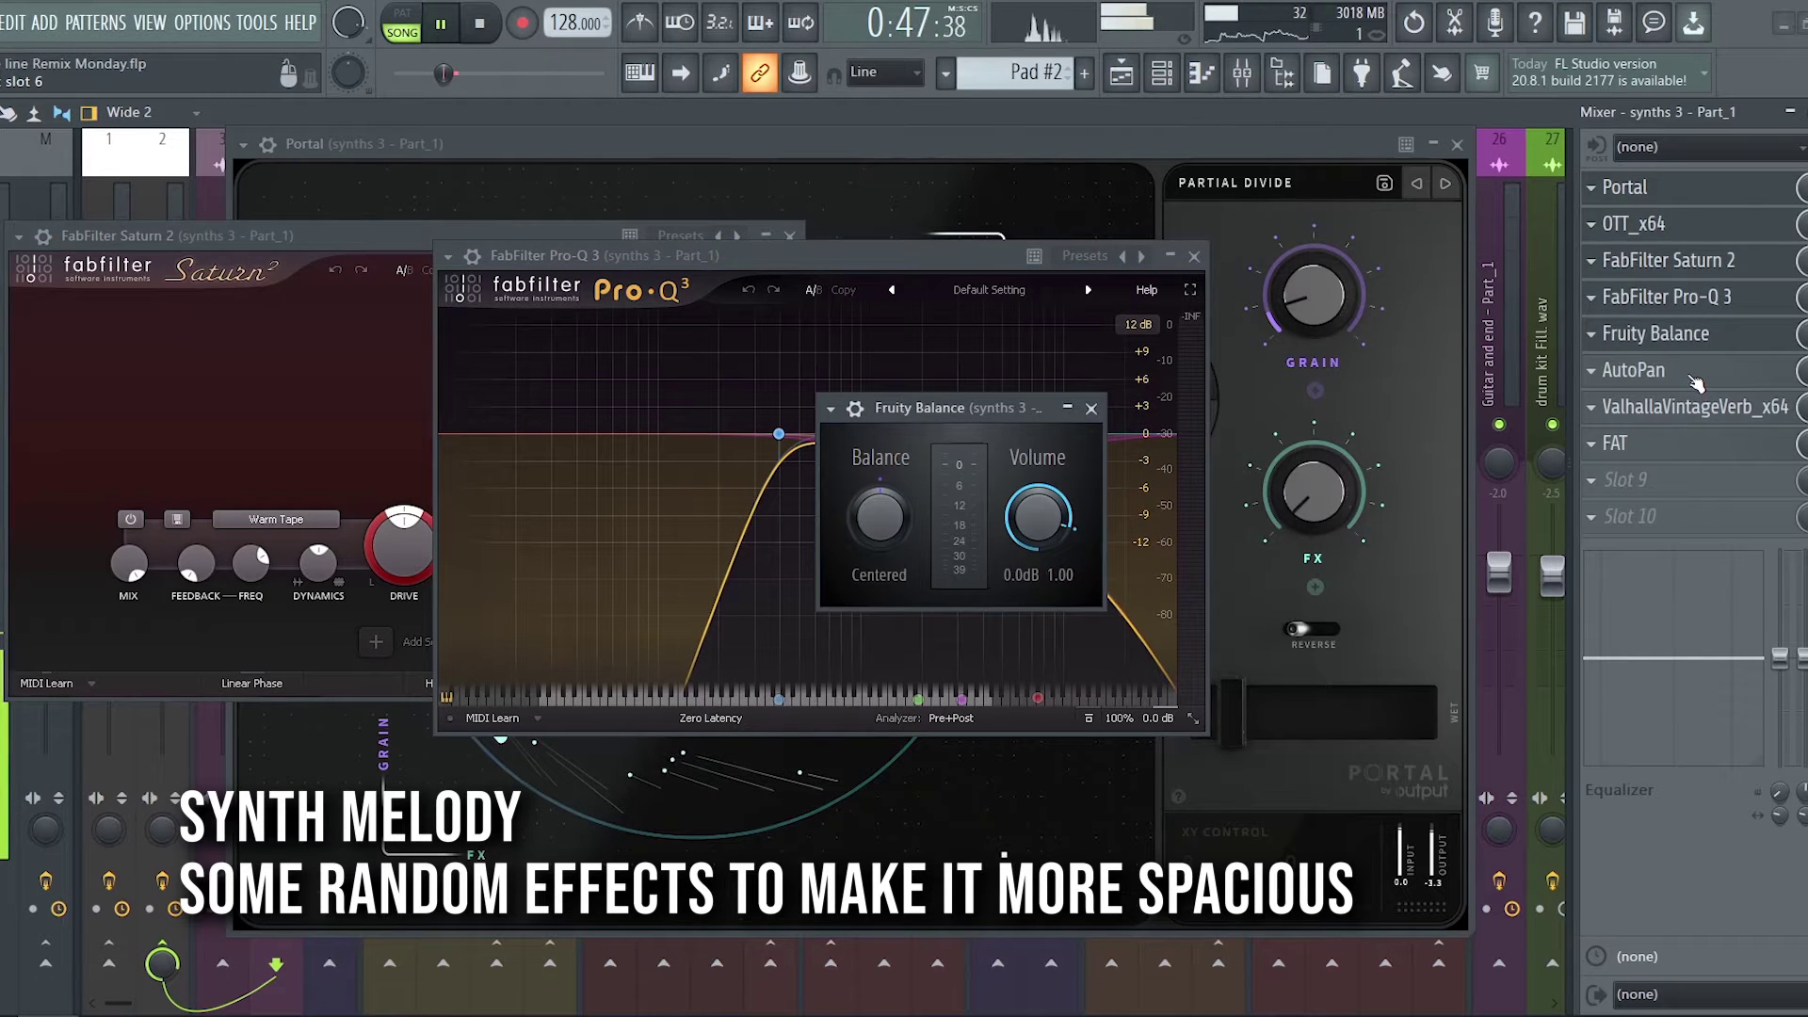
left_click(1696, 382)
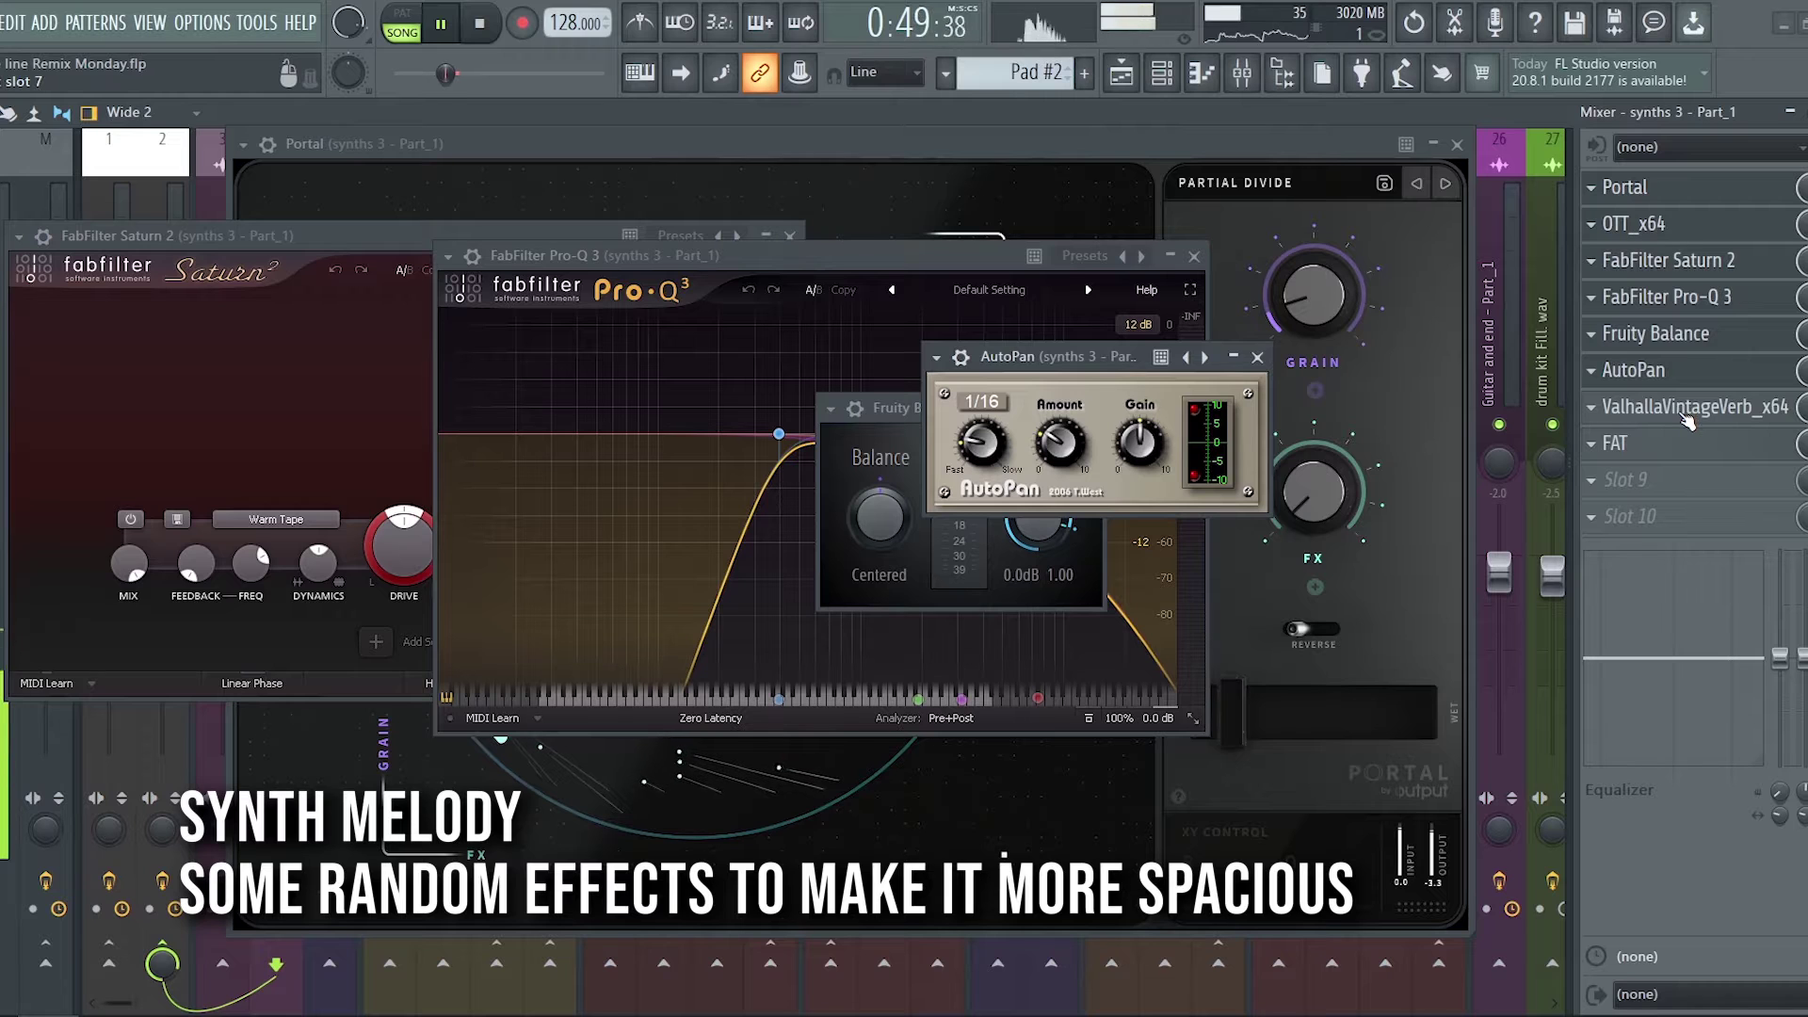
left_click(1685, 418)
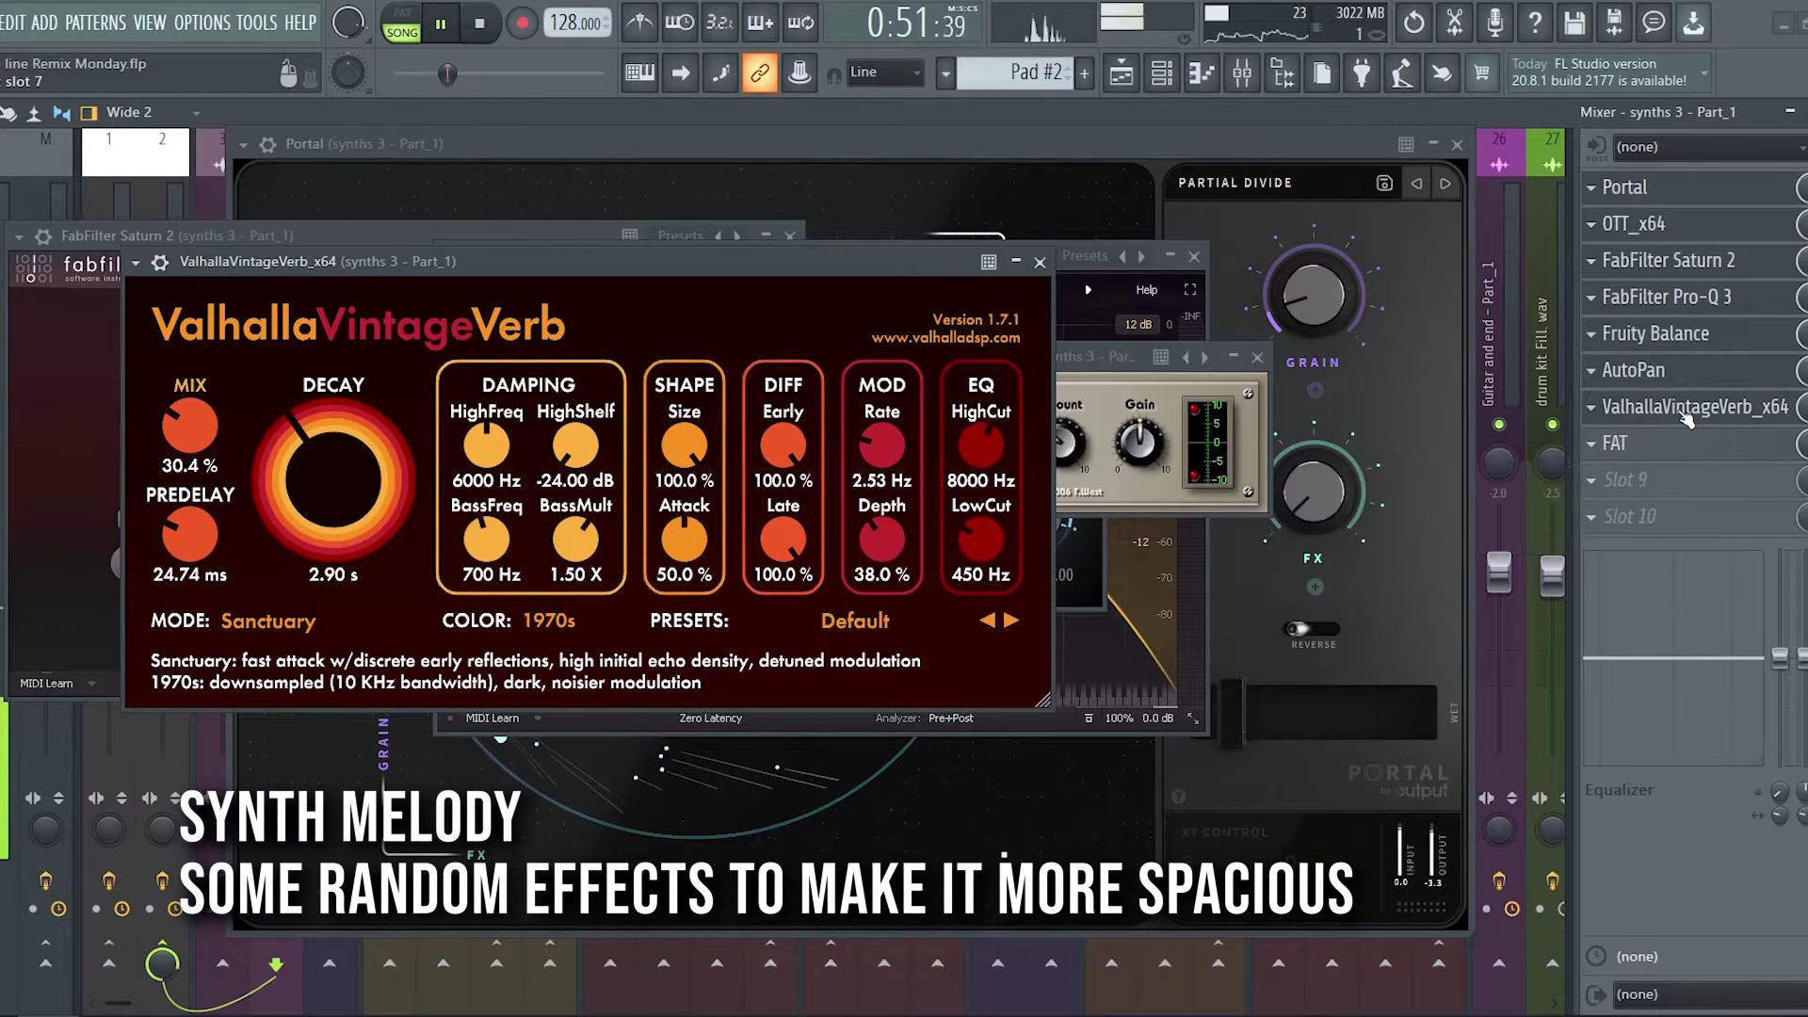
left_click(1681, 450)
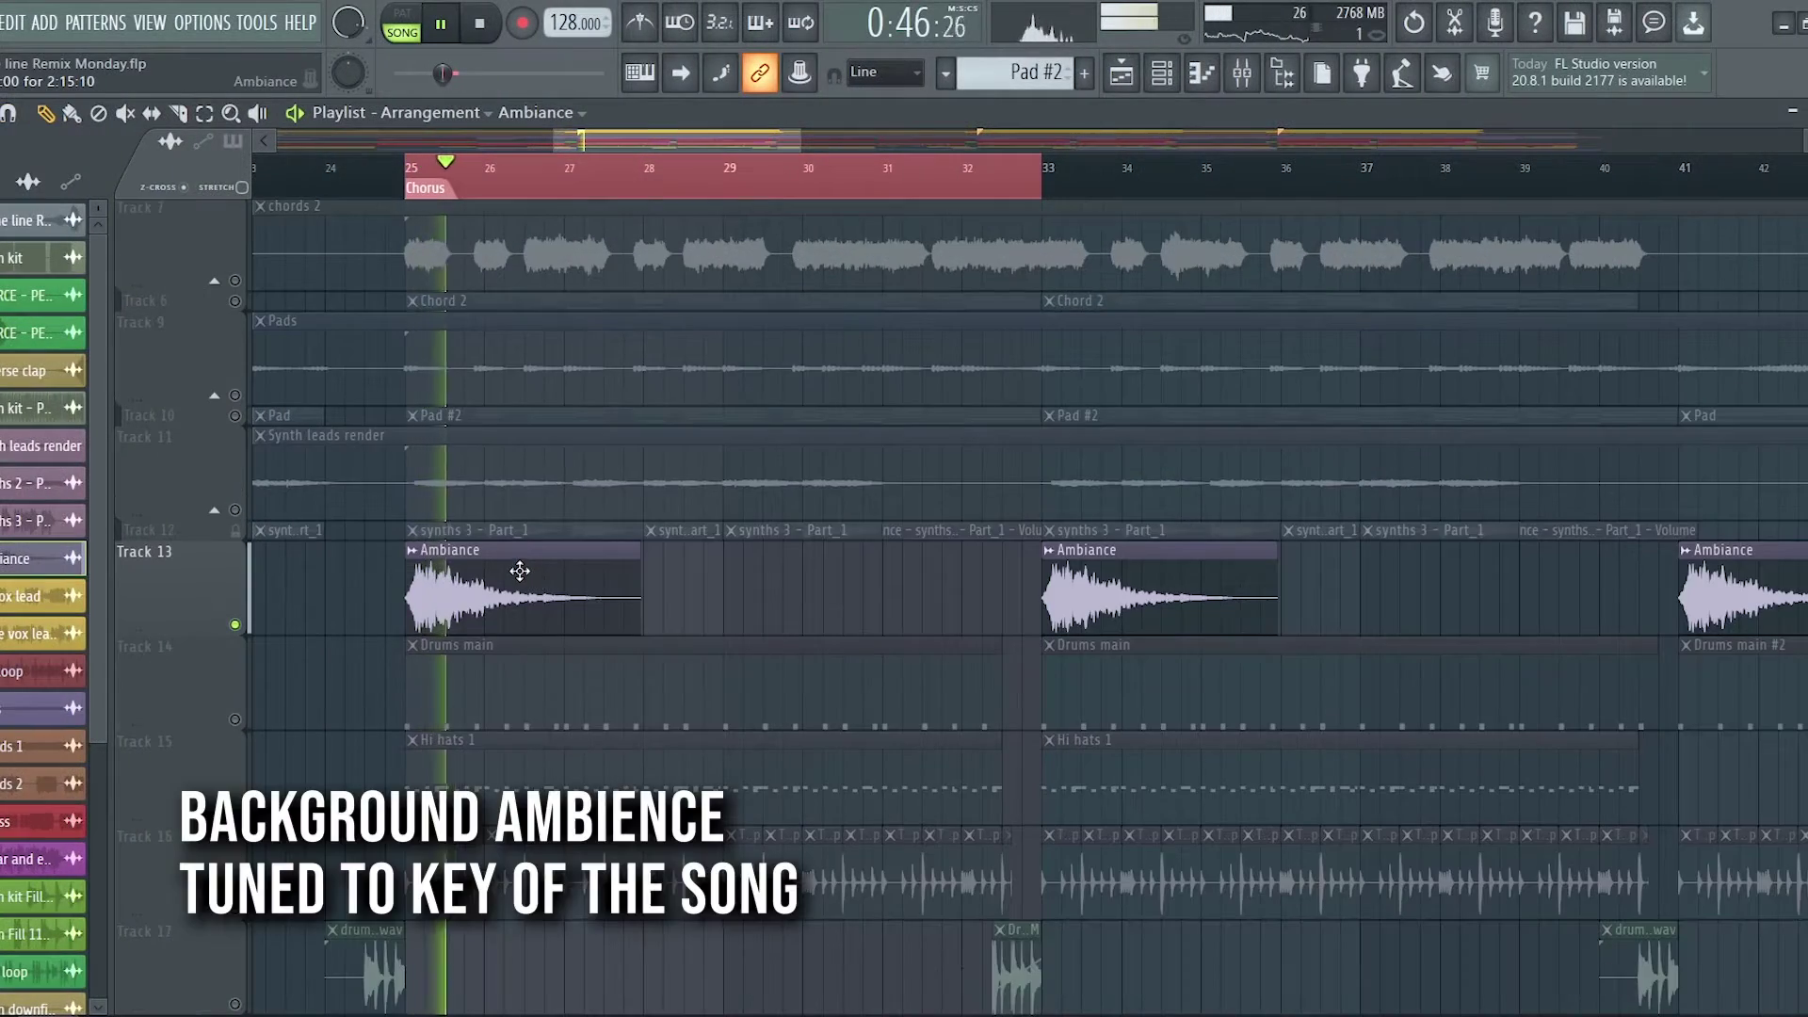
- Select the Ambiance mixer track and inspect its ValhallaShimmer, H-Delay Stereo and FabFilter Pro-Q 3 effects
left_click(1242, 74)
left_click(341, 384)
left_click(1686, 261)
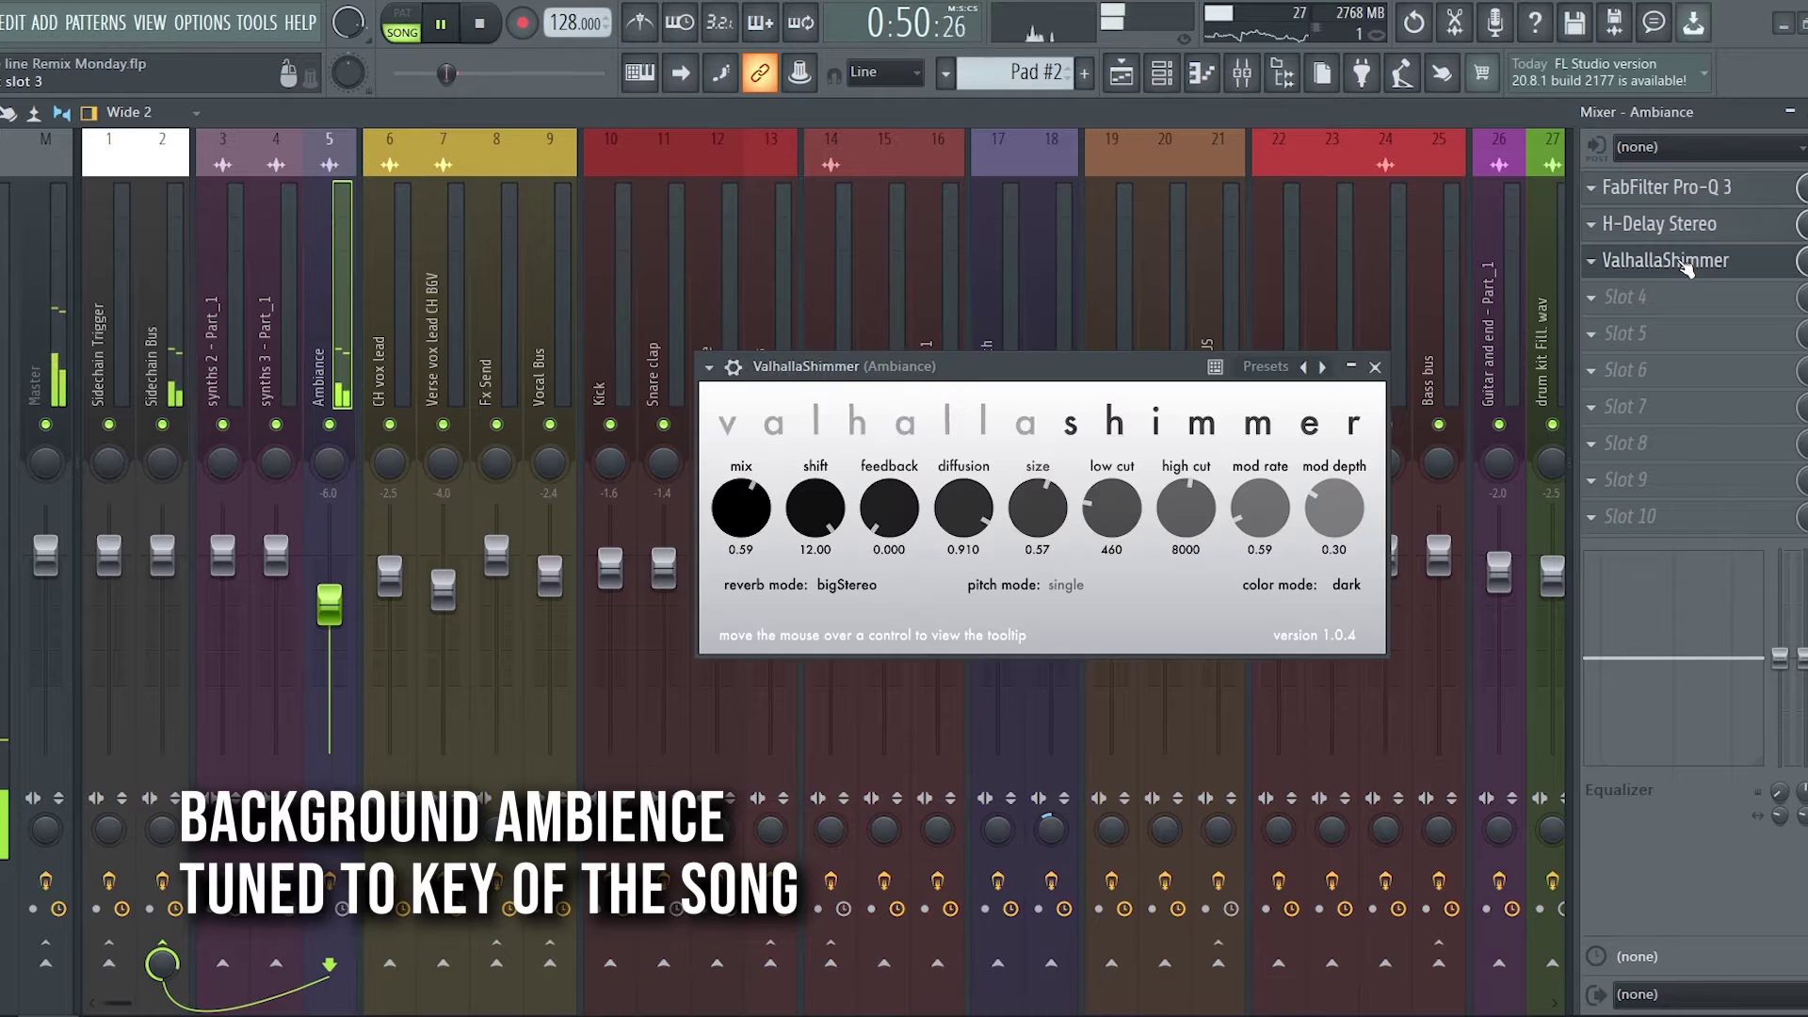
left_click(1677, 226)
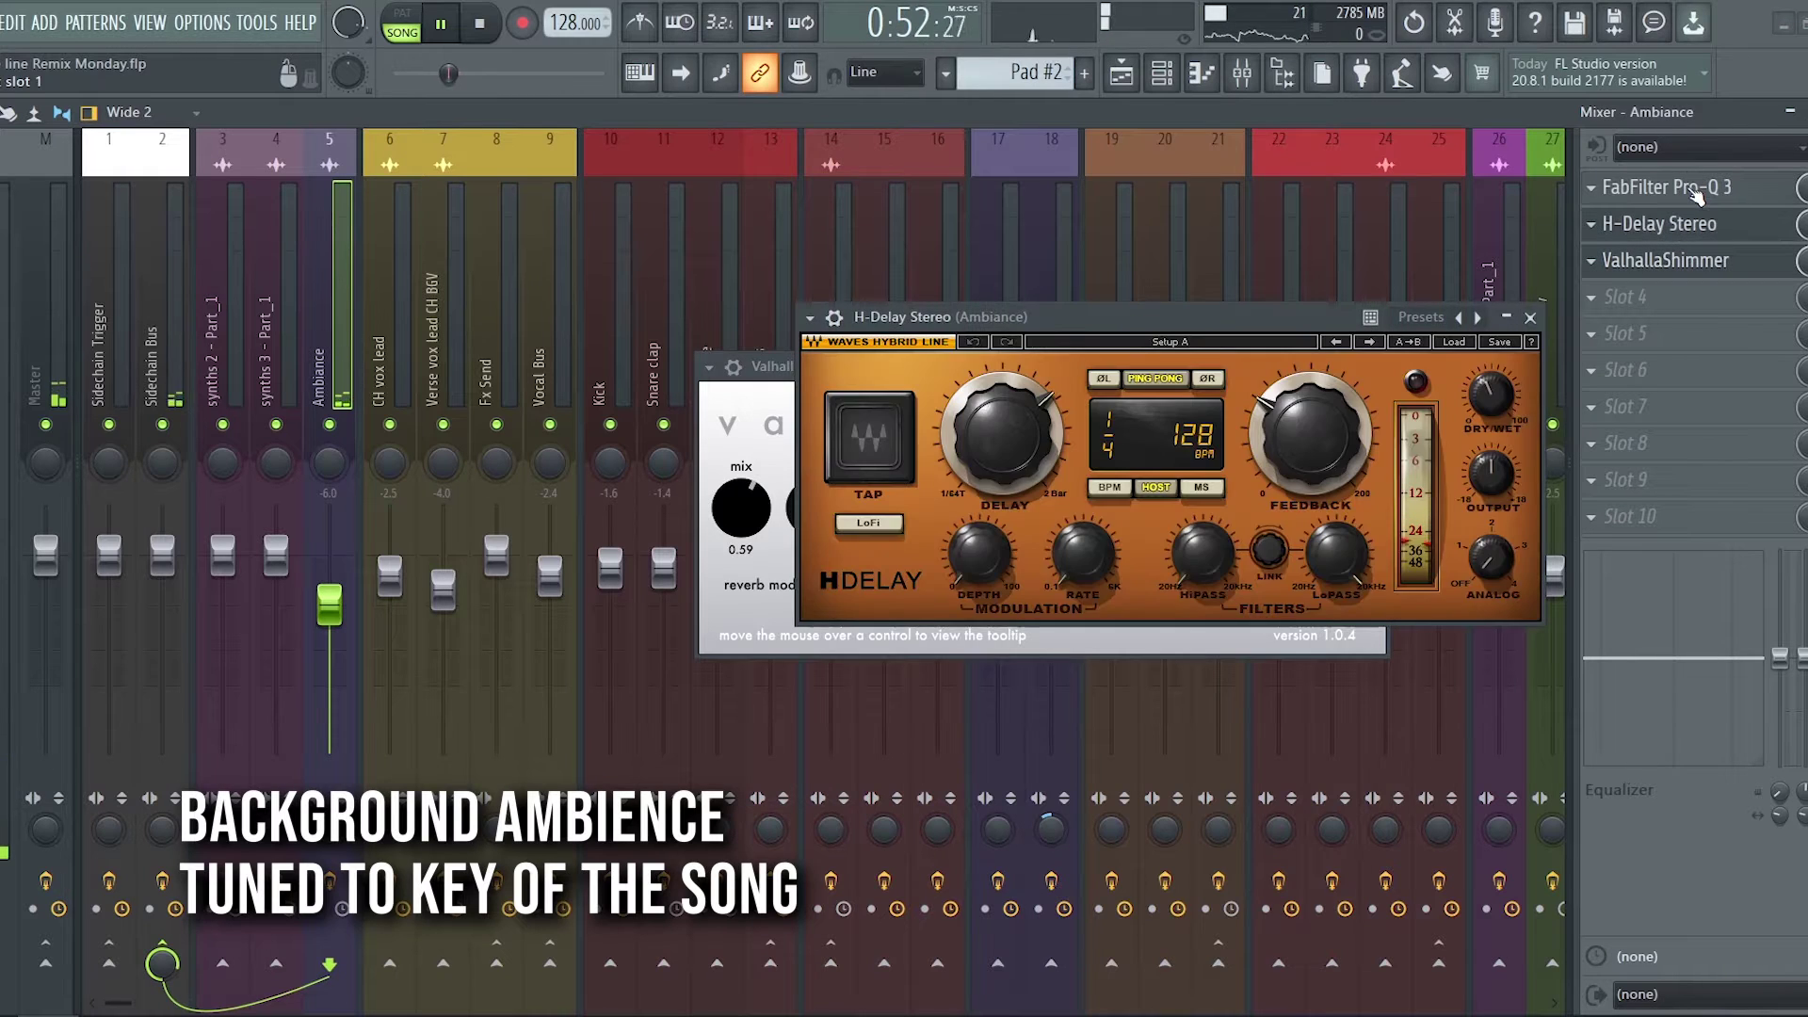
left_click(1686, 189)
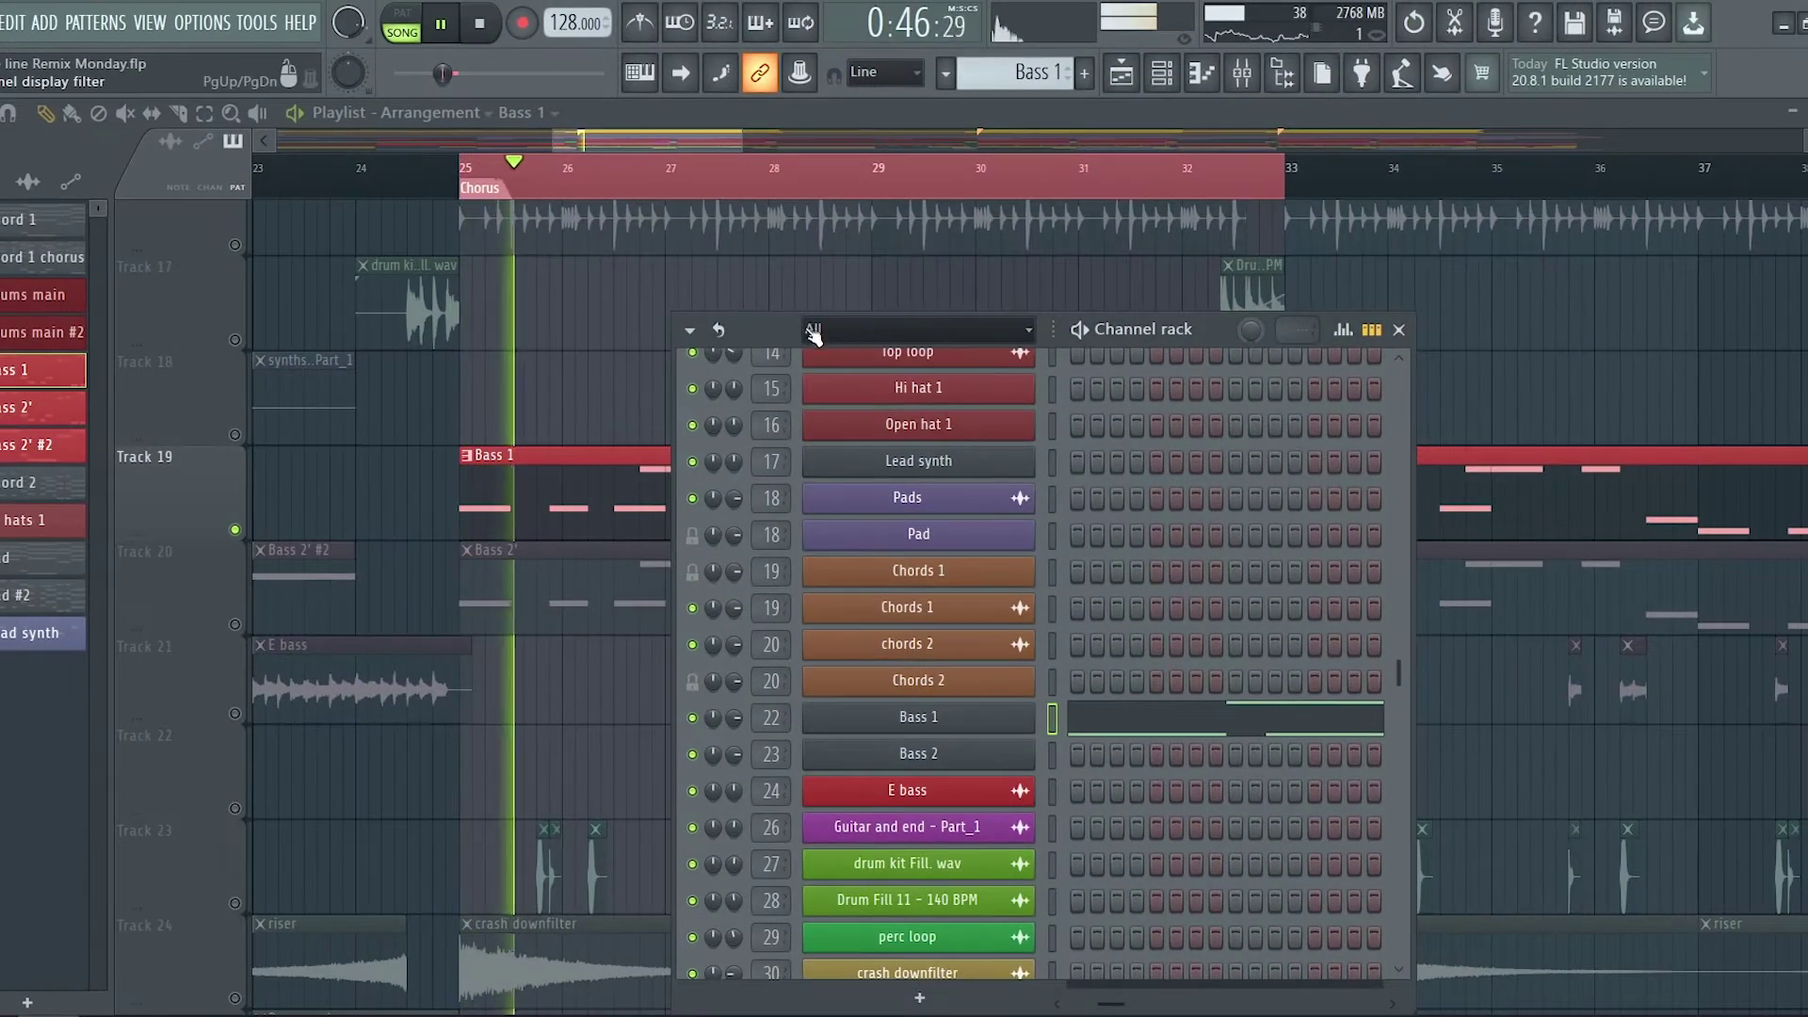
- Open the Bass 1 channel's Serum patch, inspect its oscillator and effects pages, and close the instrument
left_click_drag(792, 301, 880, 216)
left_click(1100, 641)
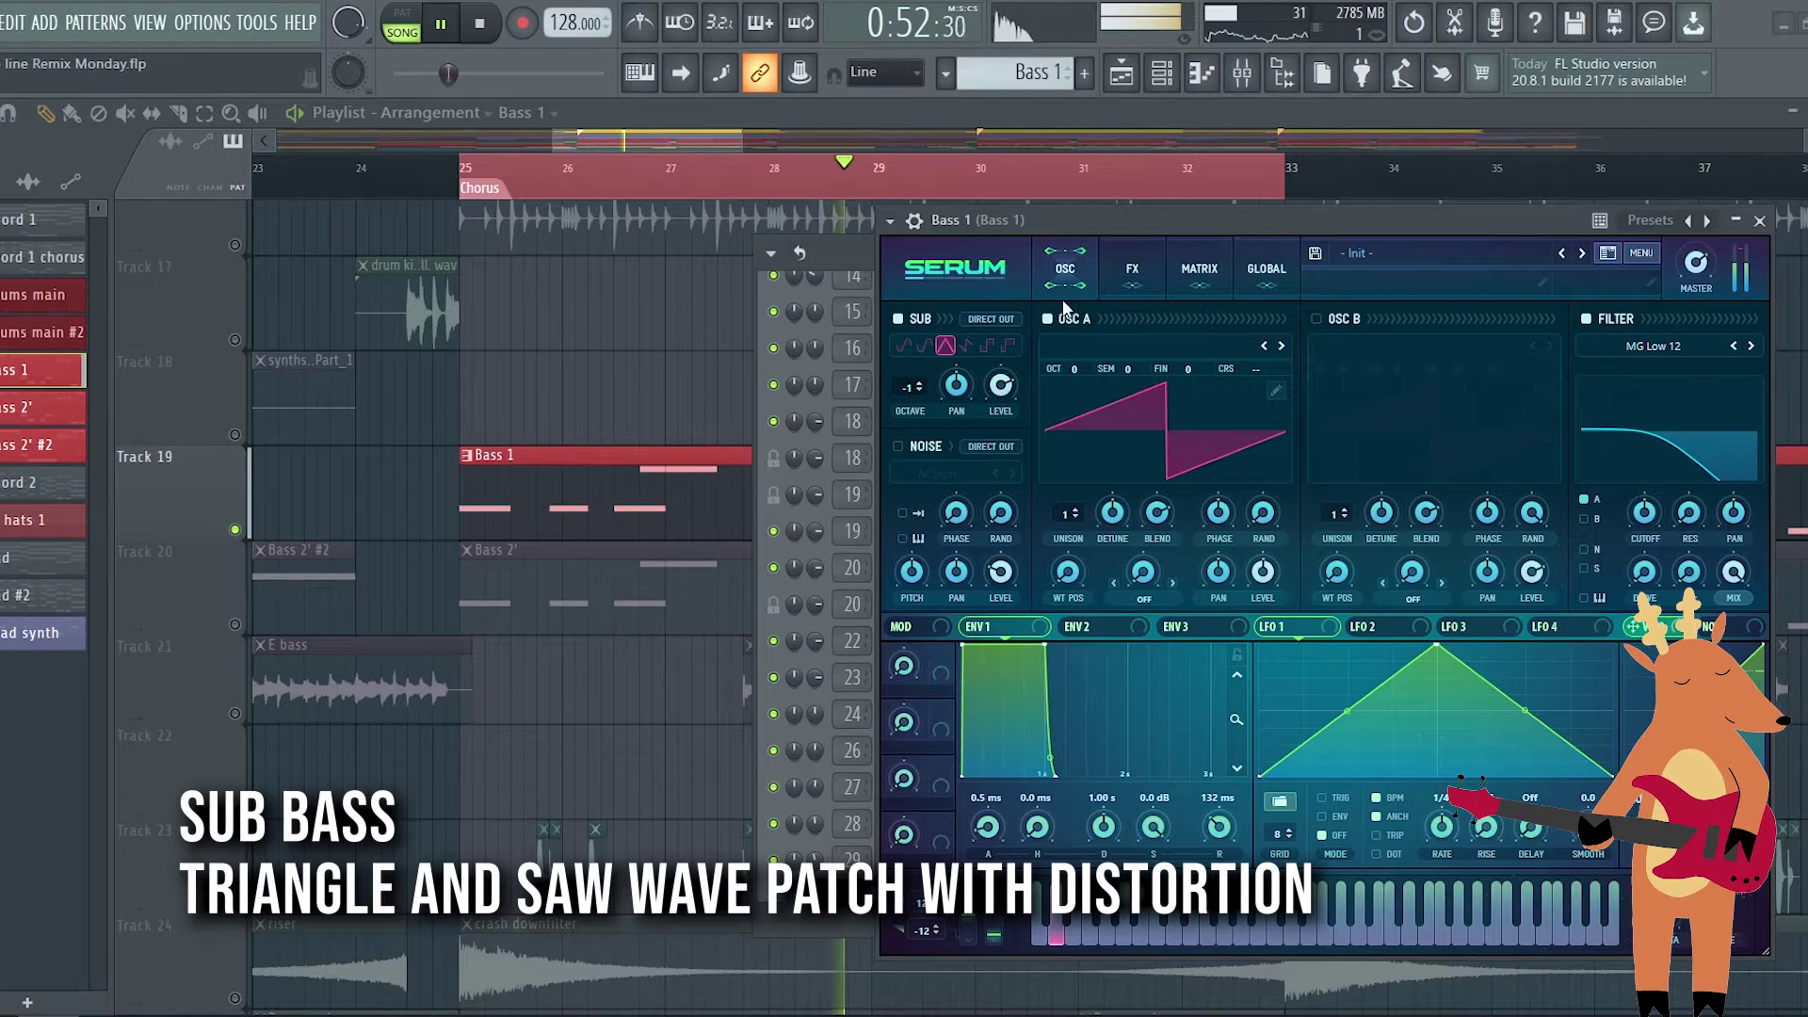
left_click(1132, 269)
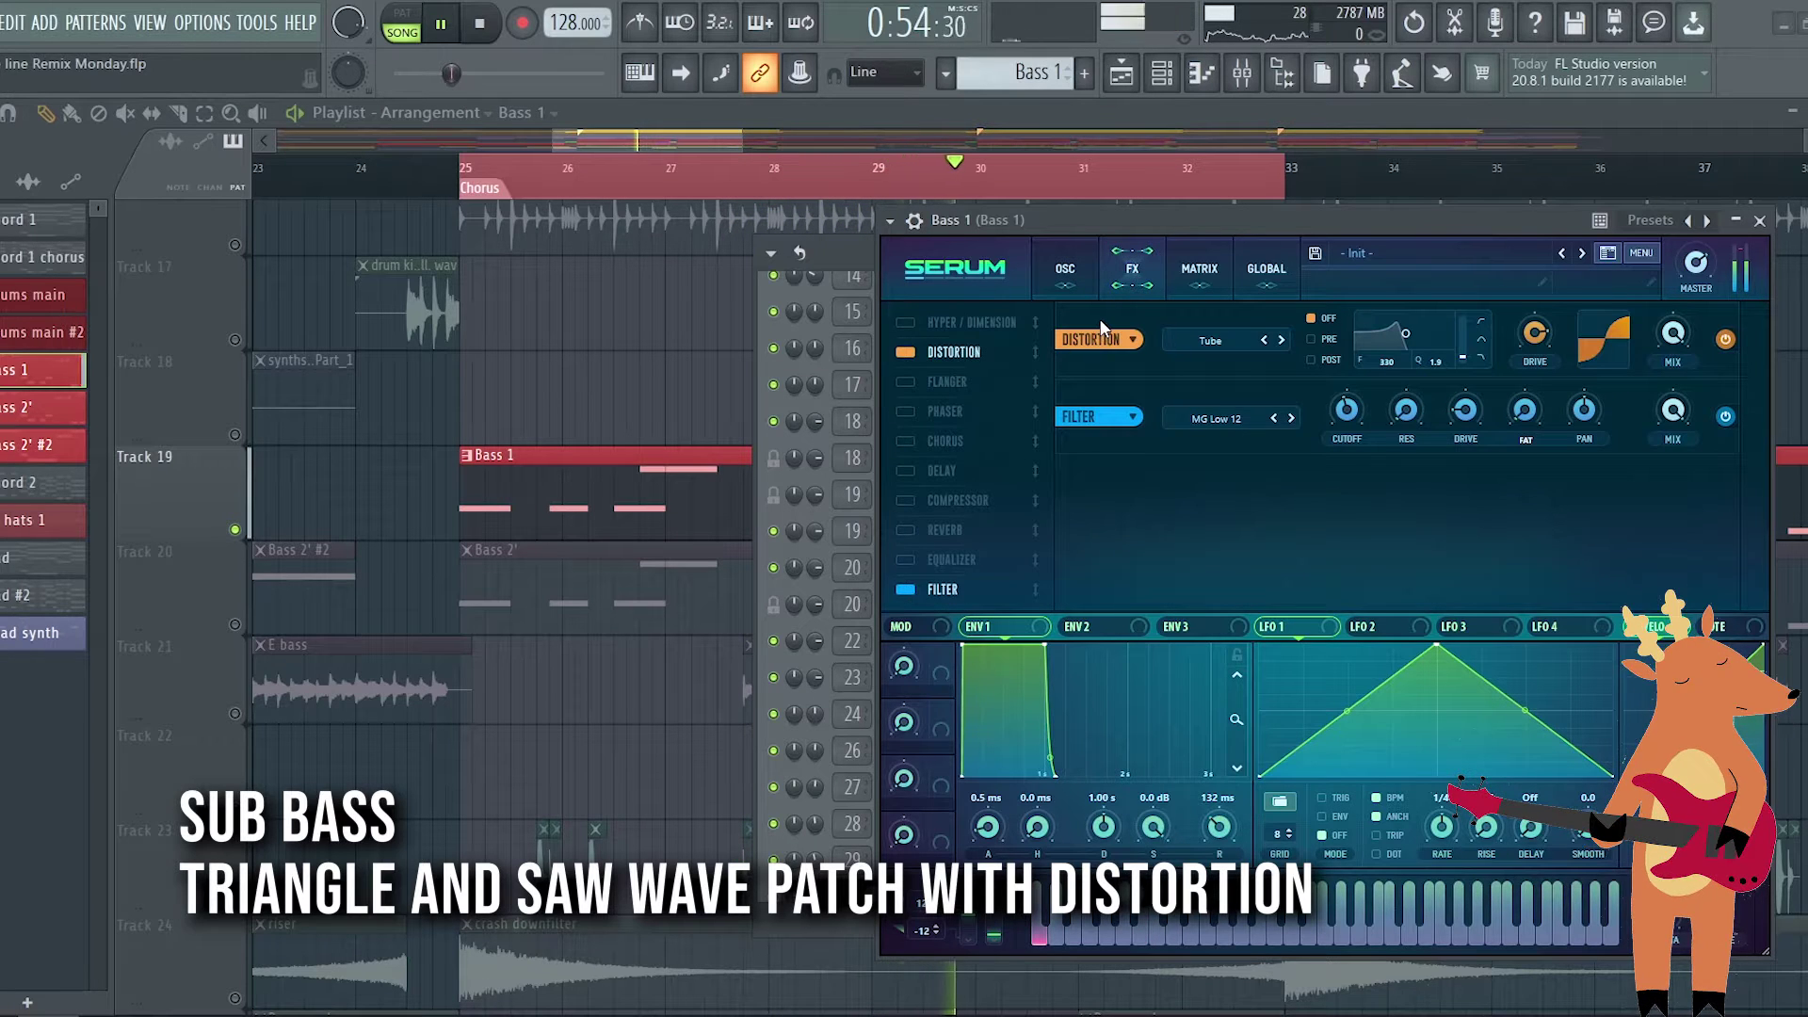
left_click(1760, 221)
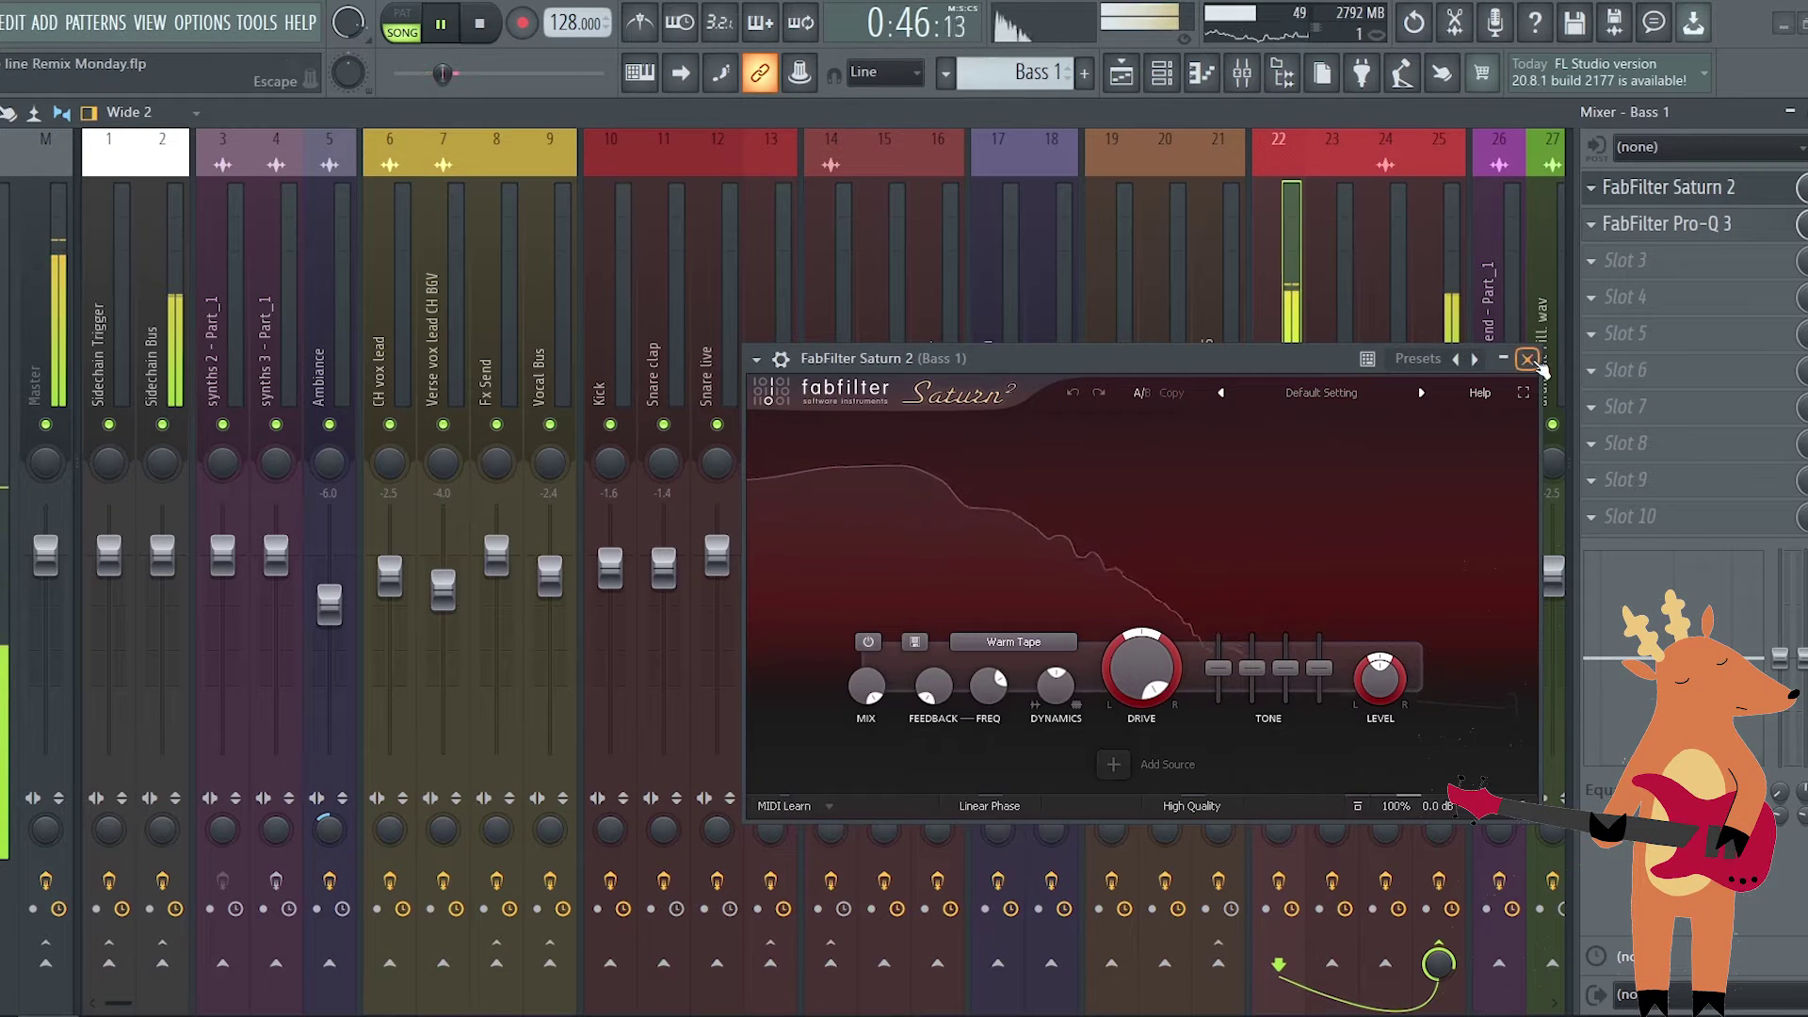
- Stop playback, close the Bass 1 track's FabFilter Saturn 2 and inspect its FabFilter Pro-Q 3 curve
key("space")
left_click(1527, 360)
left_click(1686, 231)
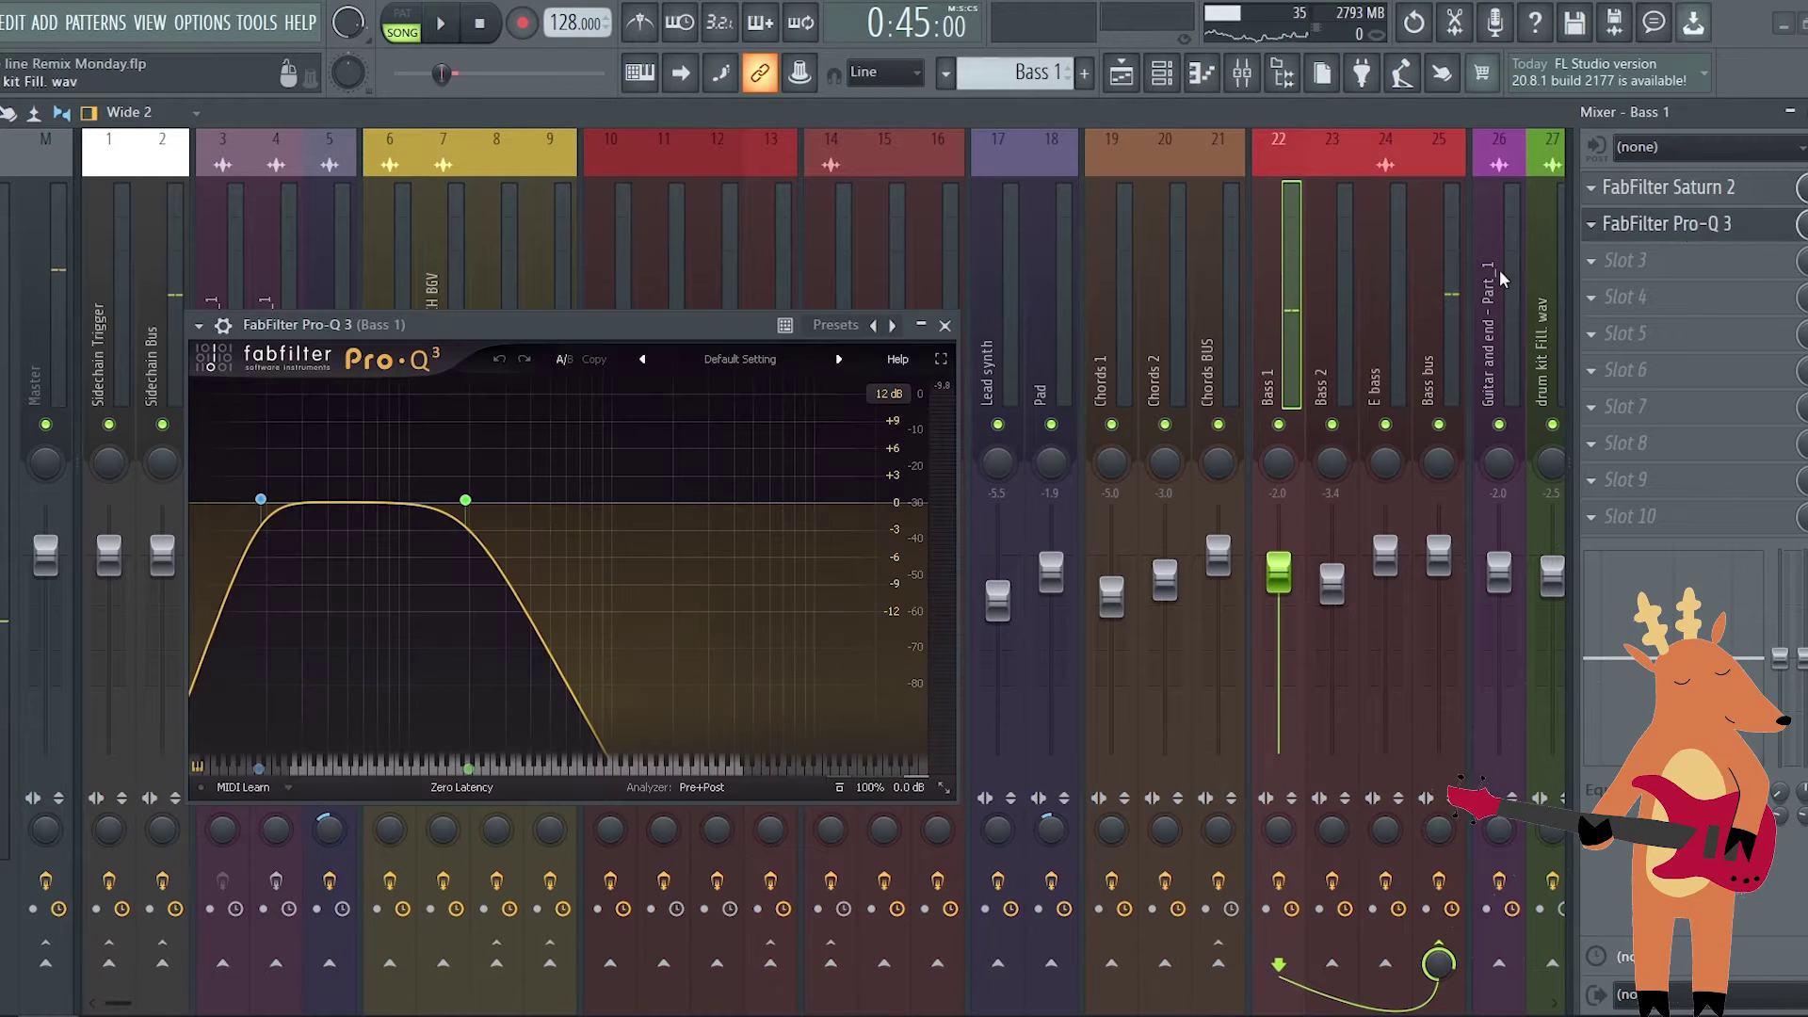
left_click_drag(690, 314, 923, 337)
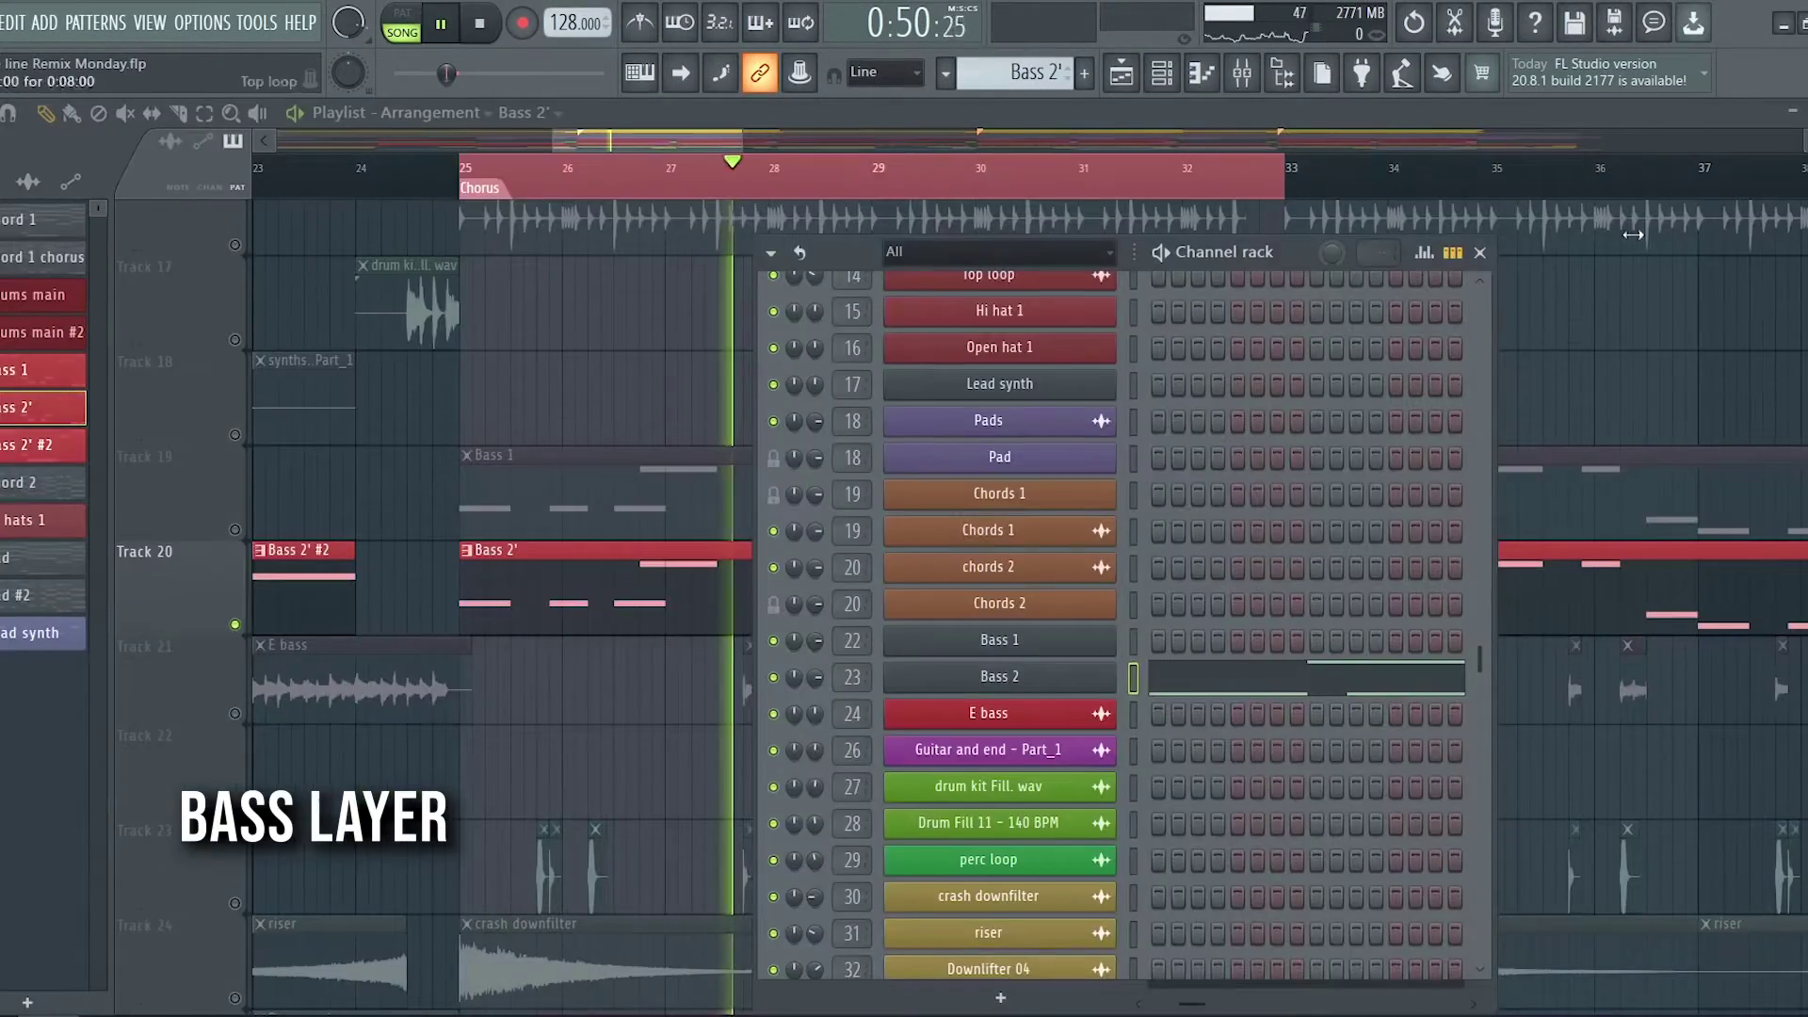
- Open the Bass 2 channel's Serum patch and show it beside the Bass 2 track in the mixer
left_click(1098, 674)
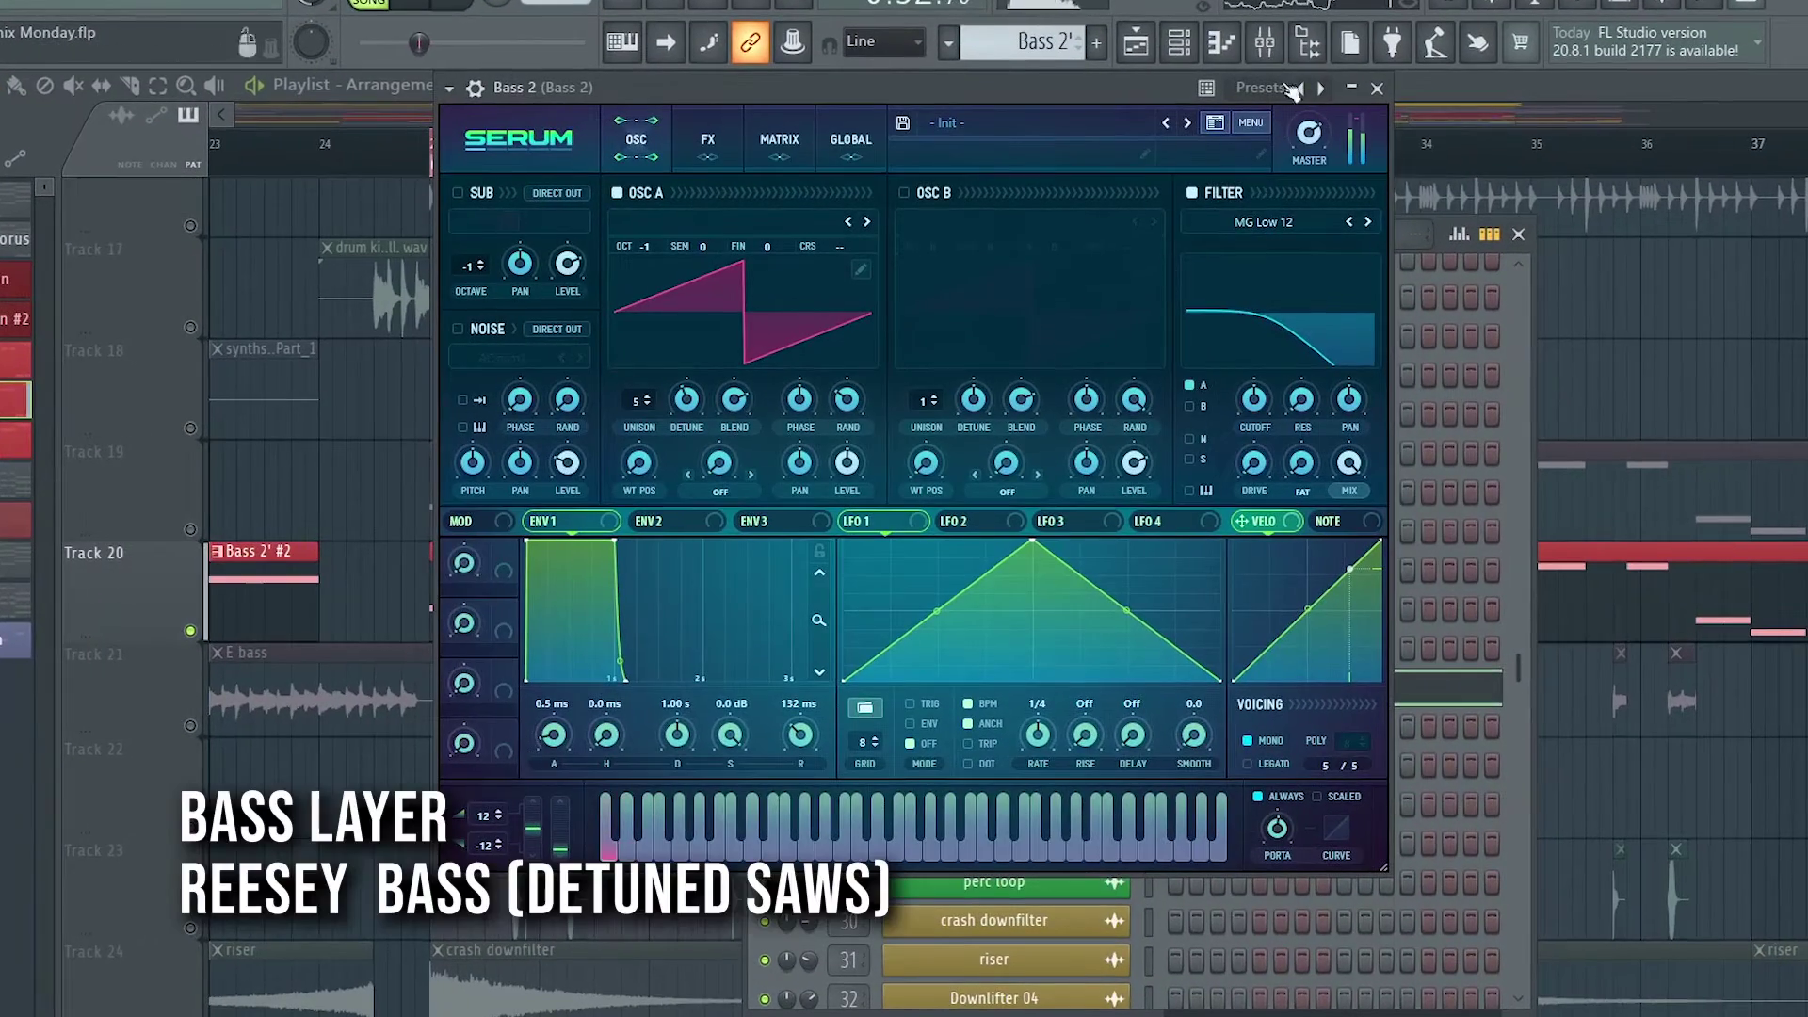
left_click(1268, 55)
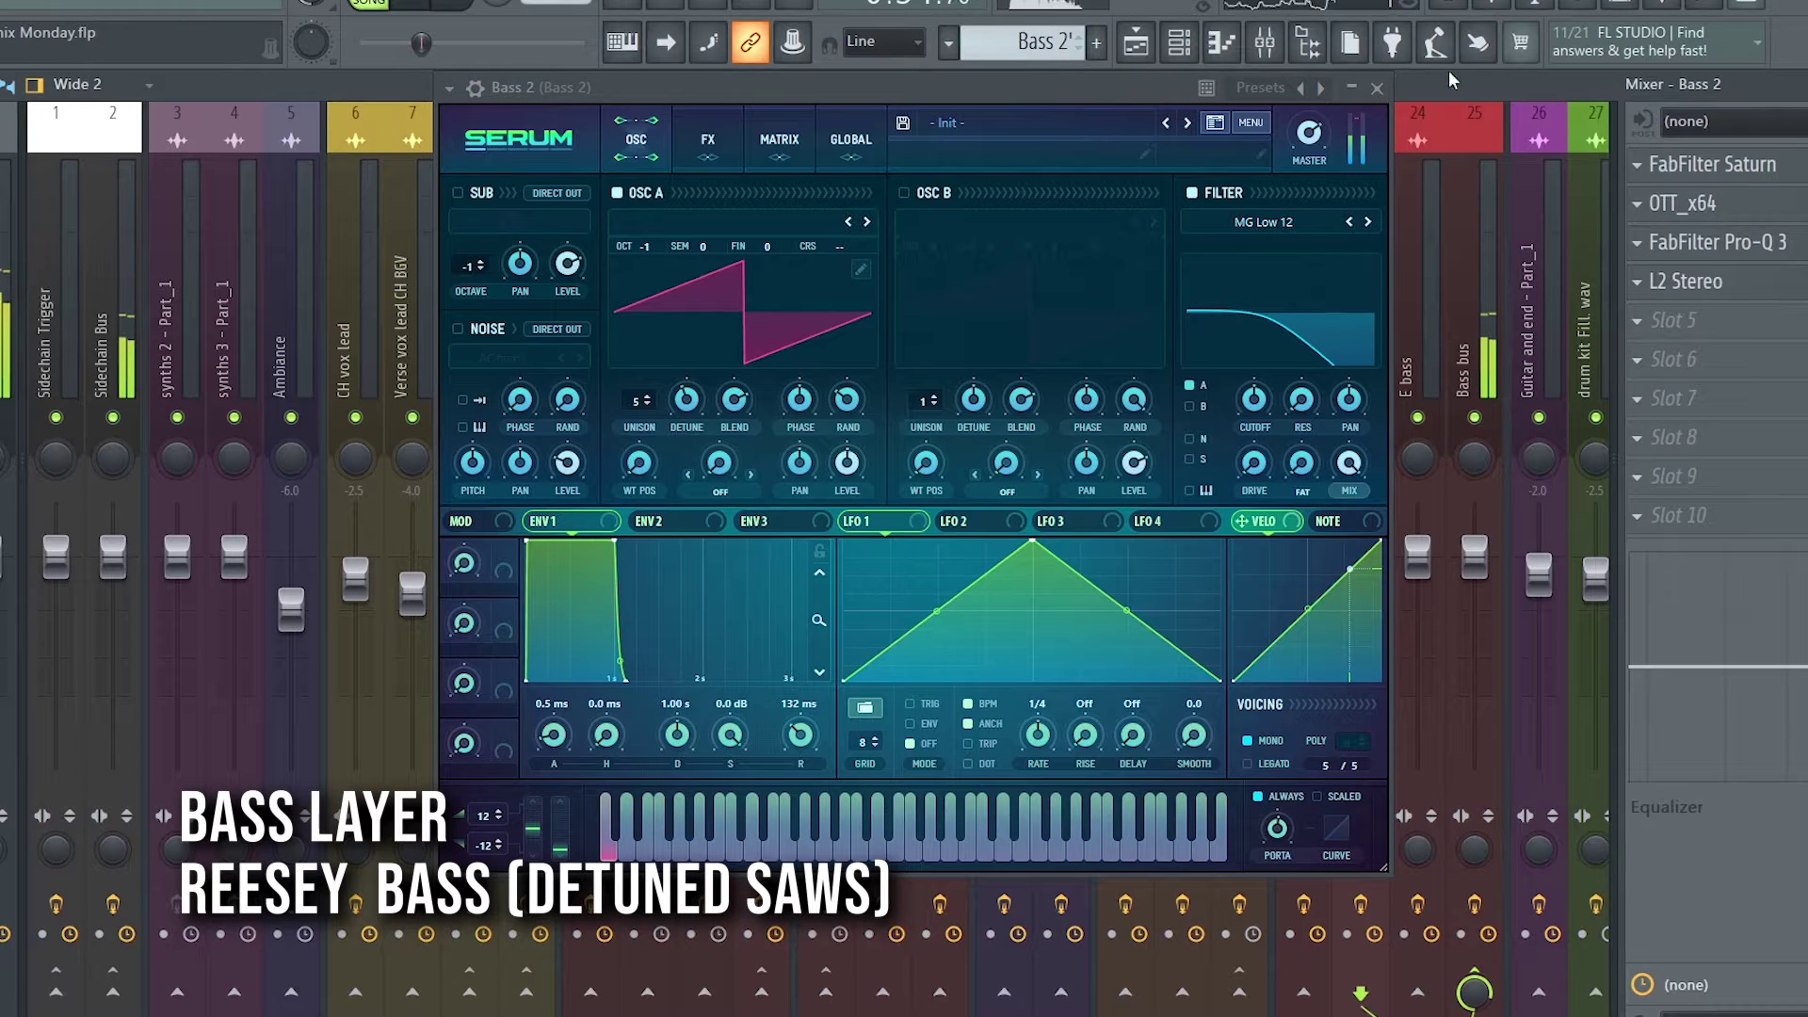
left_click_drag(1144, 83, 986, 111)
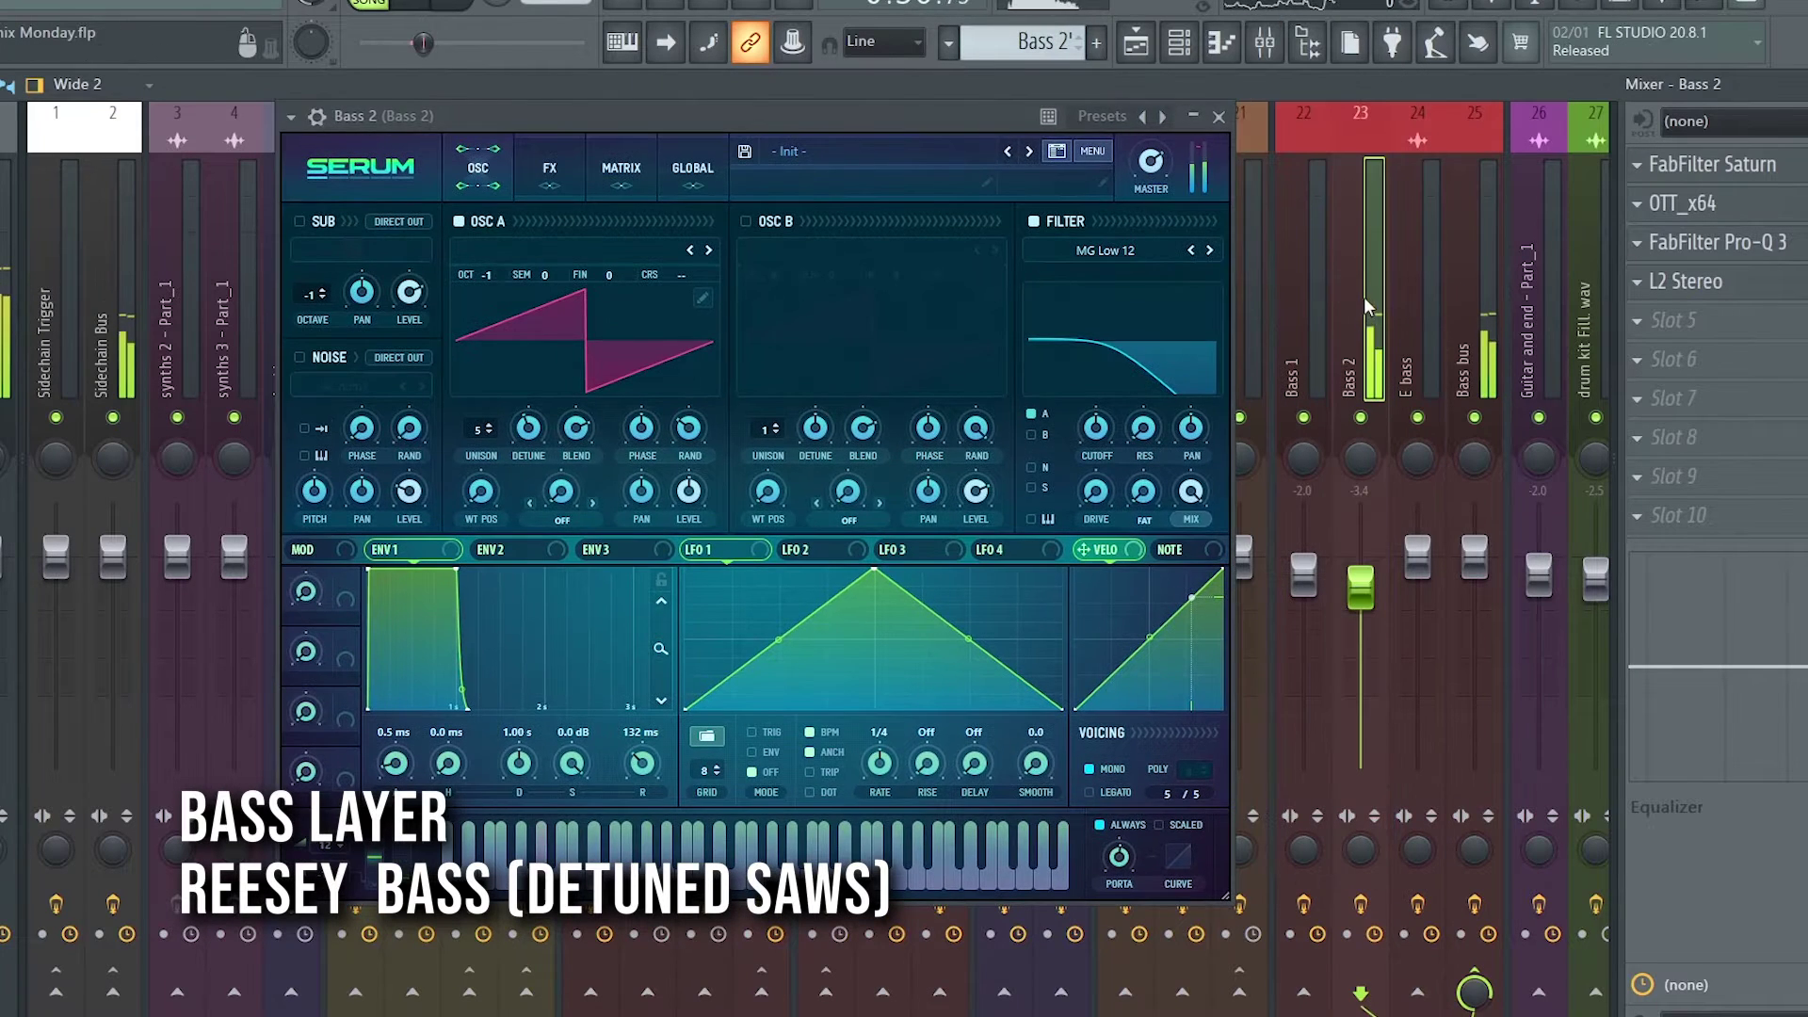
- Inspect the Bass 2 track's FabFilter Saturn, OTT, FabFilter Pro-Q 3 and L2 Stereo effects, and toggle the track's effects bypass
left_click(1743, 168)
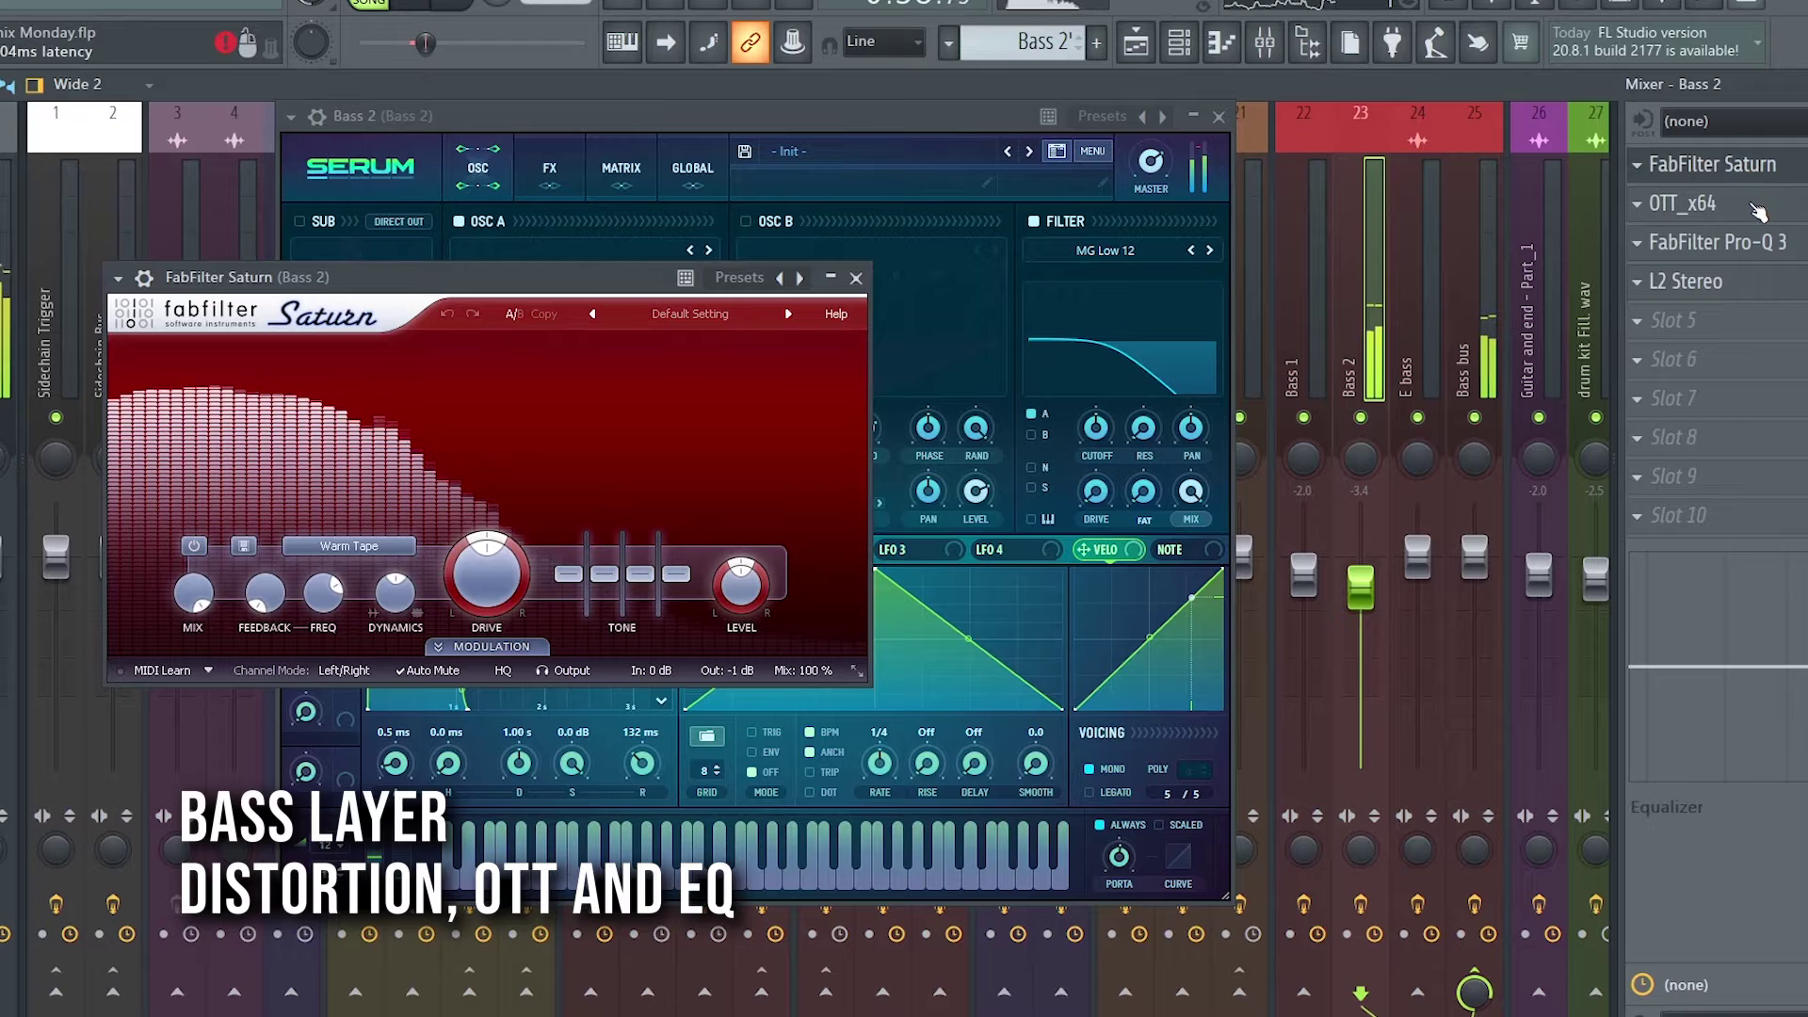
left_click(1757, 209)
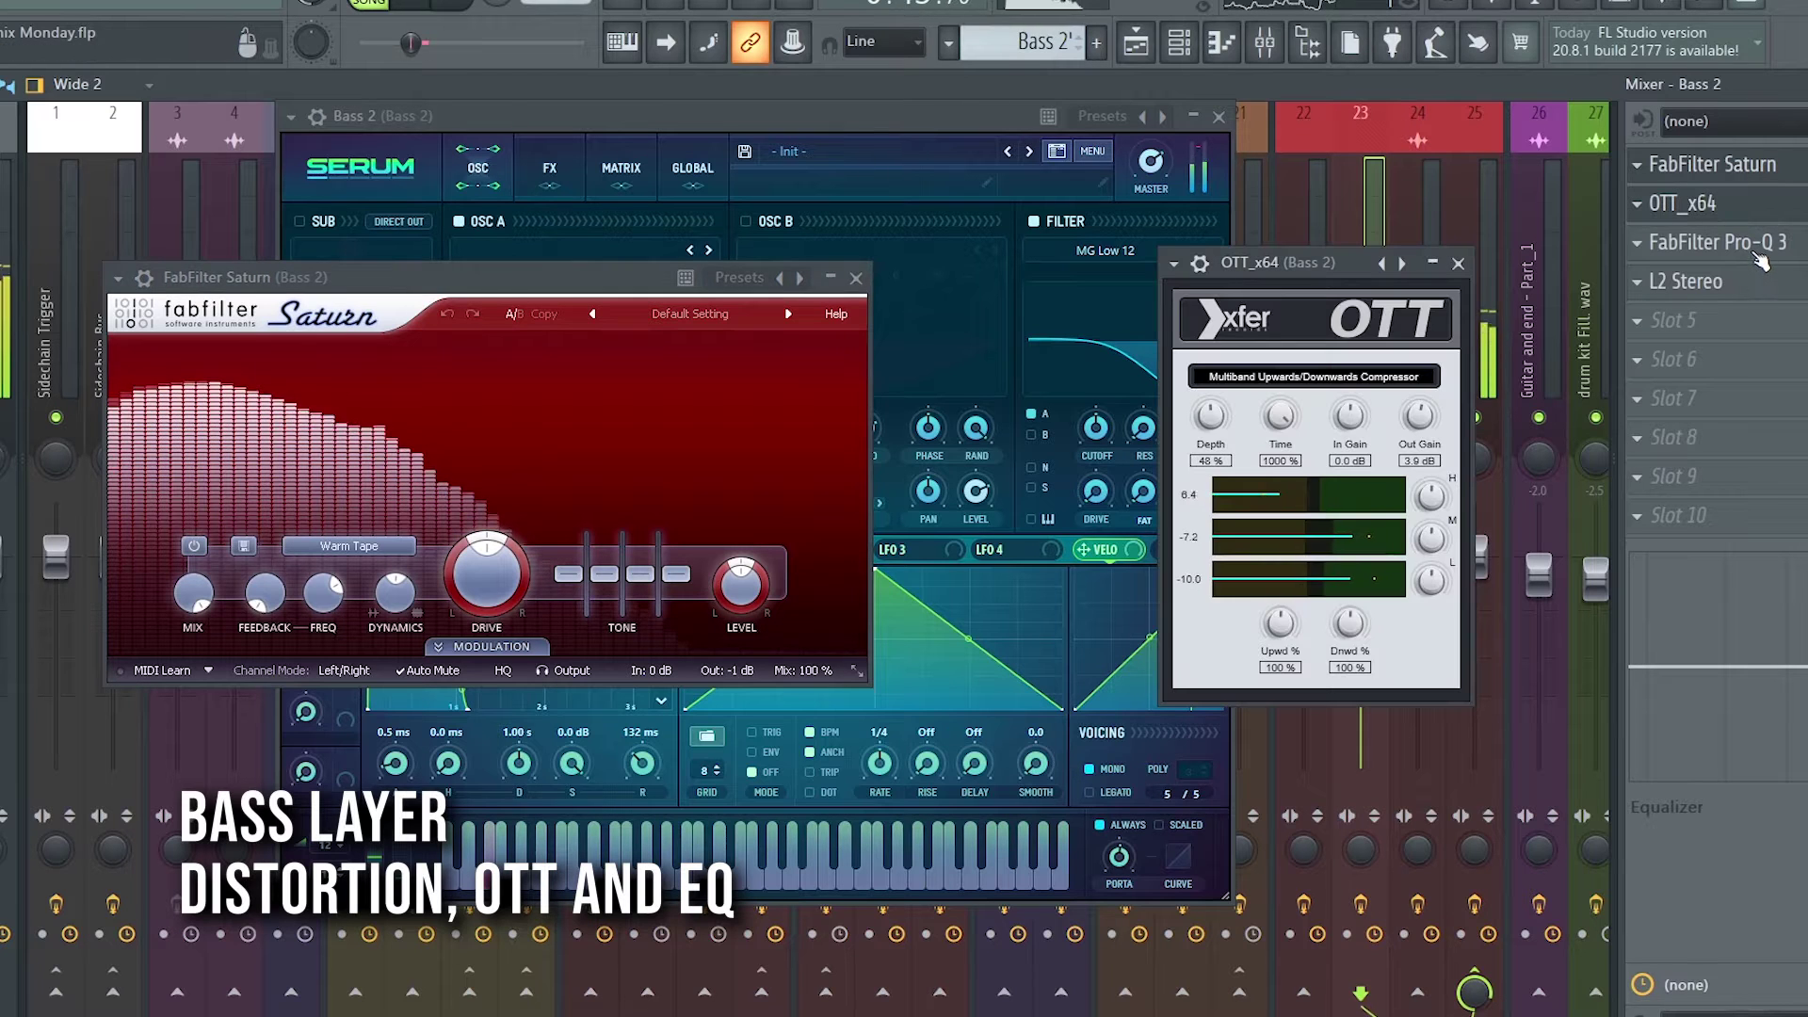
left_click(1758, 246)
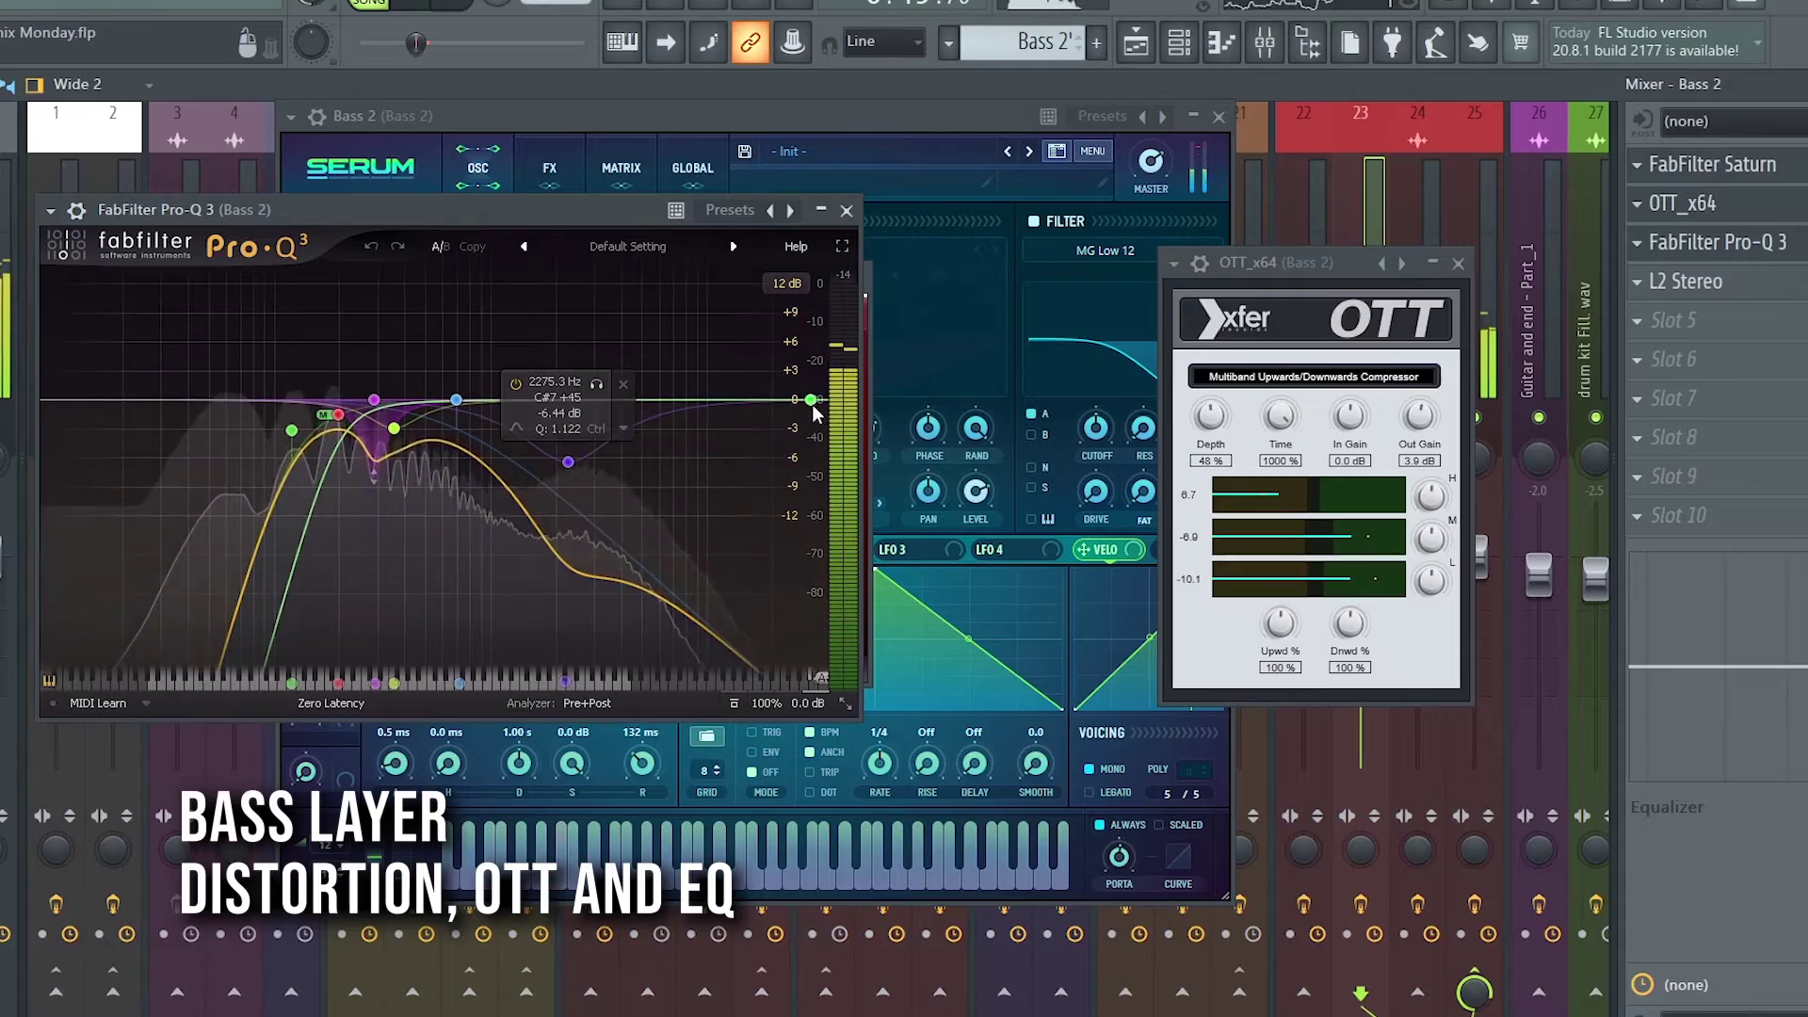
left_click(1785, 288)
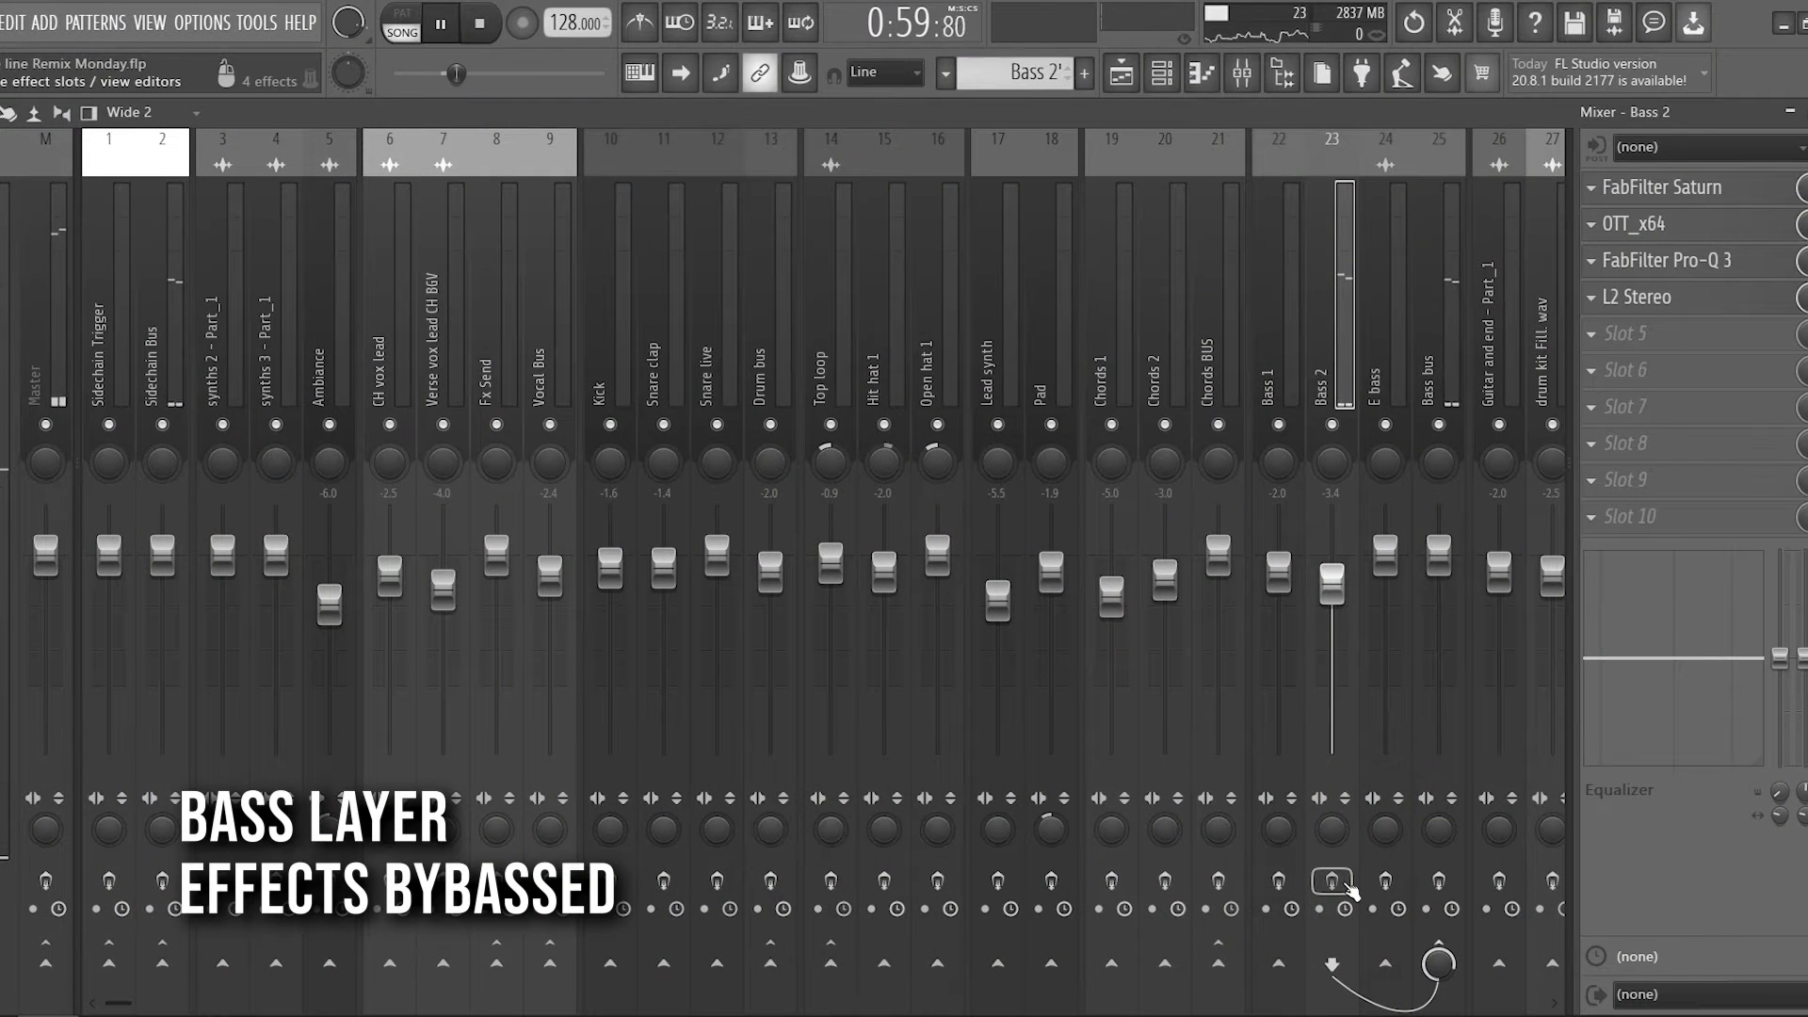
left_click(1347, 885)
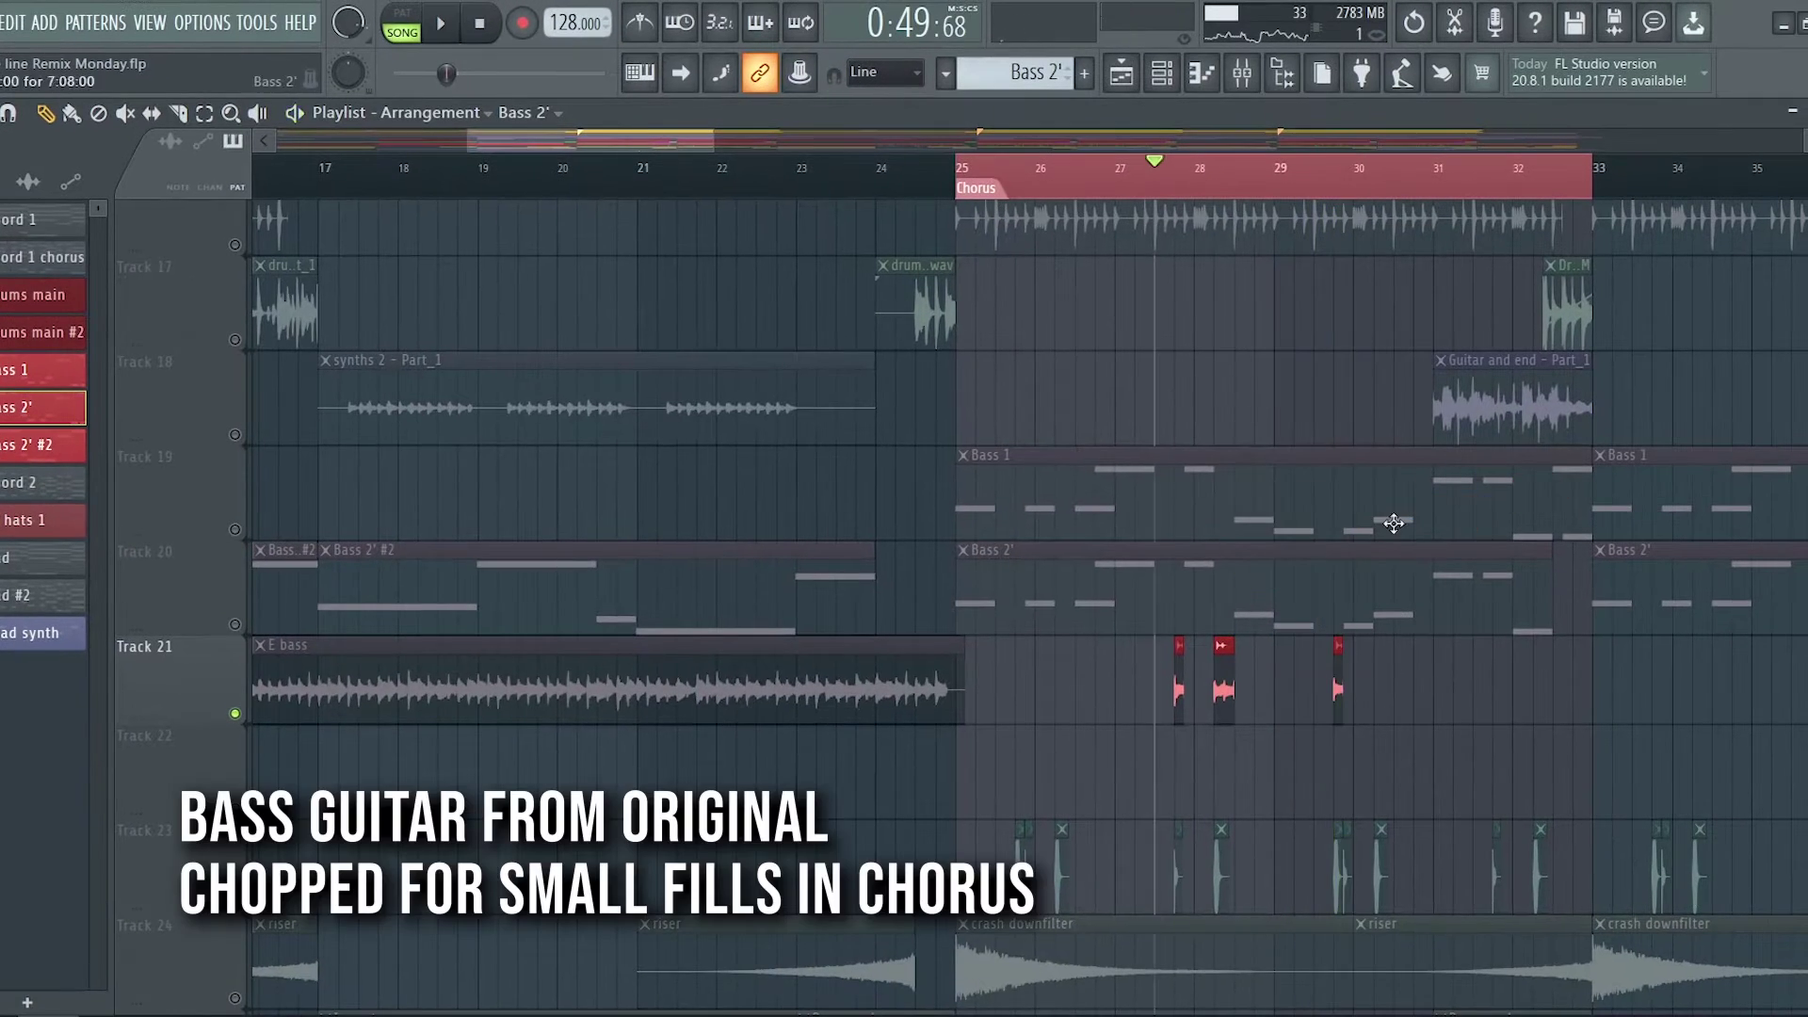
- In the mixer, inspect the E bass track's OTT and FabFilter Pro-Q 3, plus the Bass bus track's SSLComp Stereo and FabFilter Pro-Q 3
left_click(1245, 81)
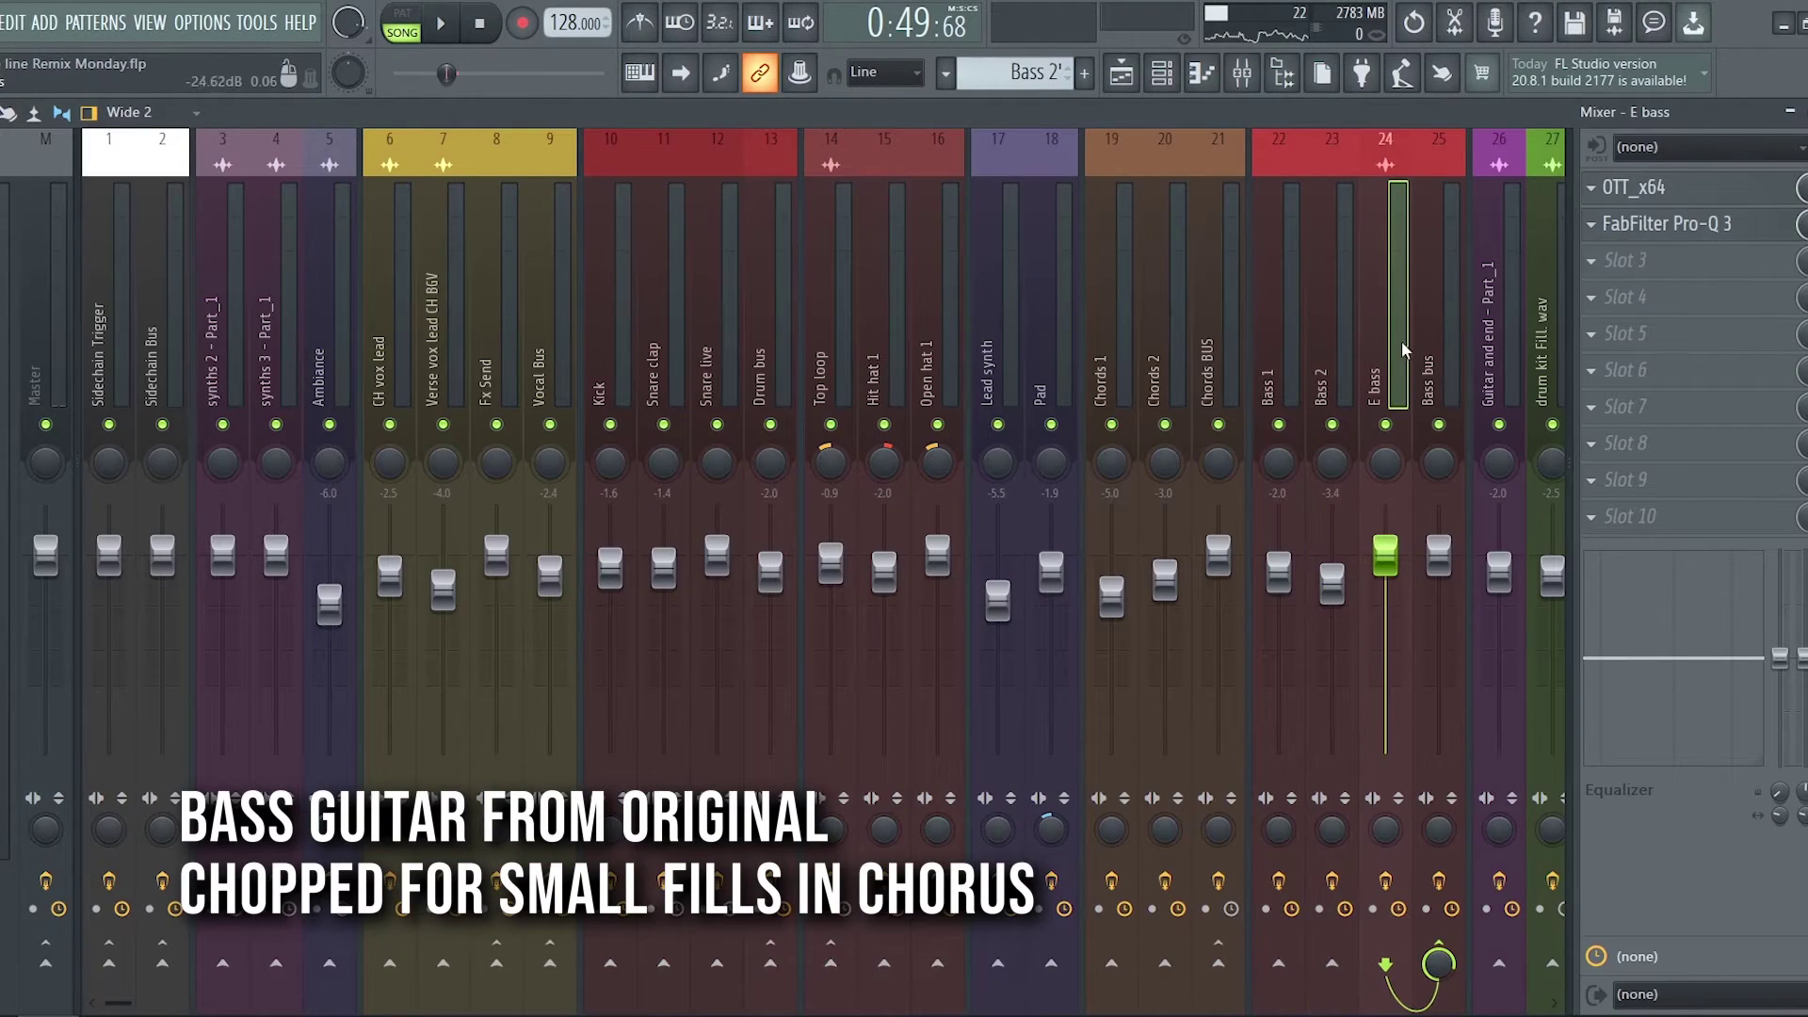
left_click(1692, 193)
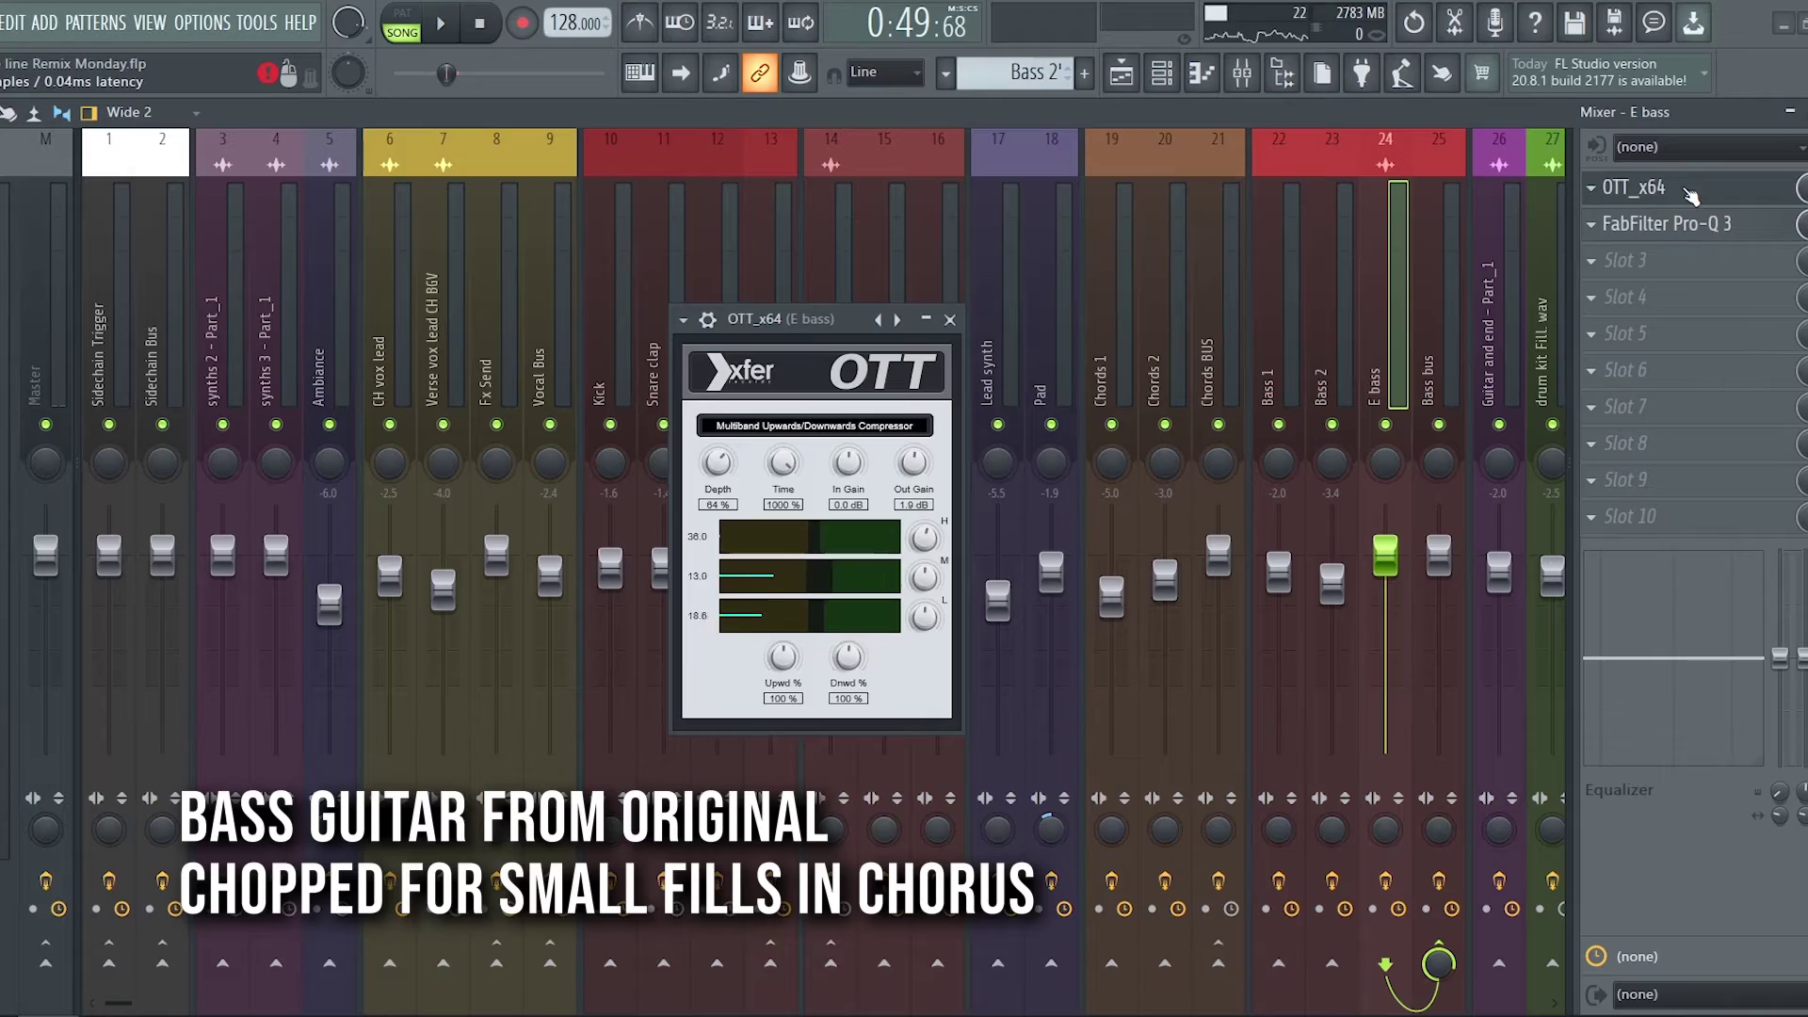
left_click(1690, 238)
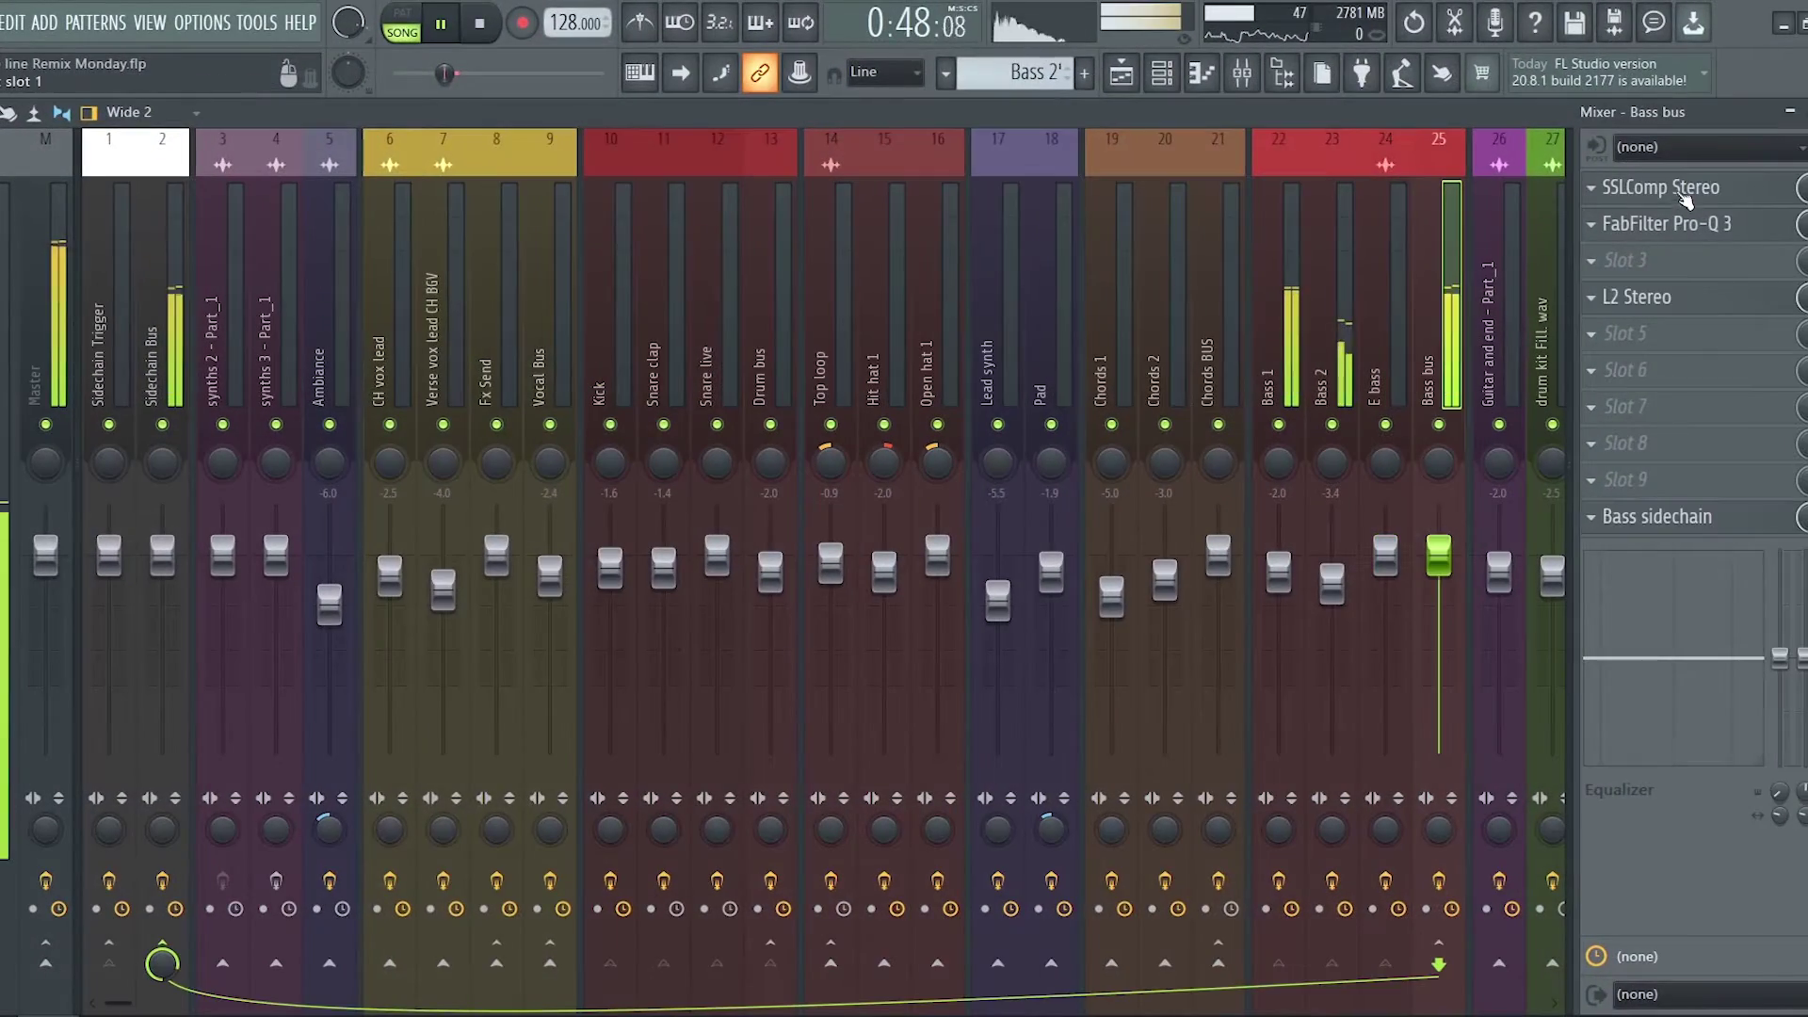
left_click(1685, 196)
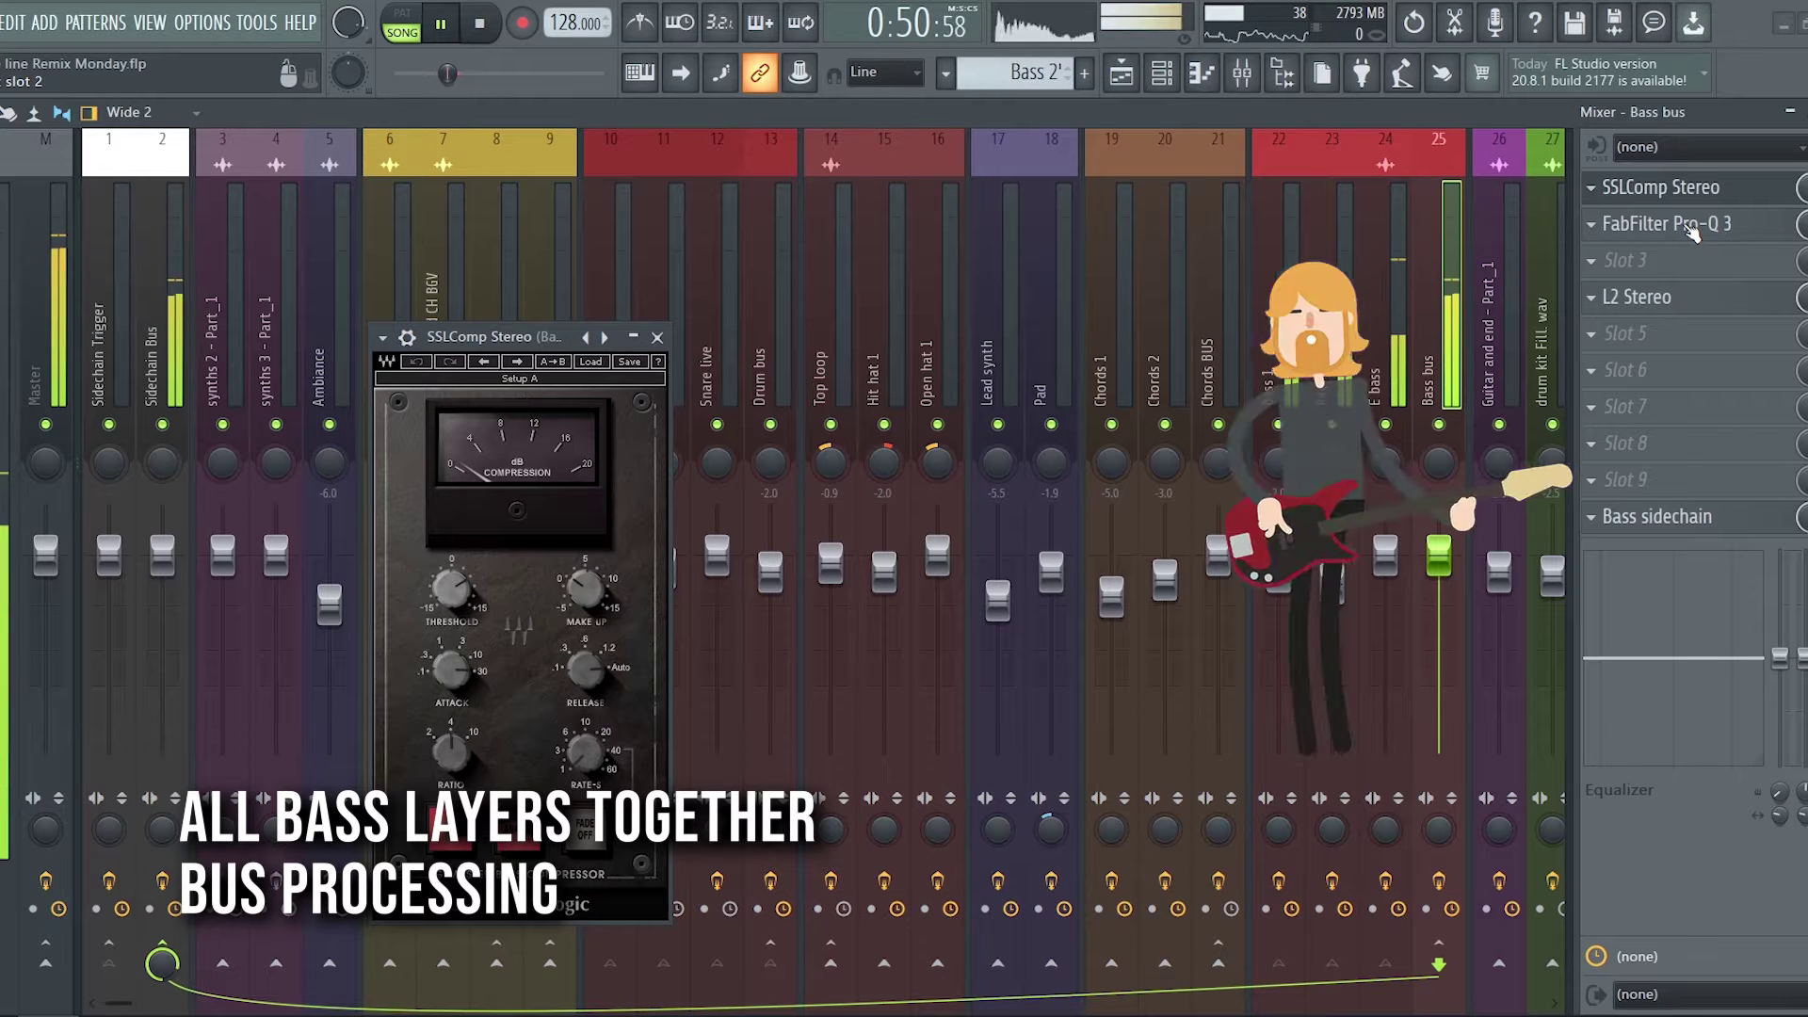
left_click(1692, 233)
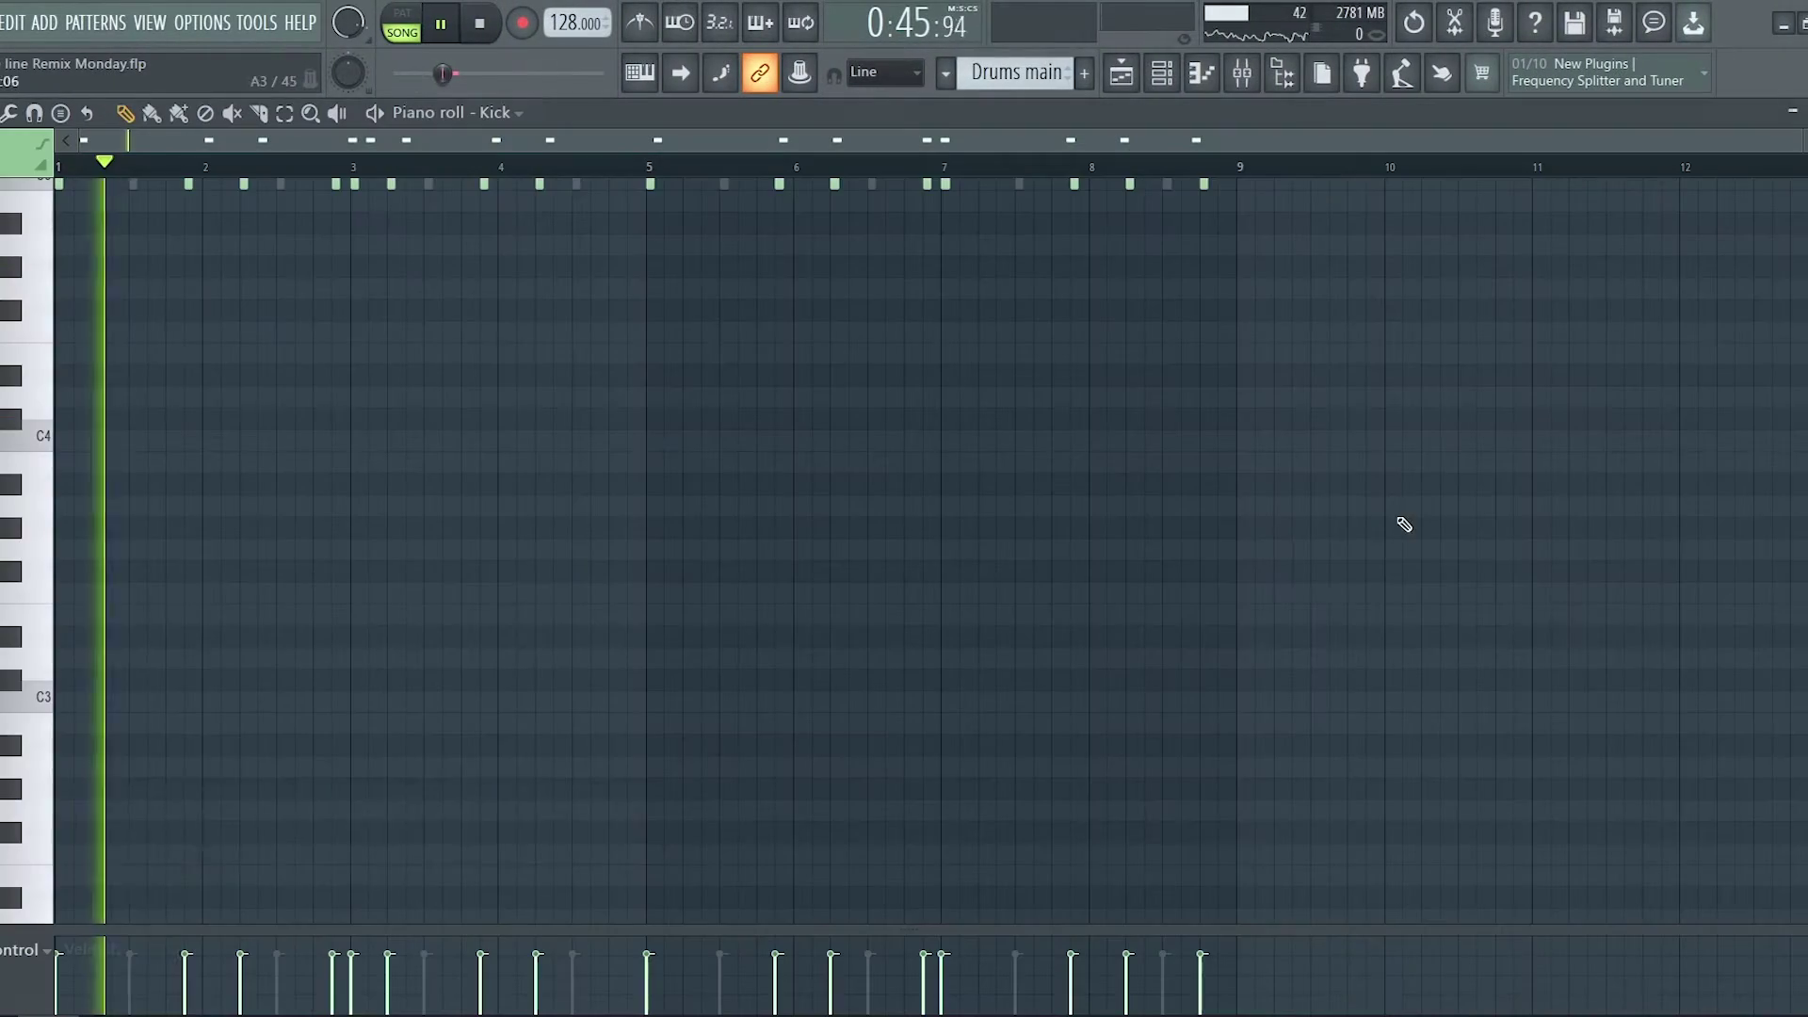
- Examine the Drums main pattern's kick notes in the piano roll and open the channel of the ghosted notes
scroll(945, 577, "up", 5)
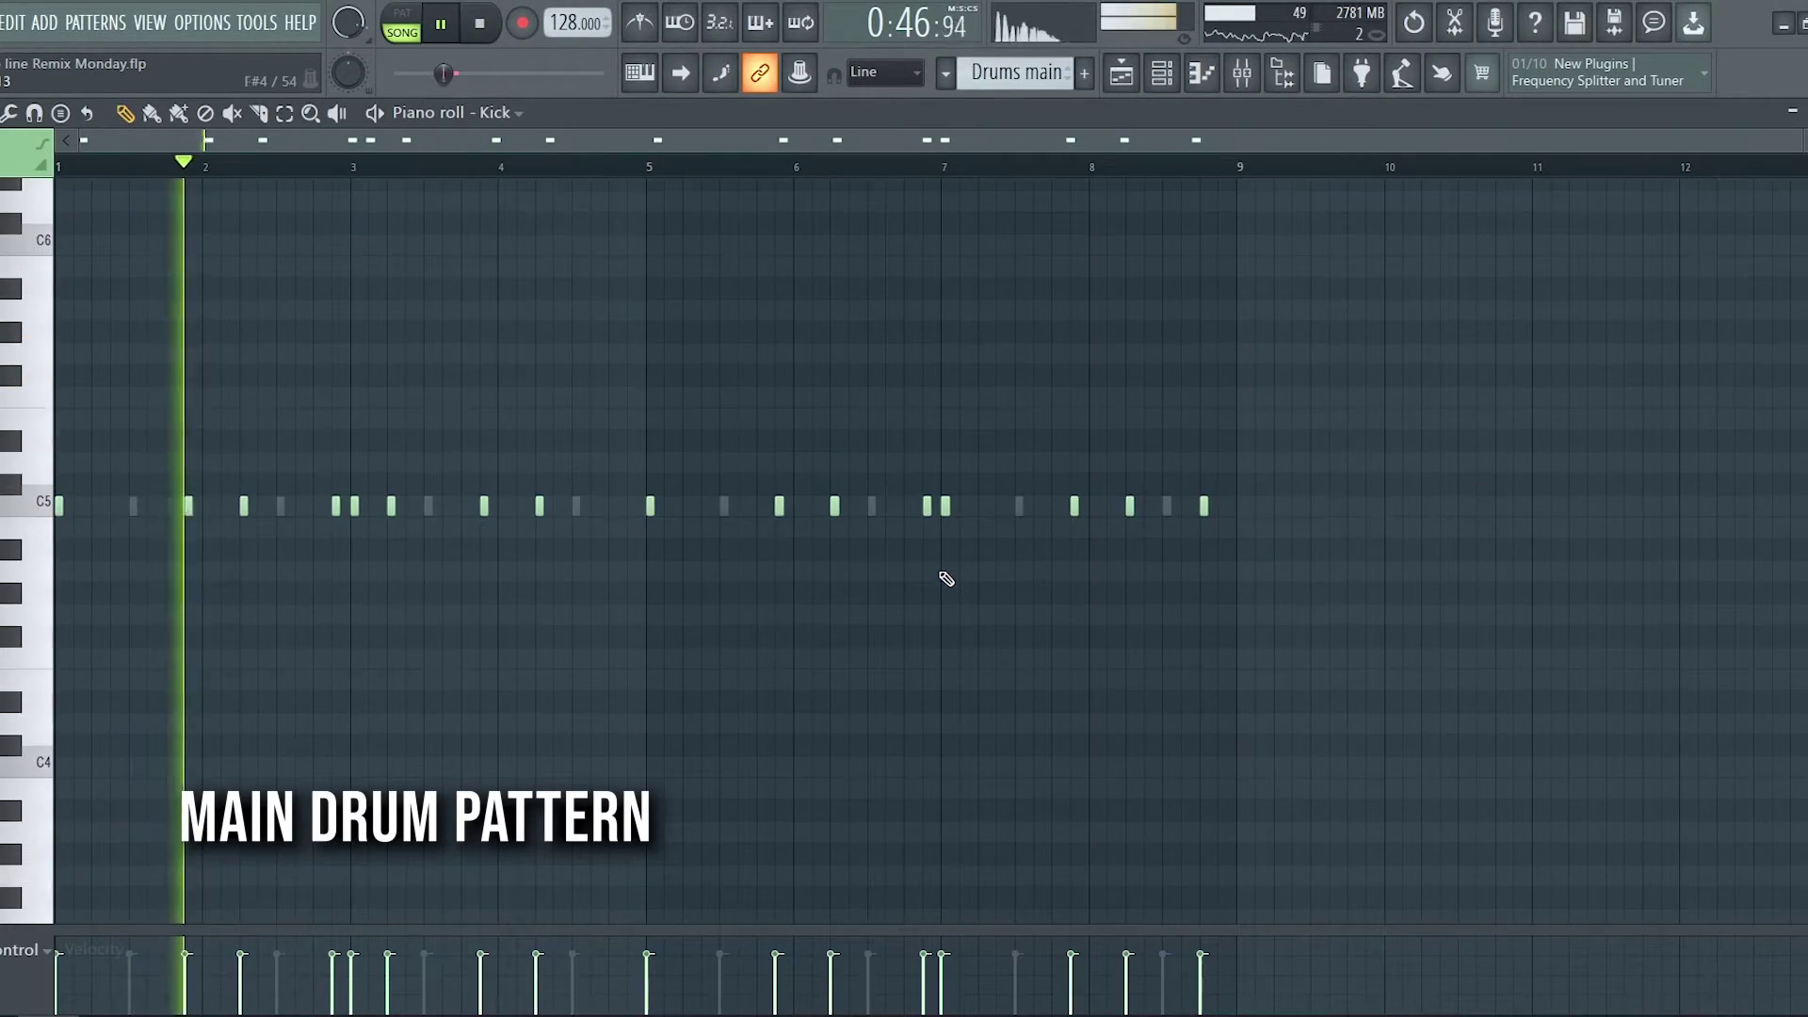
double_click(133, 506)
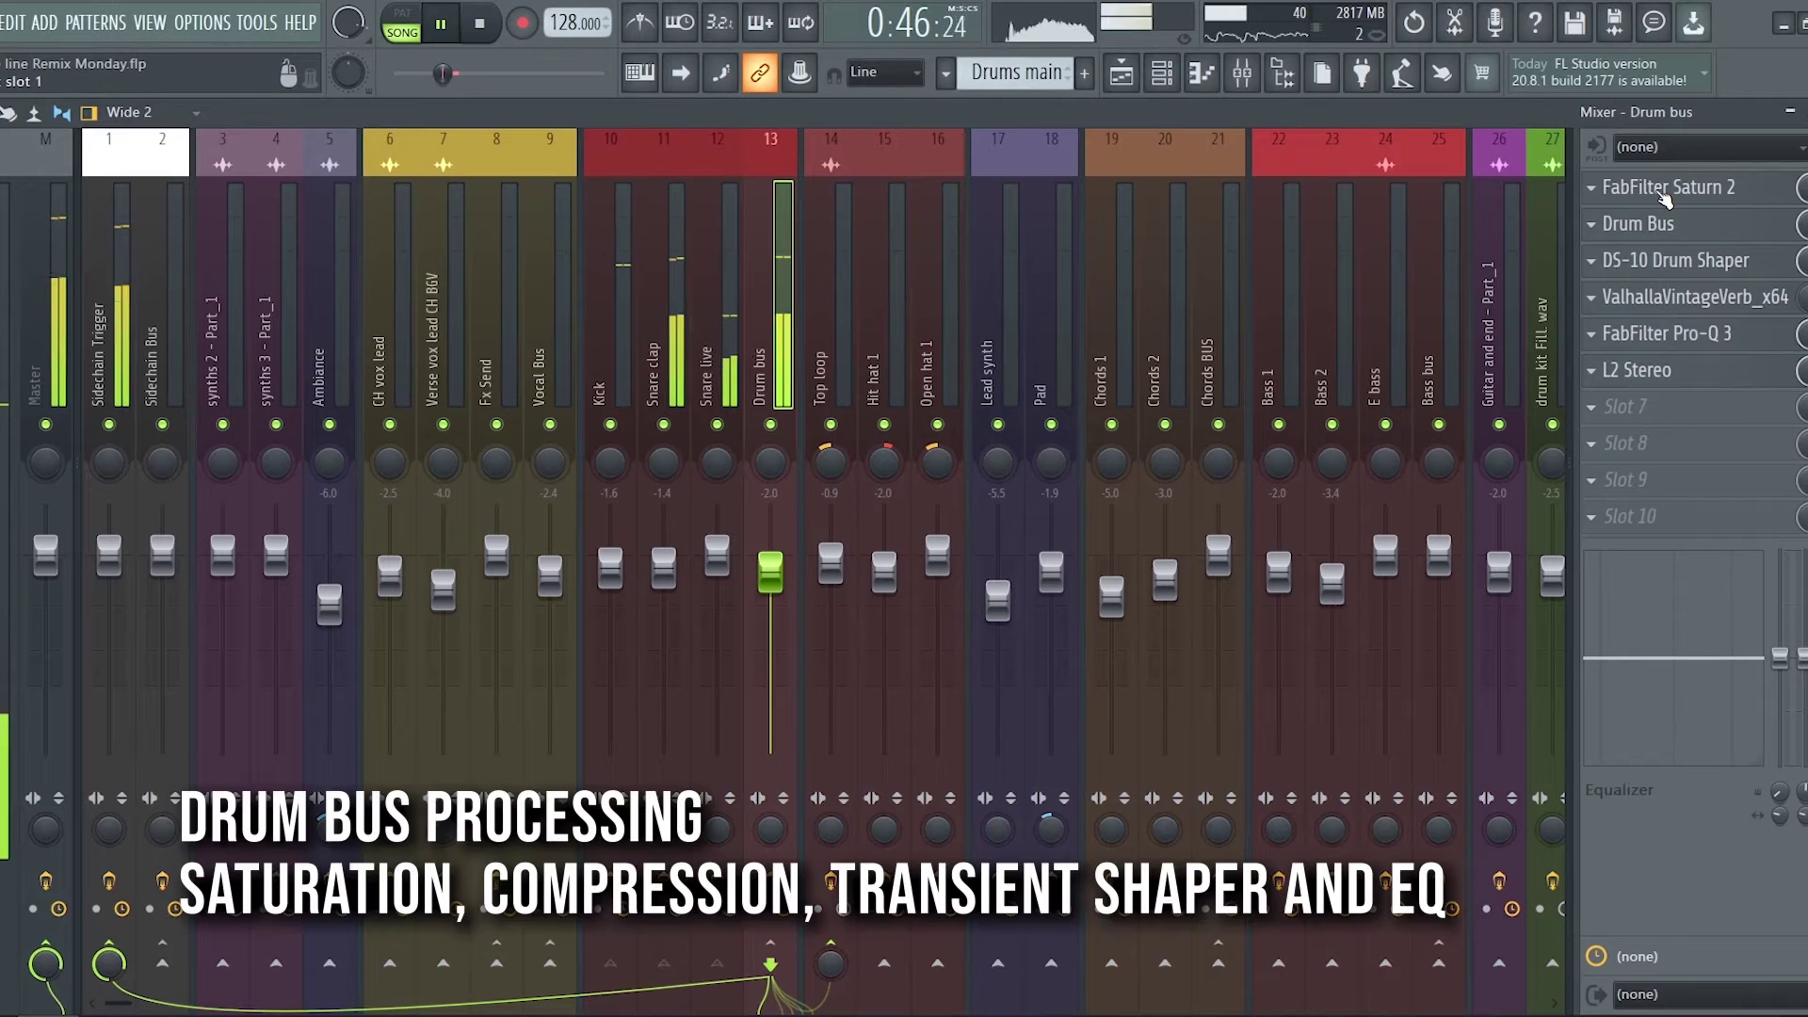
- Inspect the Drum bus track's FabFilter Saturn 2, Drum Bus compressor, DS-10 Drum Shaper, ValhallaVintageVerb, FabFilter Pro-Q 3 and L2 Stereo effects
left_click(1662, 193)
left_click(1720, 229)
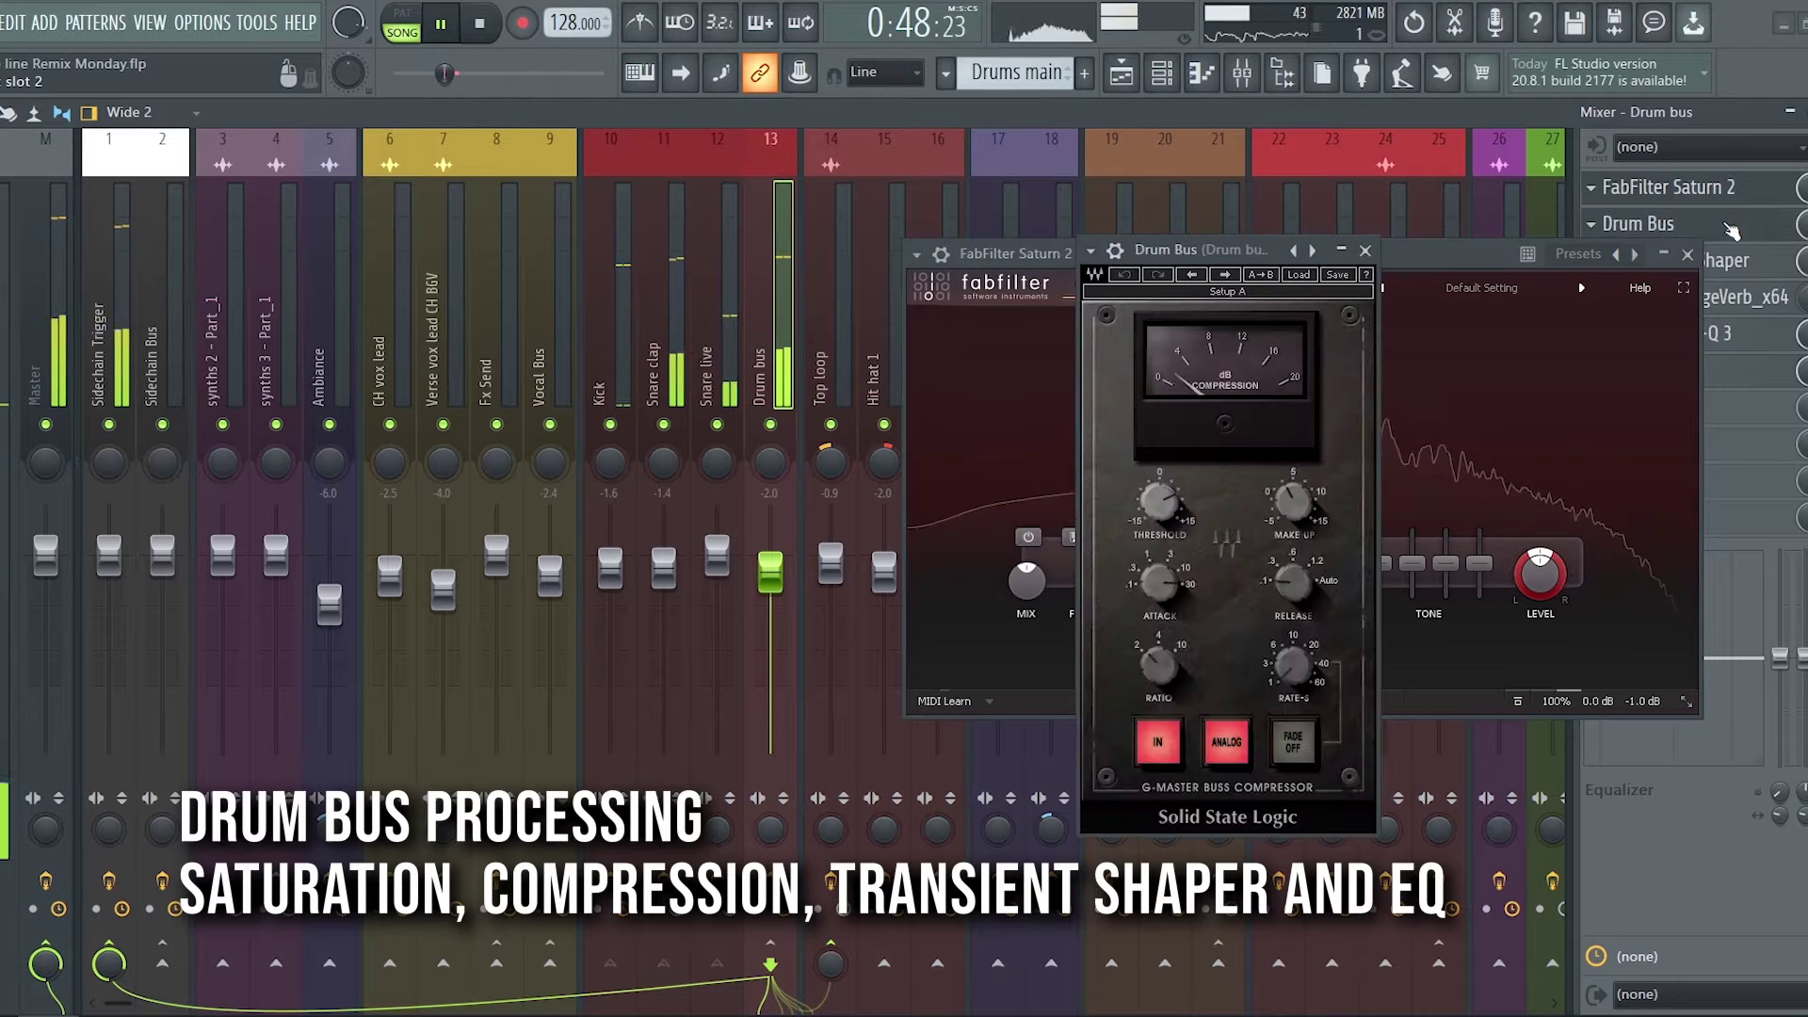
left_click(1739, 267)
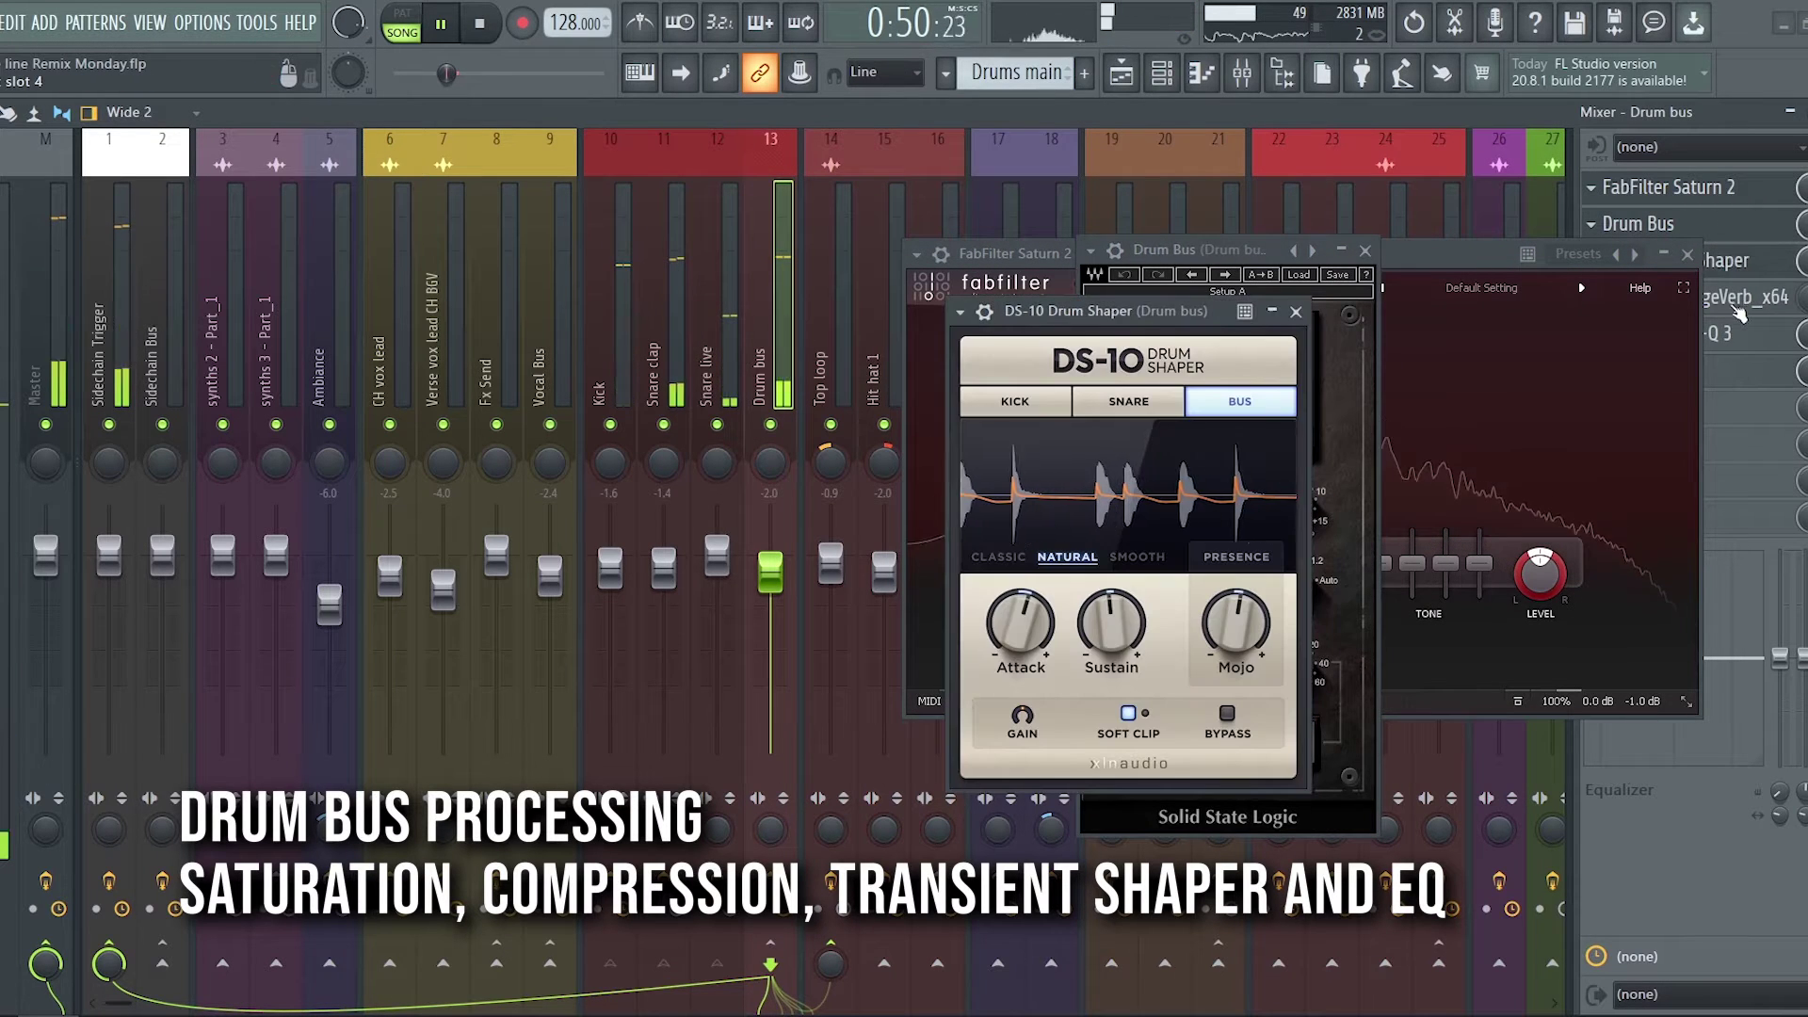
left_click(1752, 311)
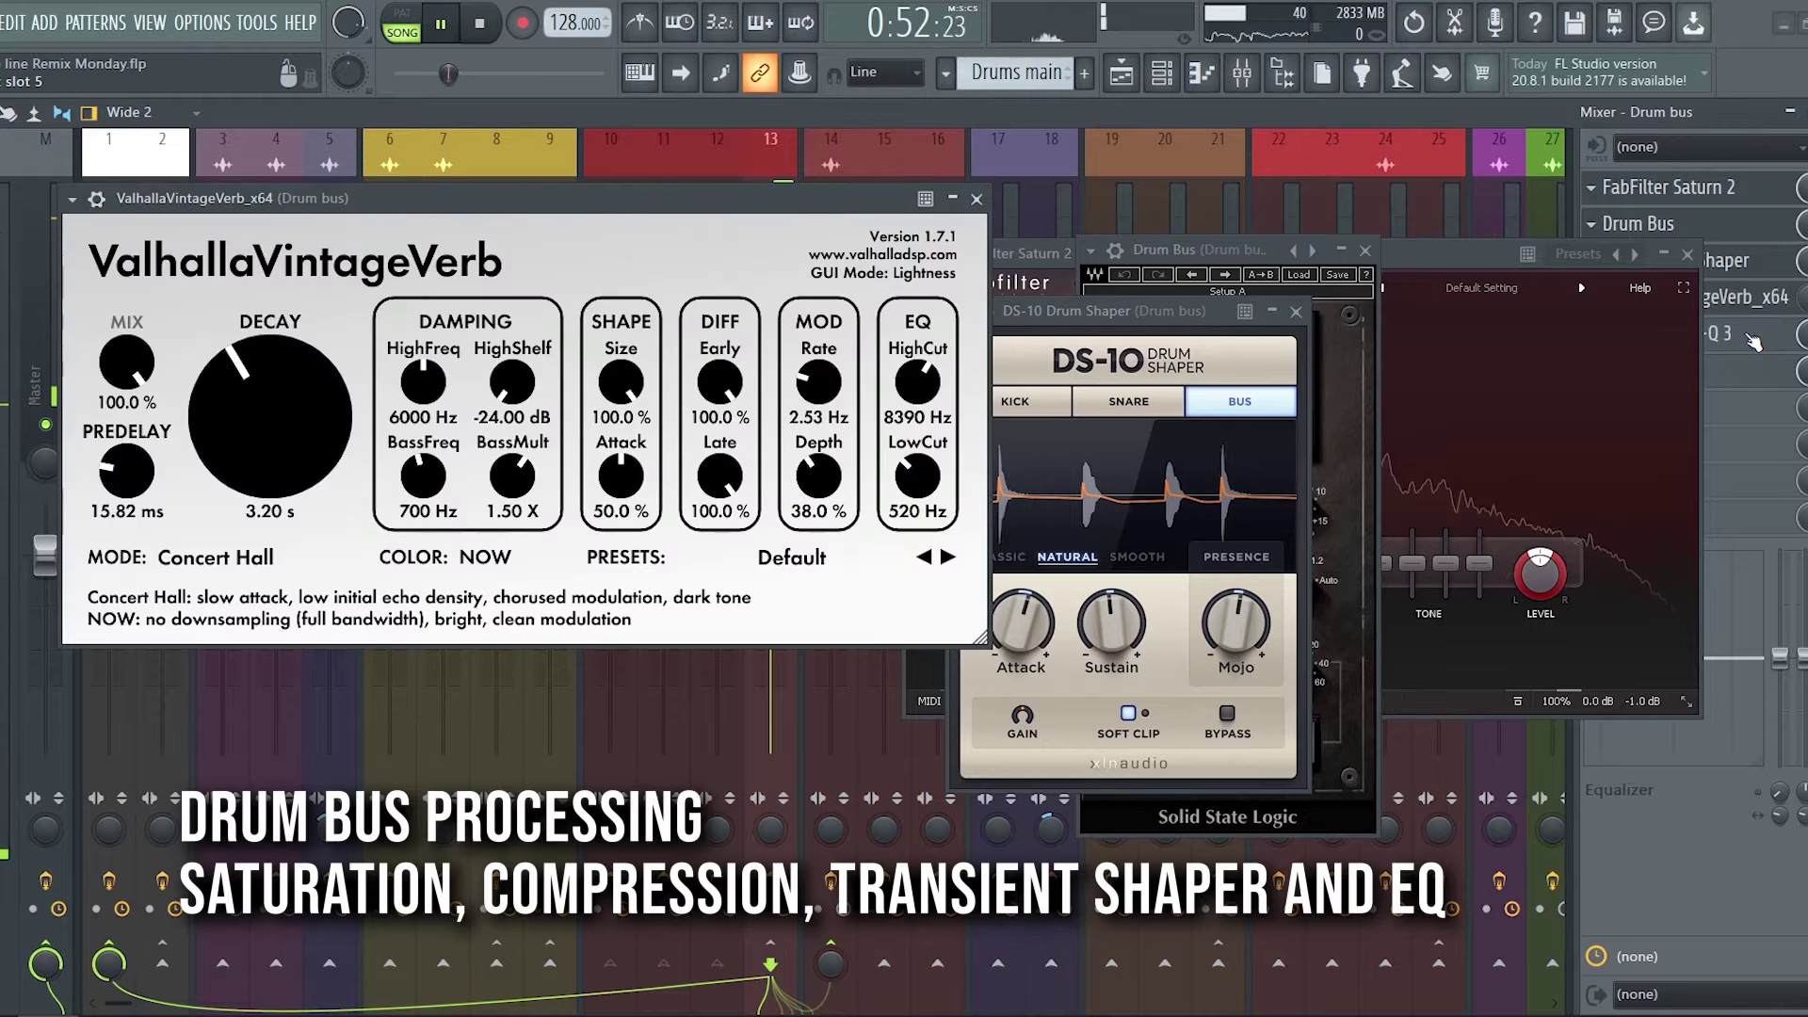
left_click(1750, 312)
left_click(1742, 336)
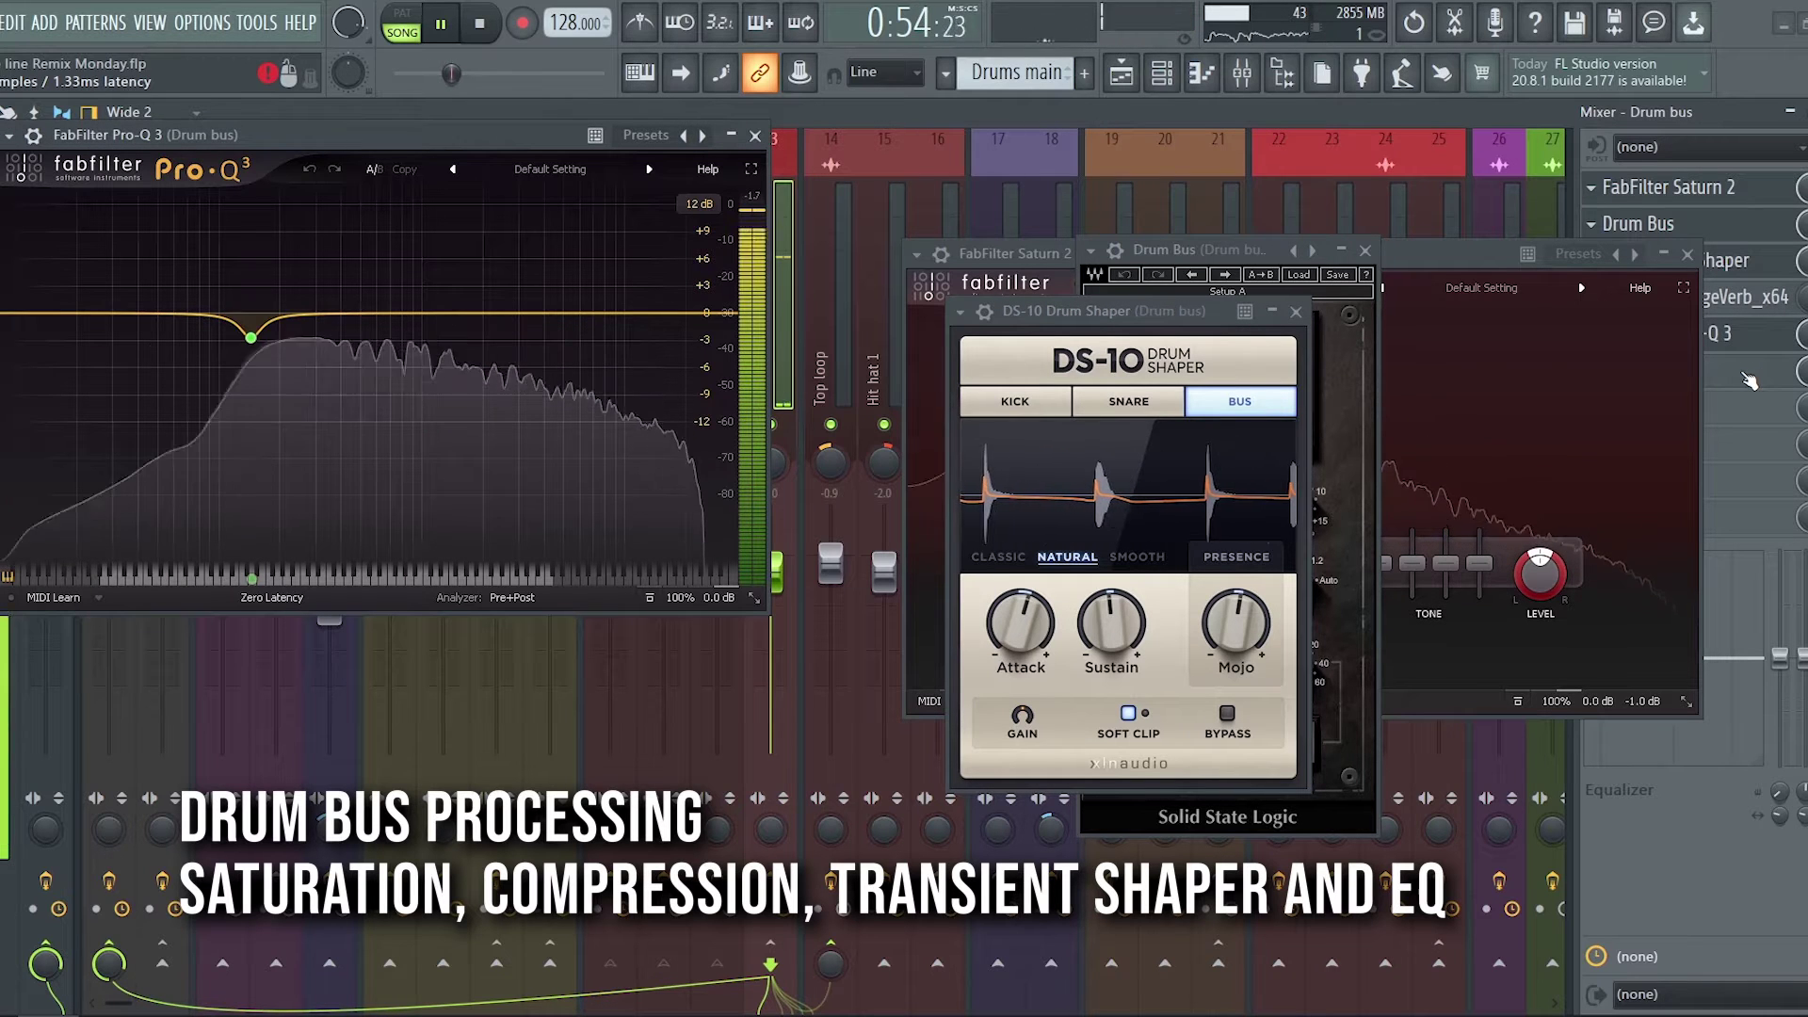
left_click(1747, 373)
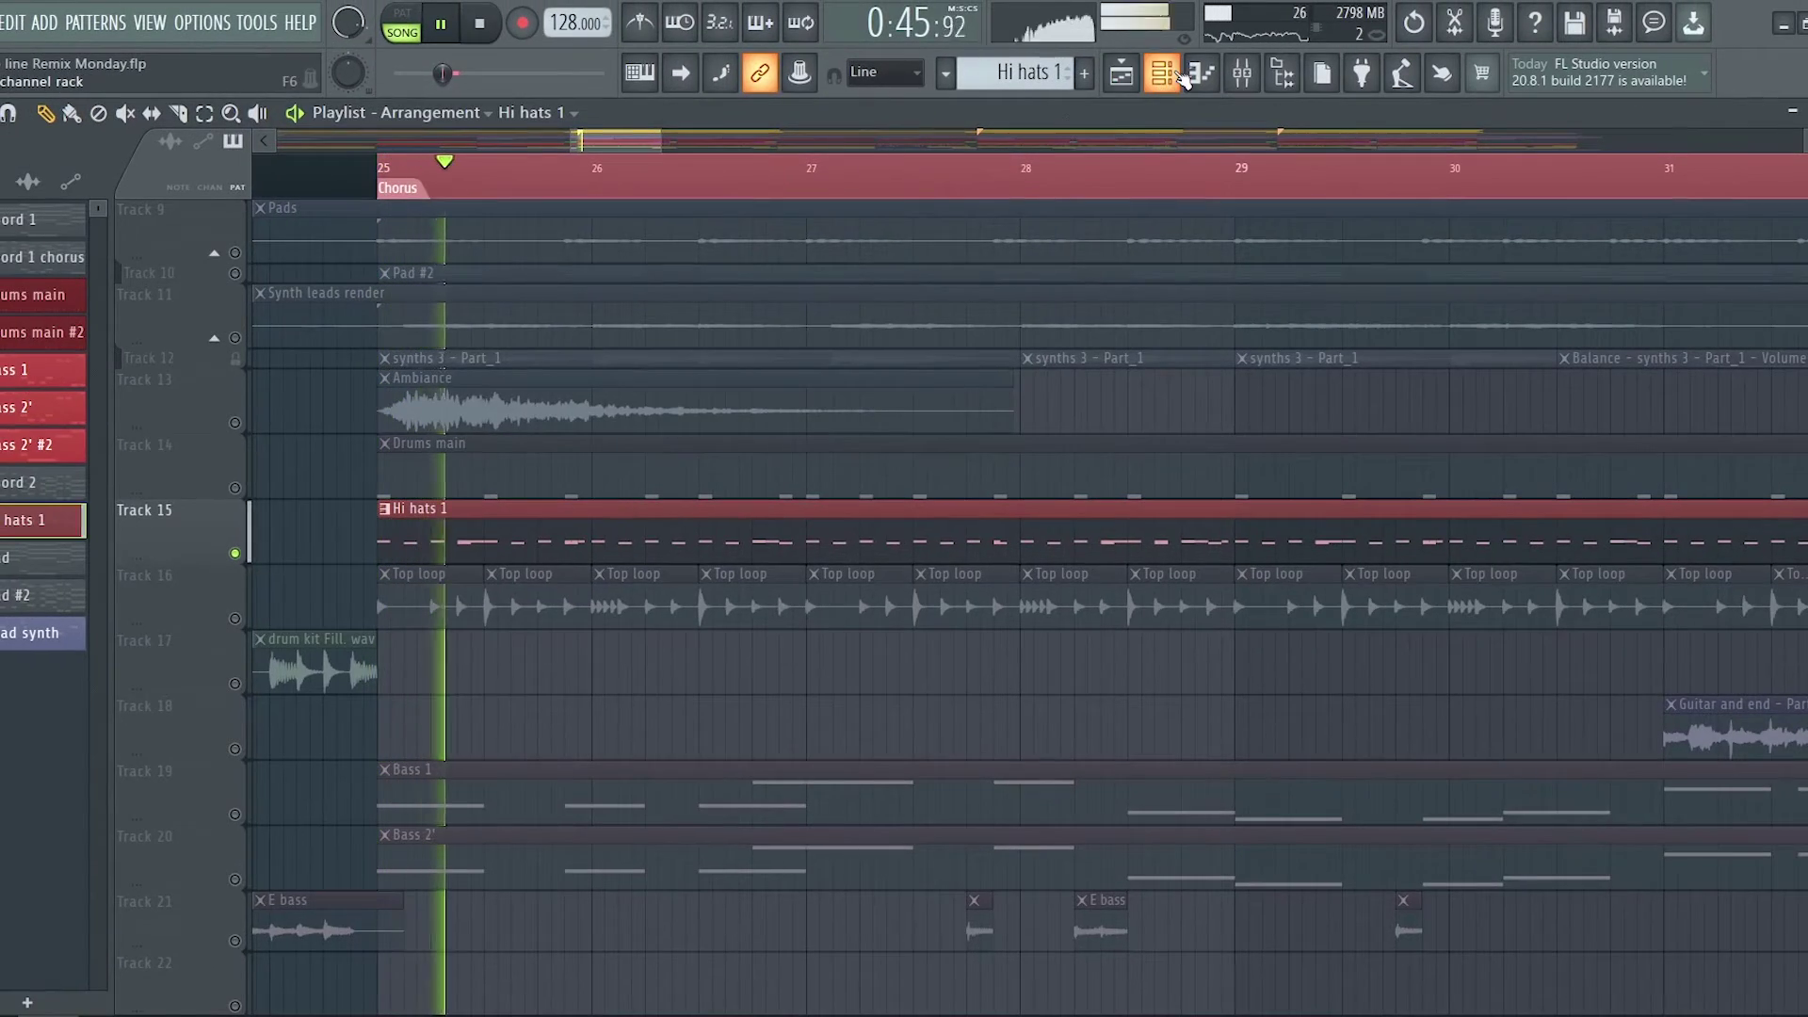
- Examine the Hi hats 1 pattern's Hi hat 1 notes with an enlarged velocity lane, and open the Open hat 1 notes
left_click(1177, 75)
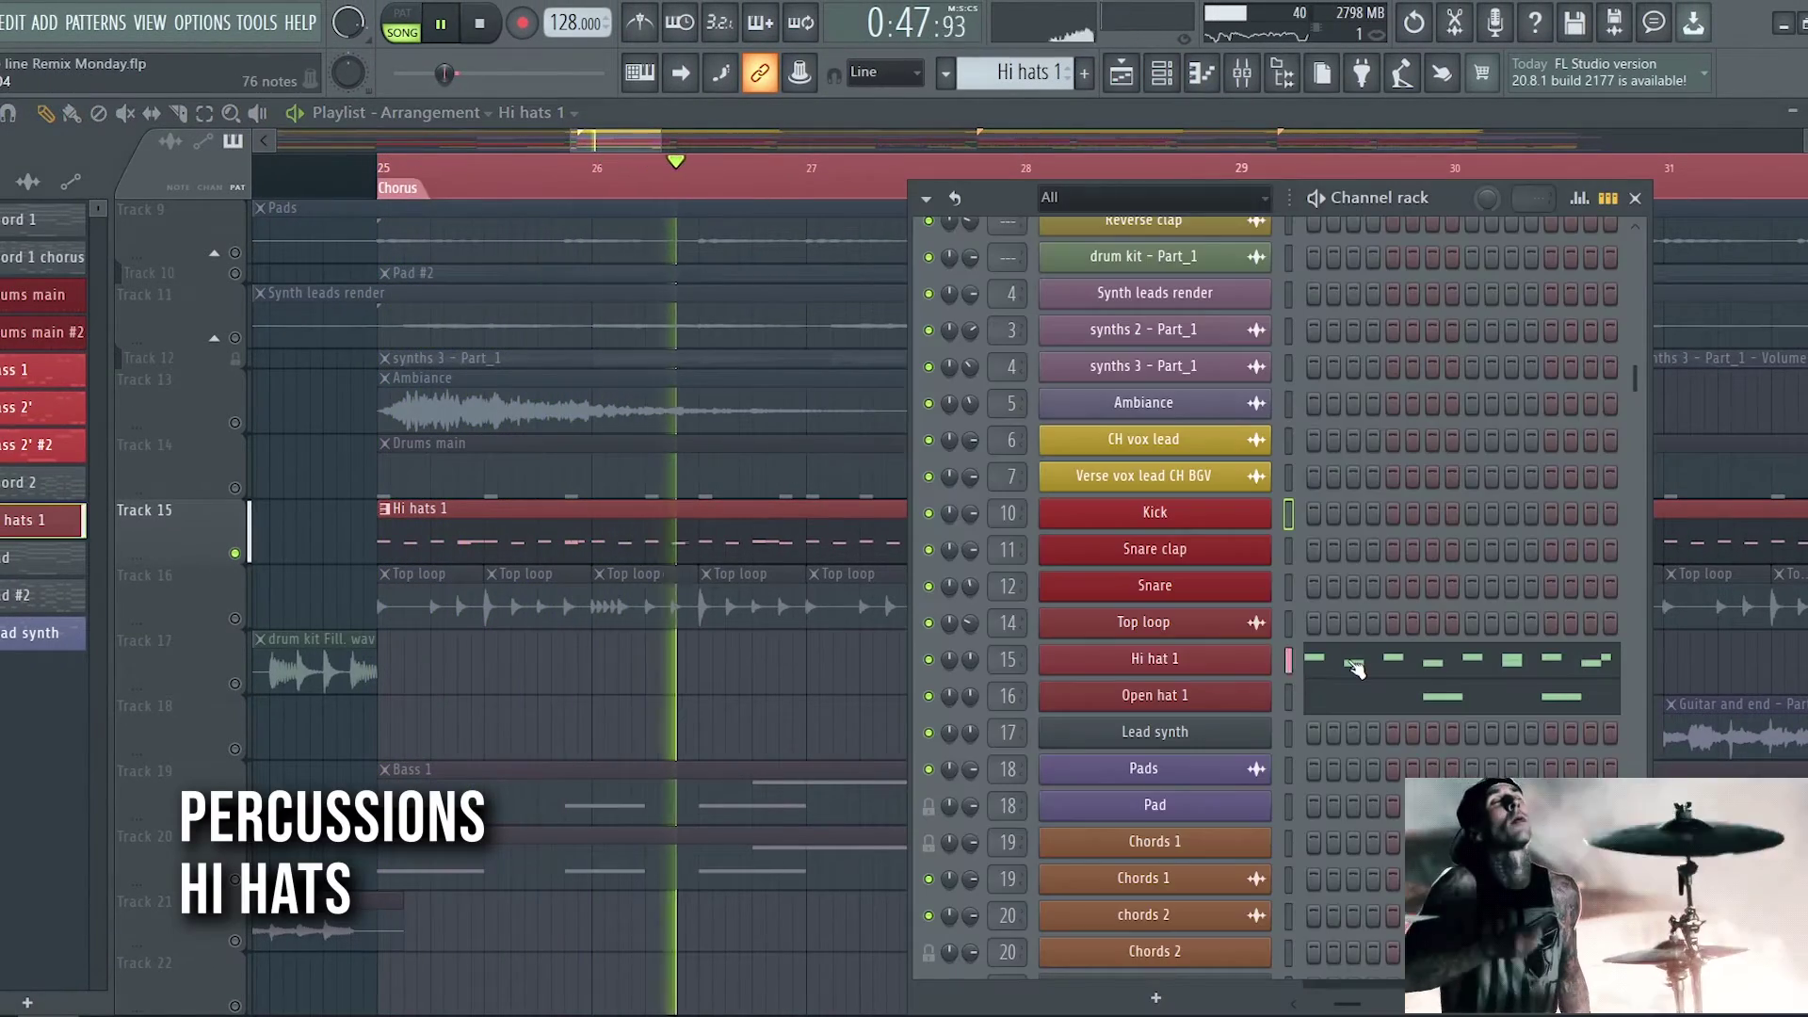
left_click(1356, 667)
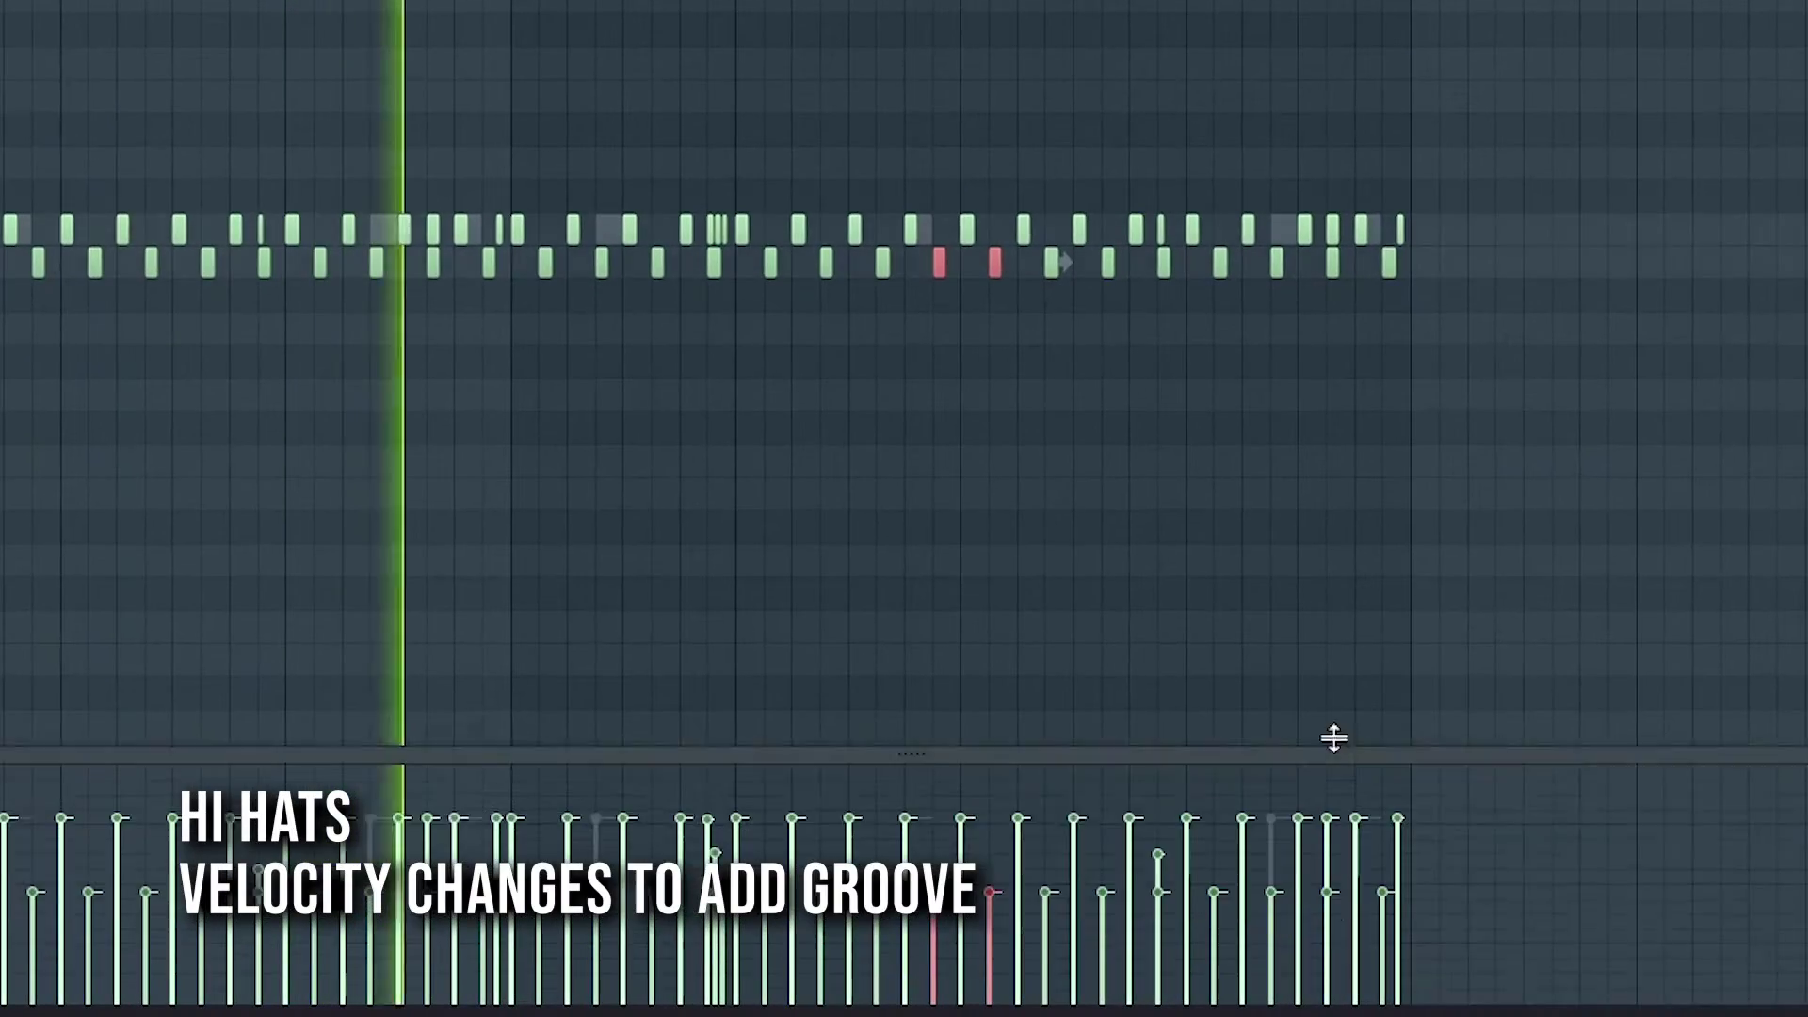
left_click_drag(1334, 738, 1328, 710)
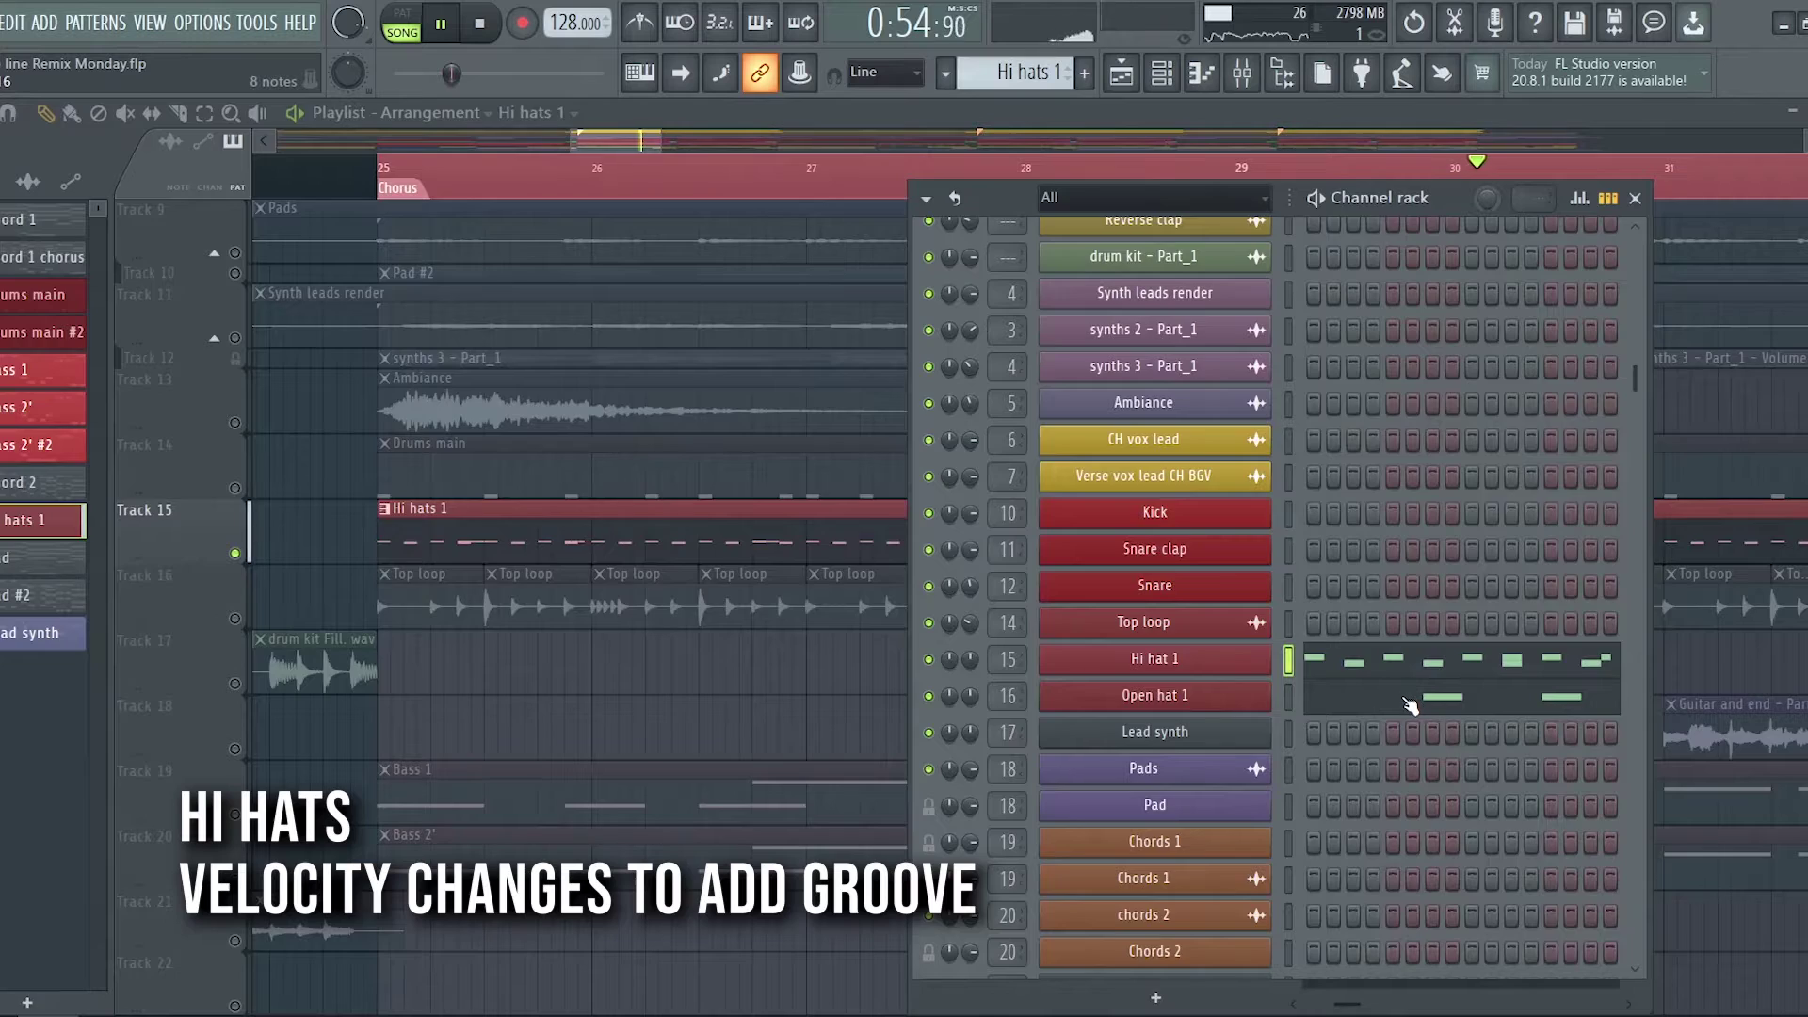
left_click(1413, 706)
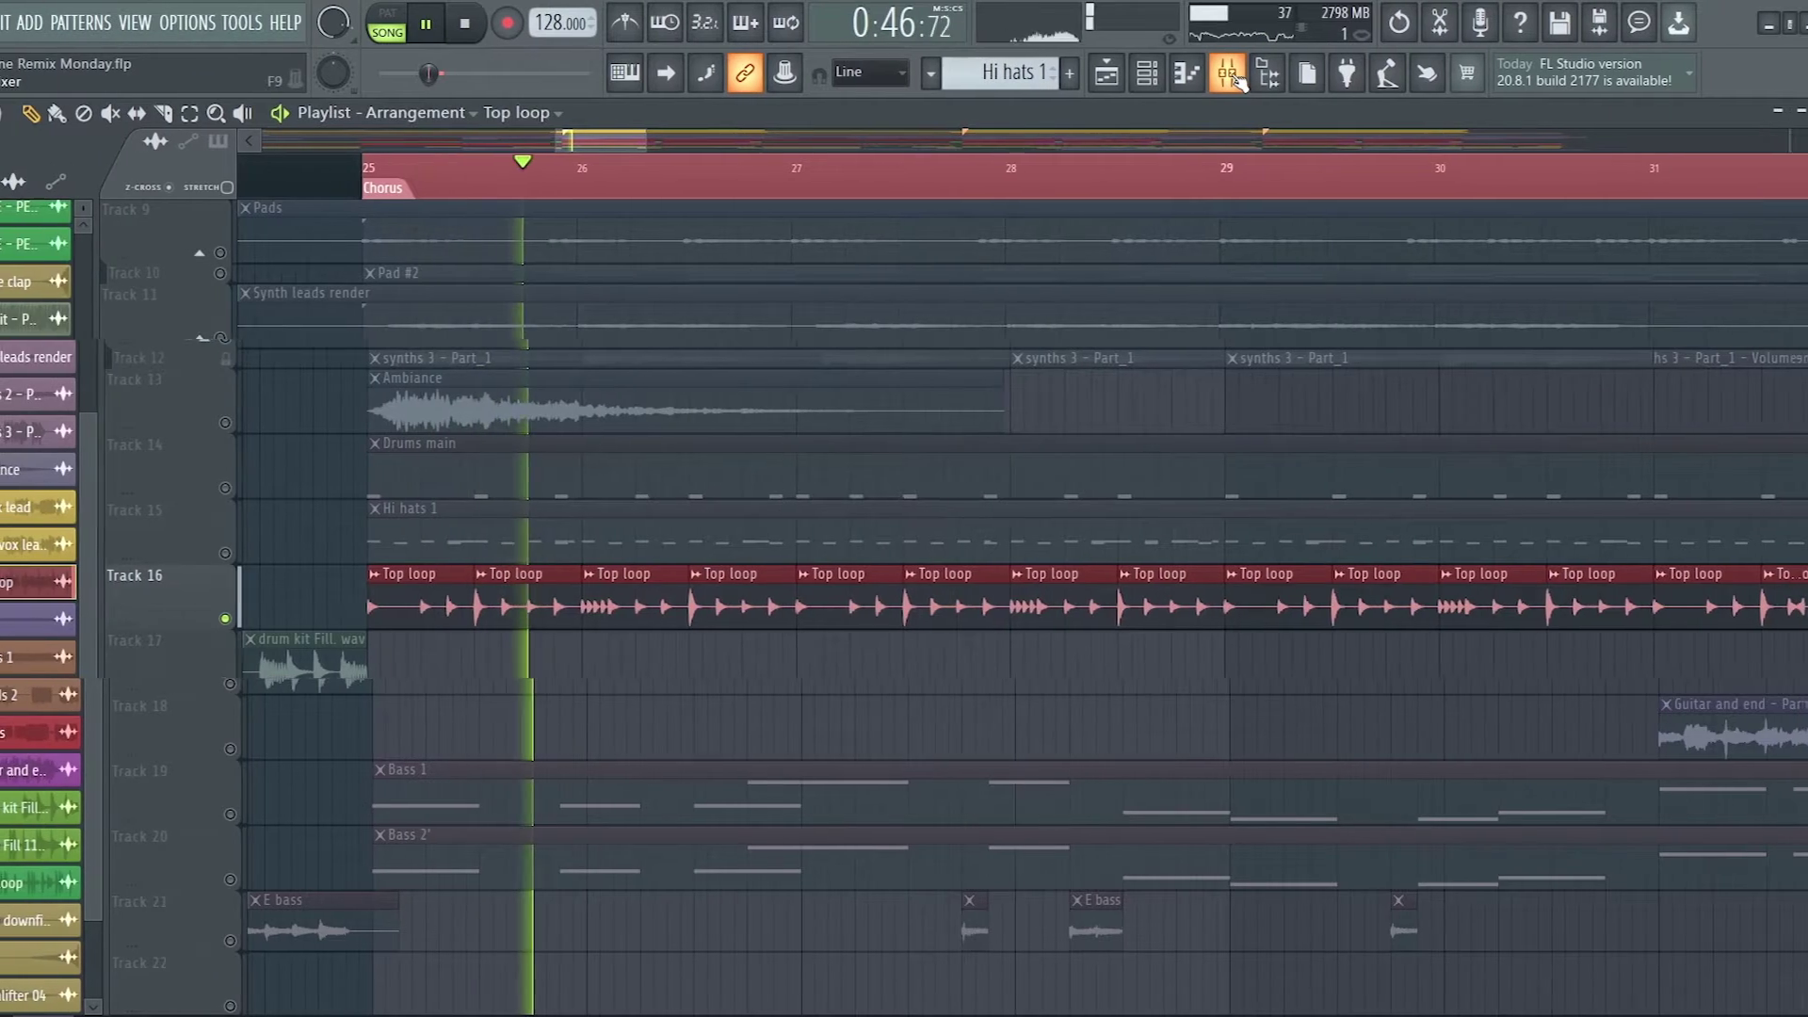
- Select the Top loop track in the mixer, inspect its FabFilter Pro-Q 3 curve, and close the equalizer
left_click(1243, 73)
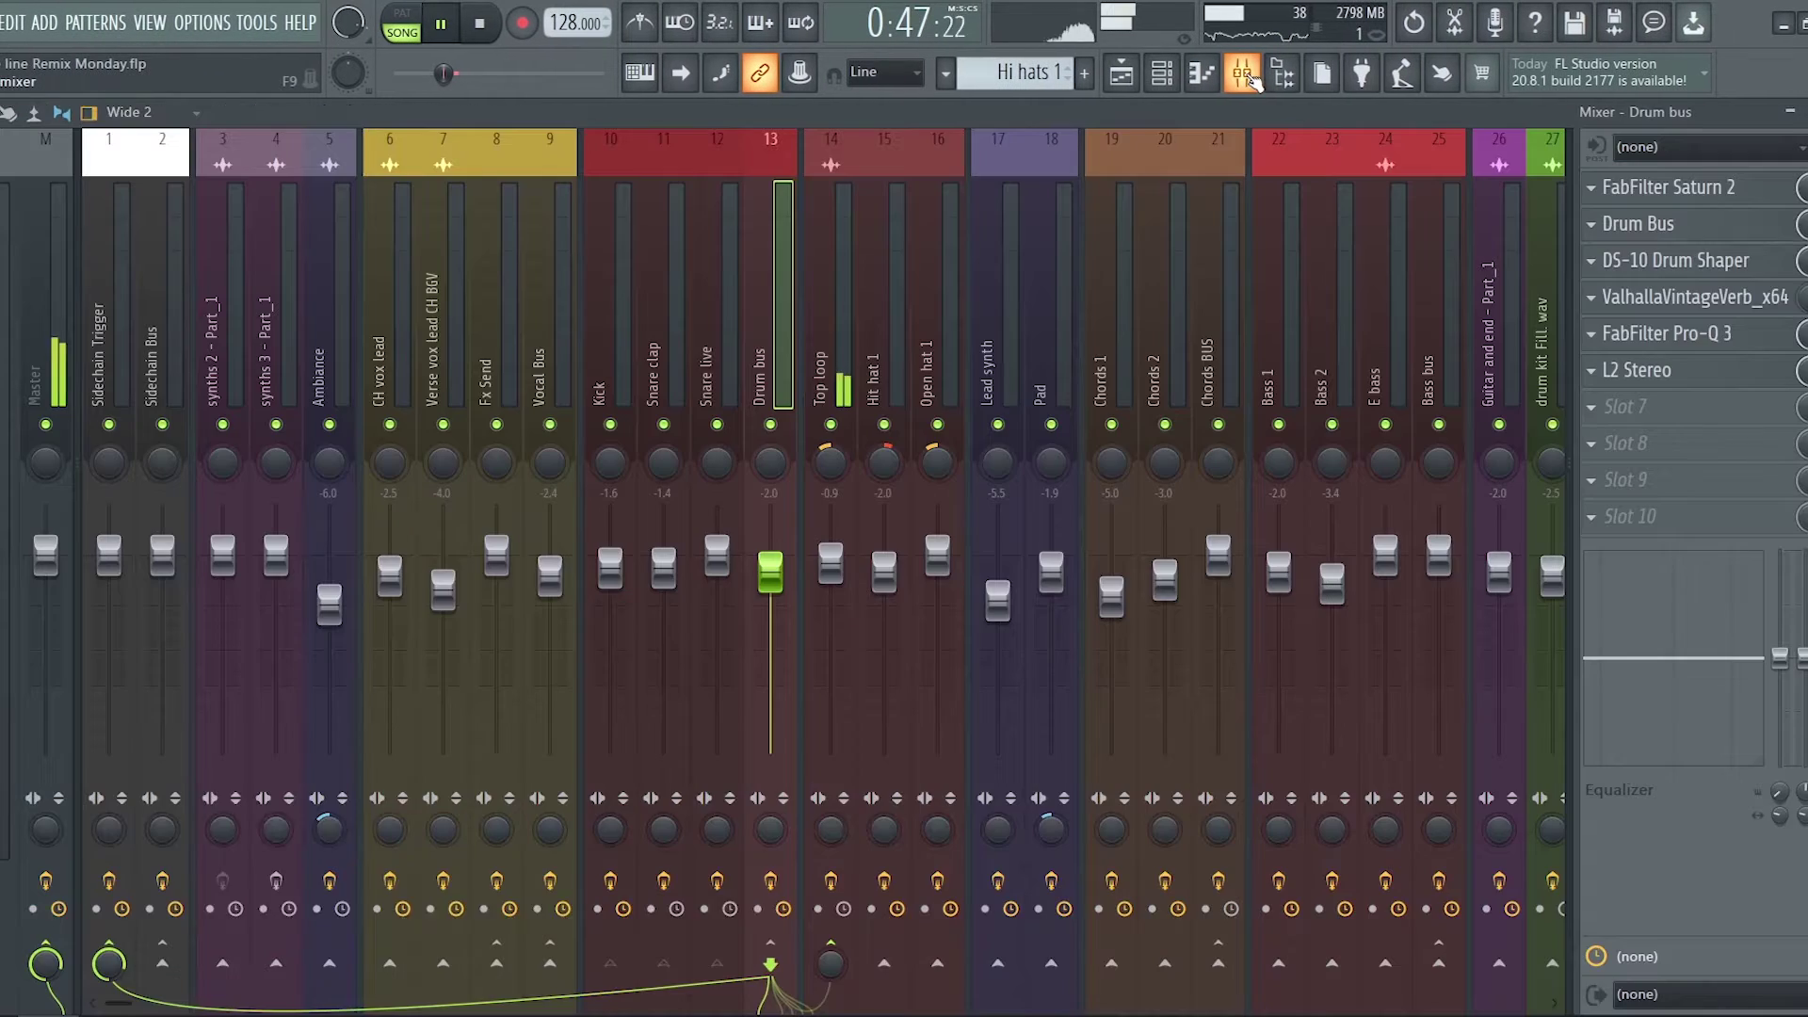
left_click(848, 368)
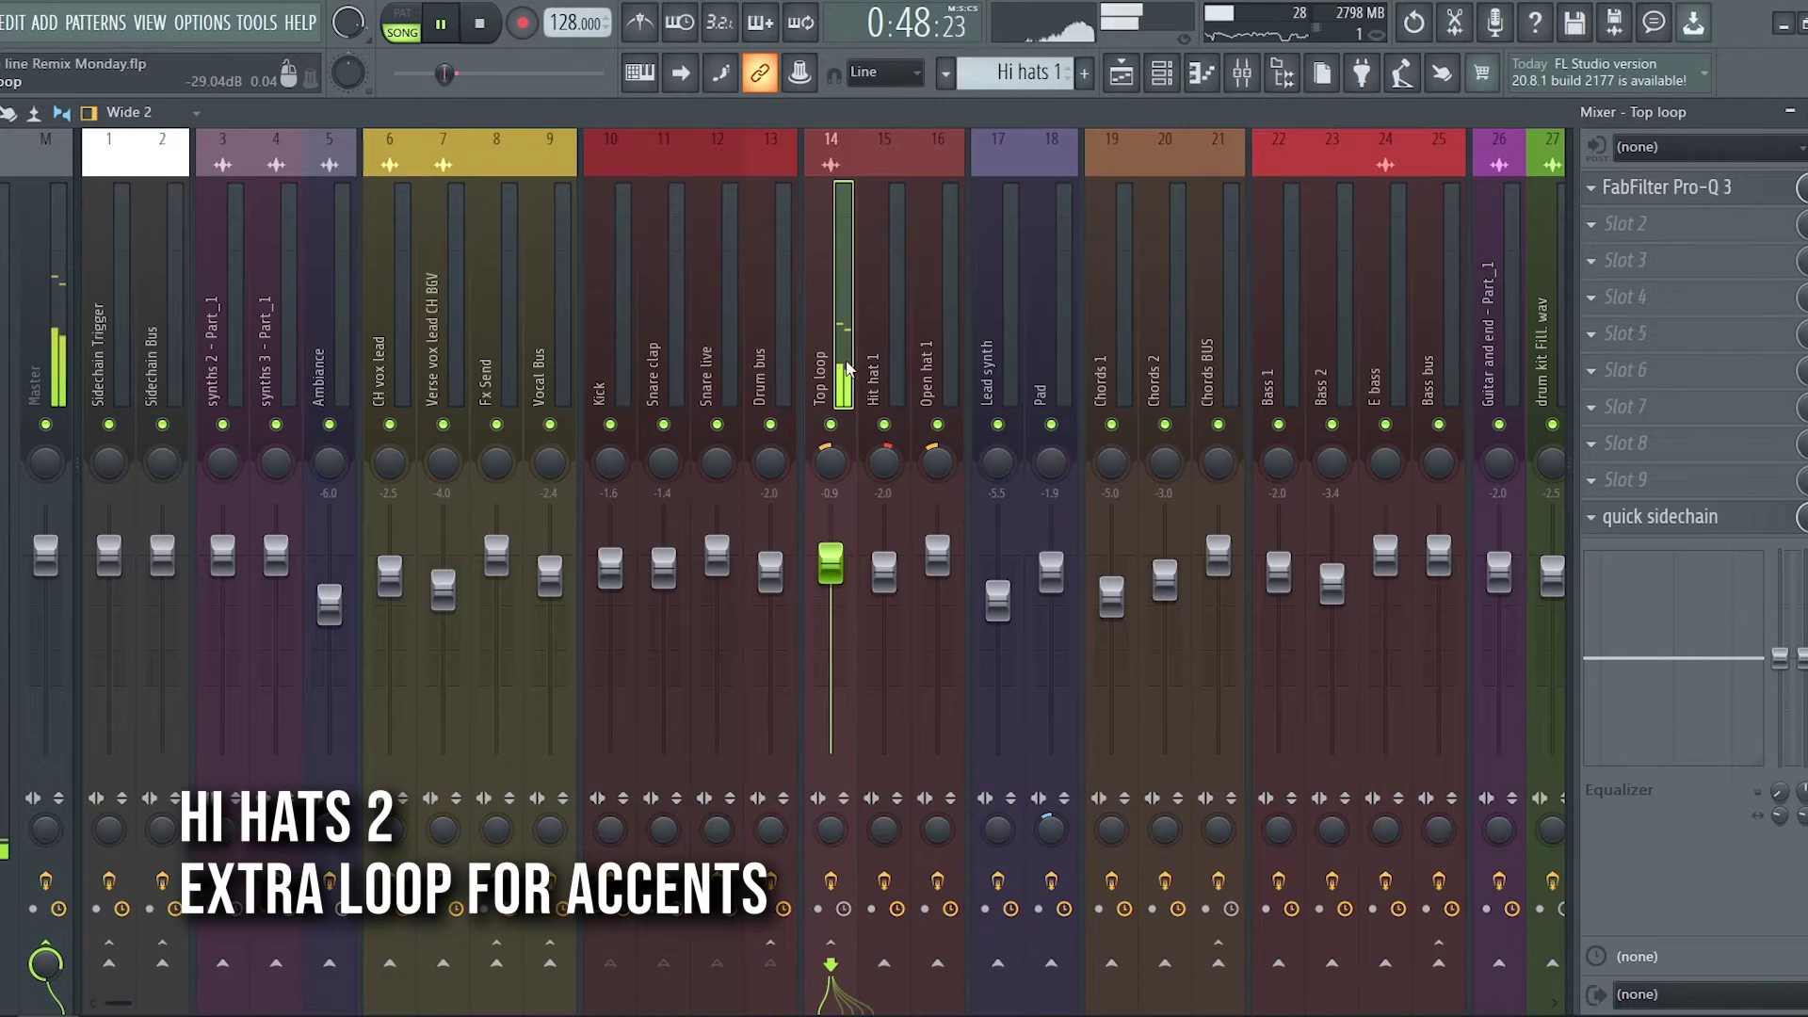
left_click(1717, 191)
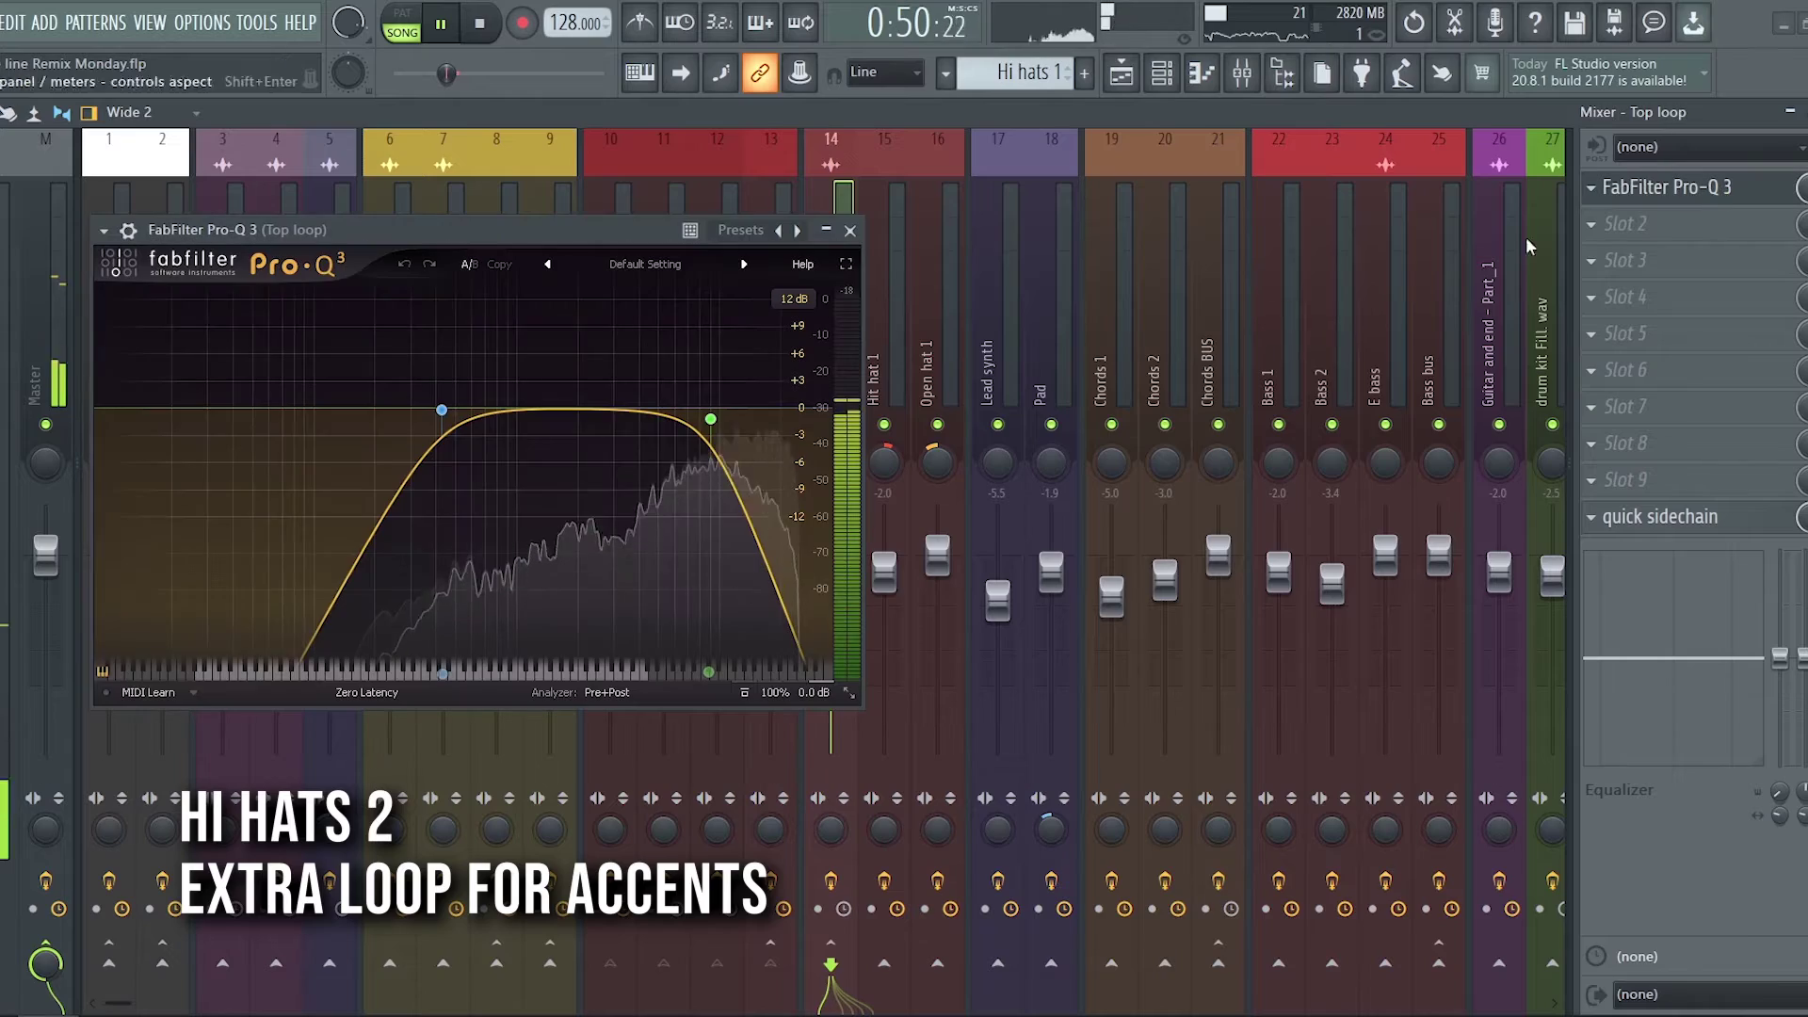
left_click(850, 231)
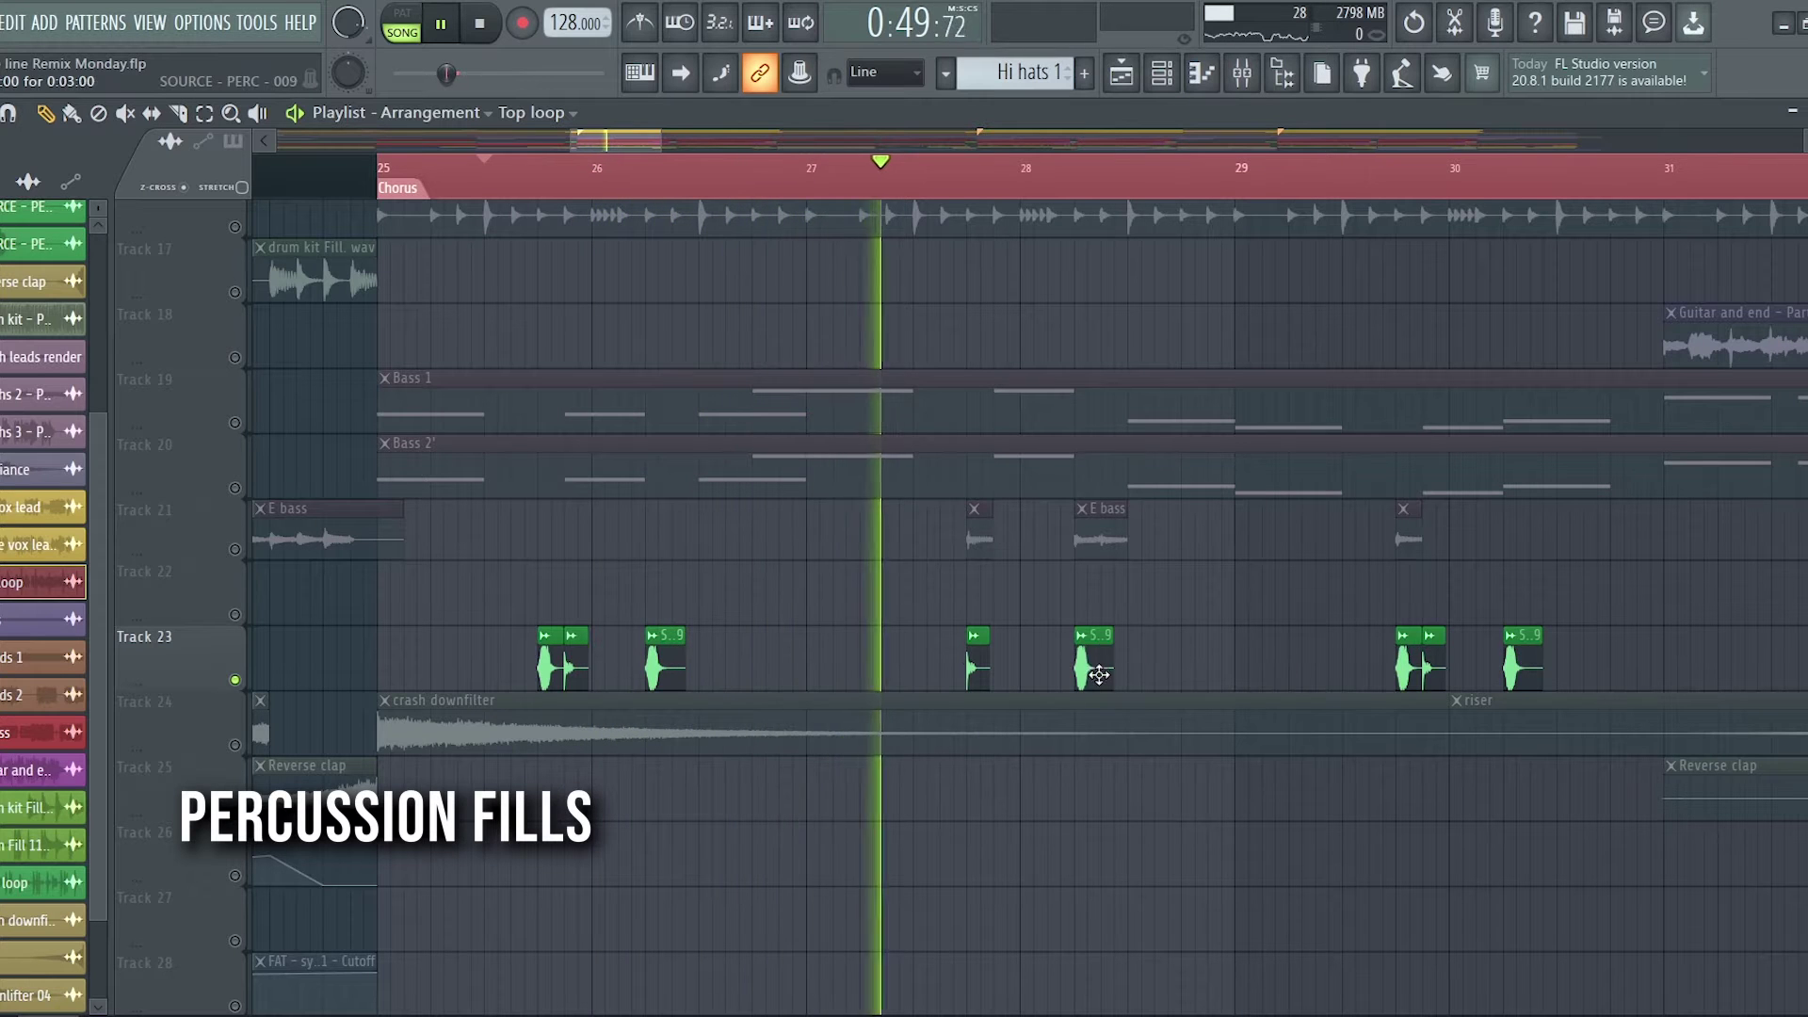
- Preview the Drum Fill audio clip at the end of the chorus and look over the drum and percussion tracks in the playlist
scroll(1099, 674, "up", 2)
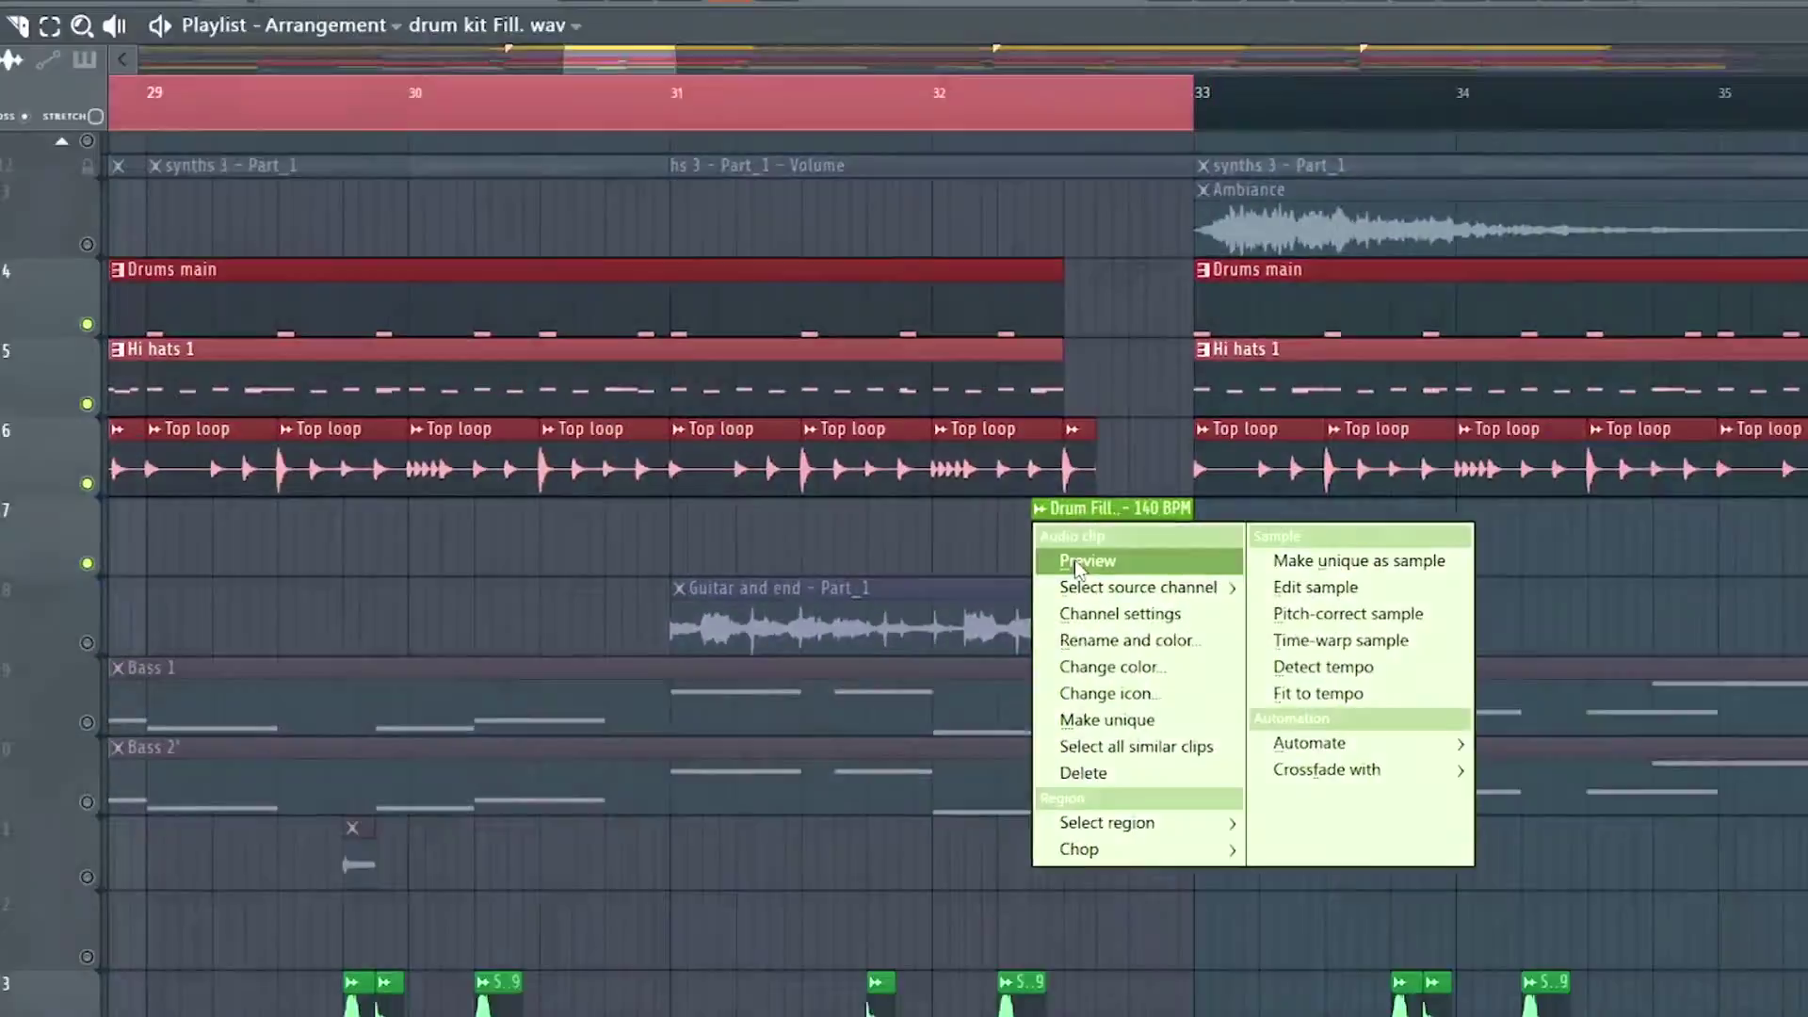
left_click(1043, 551)
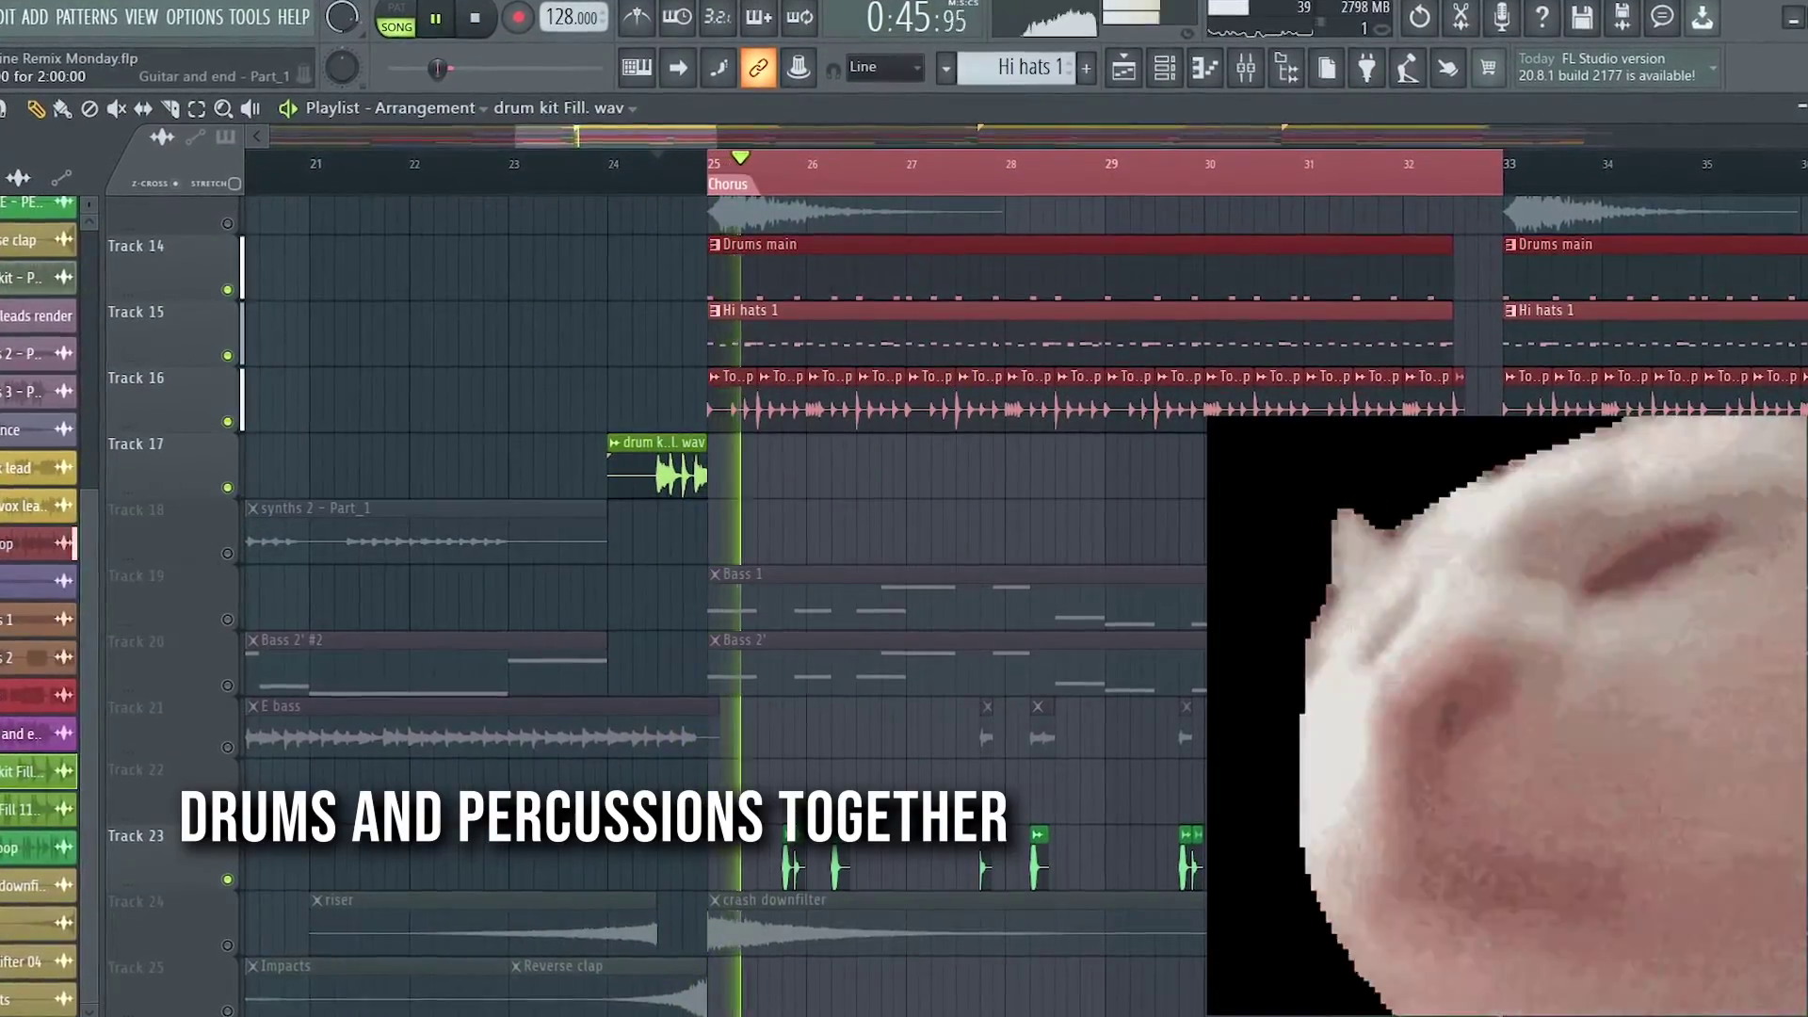
scroll(1432, 555, "up", 2)
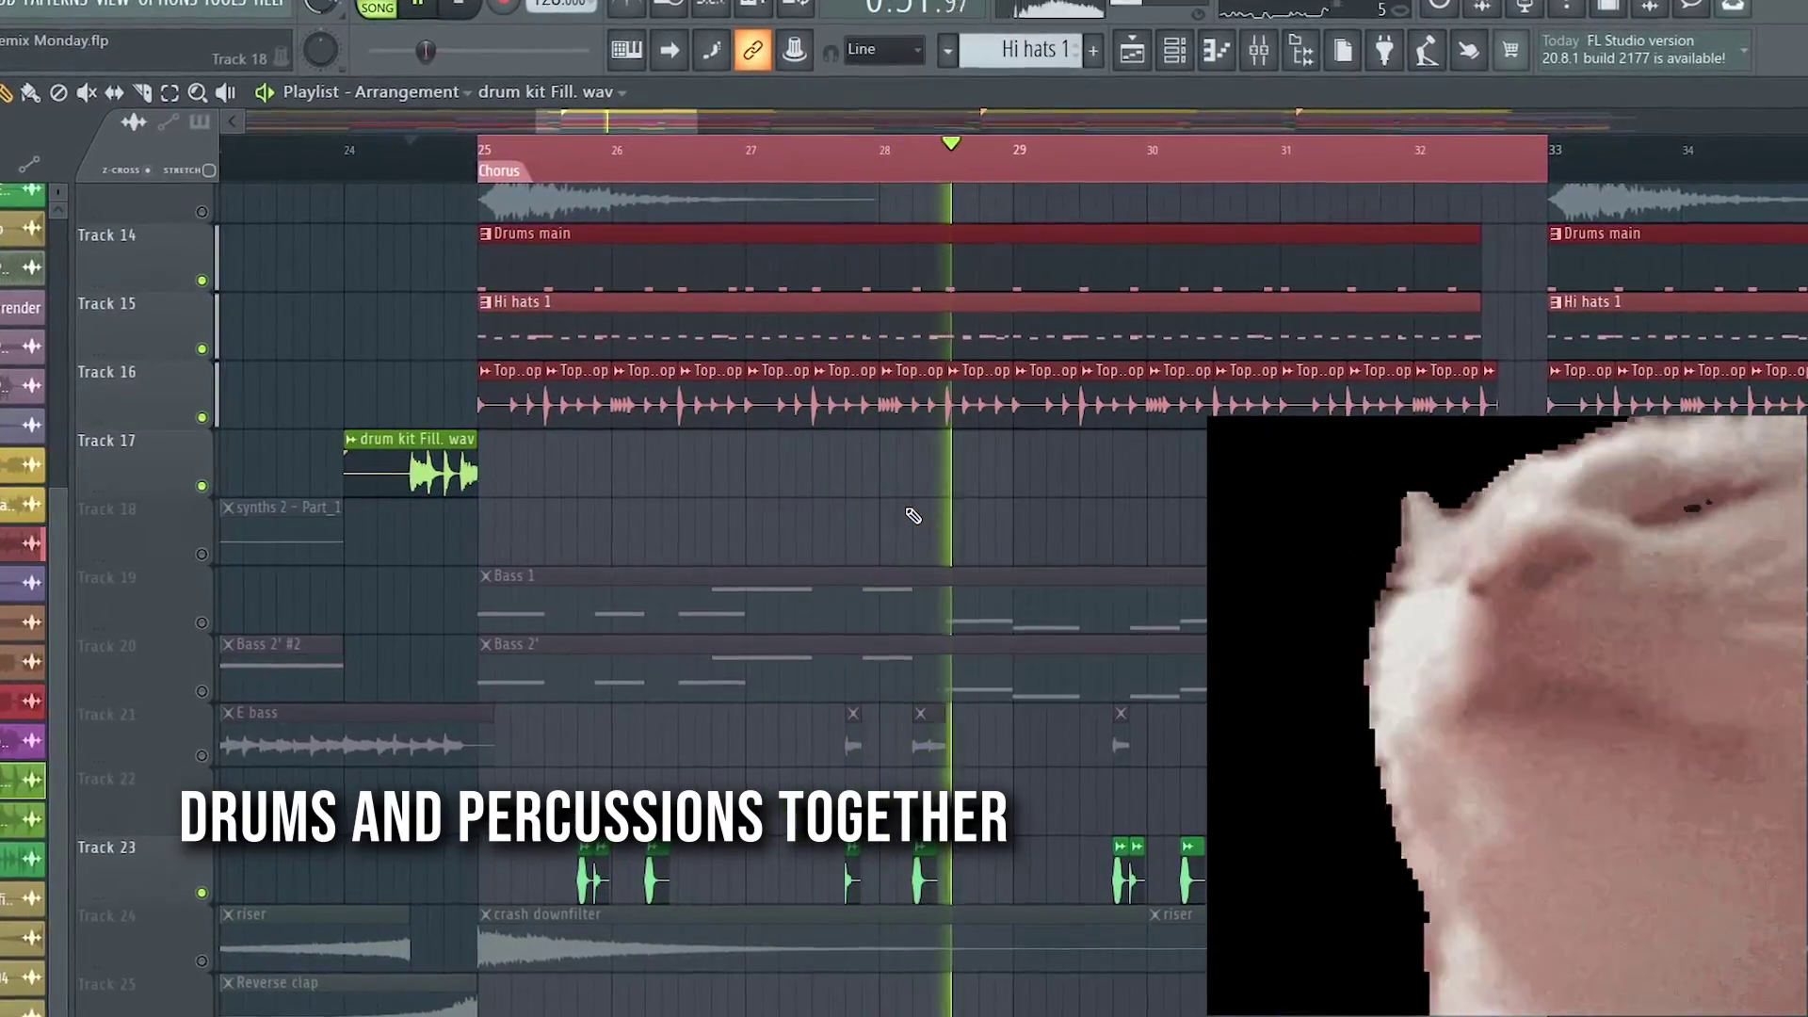
scroll(913, 518, "down", 1)
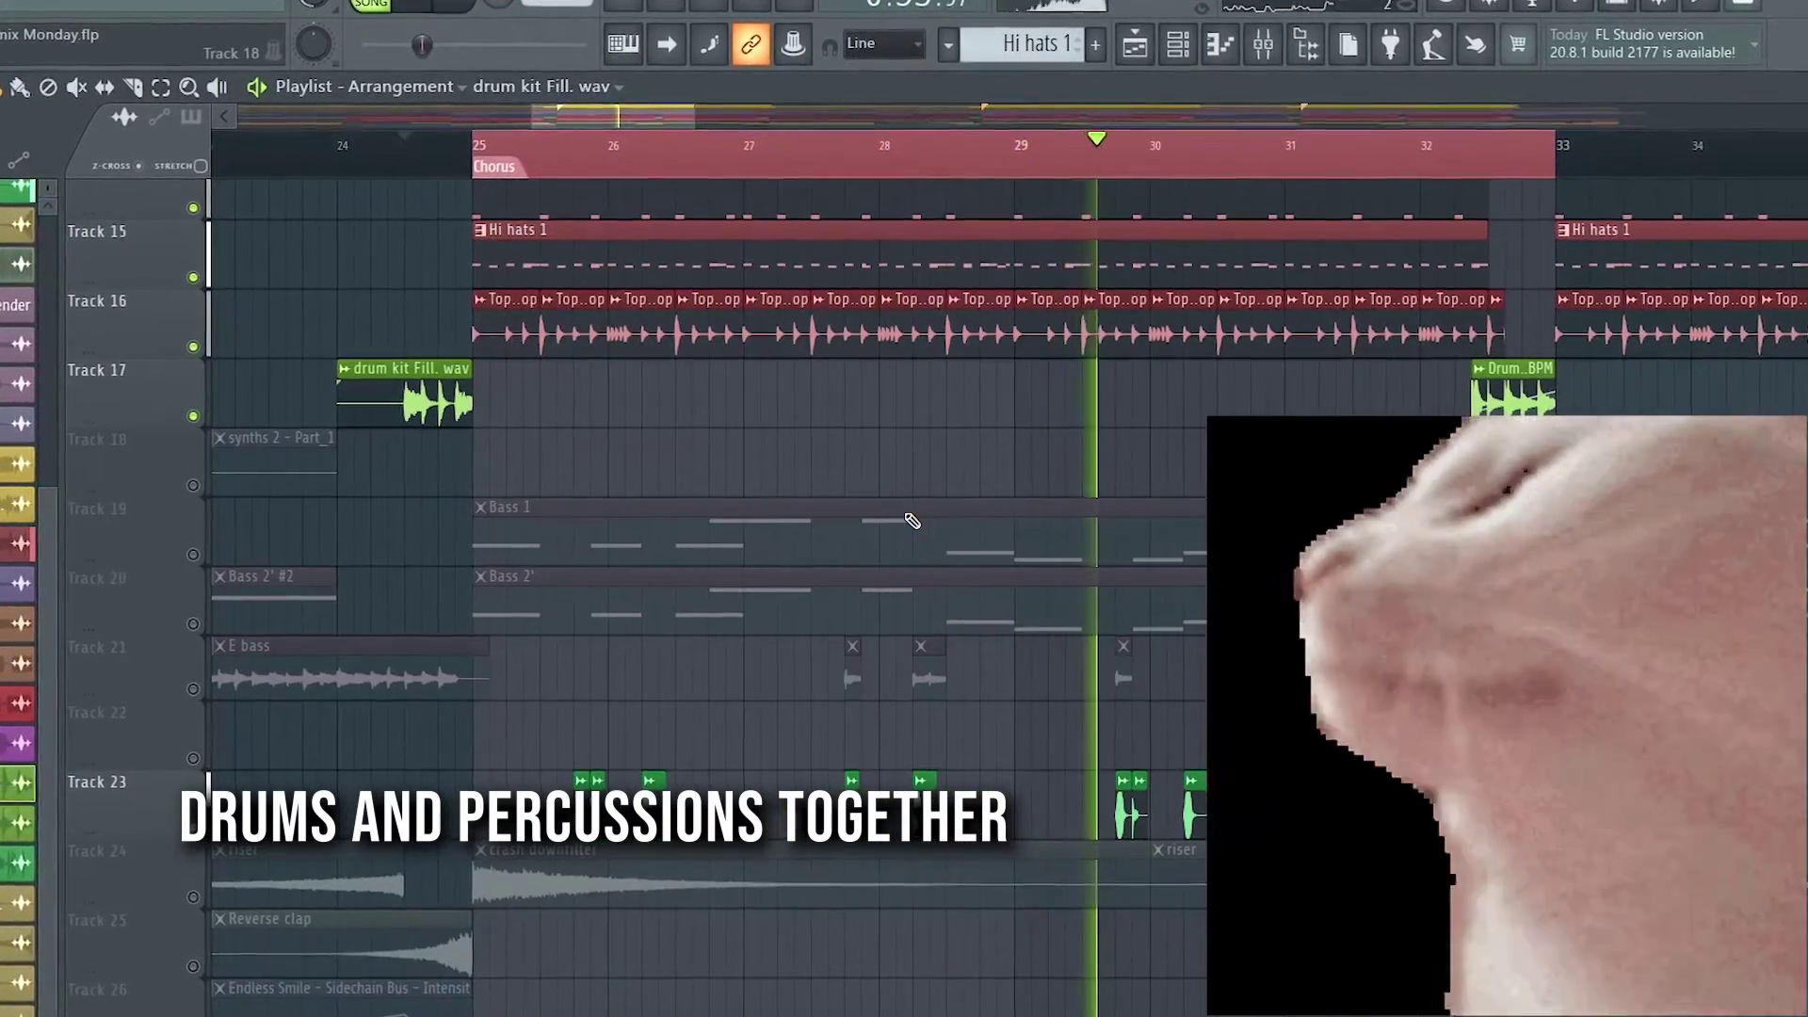
scroll(912, 520, "up", 1)
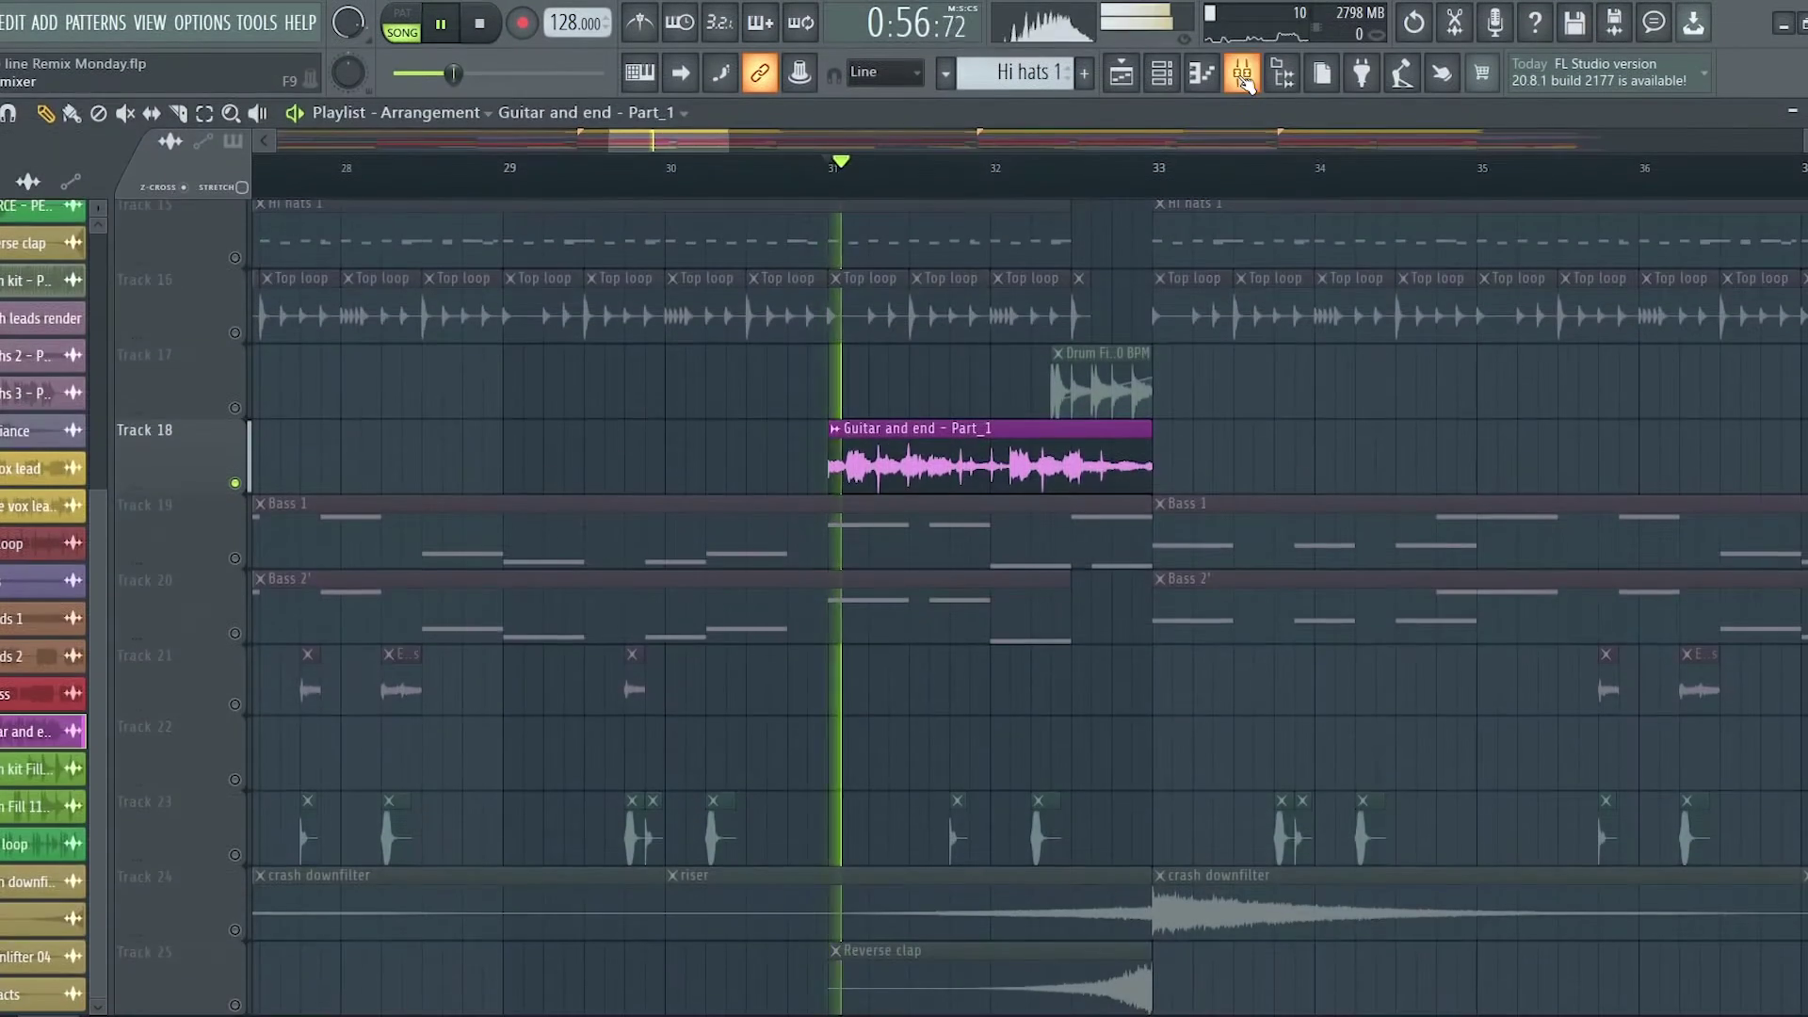
- Inspect the guitar track's FabFilter Saturn 2, OTT, FabFilter Pro-Q 3, H-Delay and ValhallaVintageVerb effects in the mixer, and close the delay and reverb windows
left_click(1241, 177)
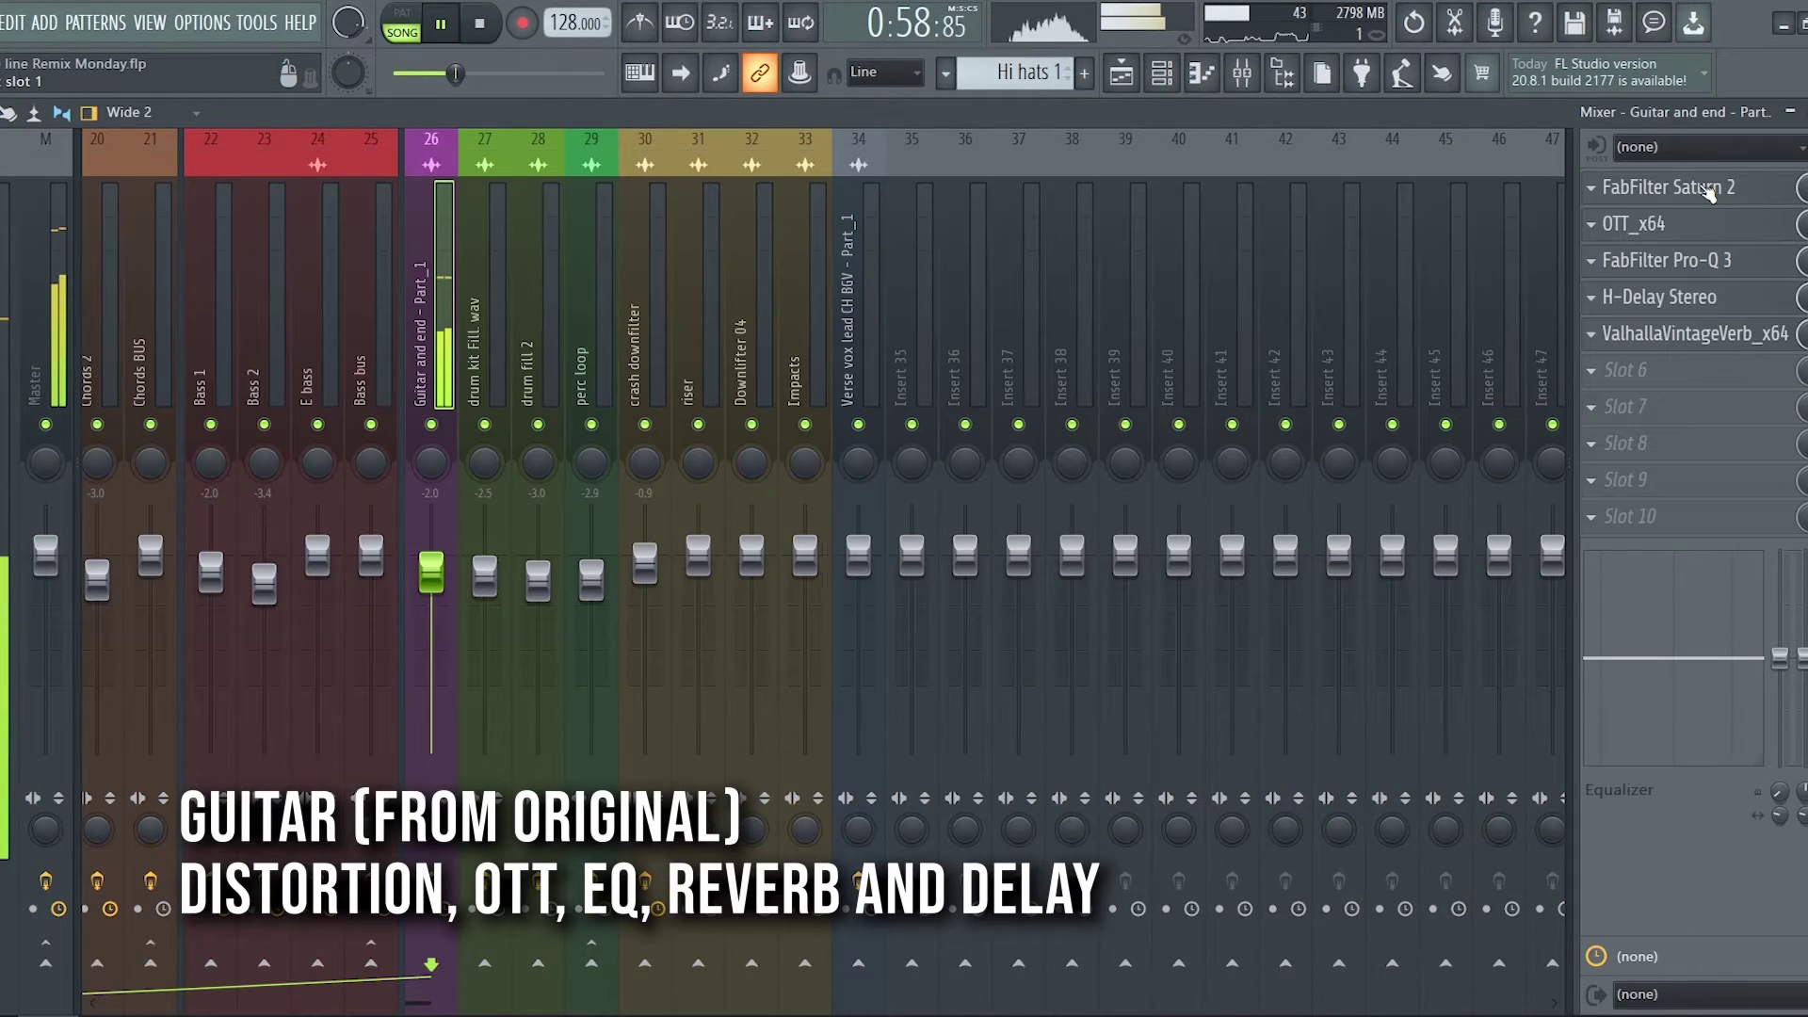
left_click(1709, 191)
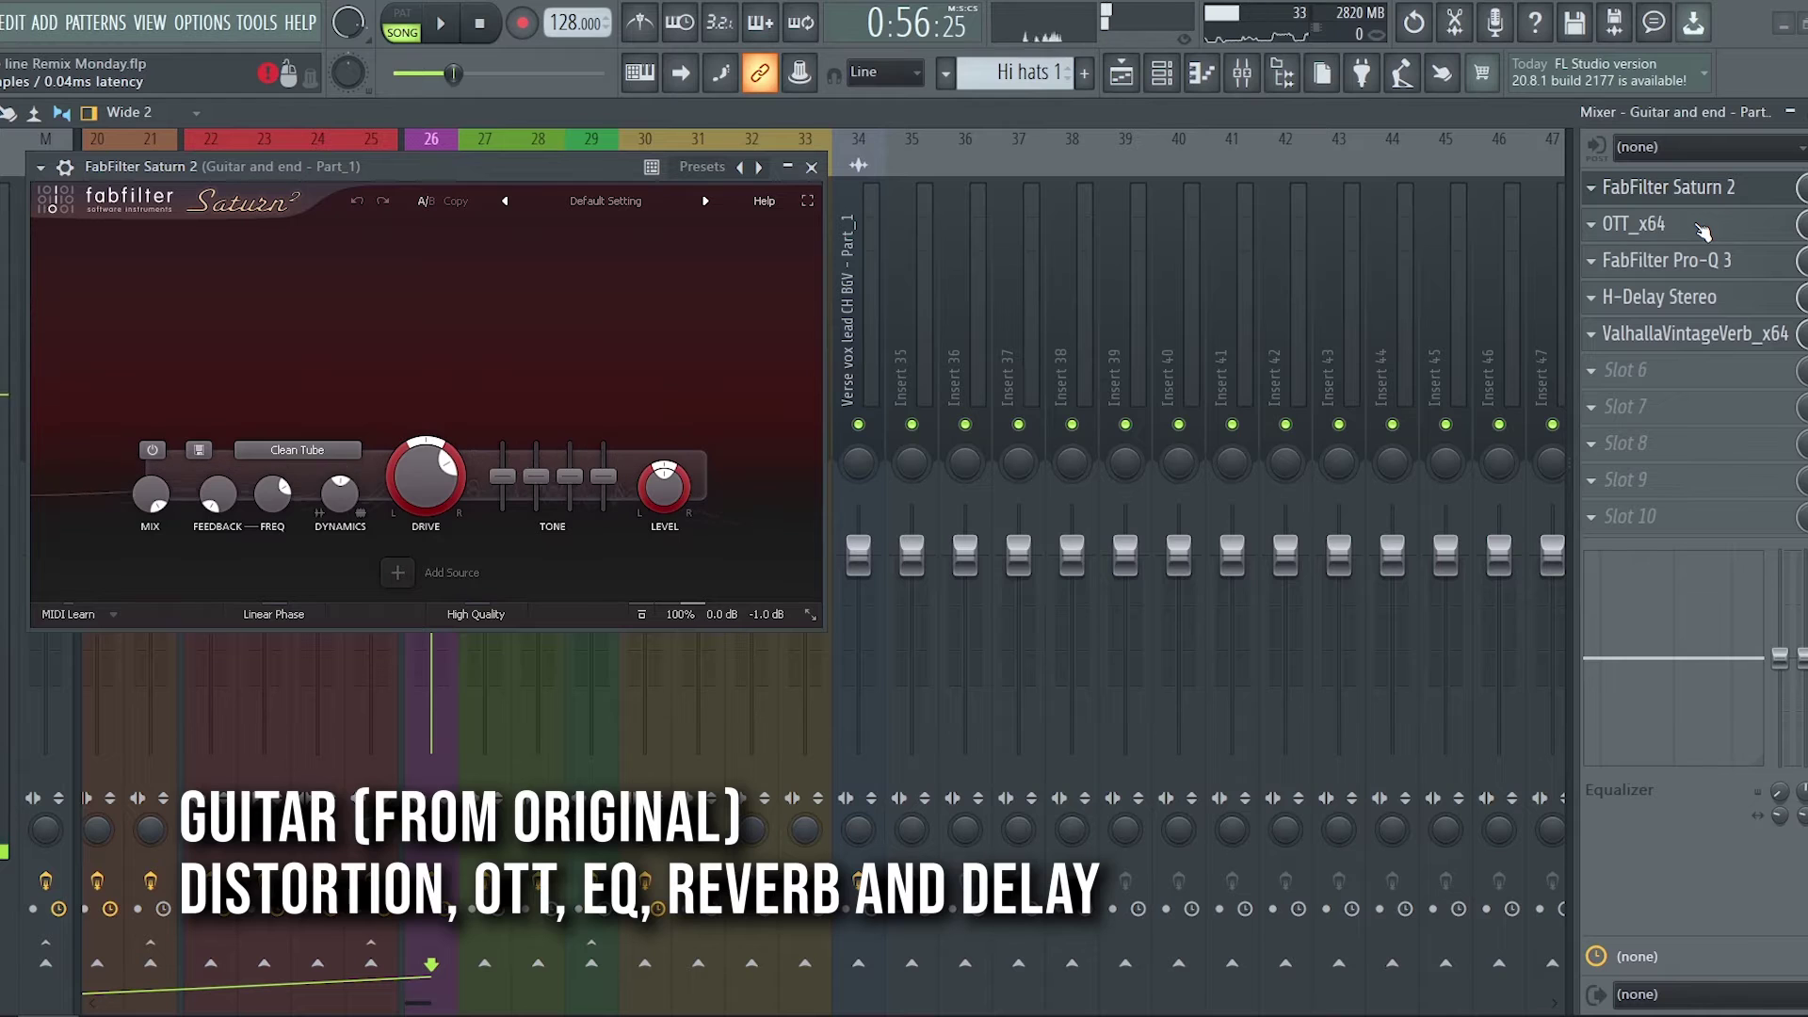
left_click(1701, 226)
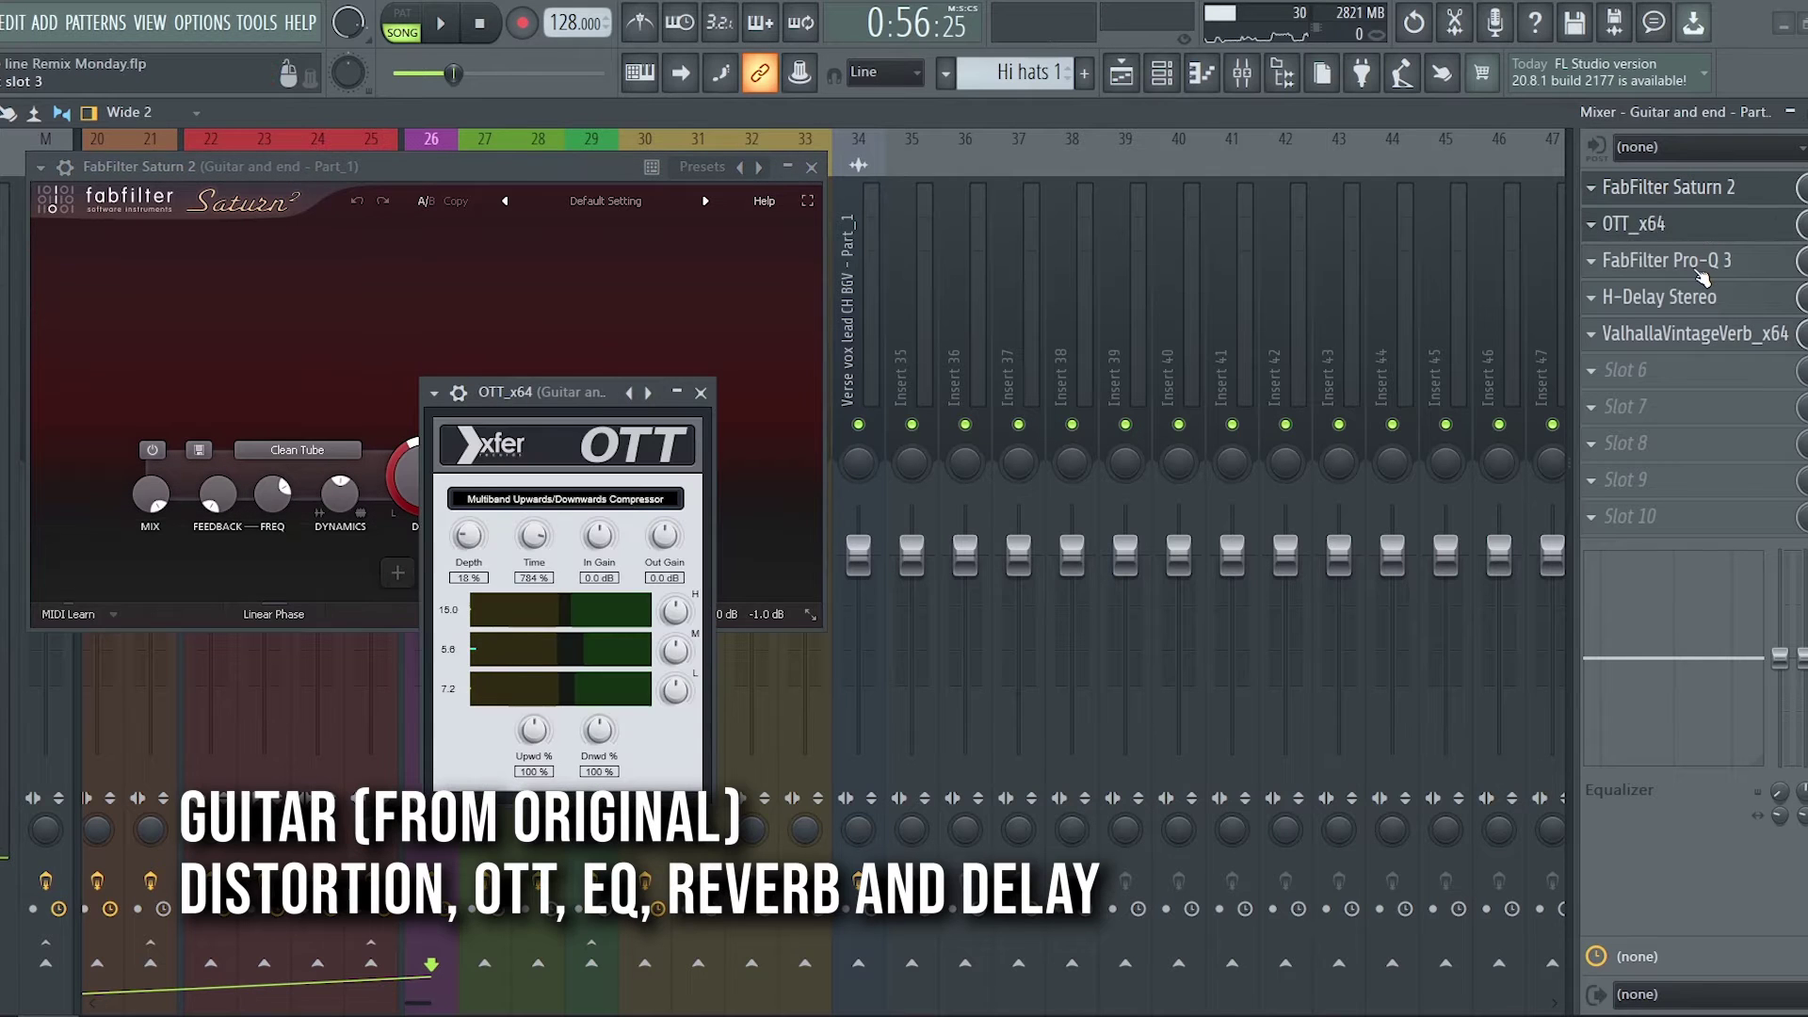
left_click(1701, 263)
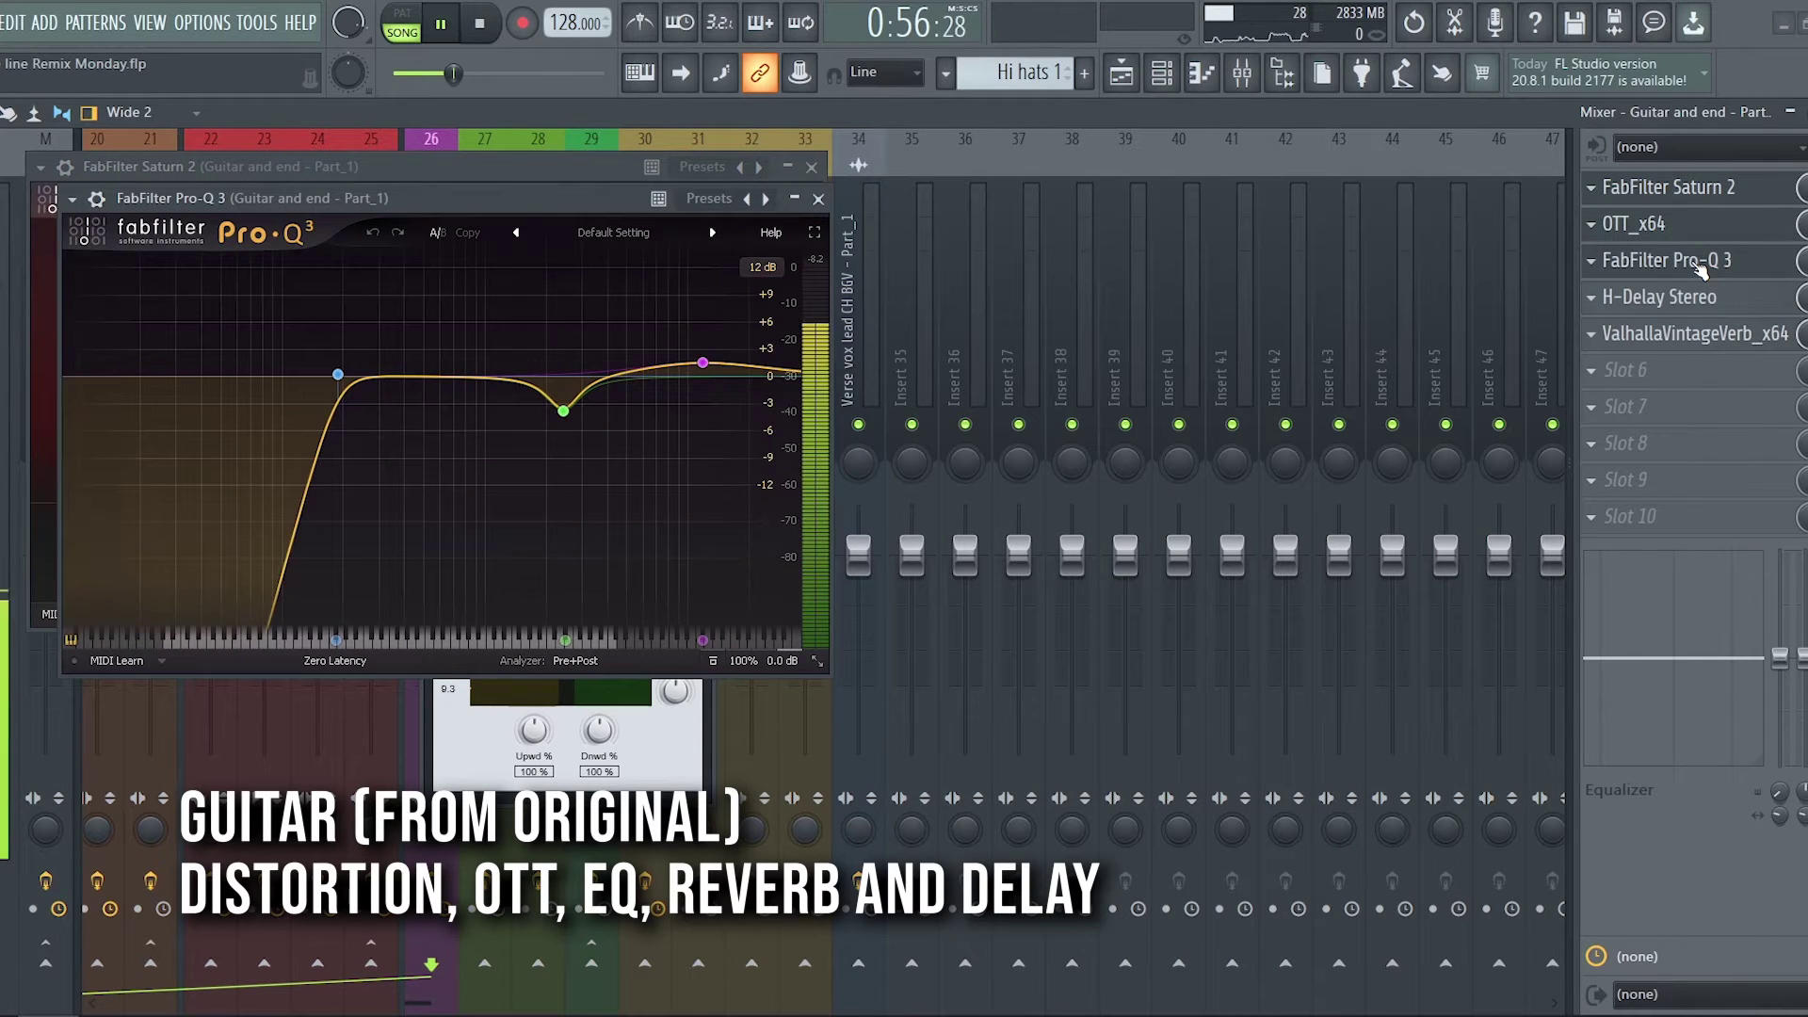
left_click(1696, 300)
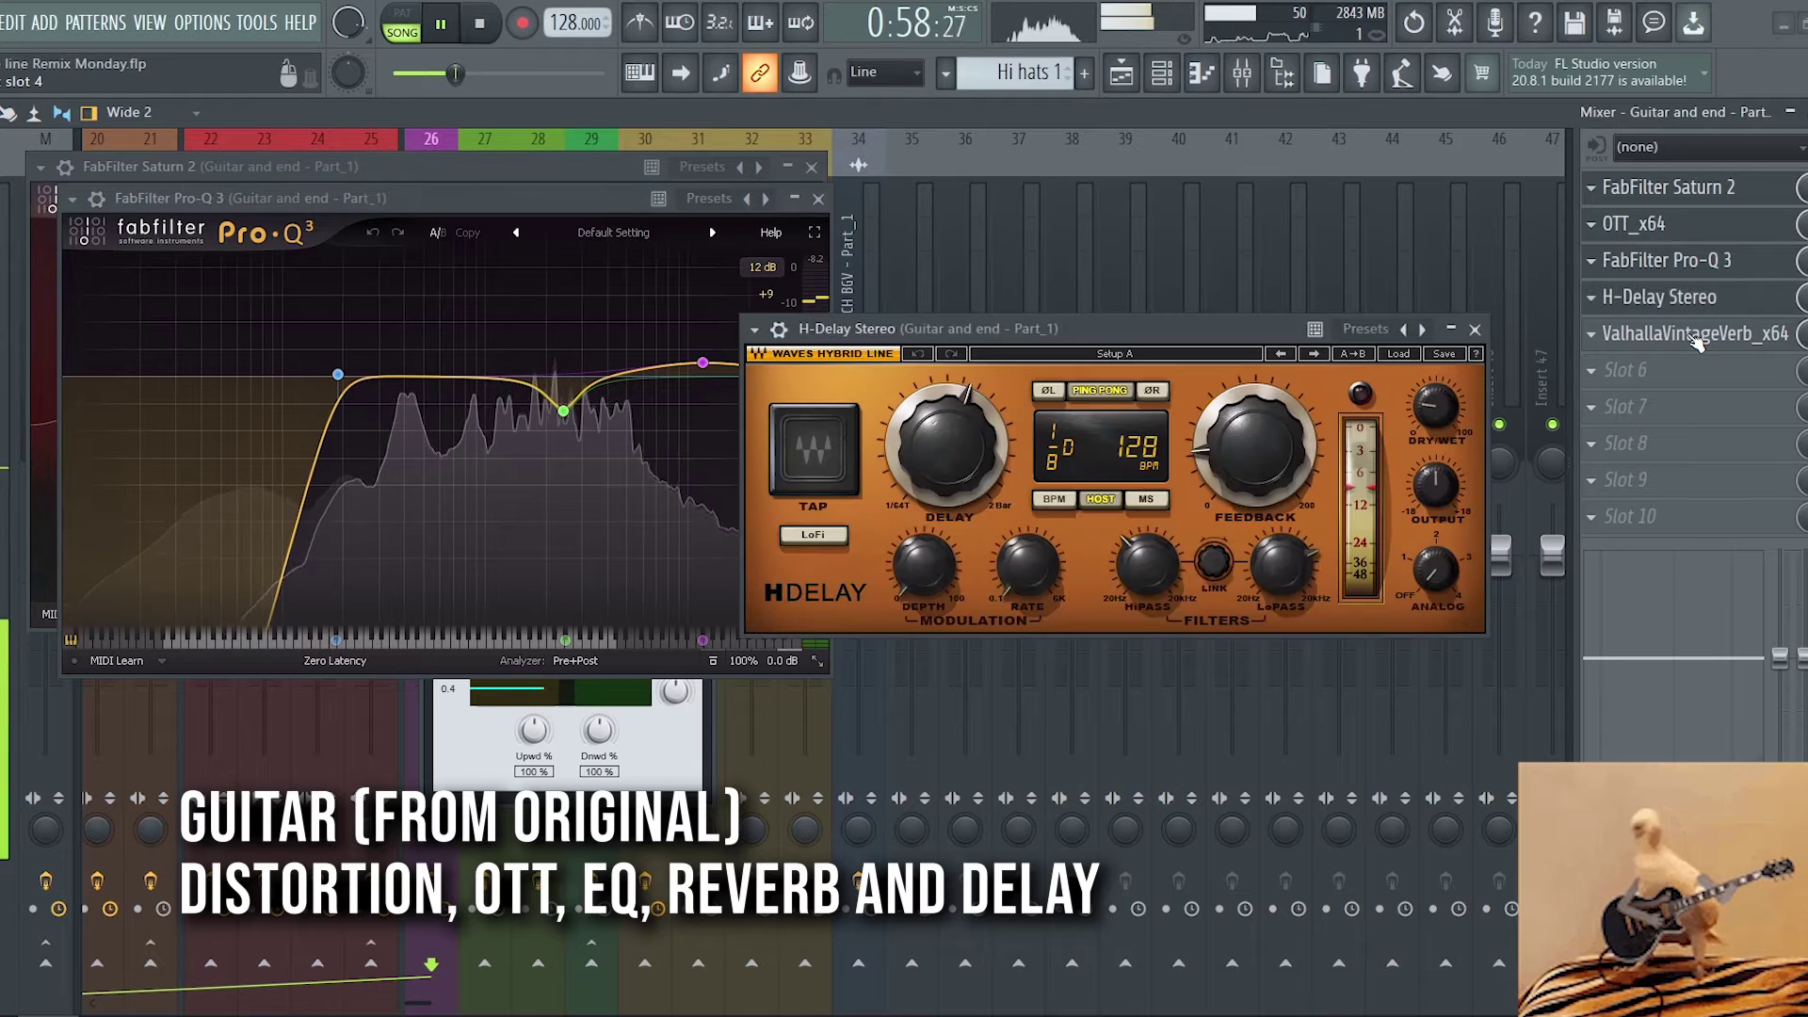
left_click(1695, 336)
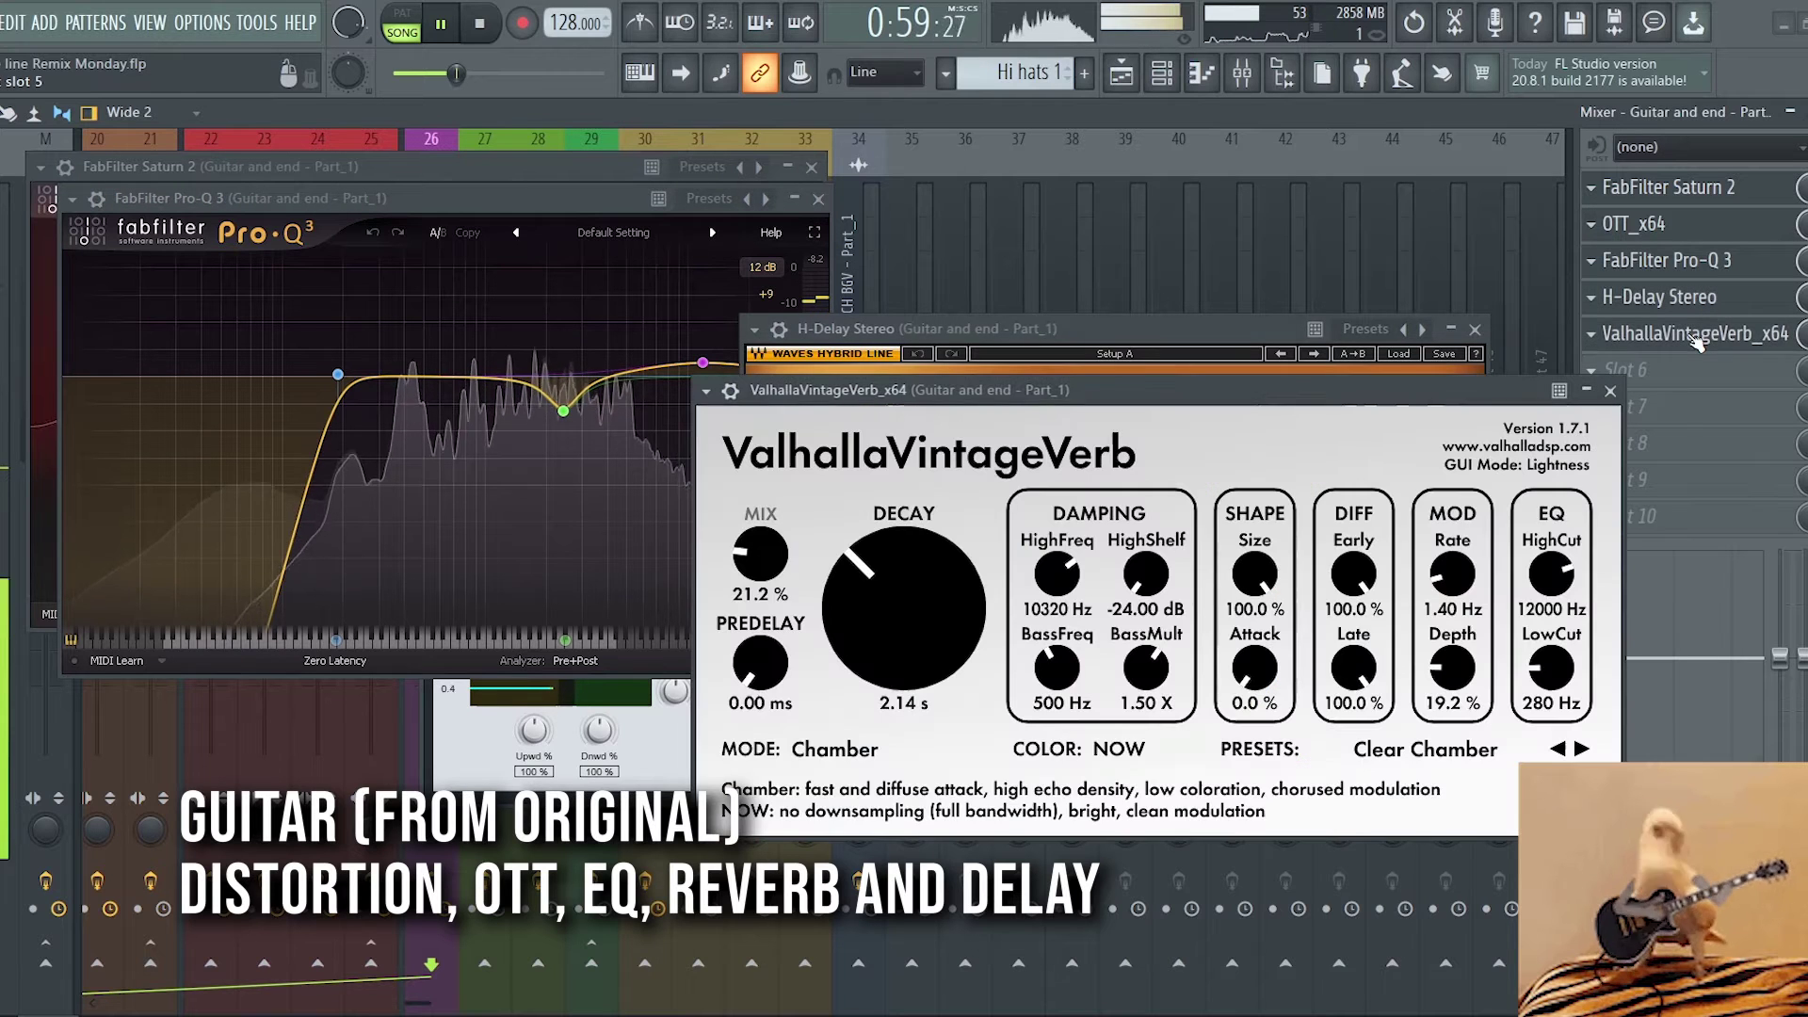
left_click(1475, 328)
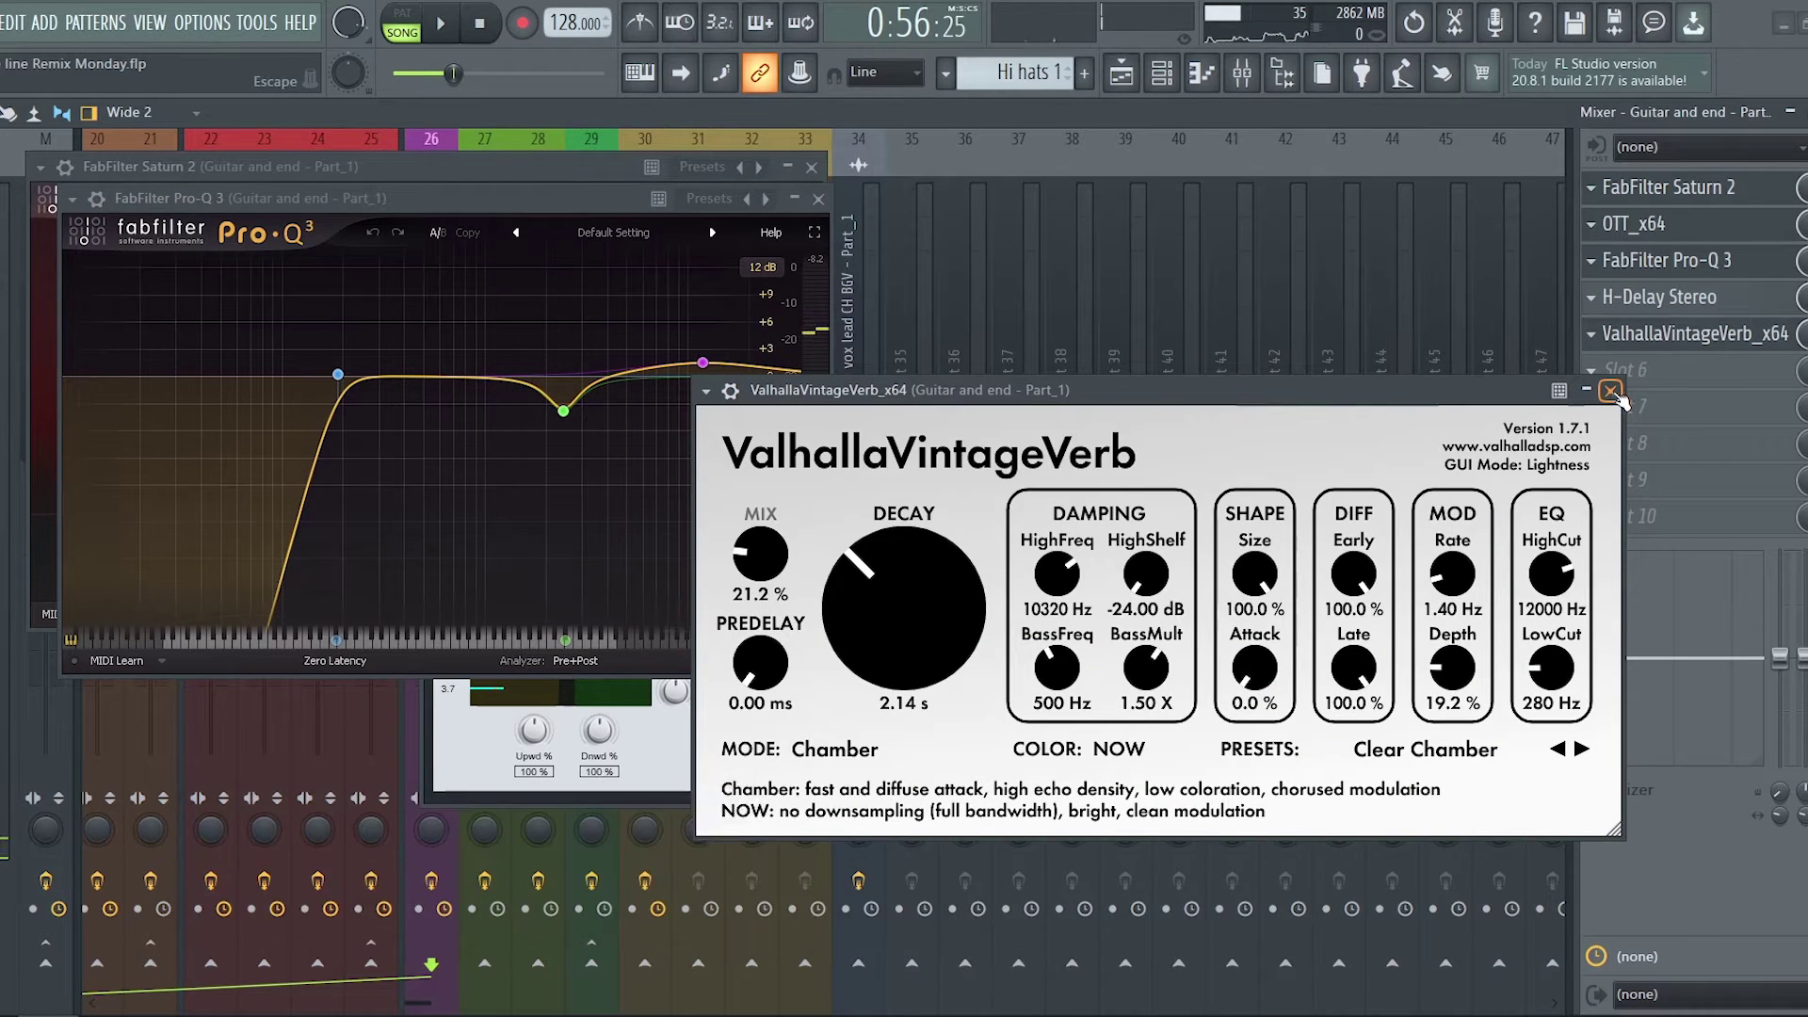
left_click(1610, 391)
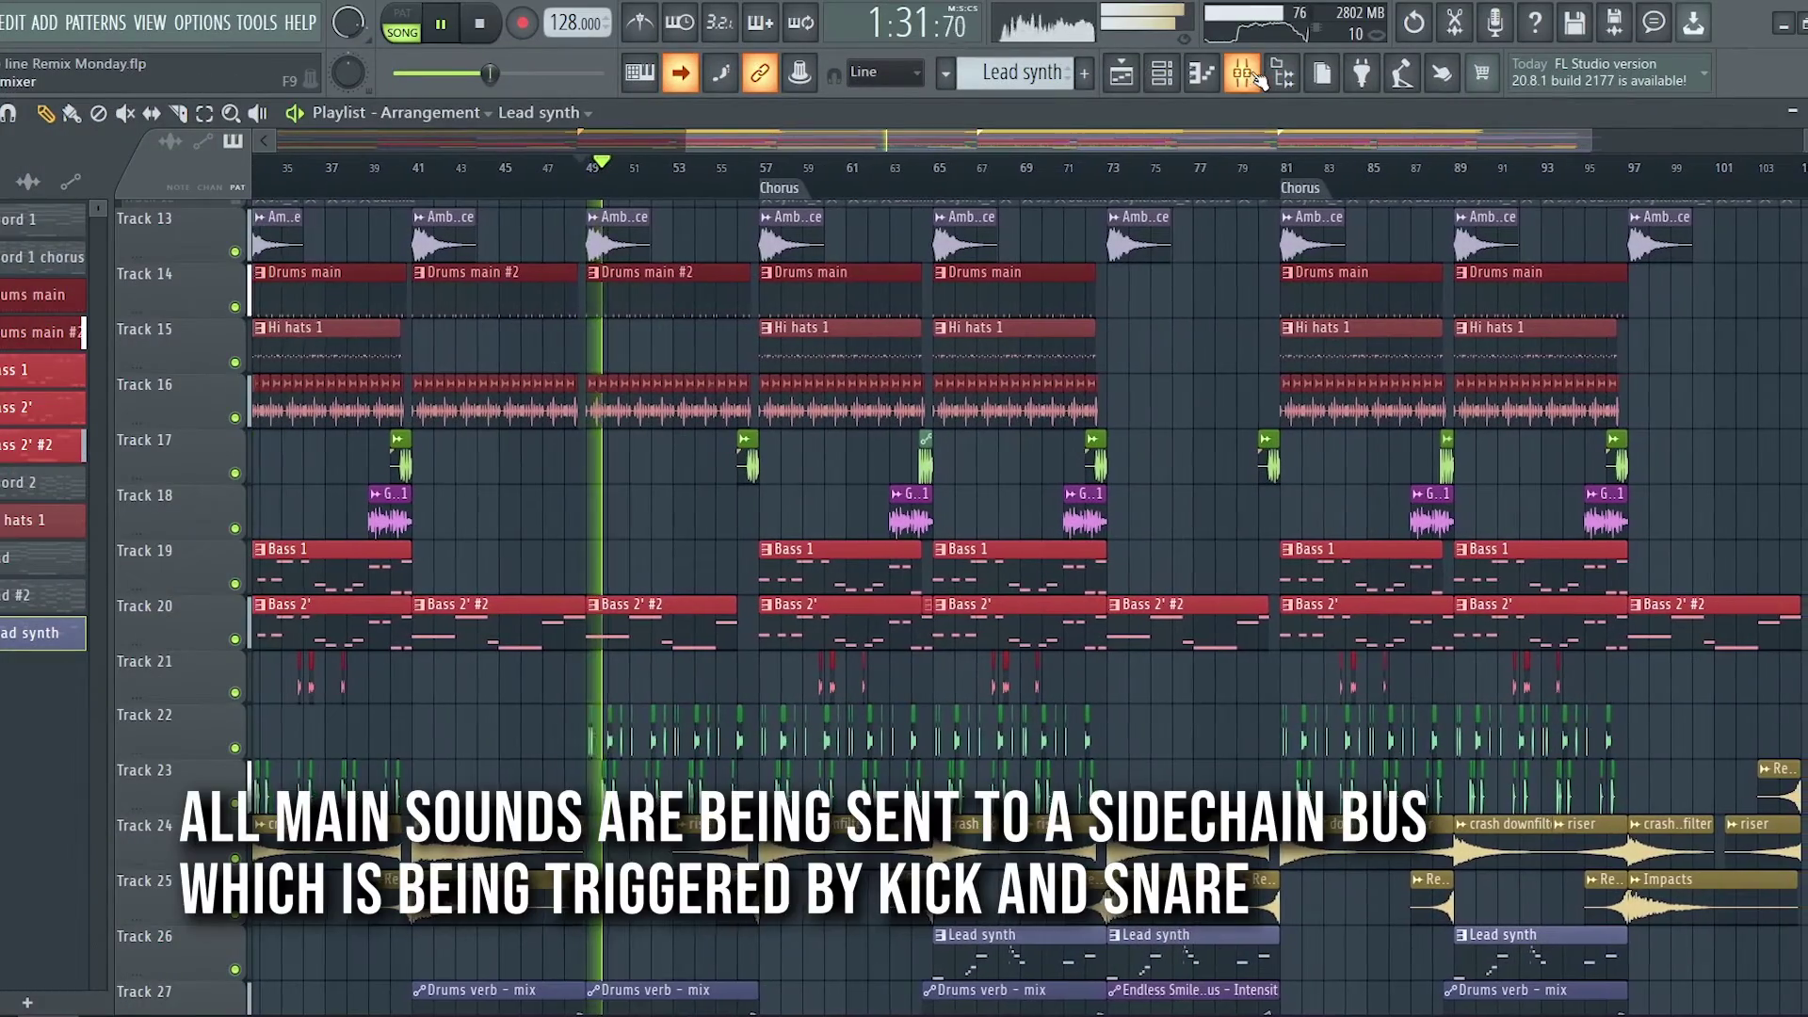
- Select the Sidechain Bus track in the mixer, inspect its Bass sidechain compressor, and close the compressor
key("F9")
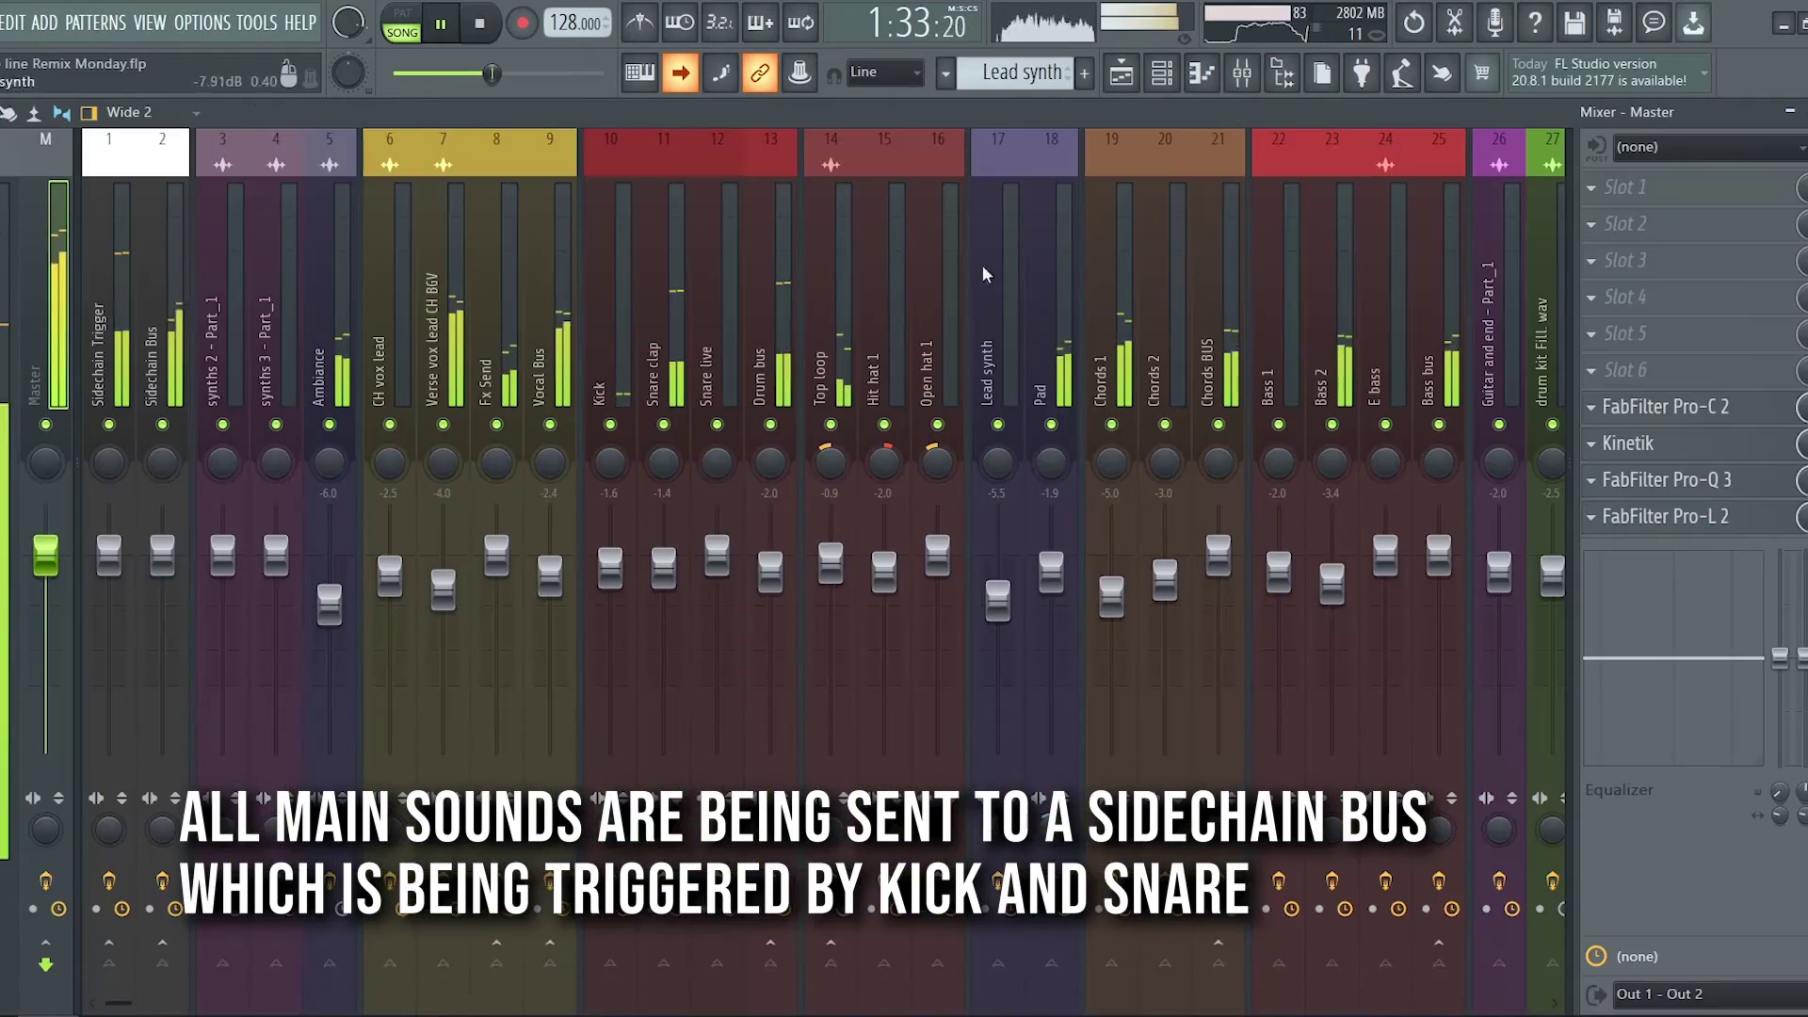
left_click(166, 339)
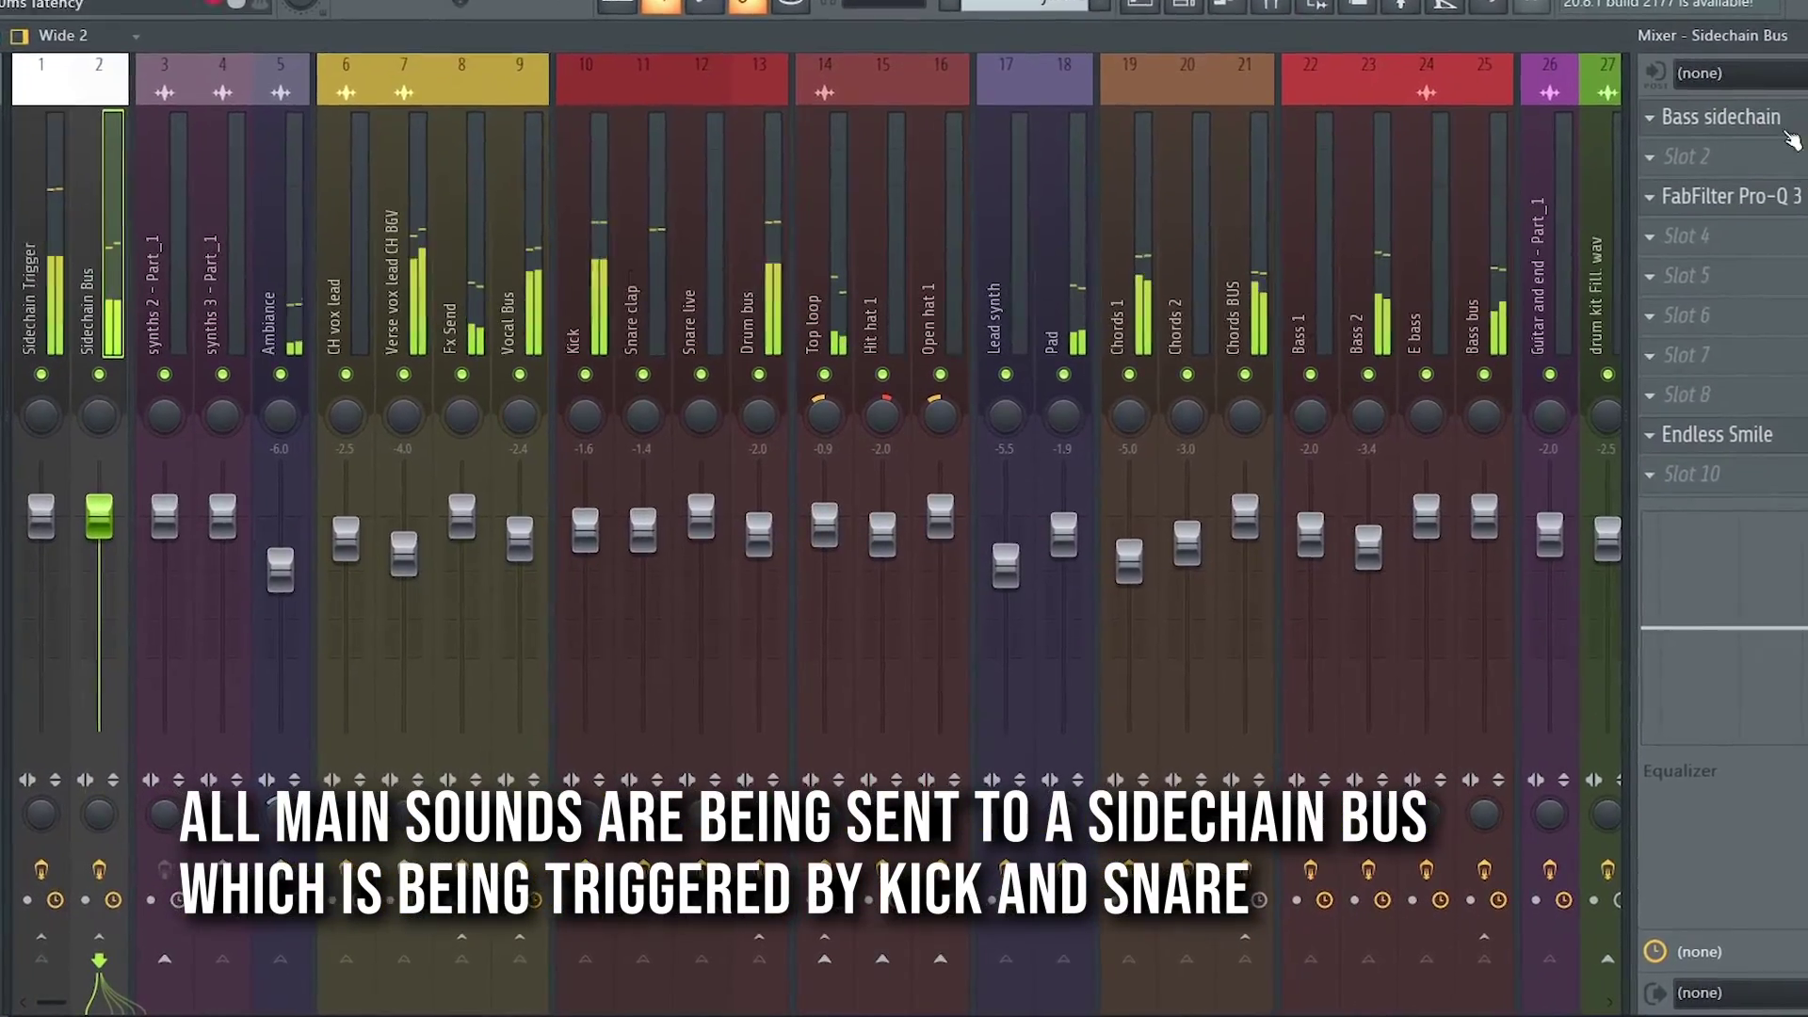
left_click(1789, 134)
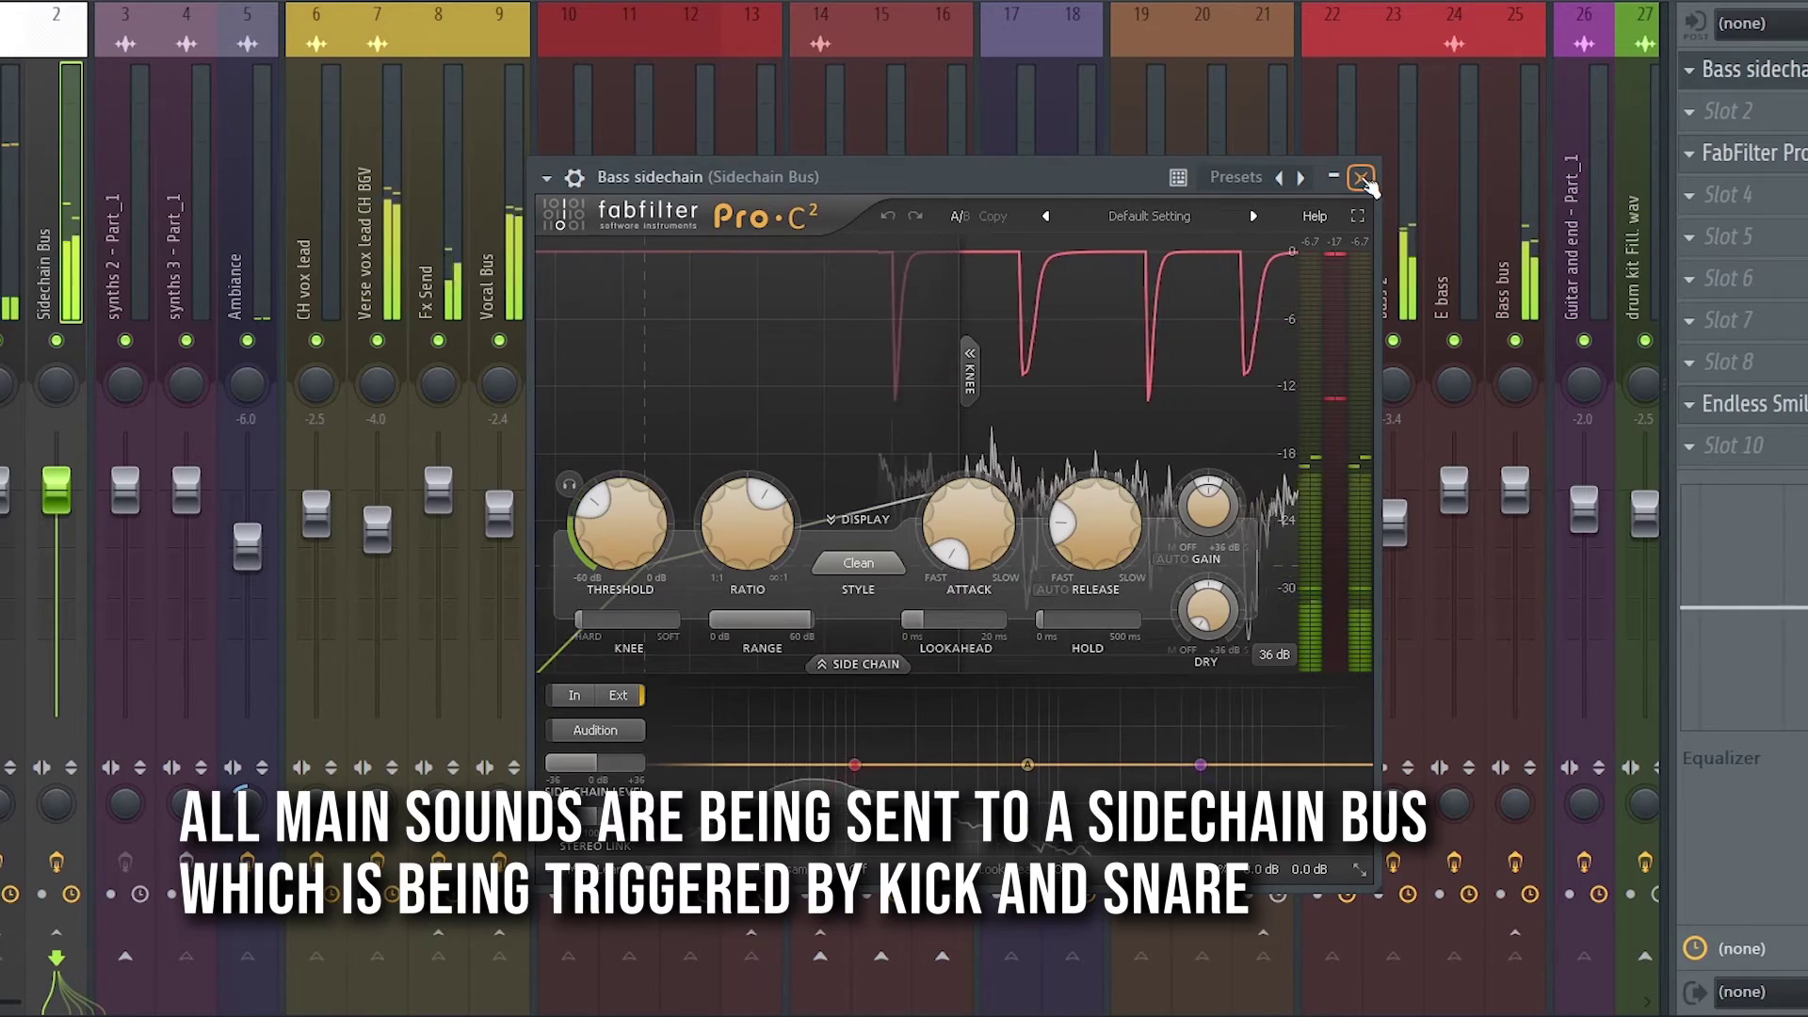
left_click(1362, 178)
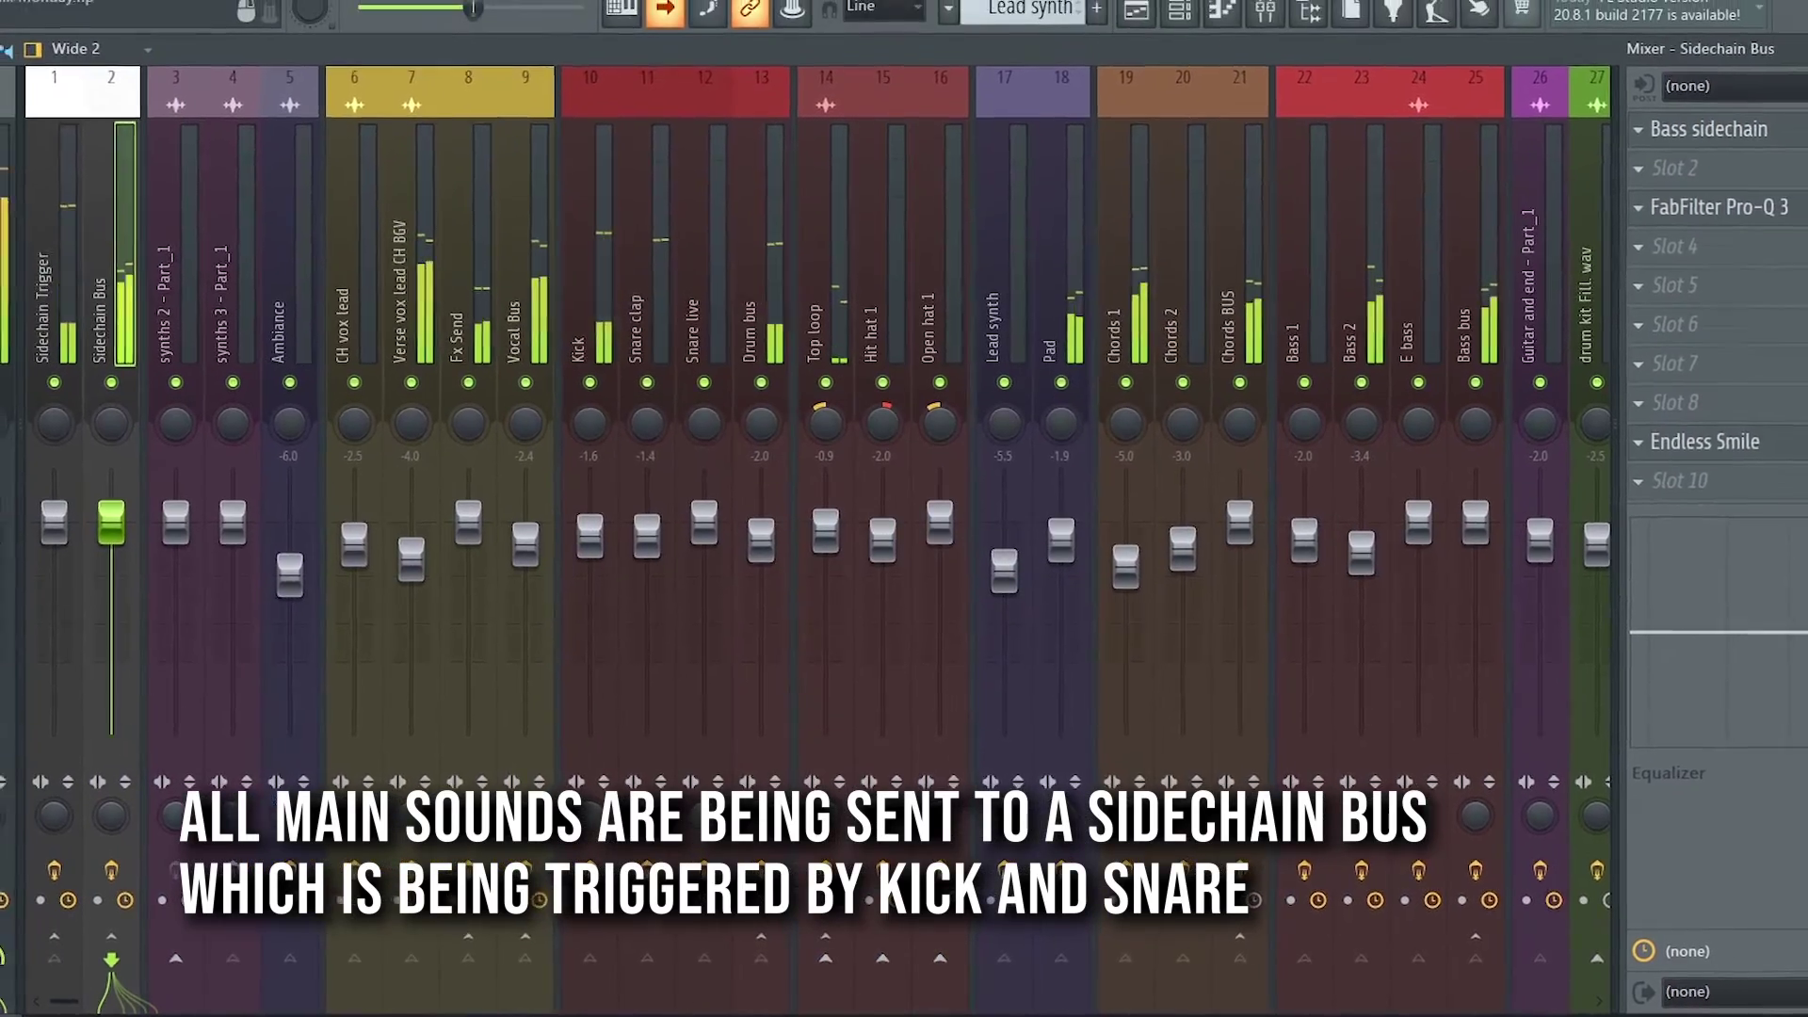
- Inspect the Master track's Kinetik, FabFilter Pro-Q 3 and FabFilter Pro-L 2 effects one after another, leaving the limiter open
left_click(6, 320)
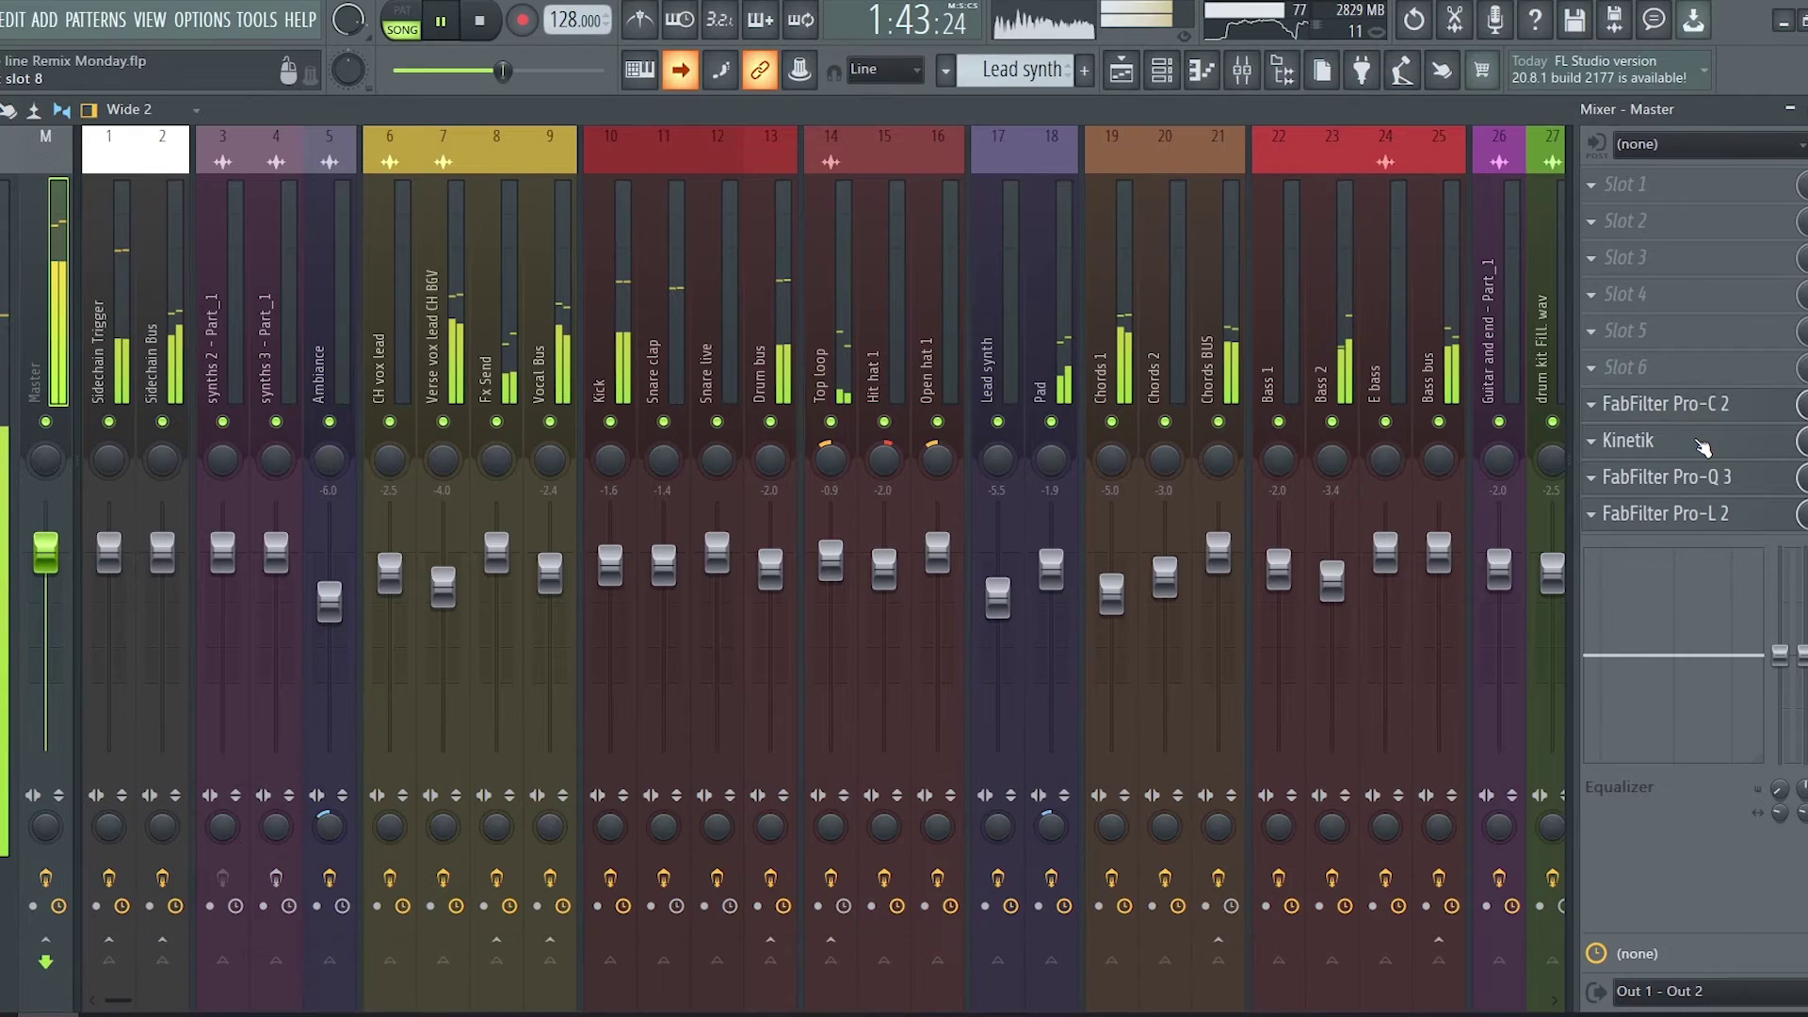
left_click(1703, 447)
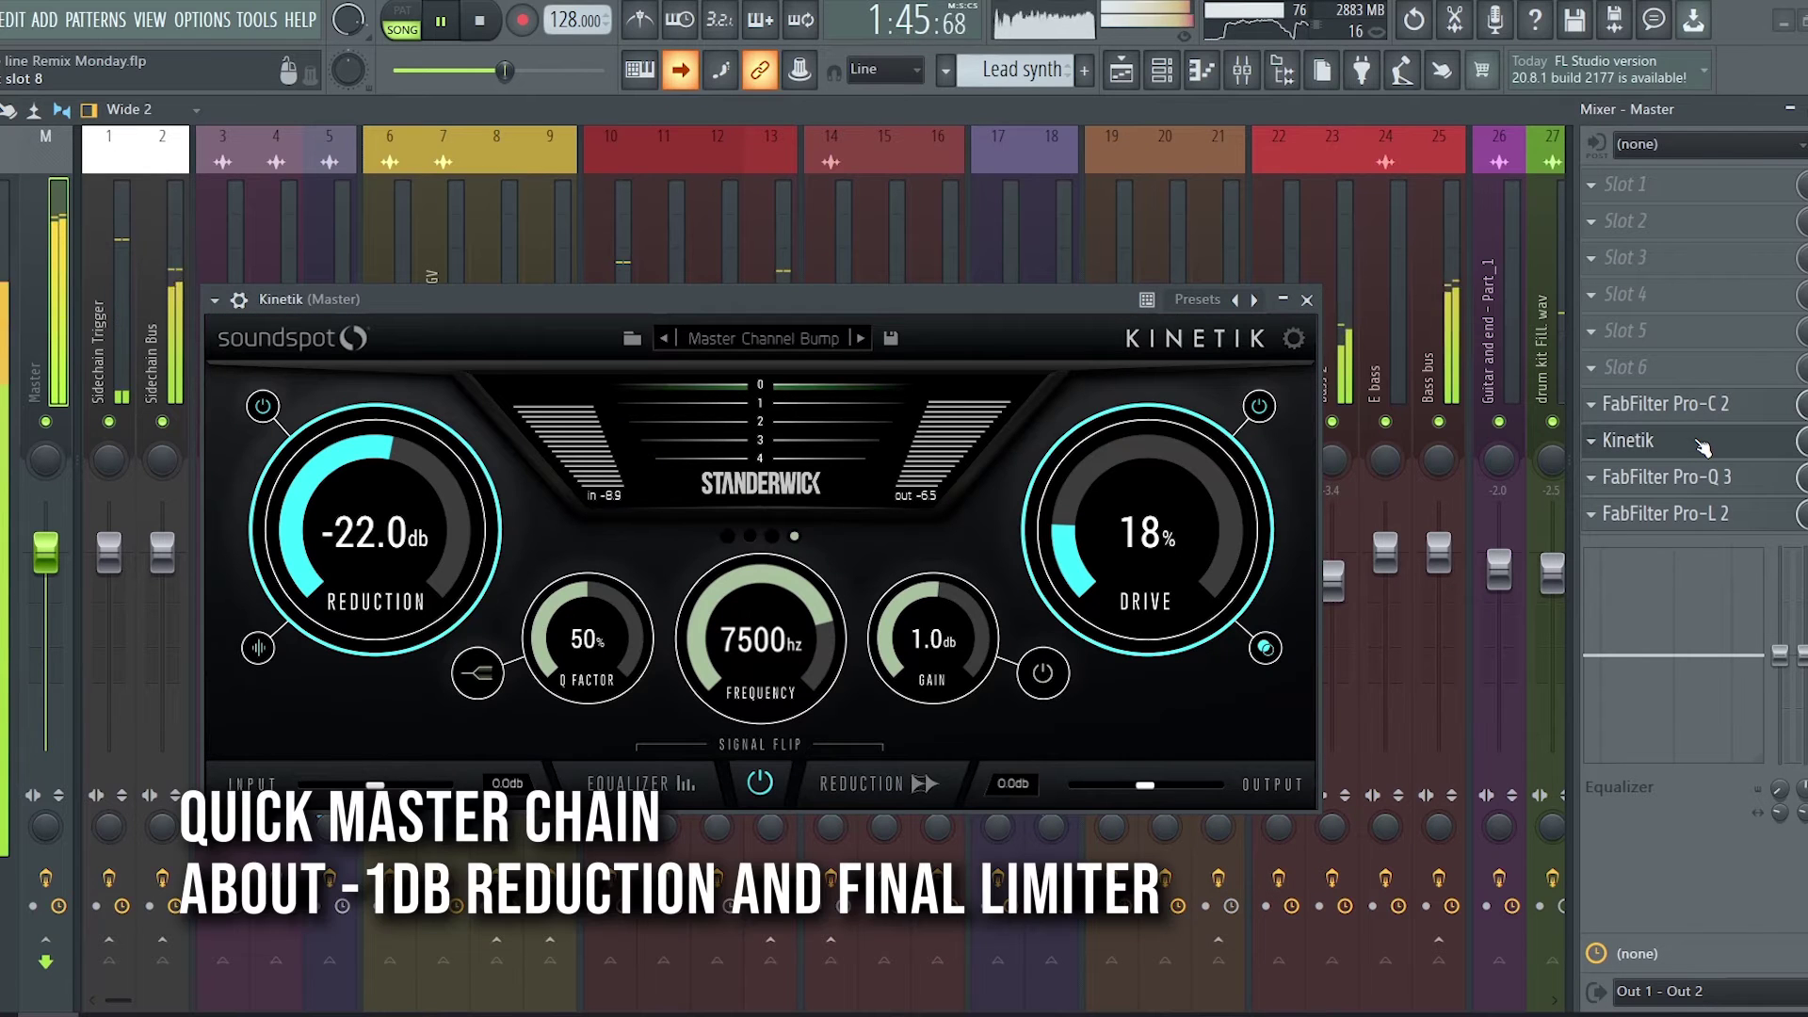
left_click(1310, 301)
left_click(1728, 484)
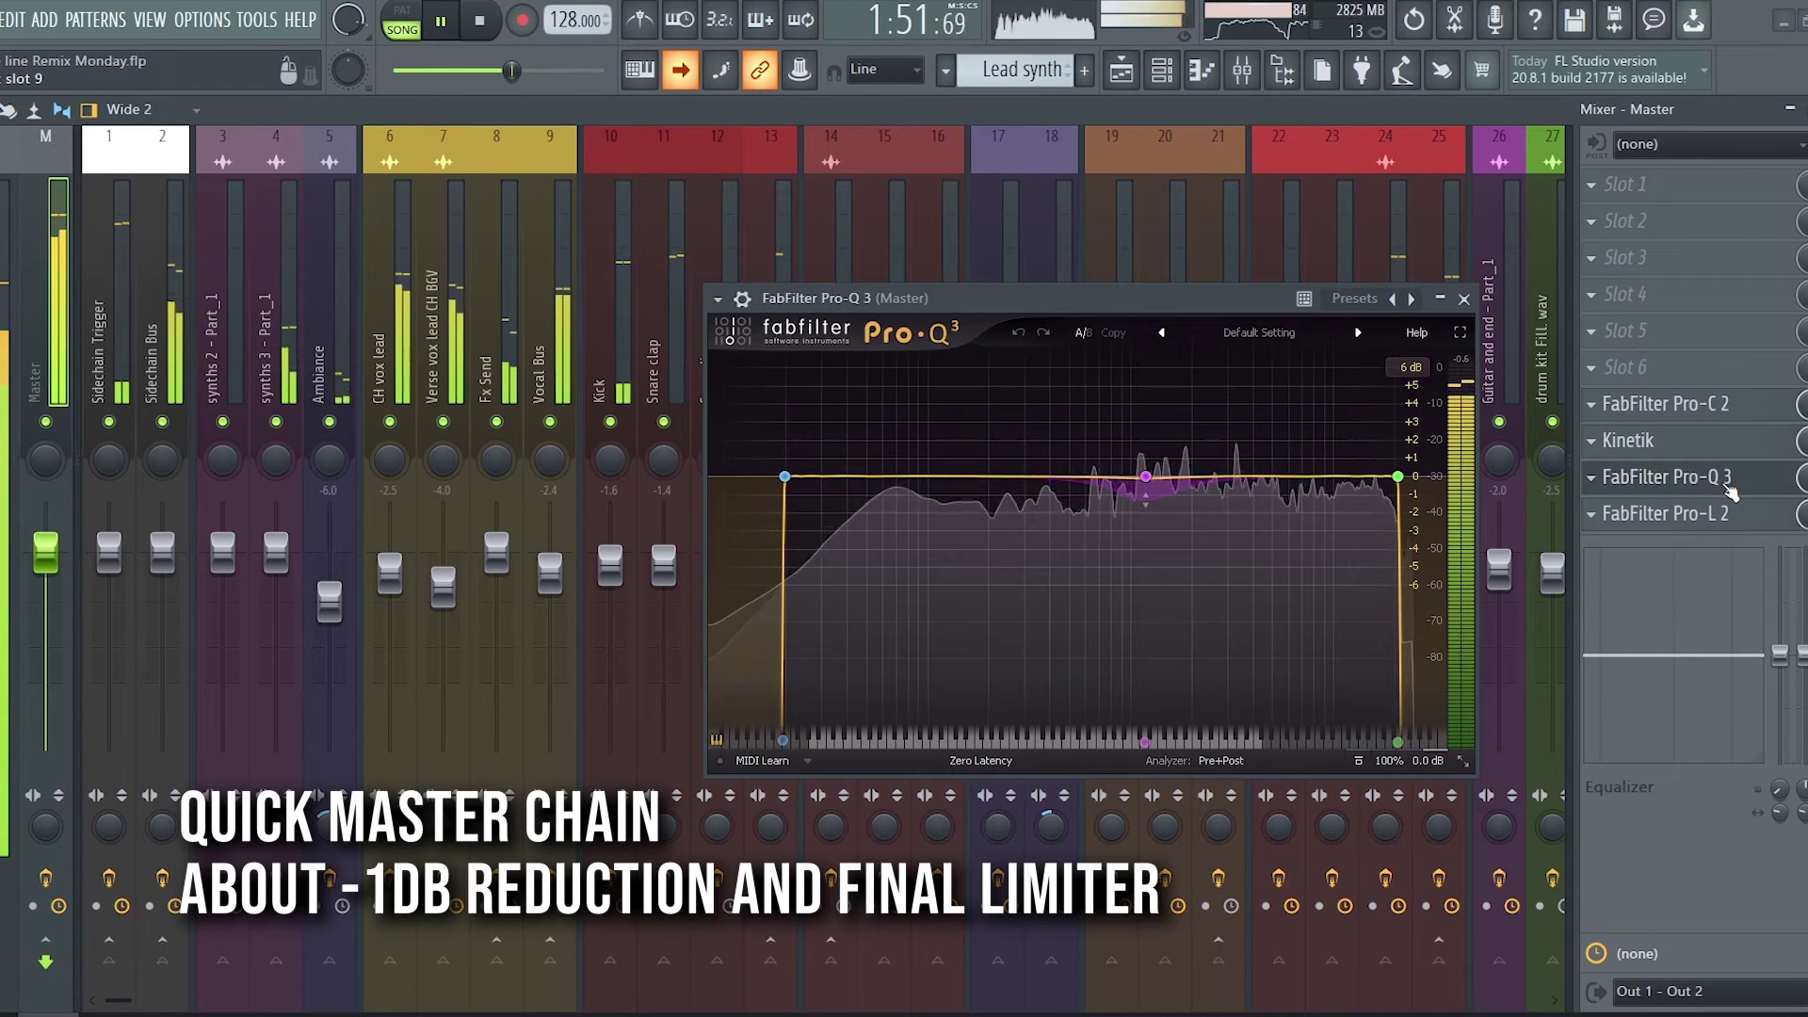
left_click(1730, 484)
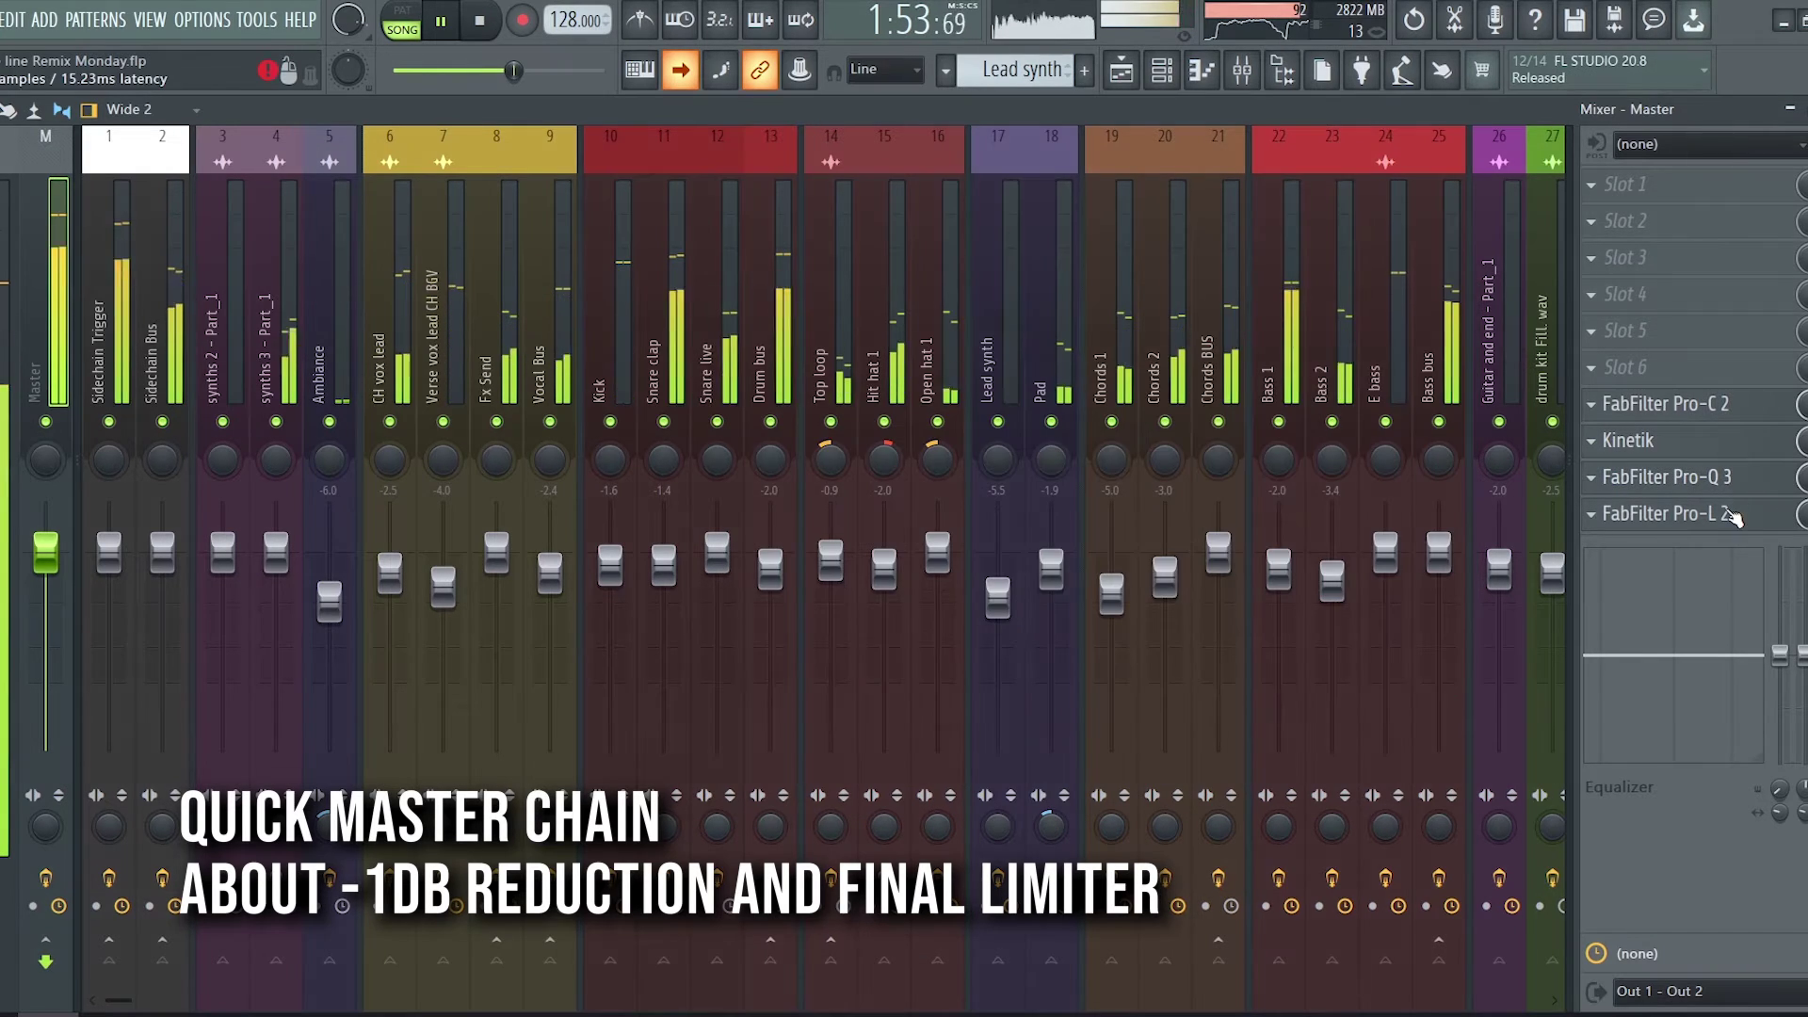
left_click(1729, 515)
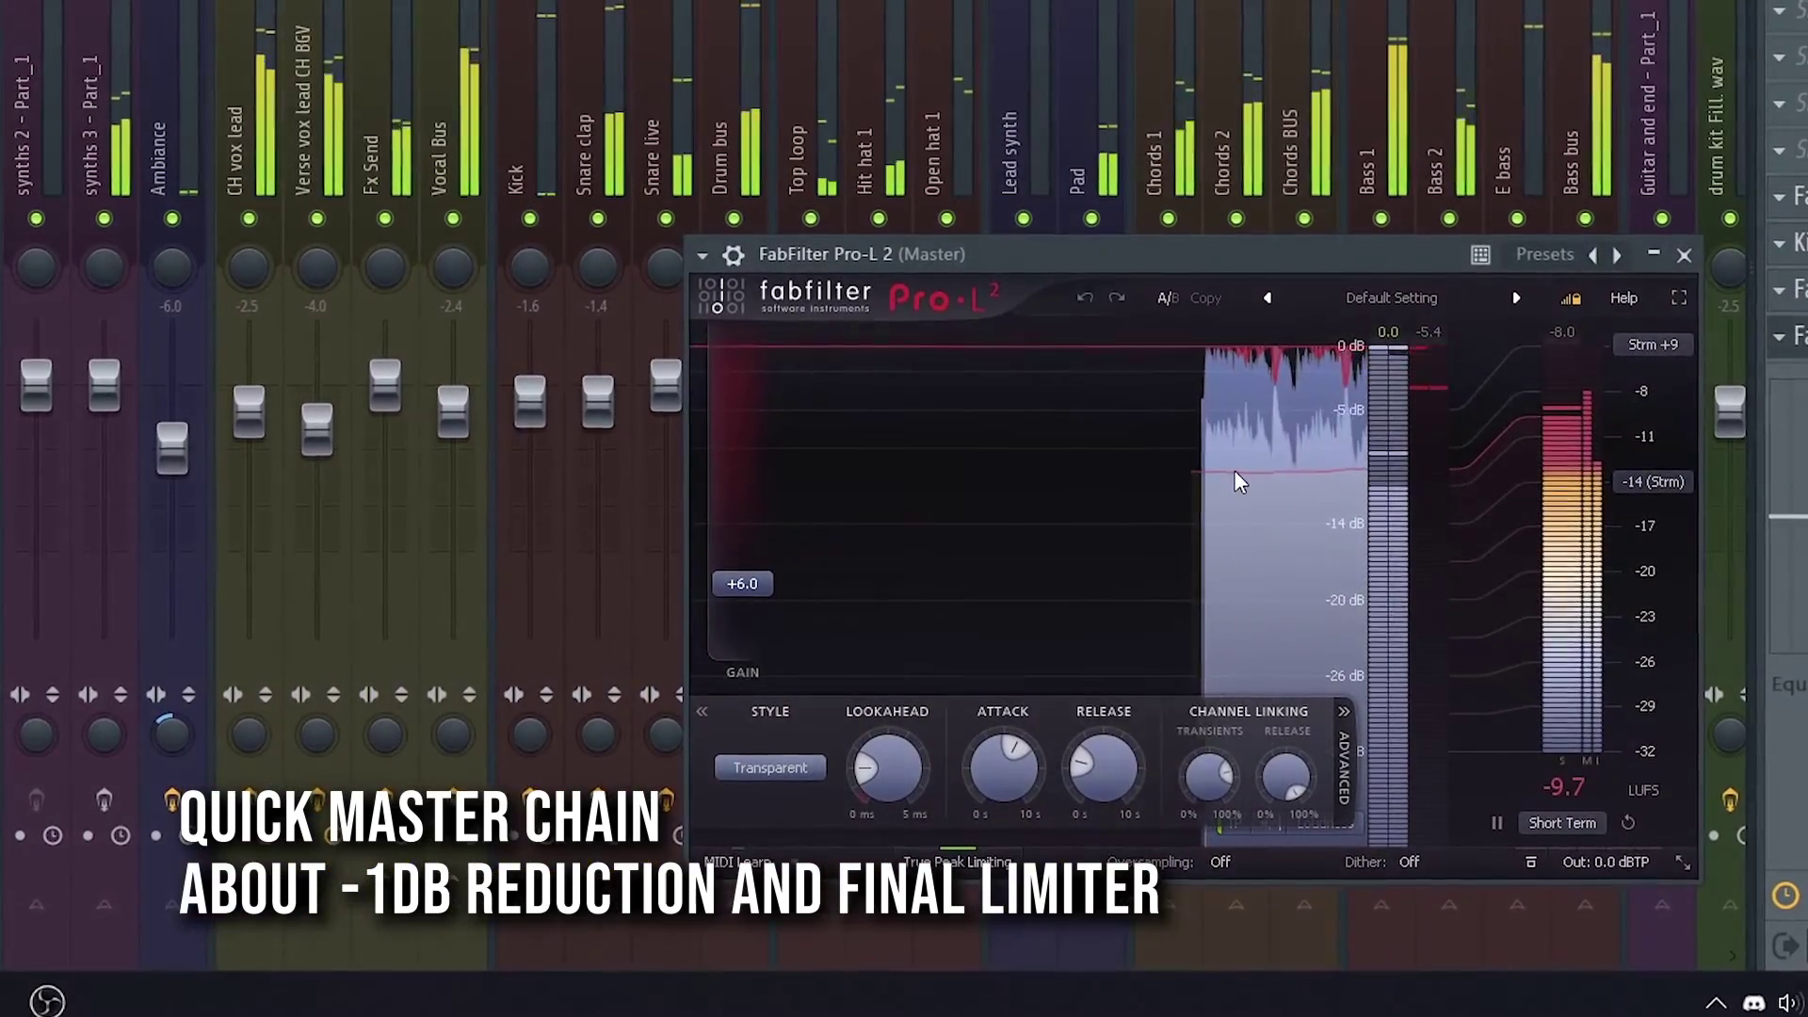